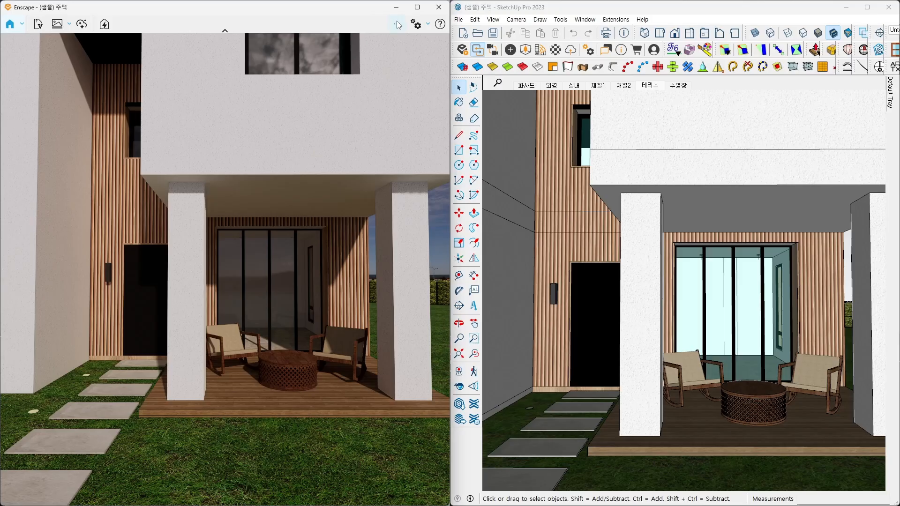
- Turn on the safe frame in the Enscape render window
{"action": "left_click", "coordinate": [396, 24]}
{"action": "left_click", "coordinate": [439, 179]}
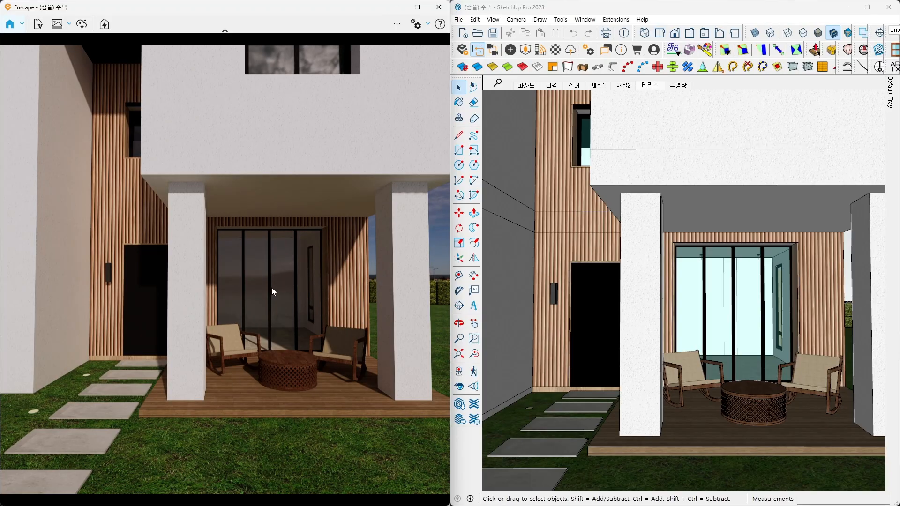
- Review the Main, Image, Atmosphere, Sky and Output settings in Enscape's Visual Settings, and close them
{"action": "left_click", "coordinate": [429, 26]}
{"action": "left_click", "coordinate": [429, 39]}
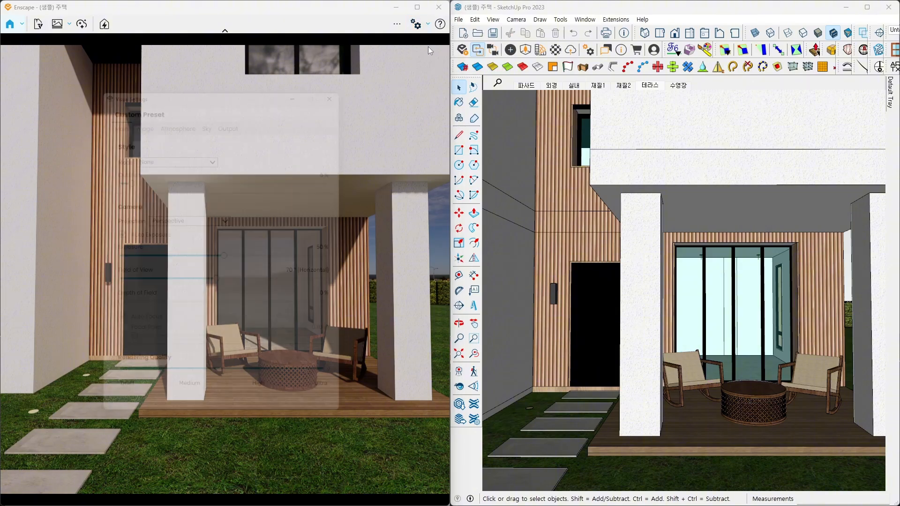
{"action": "mouse_move", "coordinate": [270, 85]}
{"action": "left_mouse_down"}
{"action": "mouse_move", "coordinate": [420, 91]}
{"action": "mouse_move", "coordinate": [700, 49]}
{"action": "left_mouse_up"}
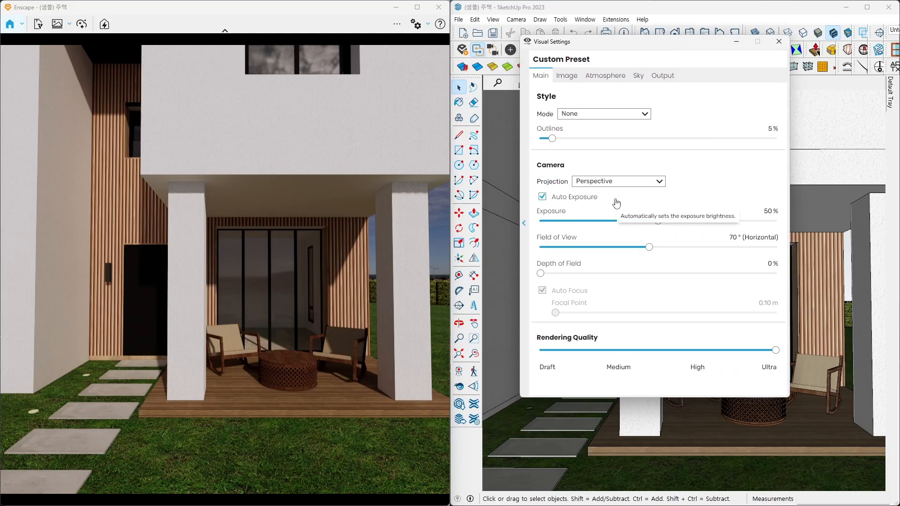
{"action": "left_click", "coordinate": [566, 76]}
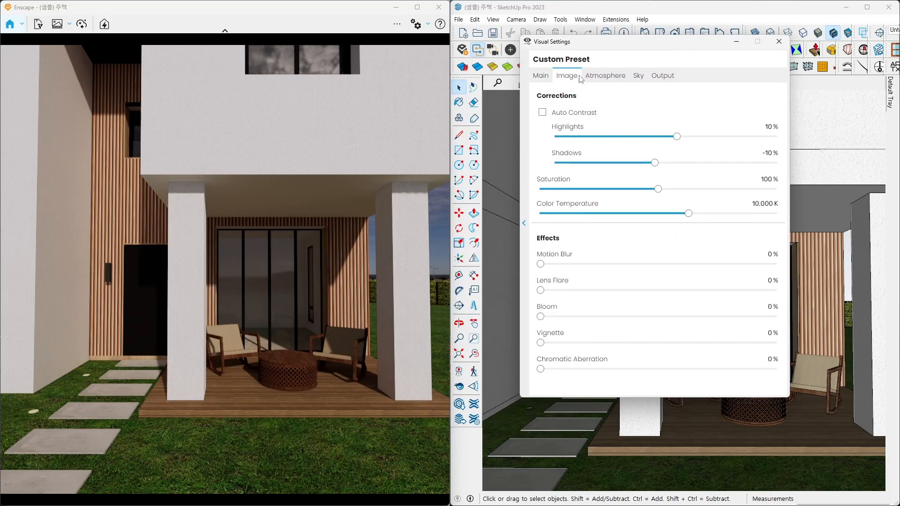
{"action": "left_click", "coordinate": [594, 78]}
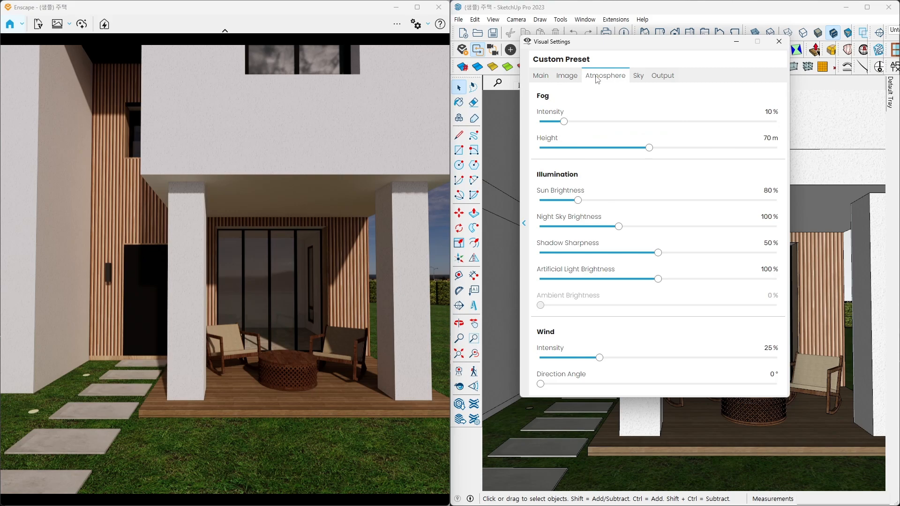
{"action": "left_click", "coordinate": [641, 81]}
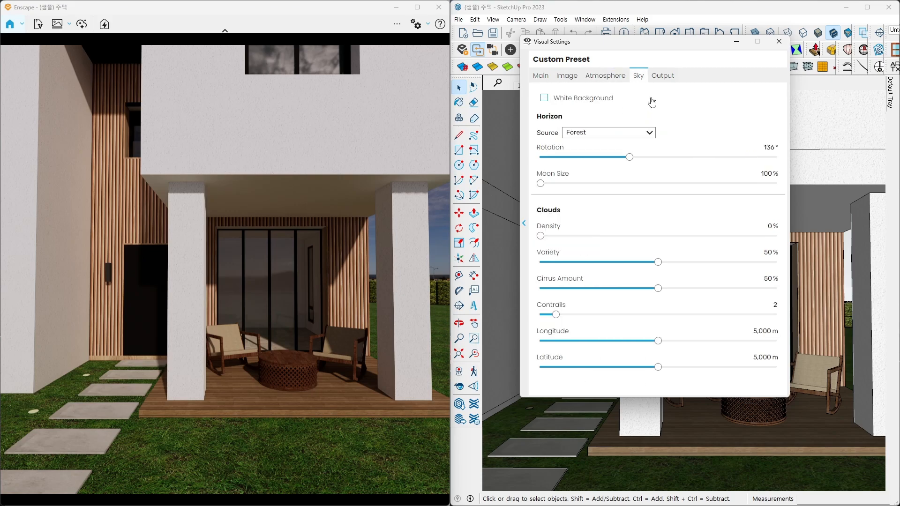
{"action": "left_click", "coordinate": [661, 76]}
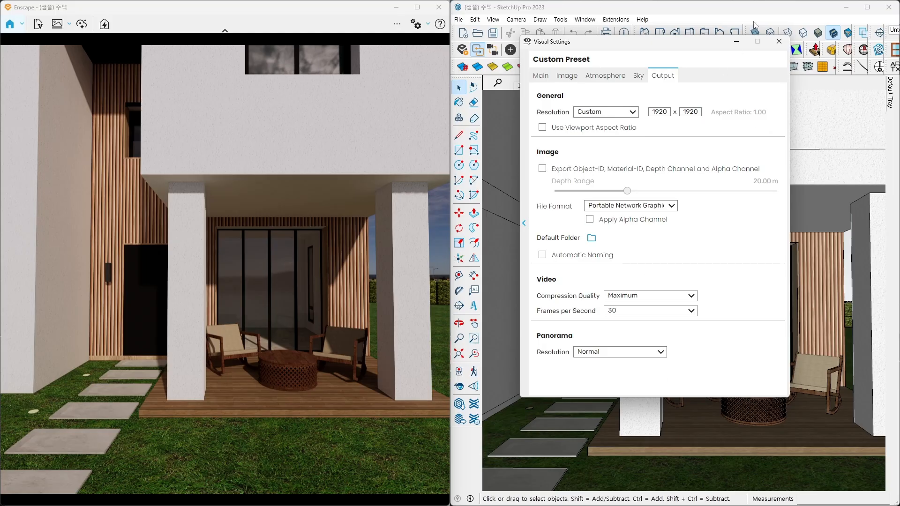
{"action": "left_click", "coordinate": [783, 44]}
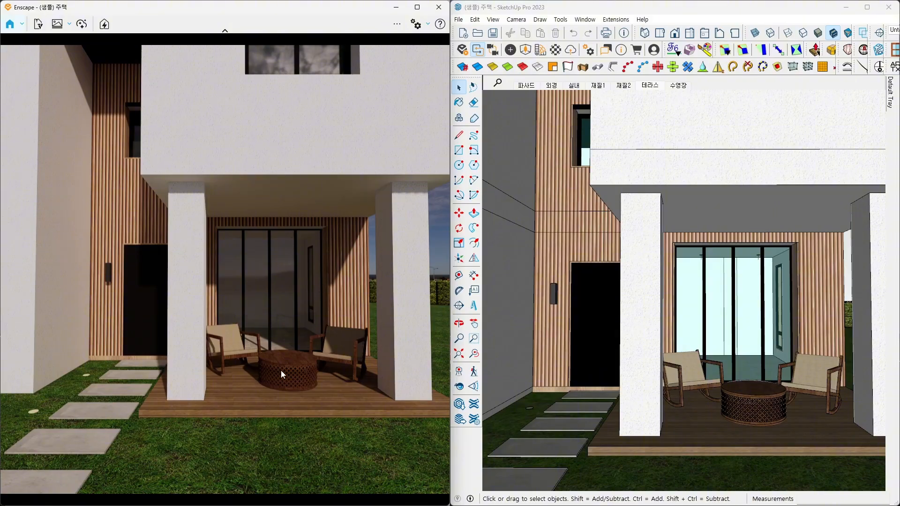
- Examine the rendered terrace, its deck, columns and rocking chairs from a higher angle and from nearby
{"action": "mouse_move", "coordinate": [275, 367]}
{"action": "right_mouse_down"}
{"action": "mouse_move", "coordinate": [298, 381]}
{"action": "mouse_move", "coordinate": [244, 337]}
{"action": "right_mouse_up"}
{"action": "mouse_move", "coordinate": [246, 364]}
{"action": "left_mouse_down"}
{"action": "mouse_move", "coordinate": [210, 283]}
{"action": "mouse_move", "coordinate": [268, 372]}
{"action": "mouse_move", "coordinate": [216, 379]}
{"action": "left_mouse_up"}
{"action": "key", "text": "Escape"}
{"action": "mouse_move", "coordinate": [228, 368]}
{"action": "right_mouse_down"}
{"action": "mouse_move", "coordinate": [253, 367]}
{"action": "mouse_move", "coordinate": [242, 367]}
{"action": "mouse_move", "coordinate": [232, 340]}
{"action": "mouse_move", "coordinate": [210, 372]}
{"action": "mouse_move", "coordinate": [257, 361]}
{"action": "right_mouse_up"}
{"action": "key", "text": "ctrl+2"}
{"action": "key", "text": "Escape"}
{"action": "key", "text": "e"}
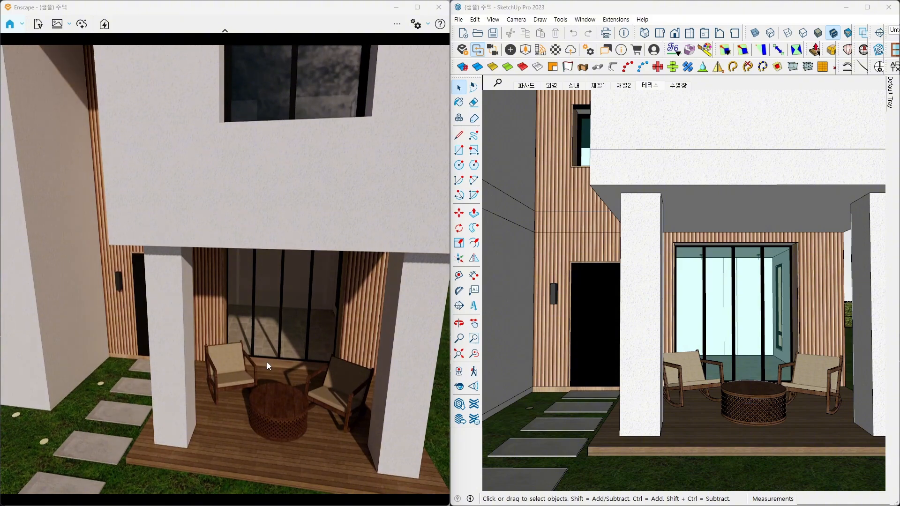
{"action": "key", "text": "q"}
{"action": "scroll", "coordinate": [266, 355], "scroll_direction": "up", "scroll_amount": 3}
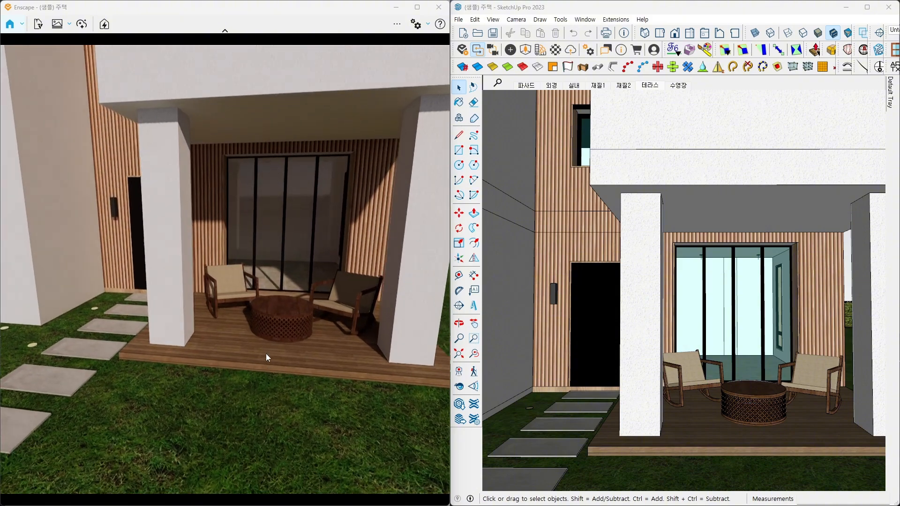
{"action": "scroll", "coordinate": [276, 351], "scroll_direction": "up", "scroll_amount": 3}
{"action": "right_click_drag", "start_coordinate": [285, 357], "coordinate": [278, 357]}
{"action": "key", "text": "f"}
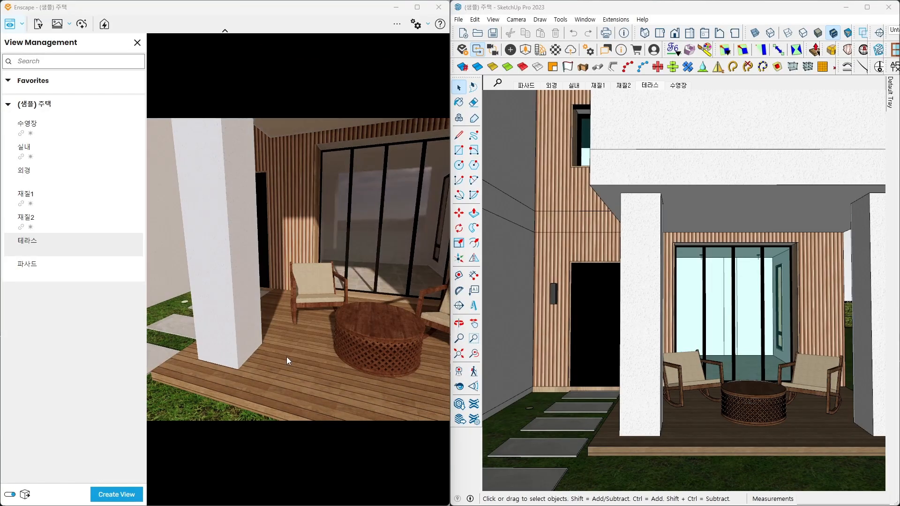
{"action": "left_click", "coordinate": [136, 43]}
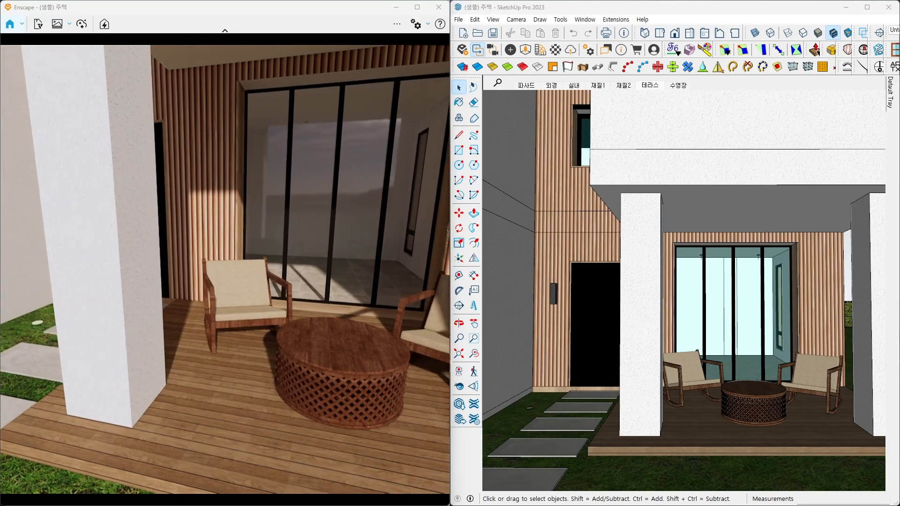
- Inspect the table's wood grain and the rocking chair's cushion fabric and wooden frame up close in the render
{"action": "mouse_move", "coordinate": [373, 364]}
{"action": "right_mouse_down"}
{"action": "mouse_move", "coordinate": [276, 370]}
{"action": "mouse_move", "coordinate": [271, 390]}
{"action": "mouse_move", "coordinate": [319, 383]}
{"action": "mouse_move", "coordinate": [295, 382]}
{"action": "mouse_move", "coordinate": [307, 380]}
{"action": "mouse_move", "coordinate": [187, 305]}
{"action": "right_mouse_up"}
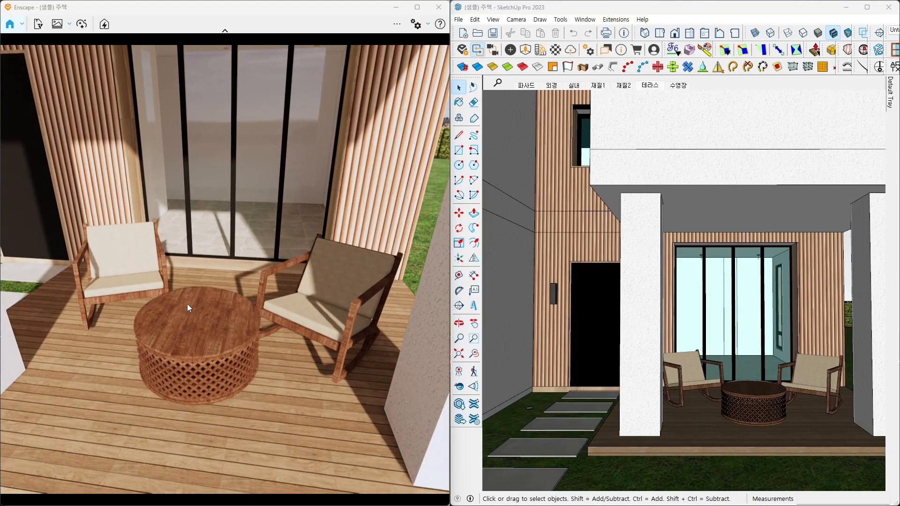
{"action": "scroll", "coordinate": [117, 259], "scroll_direction": "up", "scroll_amount": 3}
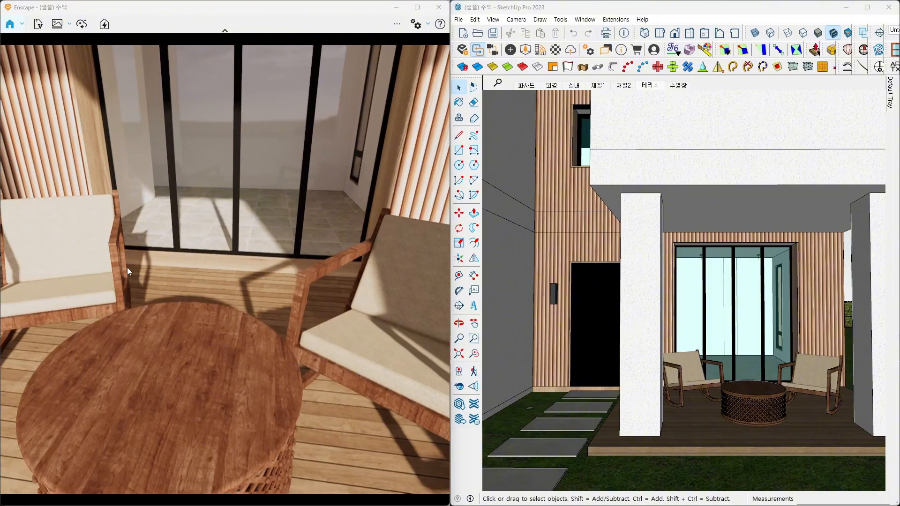
{"action": "key", "text": "a"}
{"action": "mouse_move", "coordinate": [186, 280]}
{"action": "right_mouse_down"}
{"action": "mouse_move", "coordinate": [187, 306]}
{"action": "mouse_move", "coordinate": [124, 300]}
{"action": "mouse_move", "coordinate": [324, 275]}
{"action": "right_mouse_up"}
{"action": "key", "text": "a"}
{"action": "scroll", "coordinate": [323, 276], "scroll_direction": "up", "scroll_amount": 5}
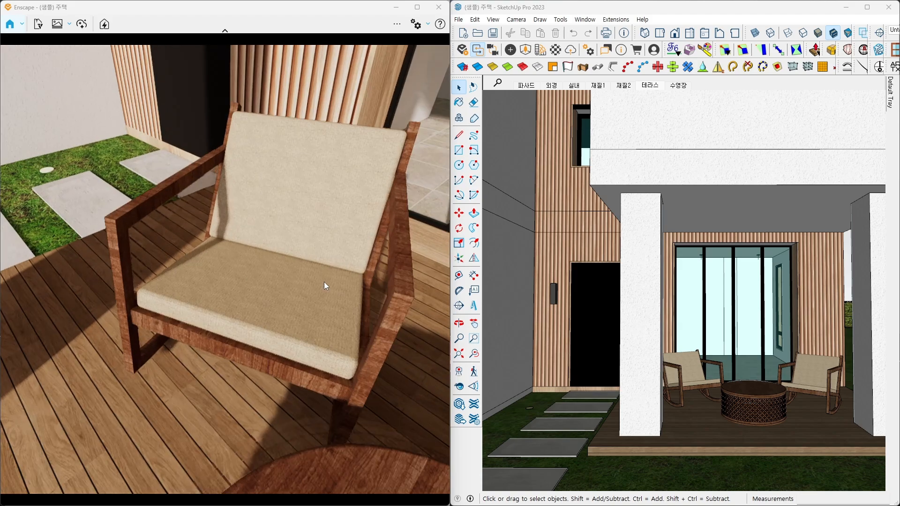
{"action": "mouse_move", "coordinate": [322, 293]}
{"action": "right_mouse_down"}
{"action": "mouse_move", "coordinate": [381, 284]}
{"action": "mouse_move", "coordinate": [266, 308]}
{"action": "mouse_move", "coordinate": [261, 297]}
{"action": "mouse_move", "coordinate": [256, 315]}
{"action": "mouse_move", "coordinate": [228, 316]}
{"action": "mouse_move", "coordinate": [224, 333]}
{"action": "right_mouse_up"}
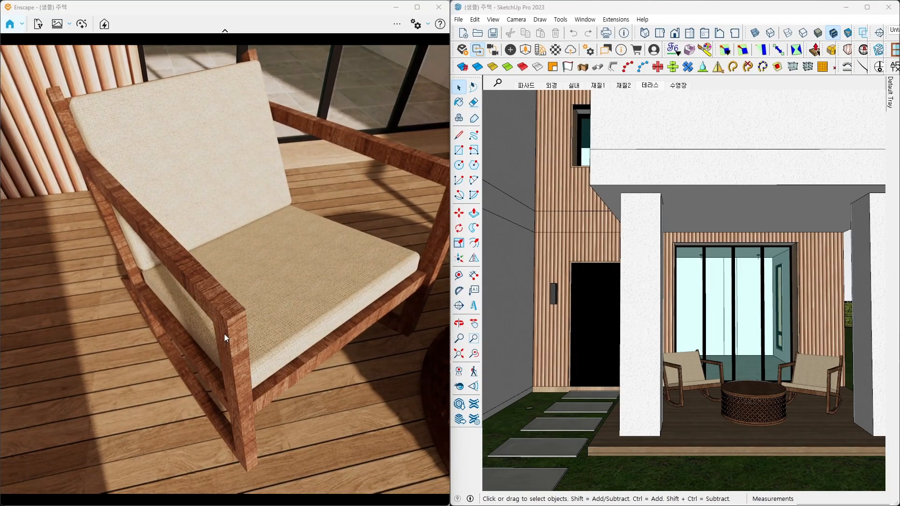
{"action": "right_click_drag", "start_coordinate": [248, 297], "coordinate": [246, 299]}
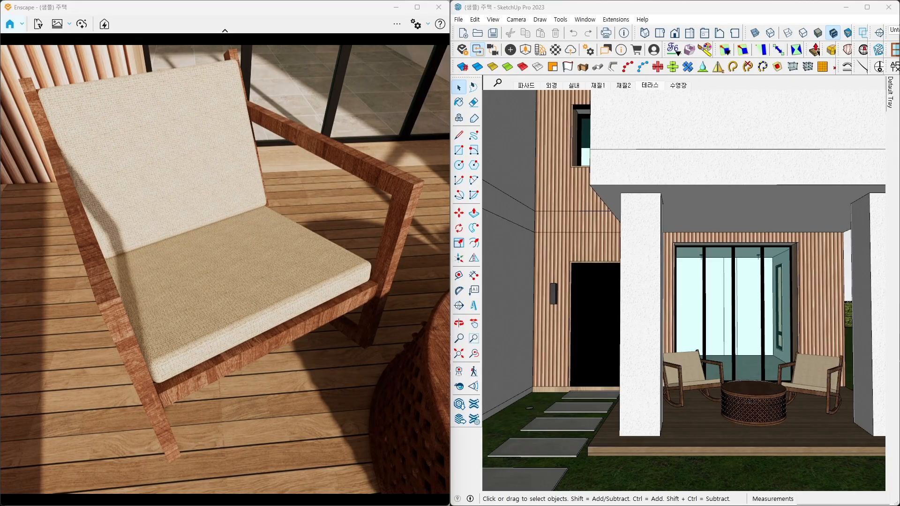
- Switch to the Notepad notes and highlight the Bump definition and the Normal map definition in turn
{"action": "key", "text": "alt+Tab"}
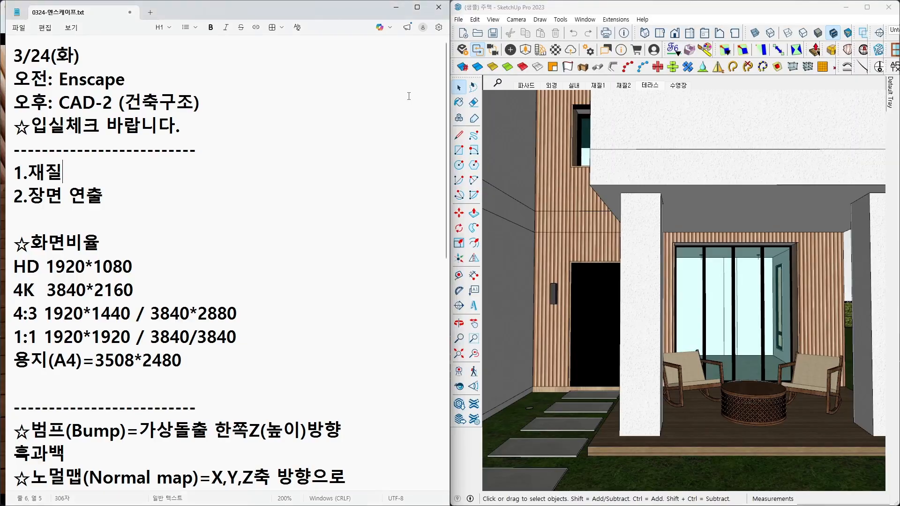
{"action": "scroll", "coordinate": [202, 275], "scroll_direction": "down", "scroll_amount": 4}
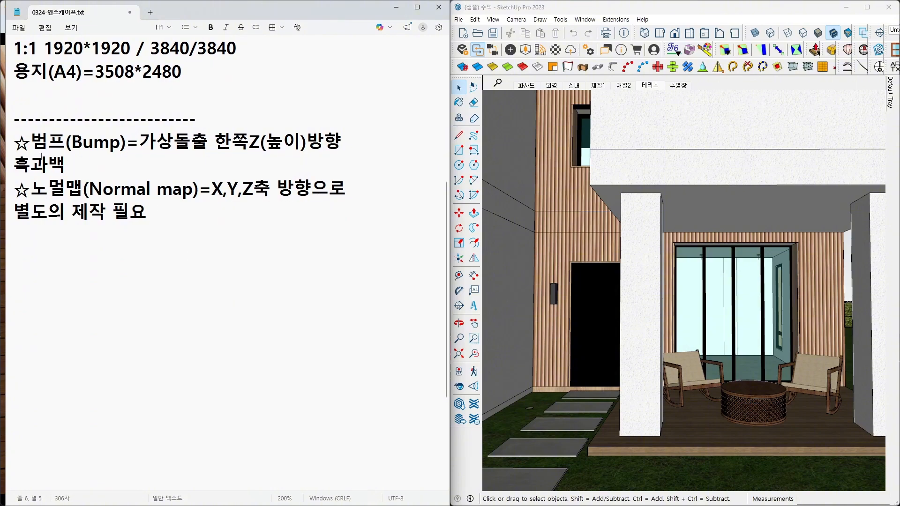
{"action": "left_click_drag", "start_coordinate": [14, 141], "coordinate": [86, 163]}
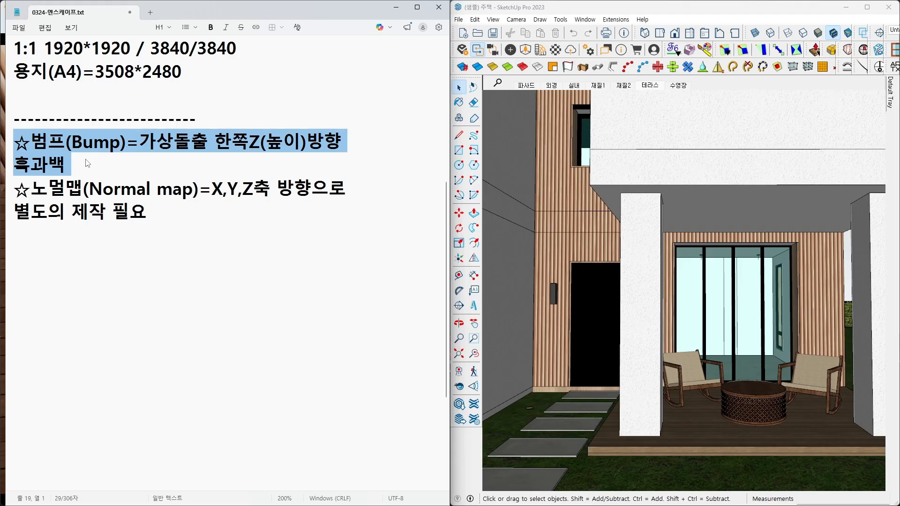
{"action": "left_click_drag", "start_coordinate": [15, 189], "coordinate": [185, 209]}
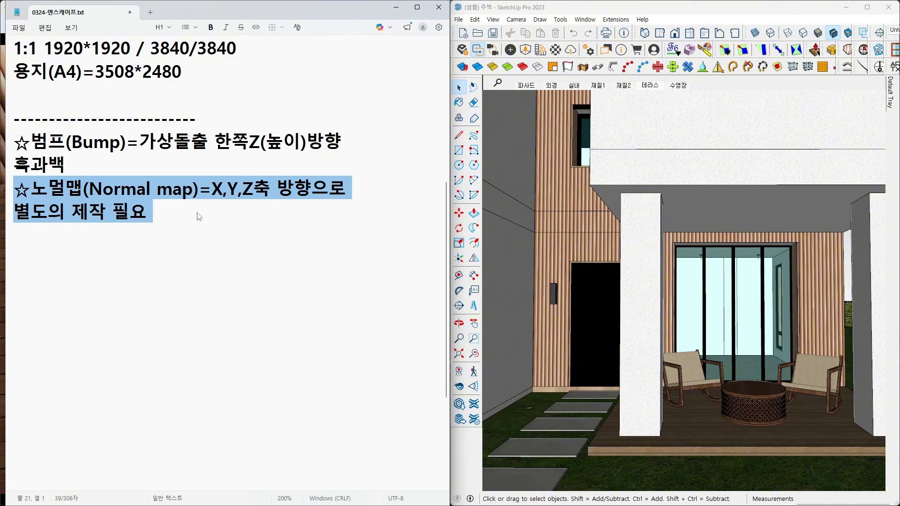
{"action": "left_click", "coordinate": [257, 217]}
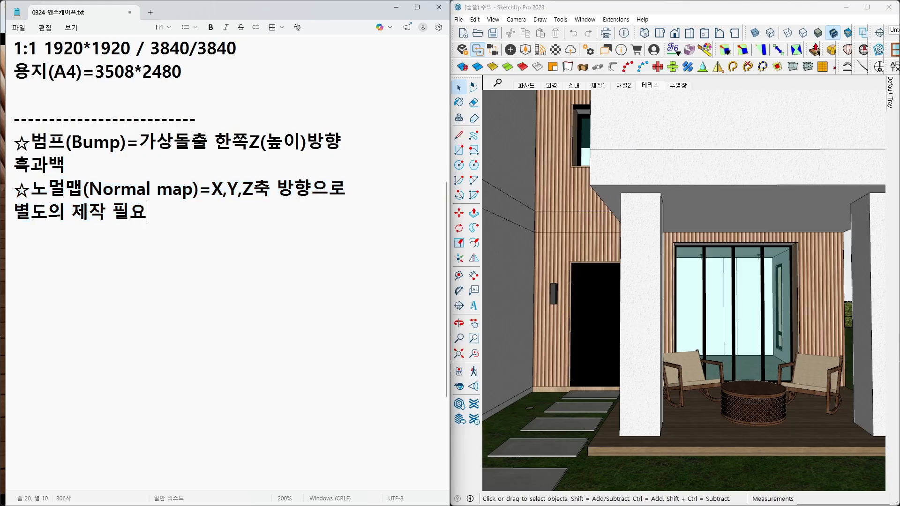
- Switch to the map folder in File Explorer, view the normal map image 의자천-2.png, and close both windows
{"action": "key", "text": "alt+Tab"}
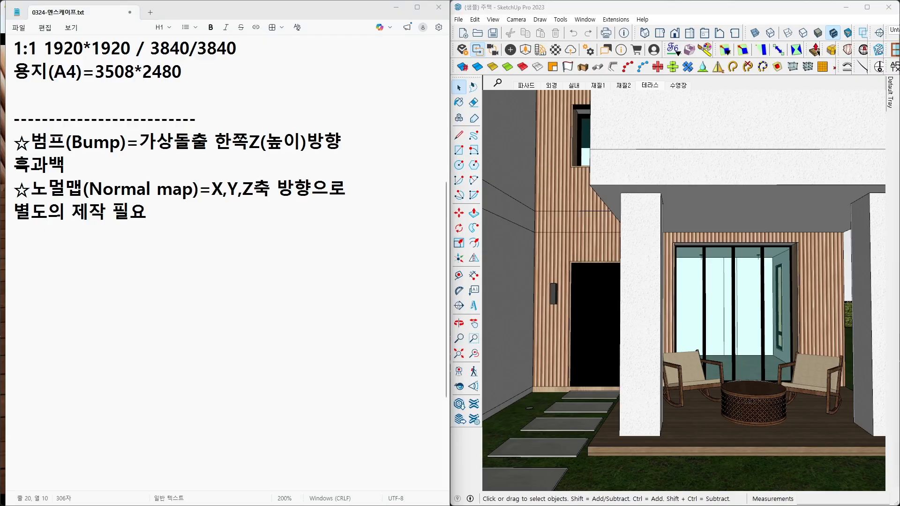
{"action": "mouse_move", "coordinate": [899, 45]}
{"action": "left_mouse_down"}
{"action": "mouse_move", "coordinate": [685, 38]}
{"action": "mouse_move", "coordinate": [698, 30]}
{"action": "left_mouse_up"}
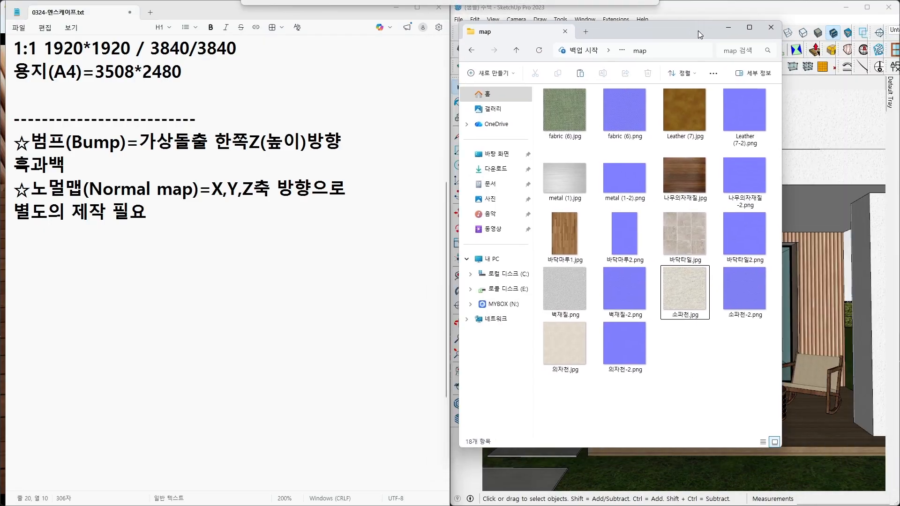
{"action": "left_click", "coordinate": [637, 358]}
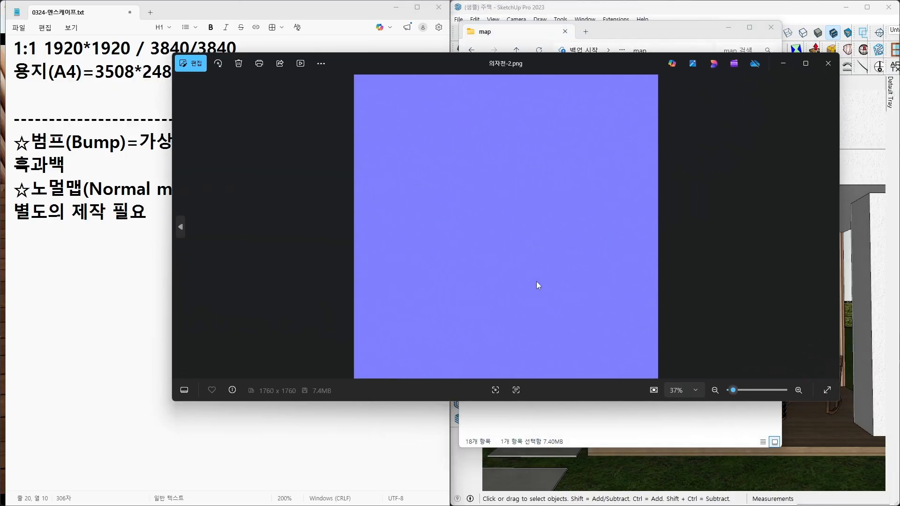
{"action": "scroll", "coordinate": [516, 231], "scroll_direction": "up", "scroll_amount": 2}
{"action": "scroll", "coordinate": [513, 226], "scroll_direction": "down", "scroll_amount": 2}
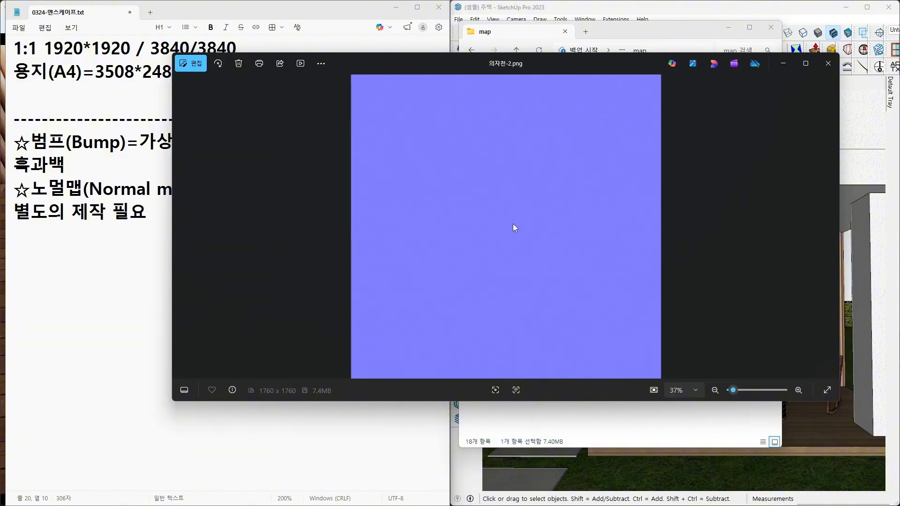
{"action": "left_click", "coordinate": [828, 63]}
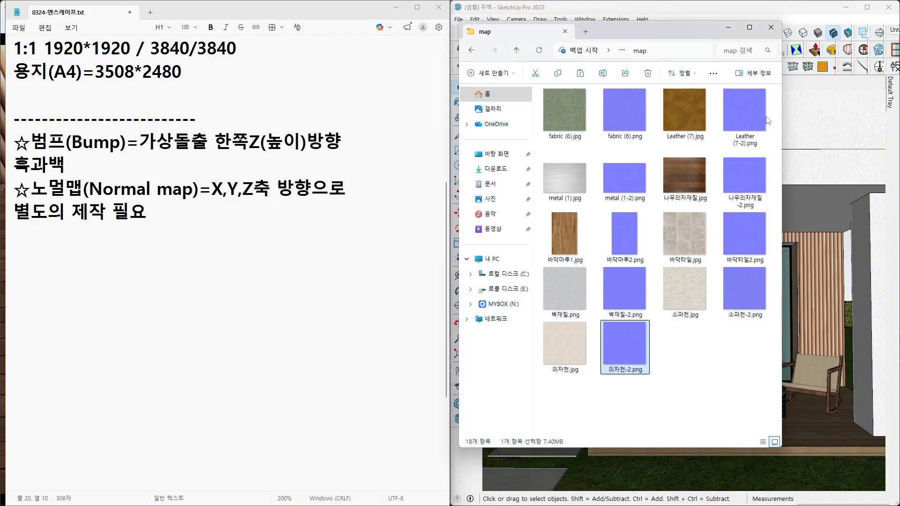
{"action": "left_click", "coordinate": [771, 27]}
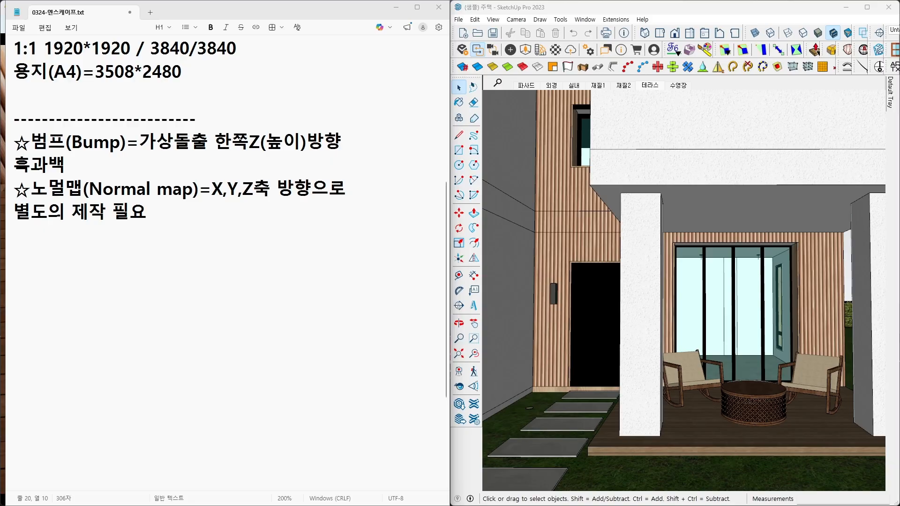
{"action": "left_click", "coordinate": [590, 196]}
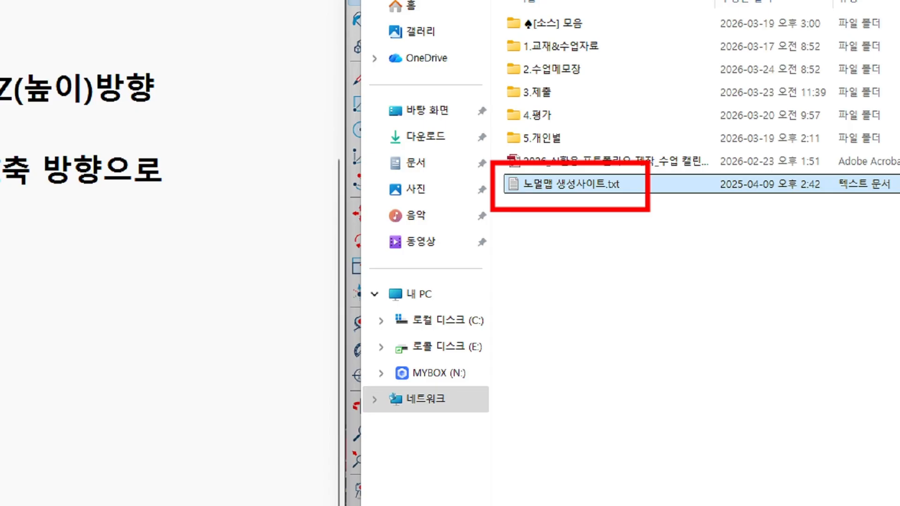
{"action": "key", "text": "Escape"}
{"action": "left_click", "coordinate": [619, 222]}
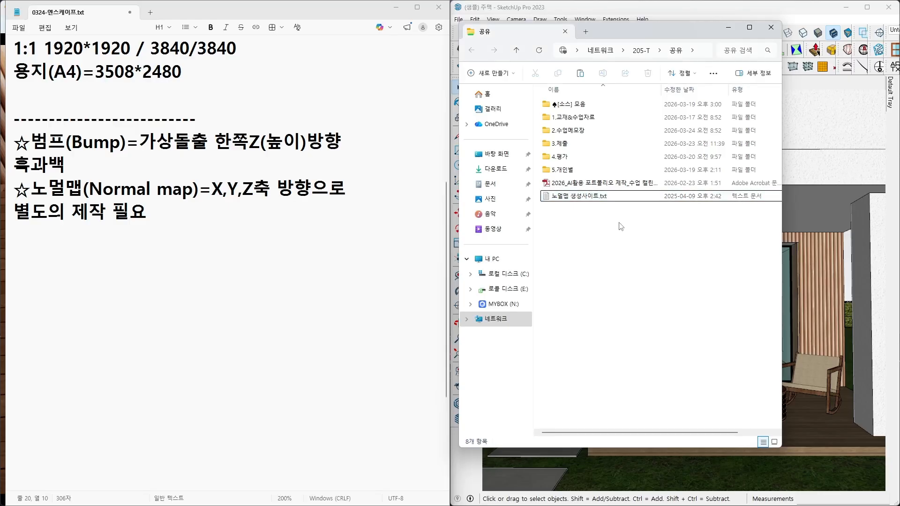
{"action": "left_click", "coordinate": [609, 199]}
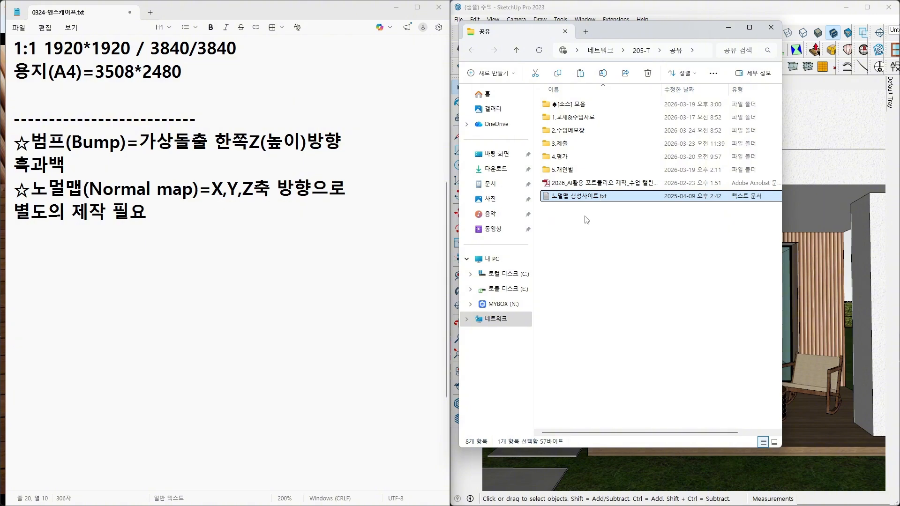
{"action": "double_click", "coordinate": [605, 200]}
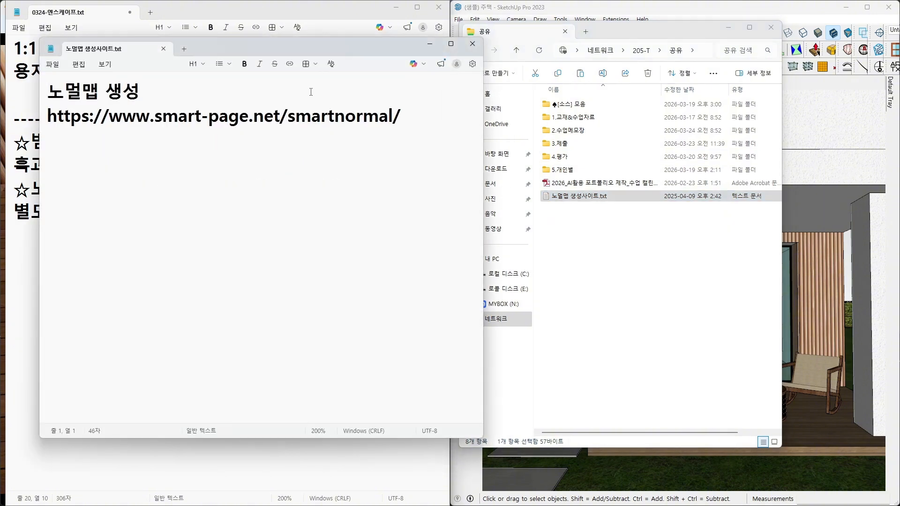
{"action": "left_click_drag", "start_coordinate": [423, 122], "coordinate": [44, 121]}
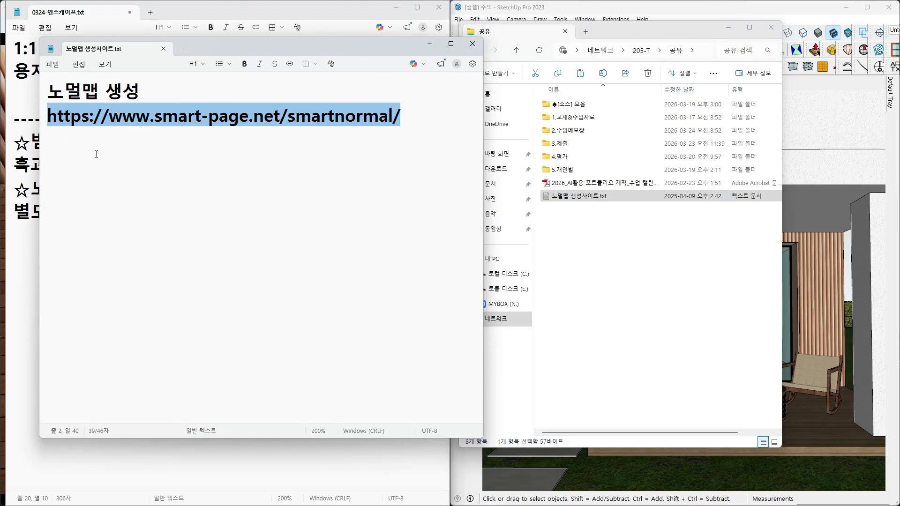
{"action": "key", "text": "ctrl+c"}
{"action": "left_click_drag", "start_coordinate": [345, 45], "coordinate": [0, 133]}
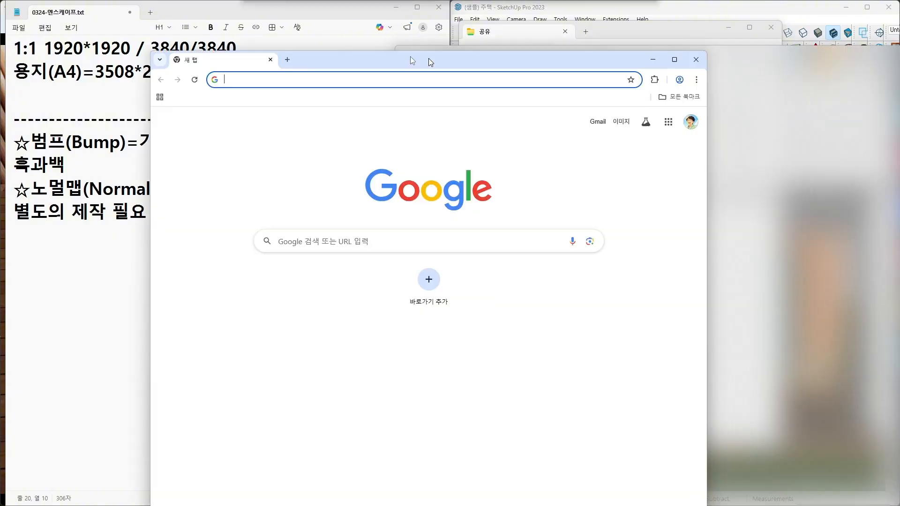
{"action": "left_click_drag", "start_coordinate": [428, 58], "coordinate": [287, 40]}
{"action": "left_click", "coordinate": [287, 29]}
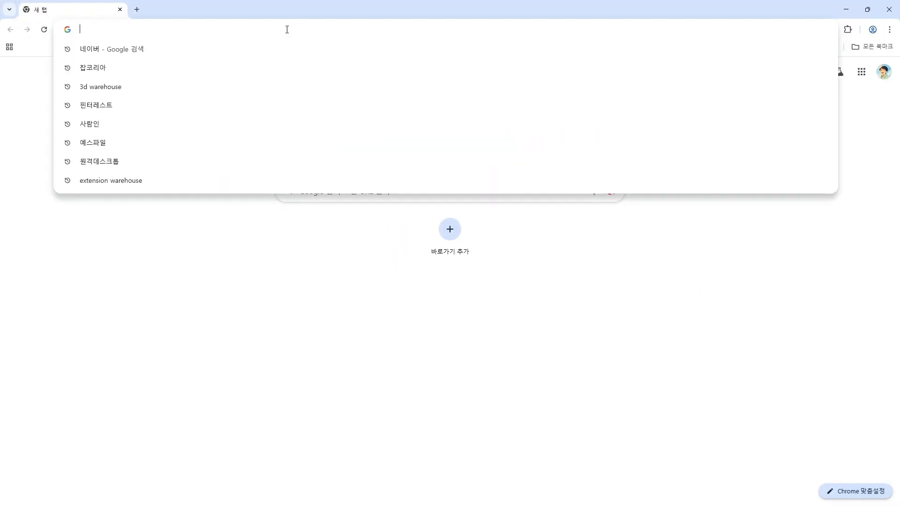
{"action": "key", "text": "ctrl+v"}
{"action": "key", "text": "Return"}
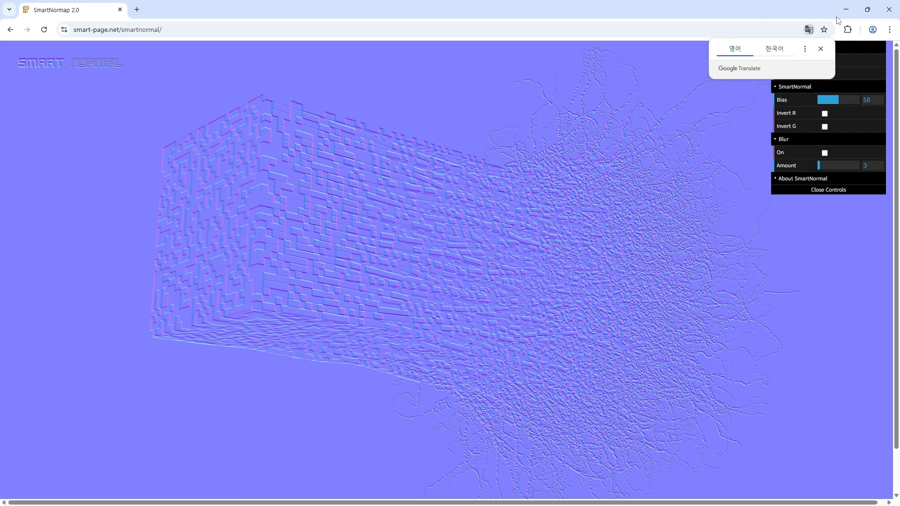
{"action": "left_click", "coordinate": [820, 50]}
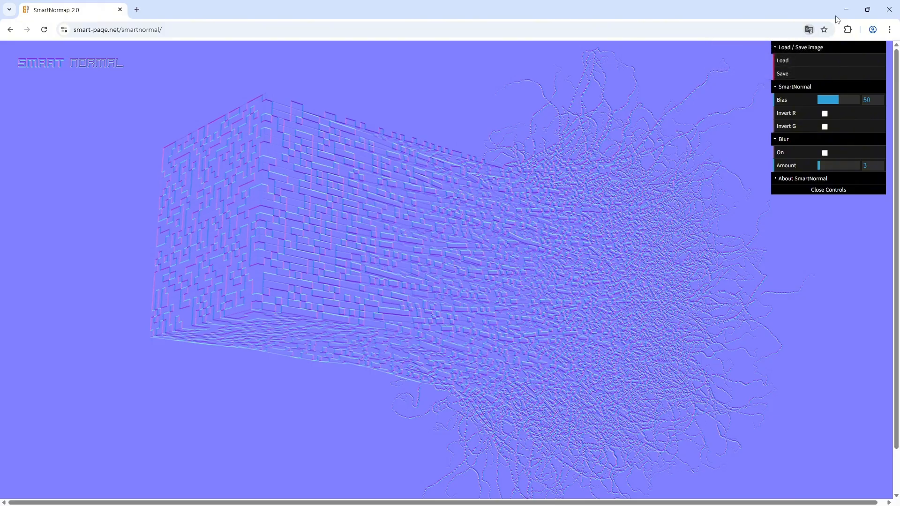
{"action": "left_click", "coordinate": [847, 10]}
{"action": "left_click", "coordinate": [672, 315]}
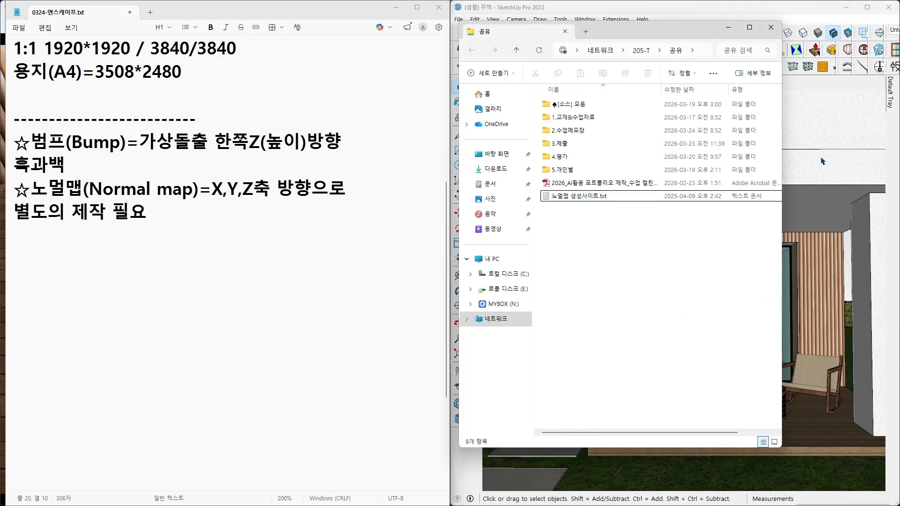
- Switch to SketchUp and select the rocking chair on the wooden terrace deck
{"action": "left_click", "coordinate": [822, 161]}
{"action": "middle_click_drag", "start_coordinate": [704, 363], "coordinate": [682, 379]}
{"action": "scroll", "coordinate": [678, 377], "scroll_direction": "up", "scroll_amount": 6}
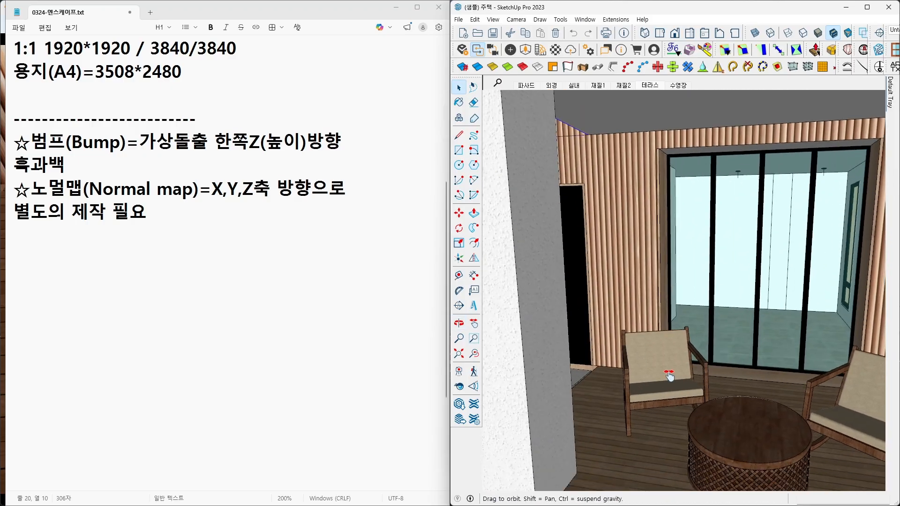
{"action": "scroll", "coordinate": [669, 373], "scroll_direction": "up", "scroll_amount": 6}
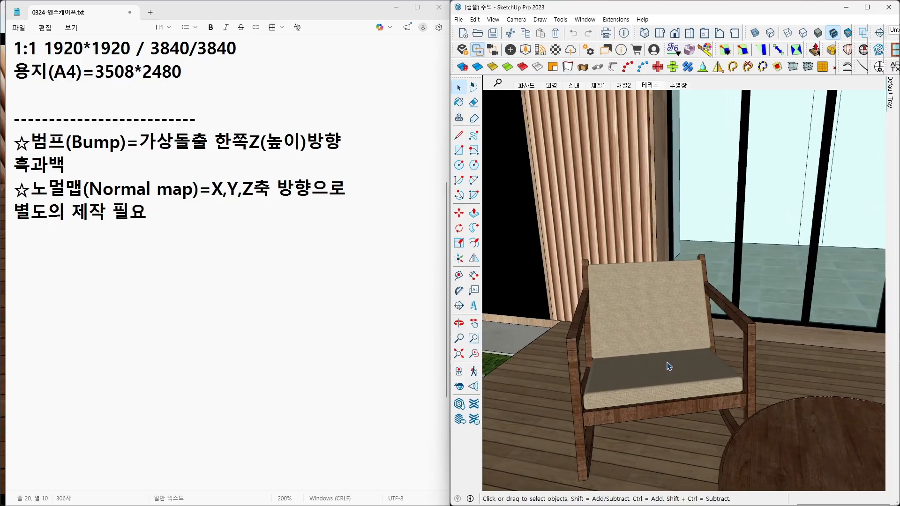
{"action": "middle_click_drag", "start_coordinate": [669, 367], "coordinate": [671, 371]}
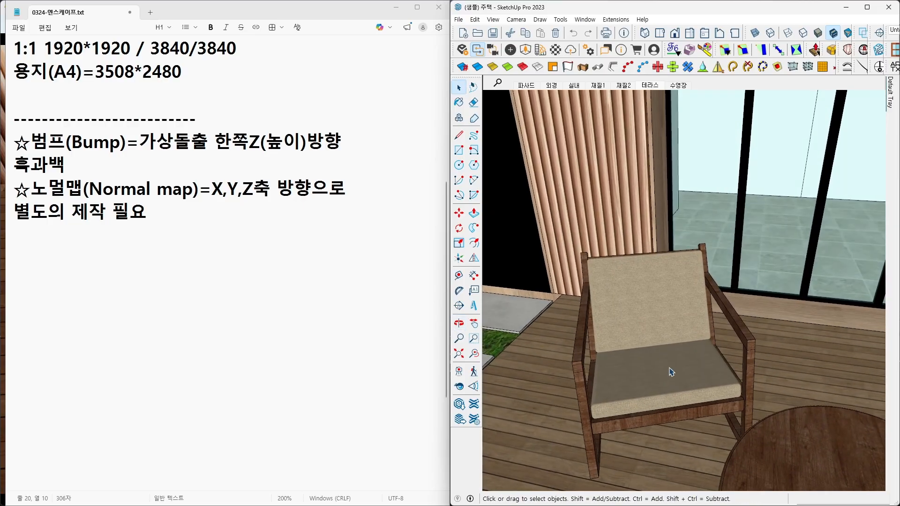
{"action": "left_click", "coordinate": [671, 371]}
- Add the line "₩공유->노멀맵 생성사이트" below the normal map definition in the Notepad notes
{"action": "left_click", "coordinate": [192, 255]}
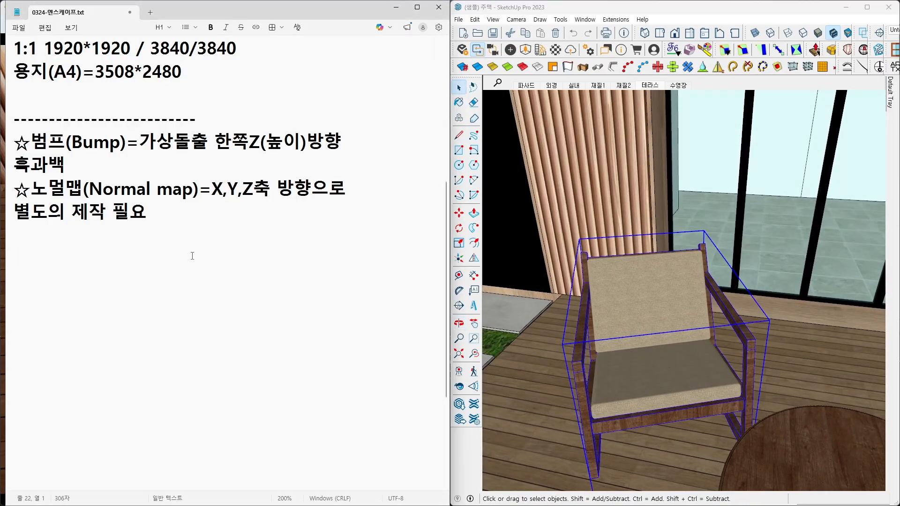
{"action": "type", "text": "₩공유방"}
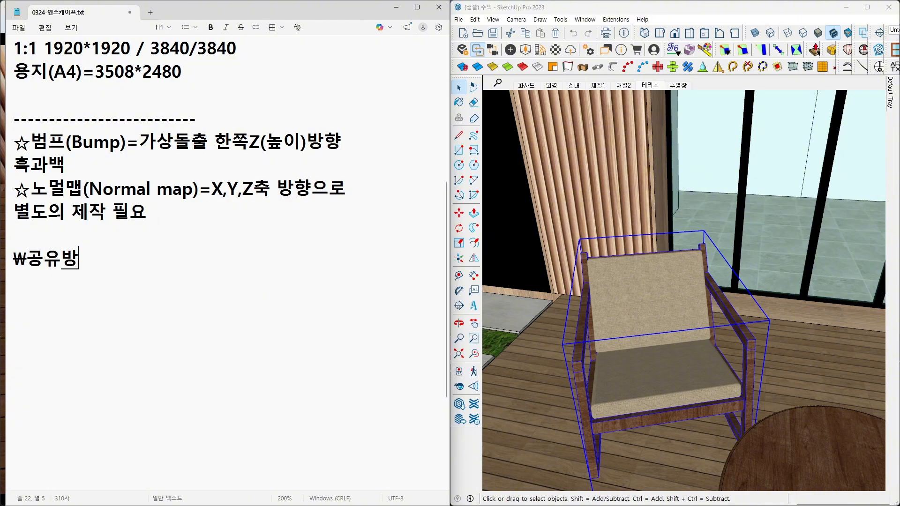
{"action": "key", "text": "BackSpace"}
{"action": "key", "text": "BackSpace"}
{"action": "key", "text": "BackSpace"}
{"action": "type", "text": "->노물"}
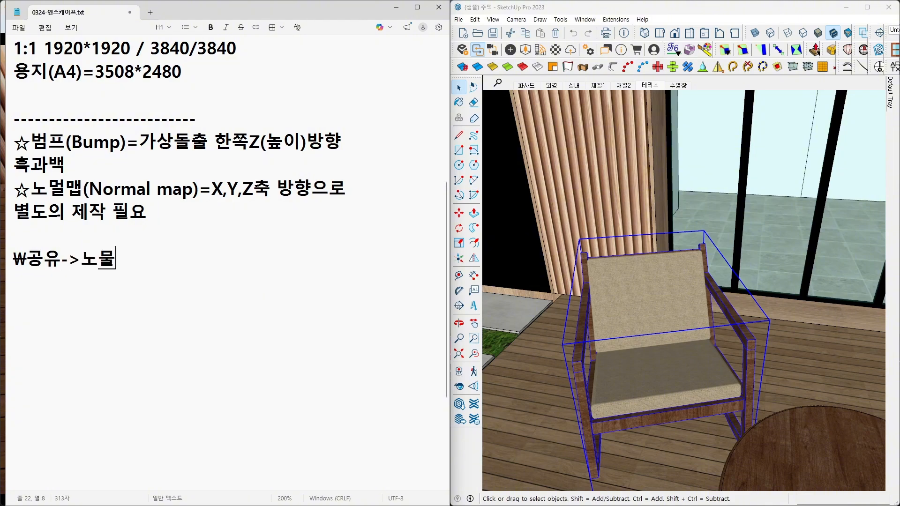
{"action": "key", "text": "BackSpace"}
{"action": "key", "text": "BackSpace"}
{"action": "type", "text": "멀맵"}
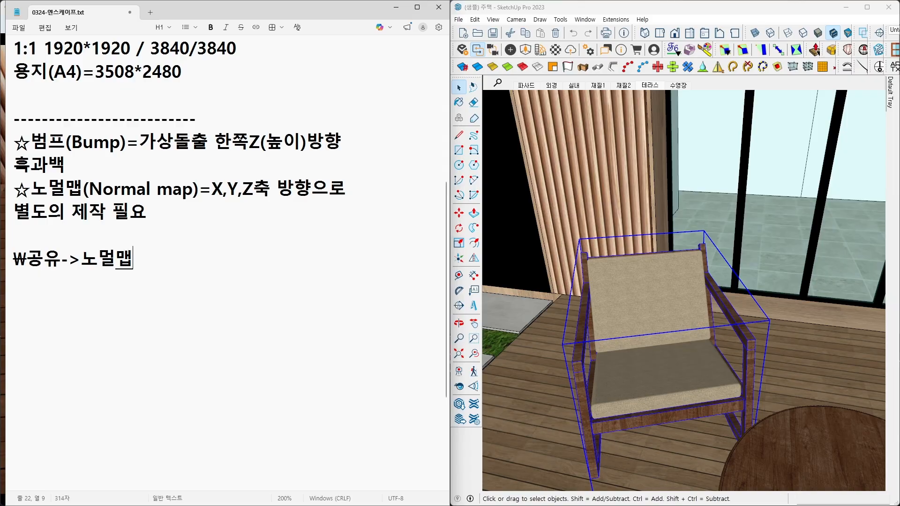
{"action": "type", "text": " ㅅ생성사이트"}
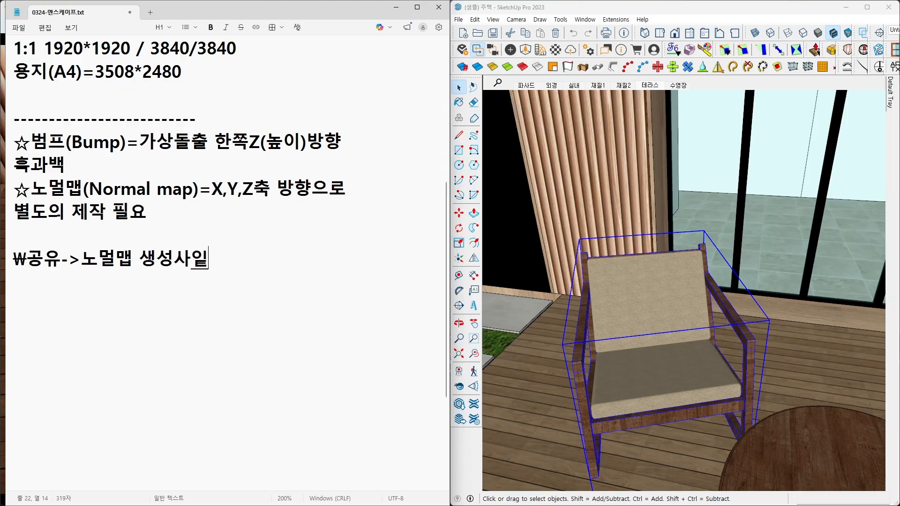
{"action": "key", "text": "BackSpace"}
- Sample the chair cushion's fabric material in SketchUp and open its texture image in the external image editor
{"action": "middle_click_drag", "start_coordinate": [667, 290], "coordinate": [671, 294]}
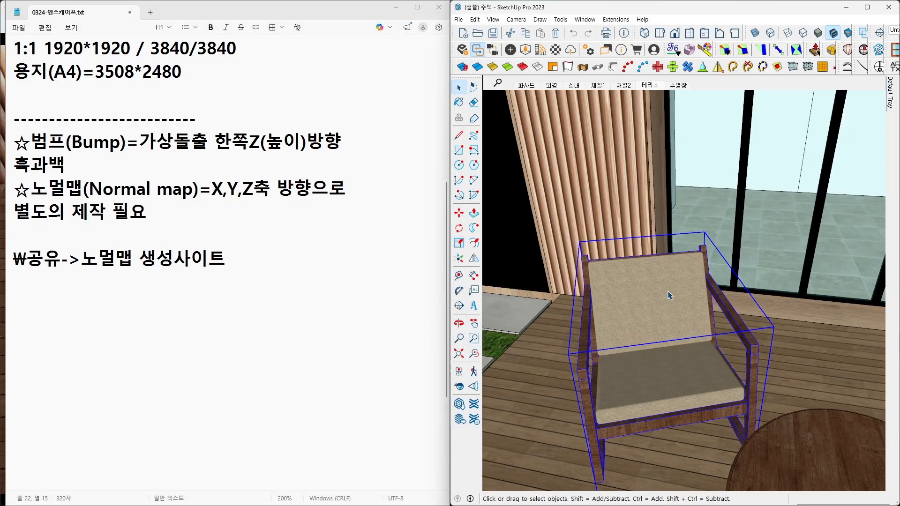
{"action": "key", "text": "b"}
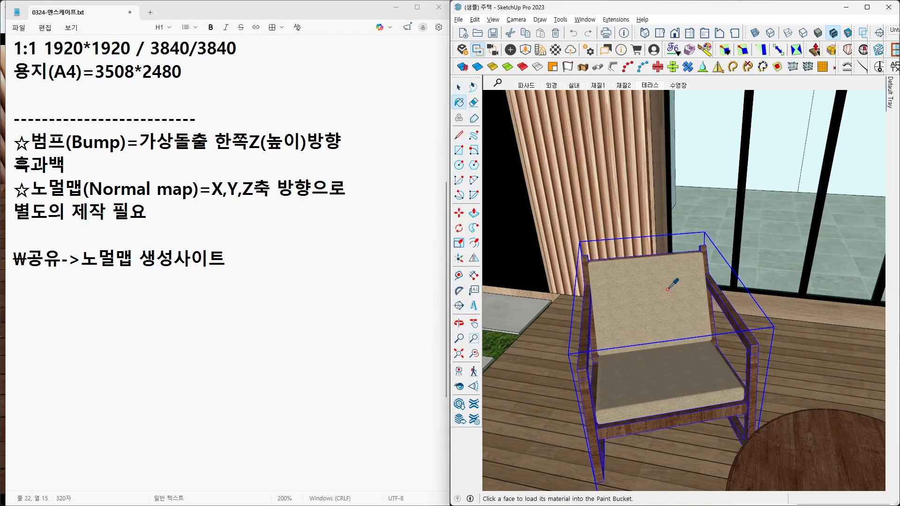
{"action": "mouse_move", "coordinate": [890, 107]}
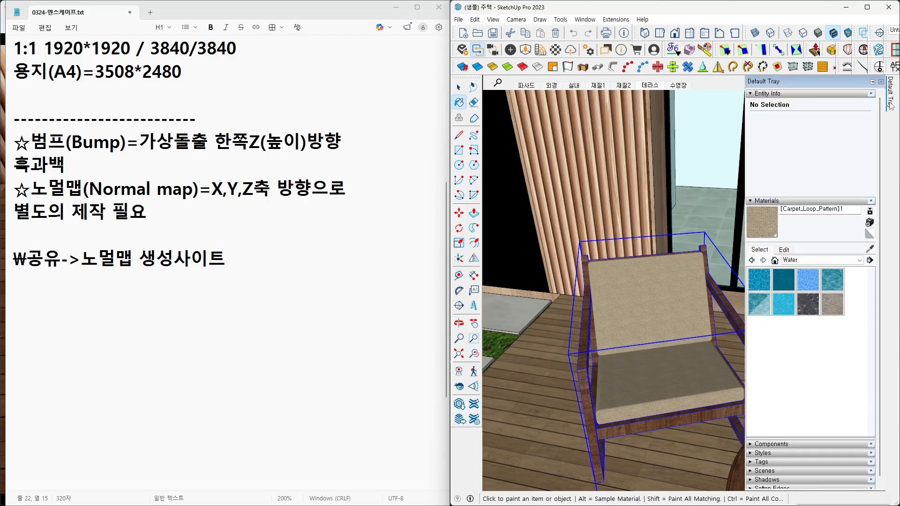
{"action": "left_click", "coordinate": [784, 250]}
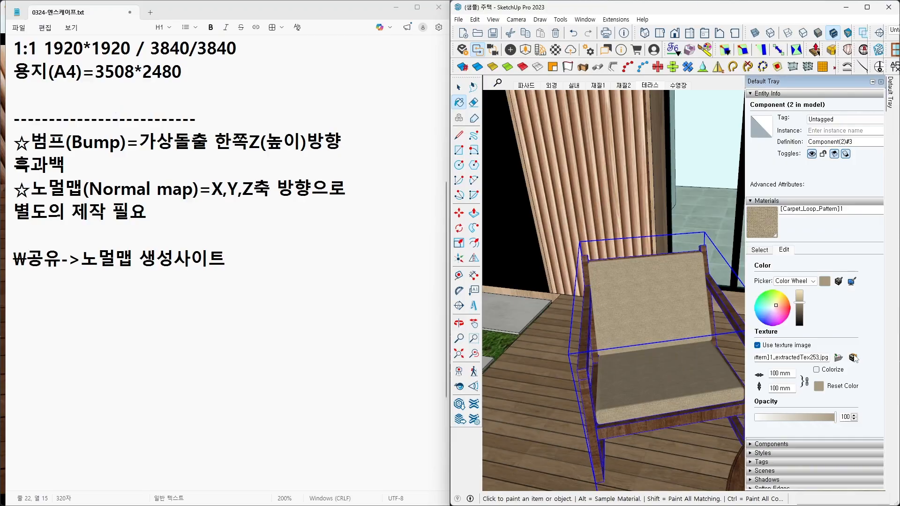
{"action": "left_click", "coordinate": [853, 357]}
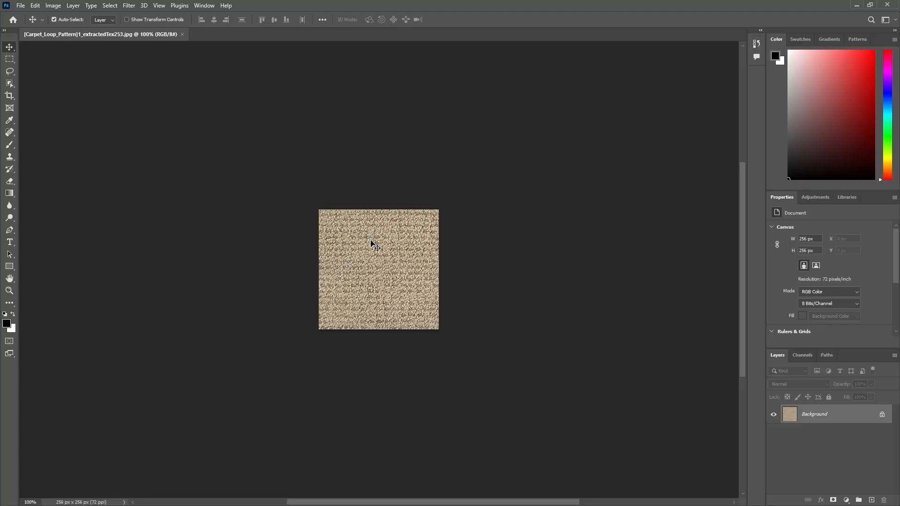
- Save the carpet texture to the desktop (바탕 화면) as a JPEG at quality 12, keeping its file name, and minimize Photoshop
{"action": "key", "text": "ctrl"}
{"action": "left_click", "coordinate": [21, 6]}
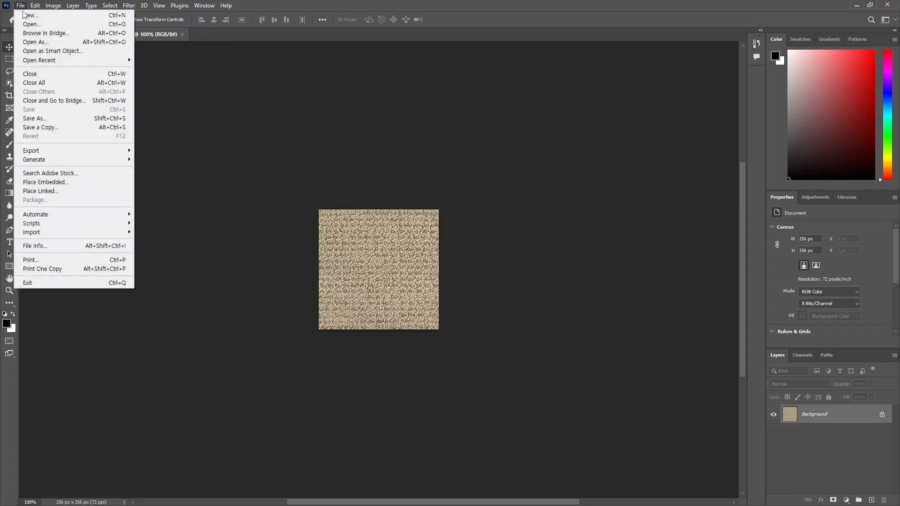
{"action": "left_click", "coordinate": [51, 120]}
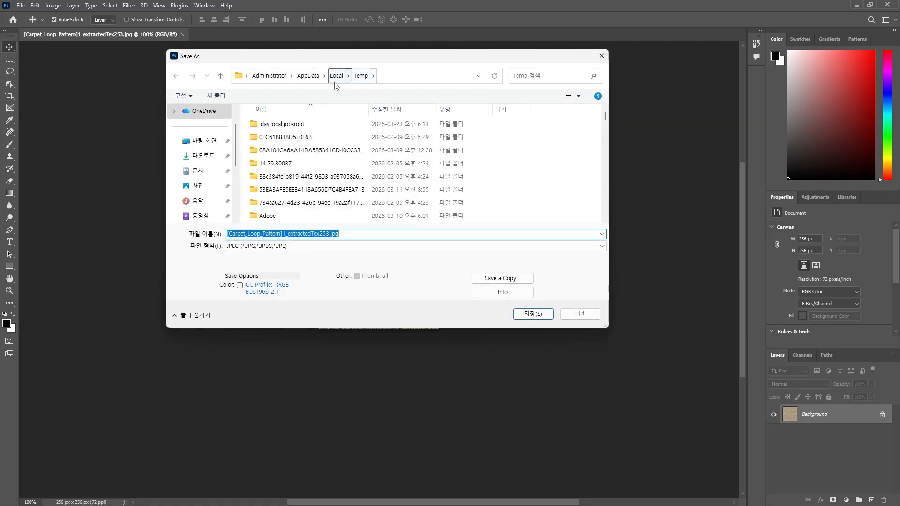
{"action": "left_click_drag", "start_coordinate": [356, 61], "coordinate": [353, 70]}
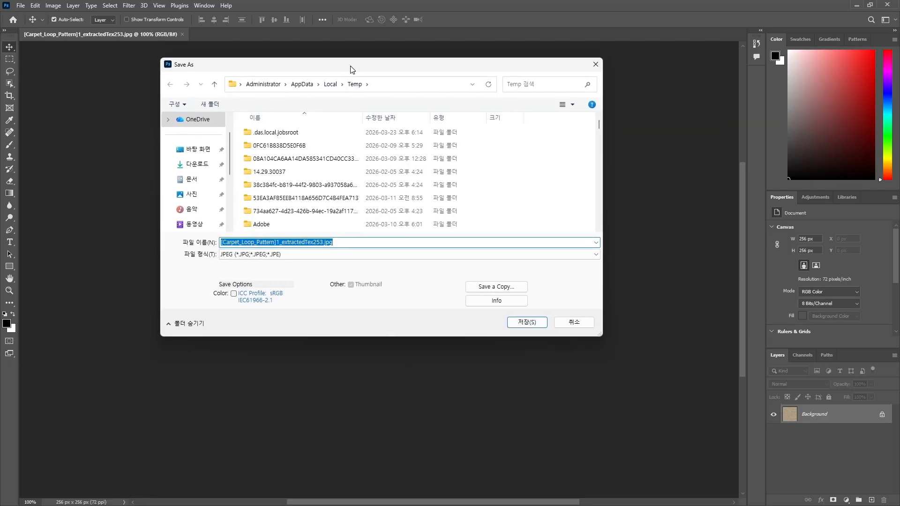
{"action": "left_click", "coordinate": [205, 149]}
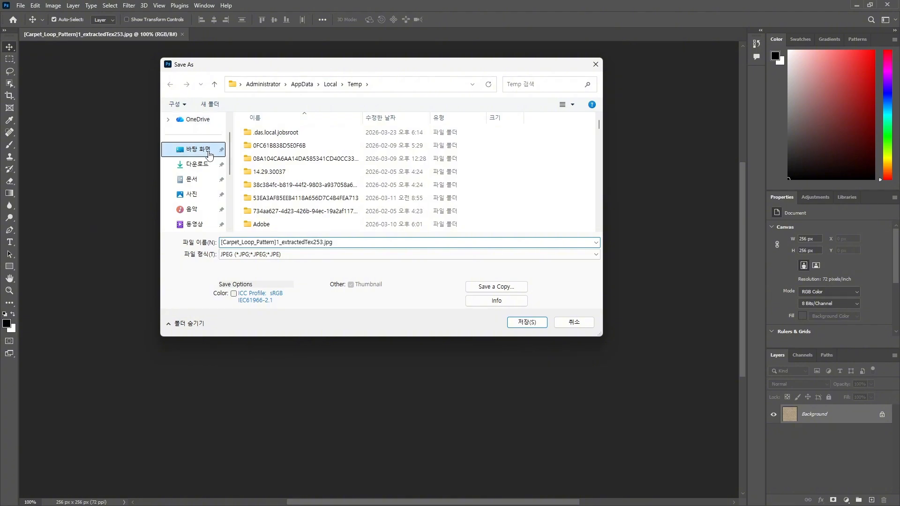
{"action": "double_click", "coordinate": [319, 243]}
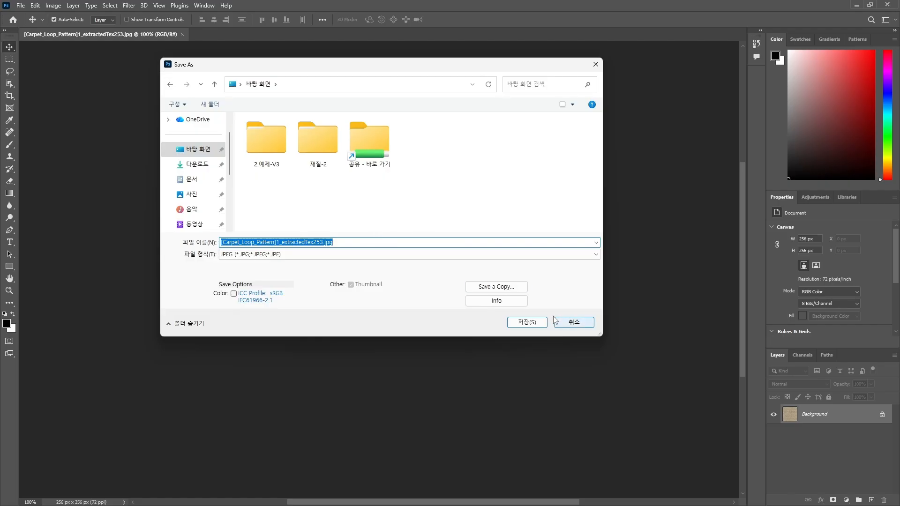
{"action": "left_click", "coordinate": [525, 322]}
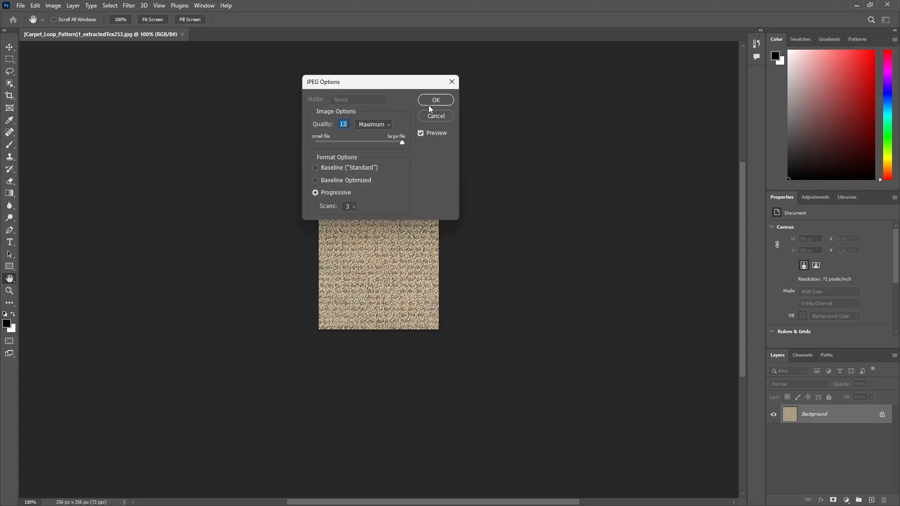
{"action": "left_click", "coordinate": [429, 104]}
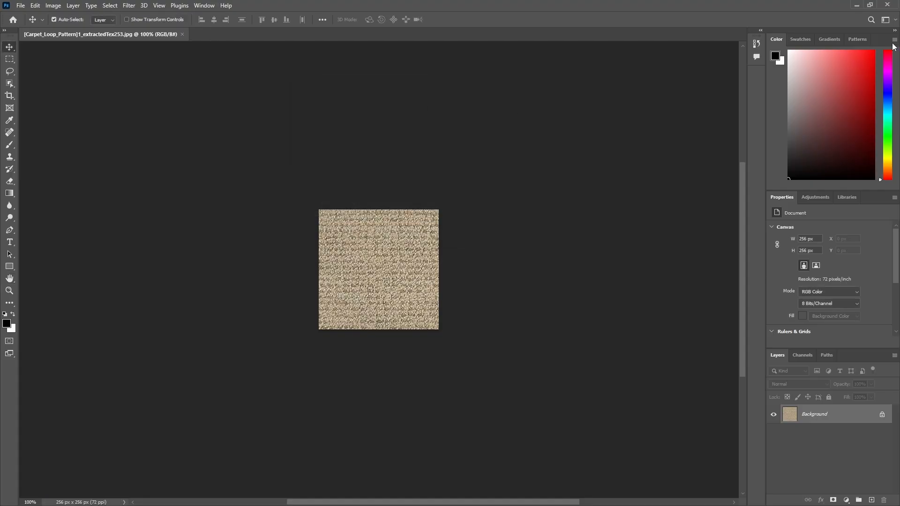
{"action": "left_click", "coordinate": [857, 4]}
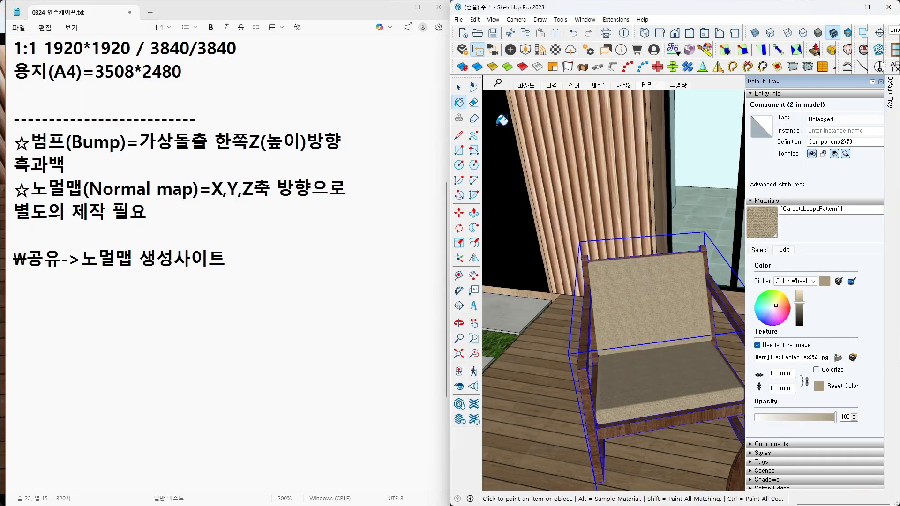
- Sample the wood material on the chair's armrest in SketchUp and open its texture image in the external image editor
{"action": "key", "text": "space"}
{"action": "mouse_move", "coordinate": [628, 314]}
{"action": "middle_mouse_down"}
{"action": "mouse_move", "coordinate": [597, 283]}
{"action": "mouse_move", "coordinate": [638, 248]}
{"action": "mouse_move", "coordinate": [629, 282]}
{"action": "middle_mouse_up"}
{"action": "scroll", "coordinate": [605, 318], "scroll_direction": "up", "scroll_amount": 5}
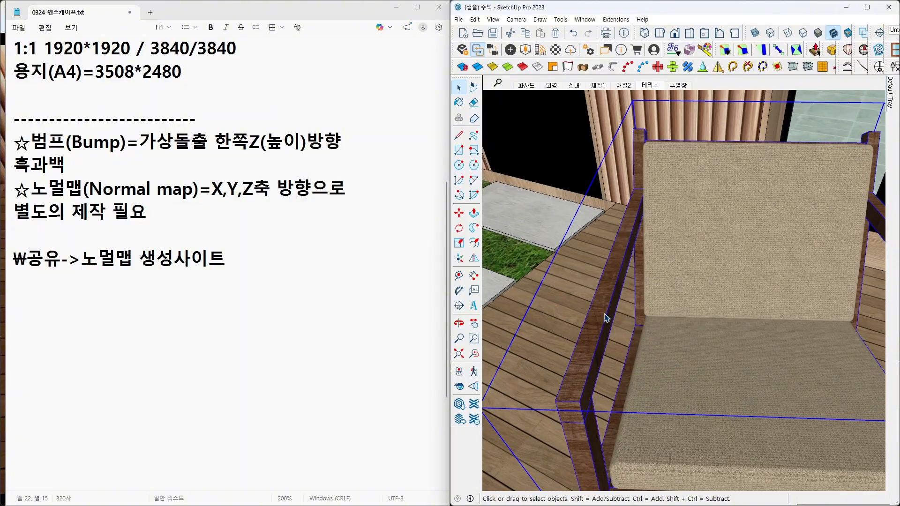
{"action": "mouse_move", "coordinate": [605, 318]}
{"action": "middle_mouse_down"}
{"action": "mouse_move", "coordinate": [804, 287]}
{"action": "mouse_move", "coordinate": [803, 312]}
{"action": "mouse_move", "coordinate": [675, 266]}
{"action": "mouse_move", "coordinate": [705, 305]}
{"action": "mouse_move", "coordinate": [707, 327]}
{"action": "mouse_move", "coordinate": [703, 315]}
{"action": "middle_mouse_up"}
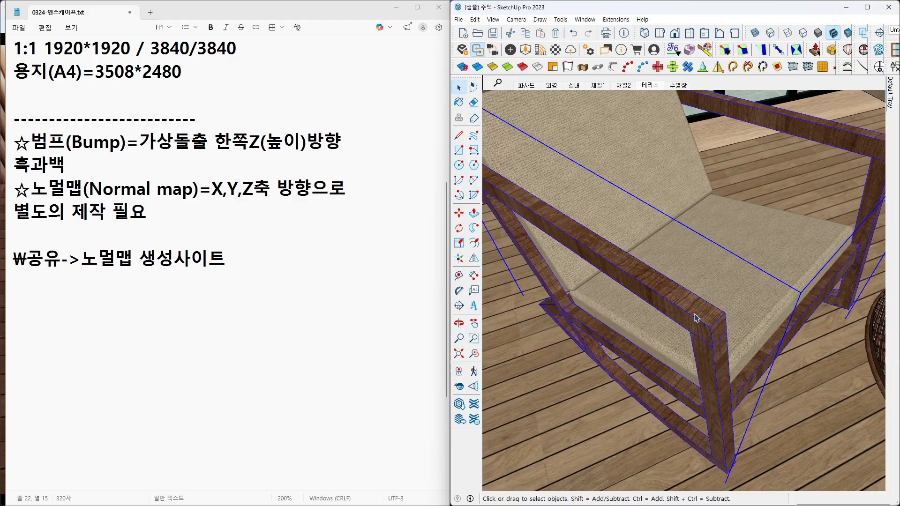
{"action": "key", "text": "b"}
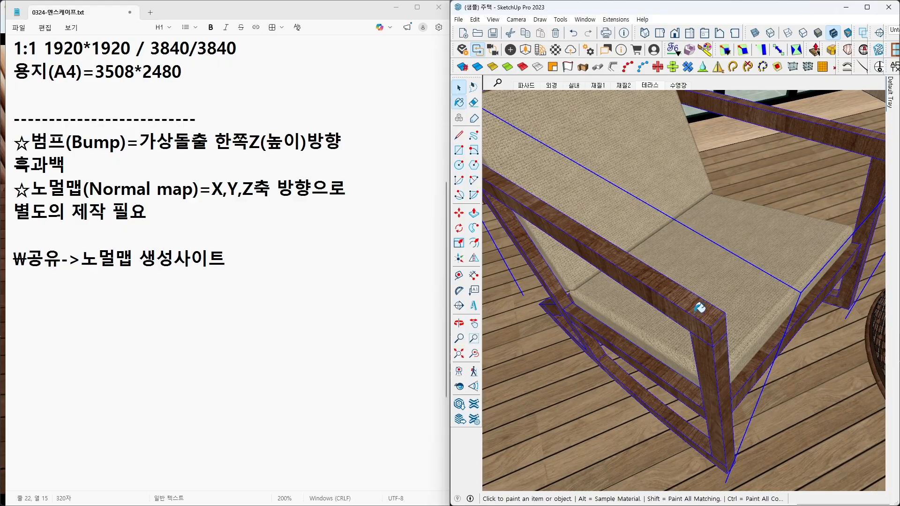
{"action": "key", "text": "alt"}
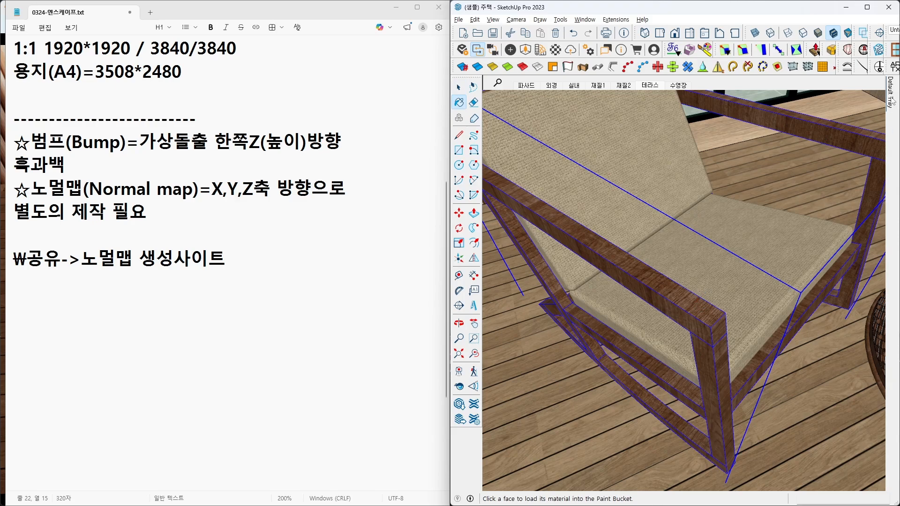
{"action": "mouse_move", "coordinate": [892, 101]}
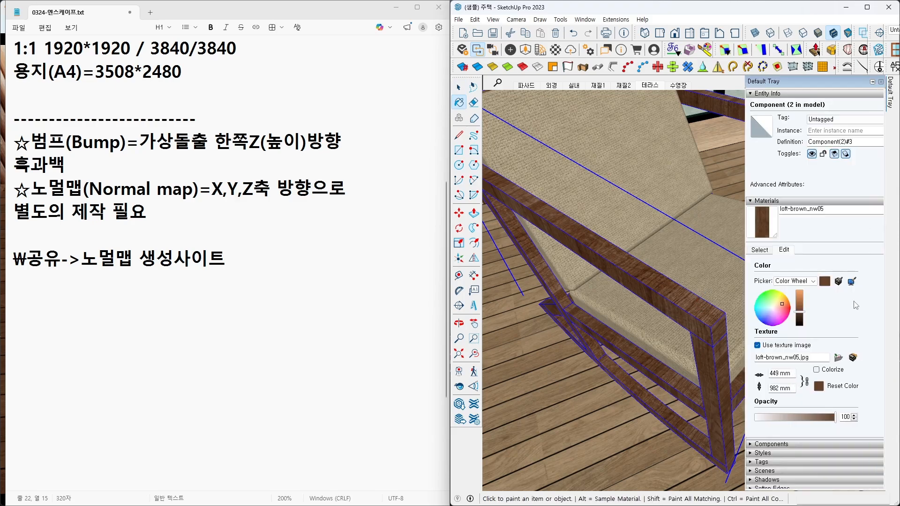
{"action": "left_click", "coordinate": [853, 359]}
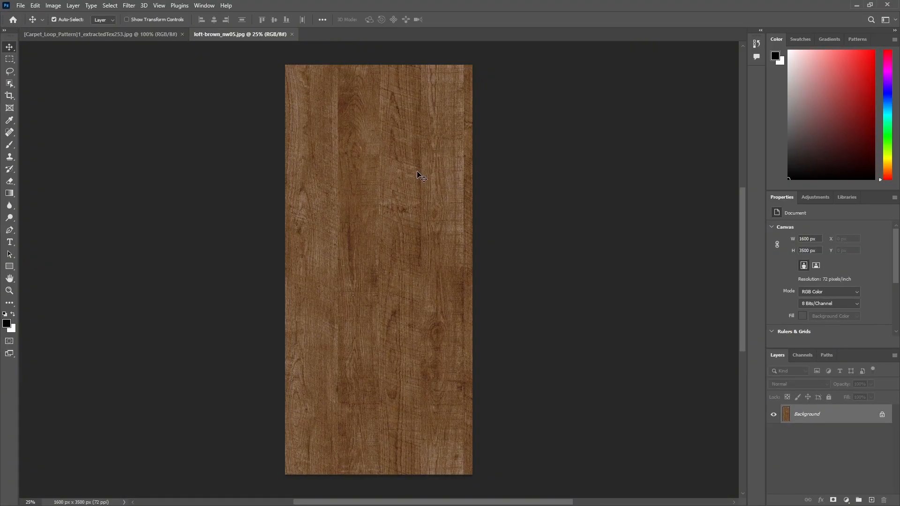
- Save the wood texture loft-brown_nw05.jpg to the desktop (바탕 화면) as a JPEG at quality 12, and minimize Photoshop
{"action": "left_click", "coordinate": [21, 6]}
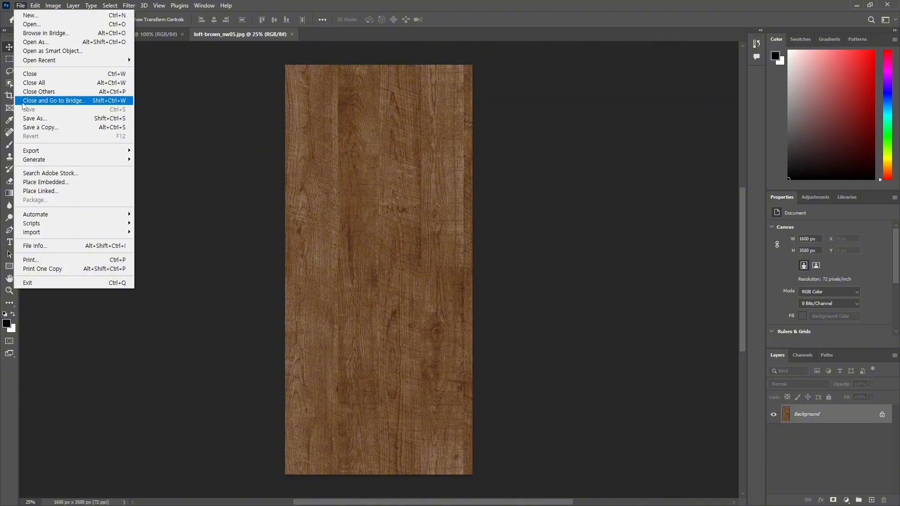
{"action": "left_click", "coordinate": [41, 120]}
{"action": "left_click", "coordinate": [197, 149]}
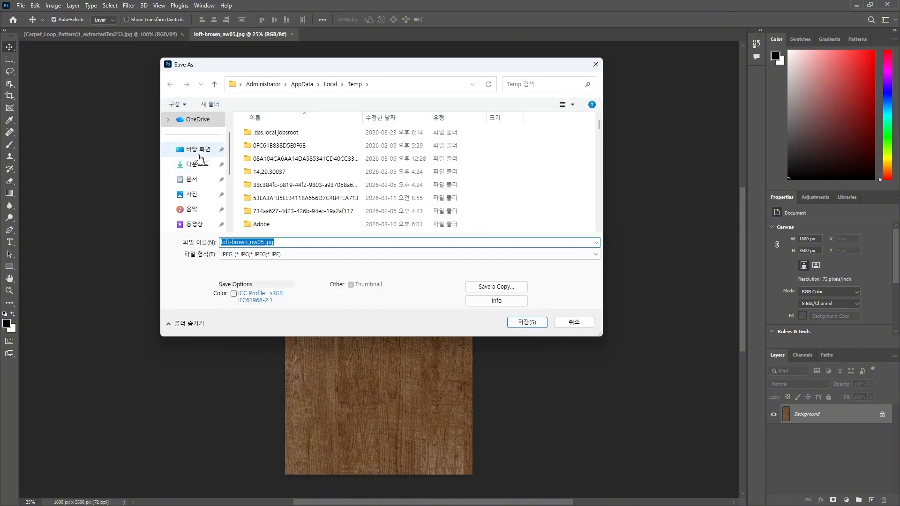
{"action": "left_click", "coordinate": [527, 322]}
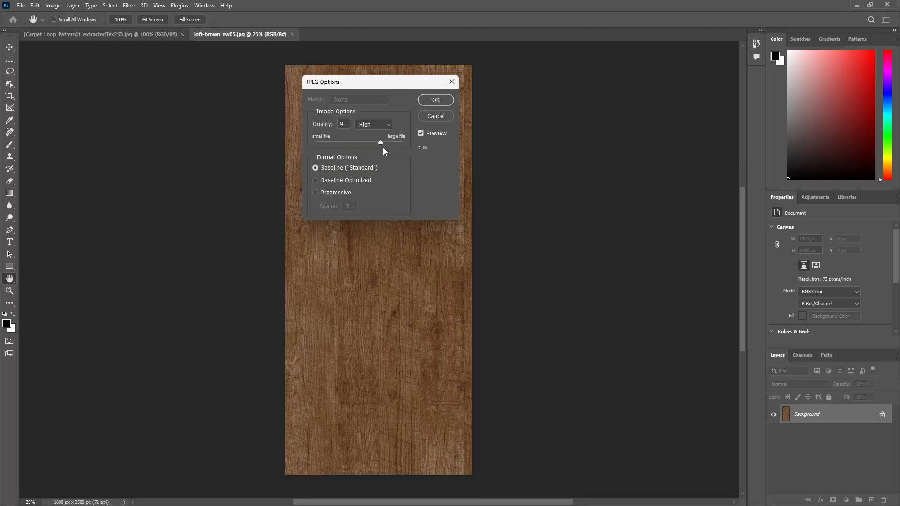
{"action": "left_click_drag", "start_coordinate": [384, 137], "coordinate": [431, 137]}
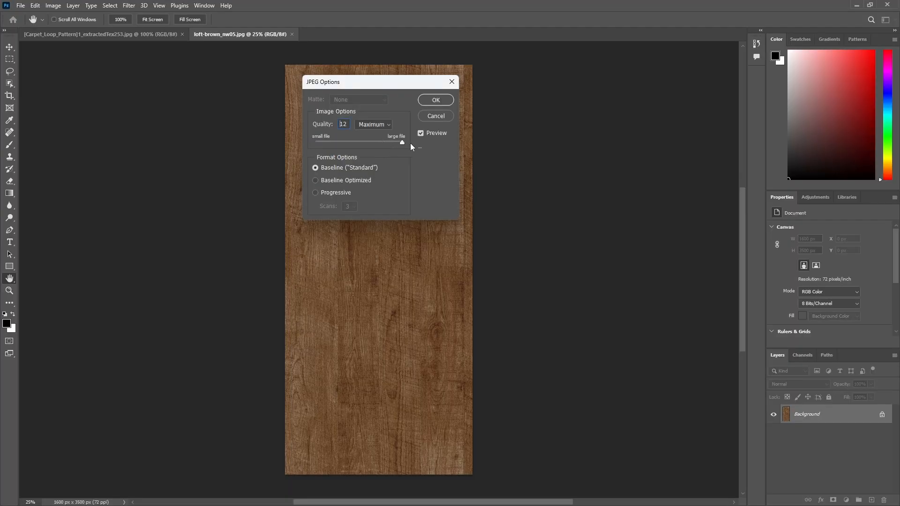
{"action": "left_click", "coordinate": [450, 100]}
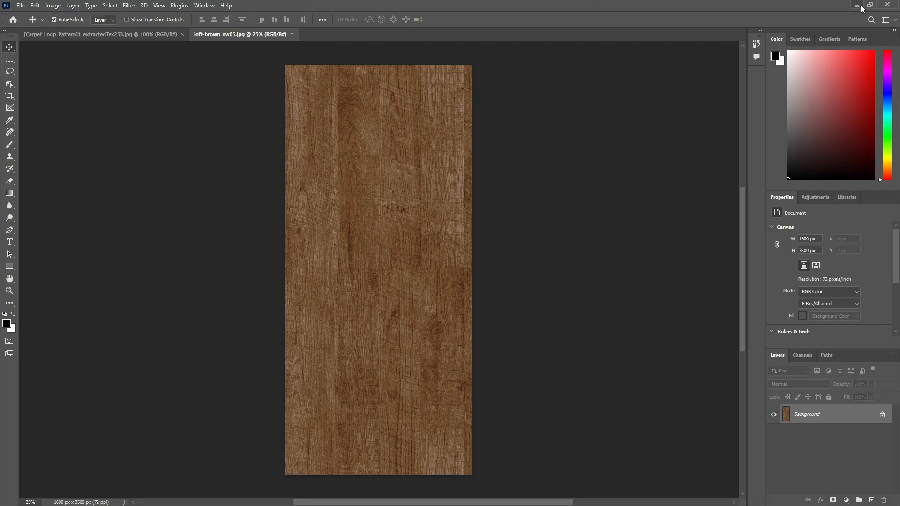
{"action": "left_click", "coordinate": [858, 5]}
- Return SketchUp to the Select tool with the whole rocking chair in view, and place the cursor after the site line in the notes
{"action": "left_click", "coordinate": [460, 89]}
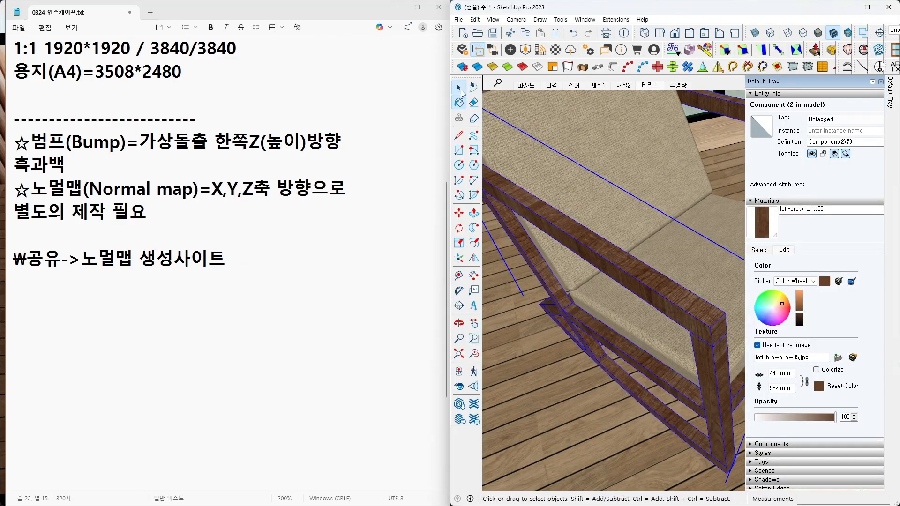
{"action": "mouse_move", "coordinate": [563, 206]}
{"action": "middle_mouse_down"}
{"action": "mouse_move", "coordinate": [588, 256]}
{"action": "mouse_move", "coordinate": [557, 246]}
{"action": "mouse_move", "coordinate": [565, 249]}
{"action": "middle_mouse_up"}
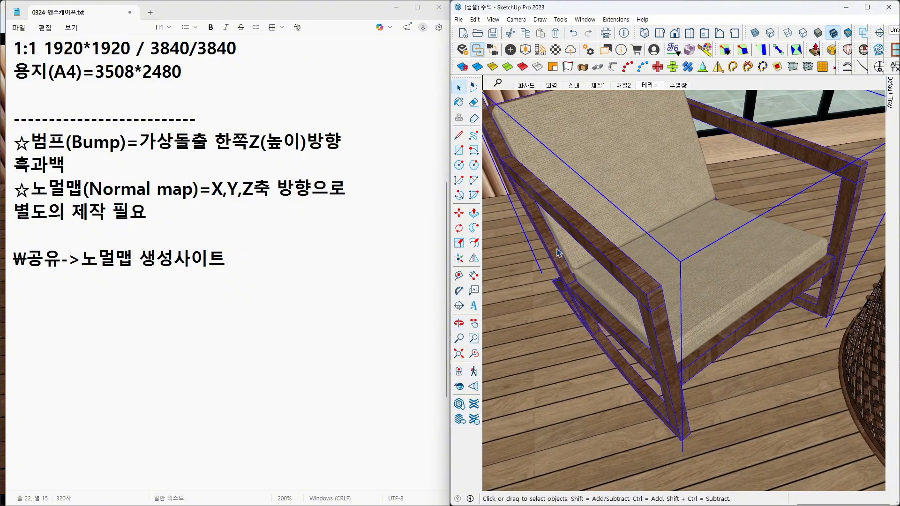
{"action": "left_click", "coordinate": [251, 267]}
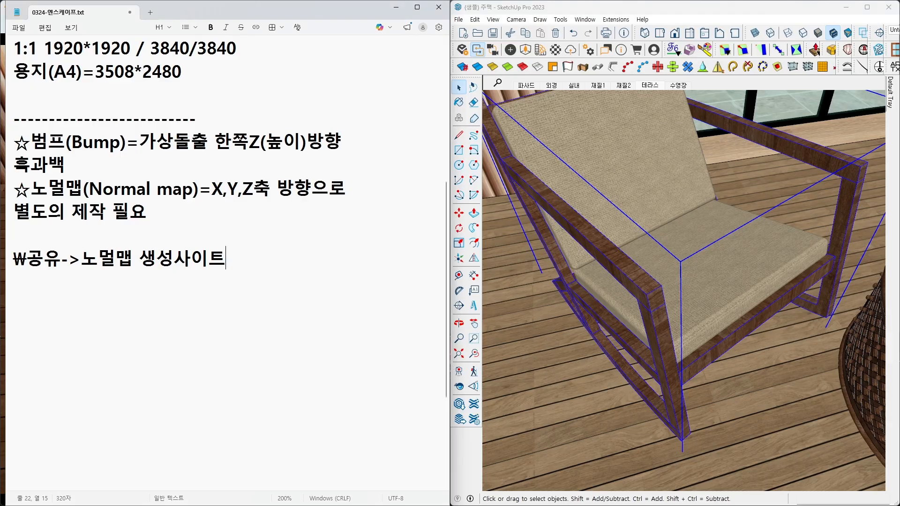
- Switch to the SmartNormal page in Chrome and load [Carpet_Loop_Pattern]1_extractedTex253.jpg from the desktop (바탕 화면)
{"action": "key", "text": "alt+Tab"}
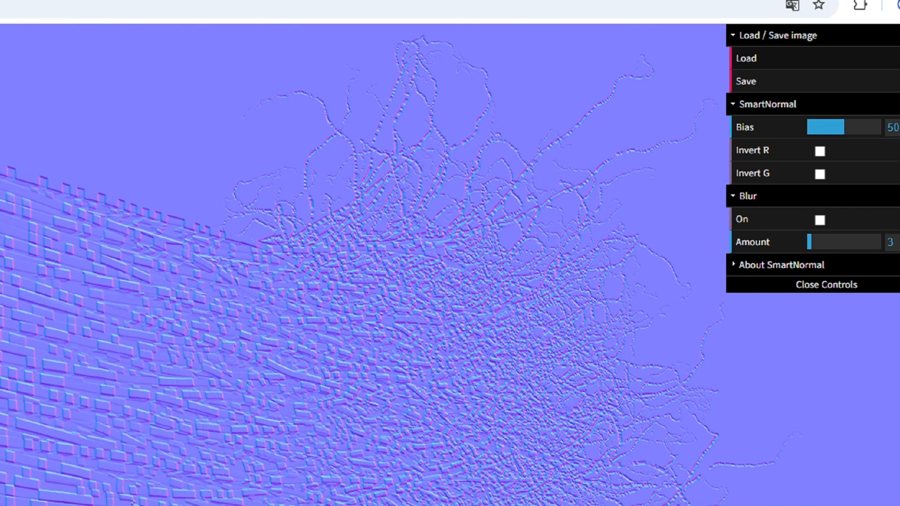
{"action": "mouse_move", "coordinate": [772, 68]}
{"action": "left_mouse_down"}
{"action": "mouse_move", "coordinate": [699, 71]}
{"action": "mouse_move", "coordinate": [783, 44]}
{"action": "mouse_move", "coordinate": [769, 70]}
{"action": "mouse_move", "coordinate": [747, 77]}
{"action": "left_mouse_up"}
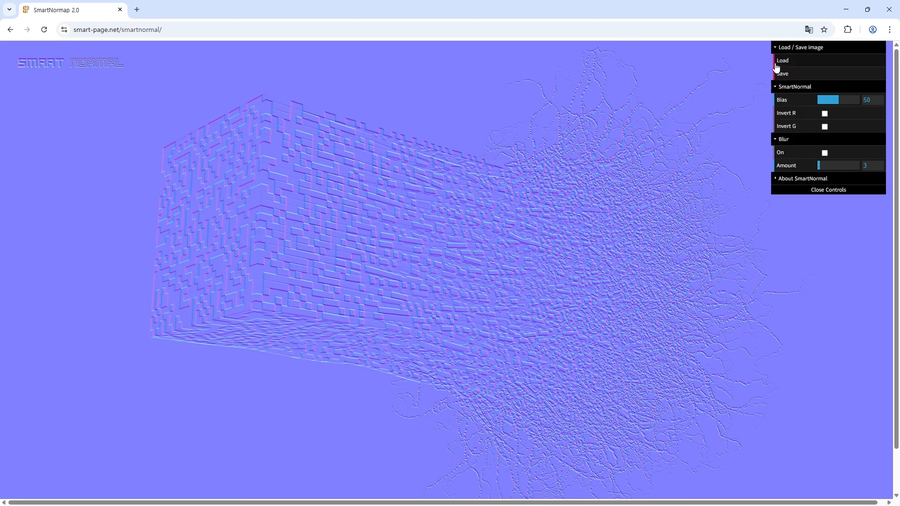
{"action": "left_click", "coordinate": [746, 58]}
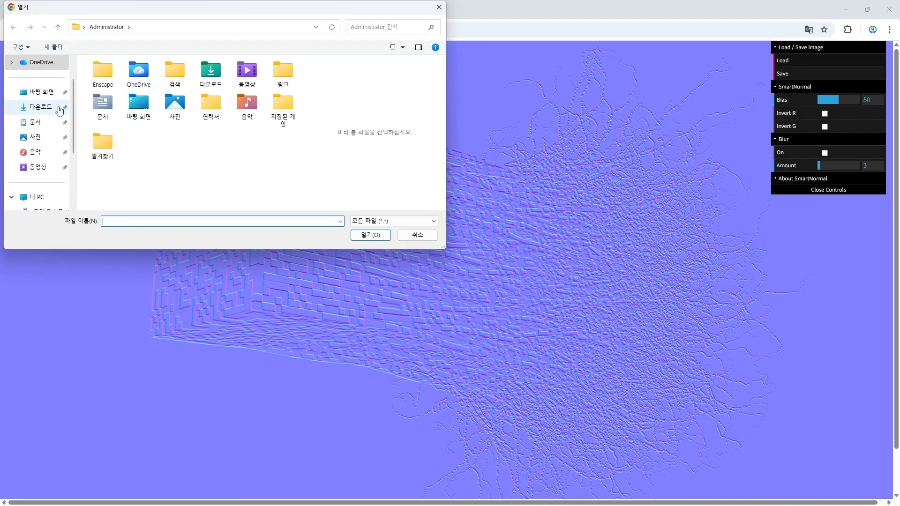
{"action": "left_click", "coordinate": [51, 94]}
{"action": "left_click_drag", "start_coordinate": [287, 12], "coordinate": [473, 37]}
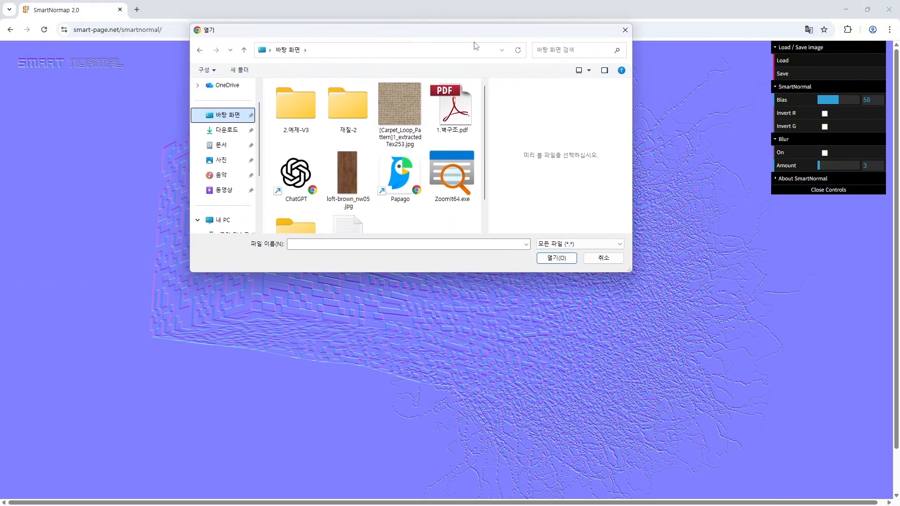
{"action": "left_click", "coordinate": [415, 143]}
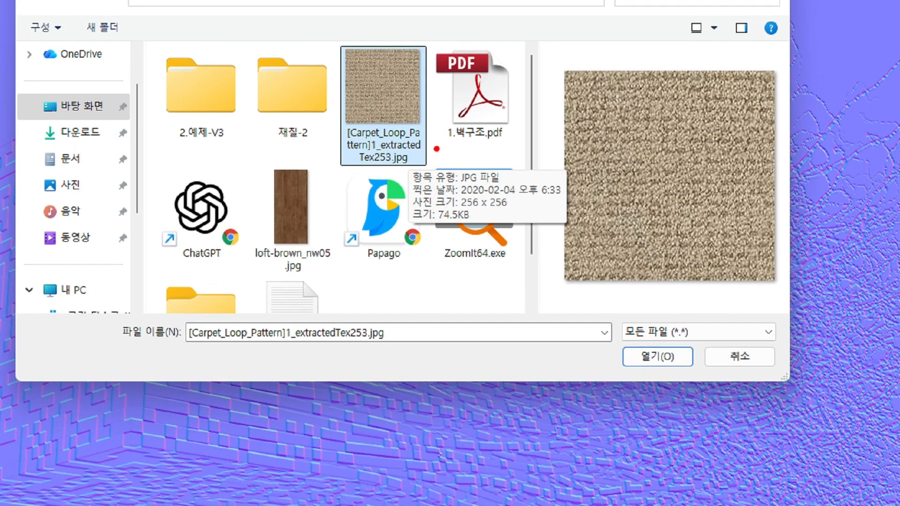
{"action": "mouse_move", "coordinate": [437, 149]}
{"action": "left_mouse_down"}
{"action": "mouse_move", "coordinate": [278, 76]}
{"action": "mouse_move", "coordinate": [464, 47]}
{"action": "mouse_move", "coordinate": [408, 154]}
{"action": "mouse_move", "coordinate": [368, 164]}
{"action": "left_mouse_up"}
{"action": "key", "text": "Escape"}
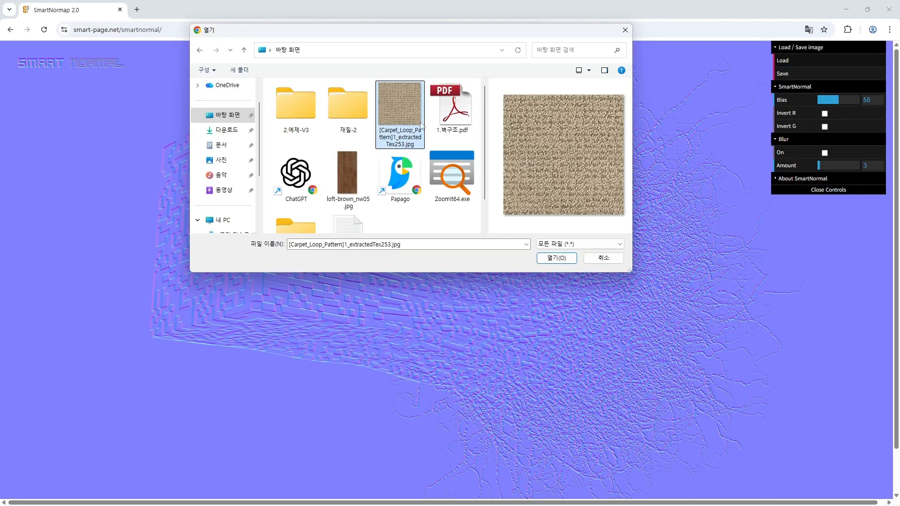
{"action": "left_click", "coordinate": [562, 259]}
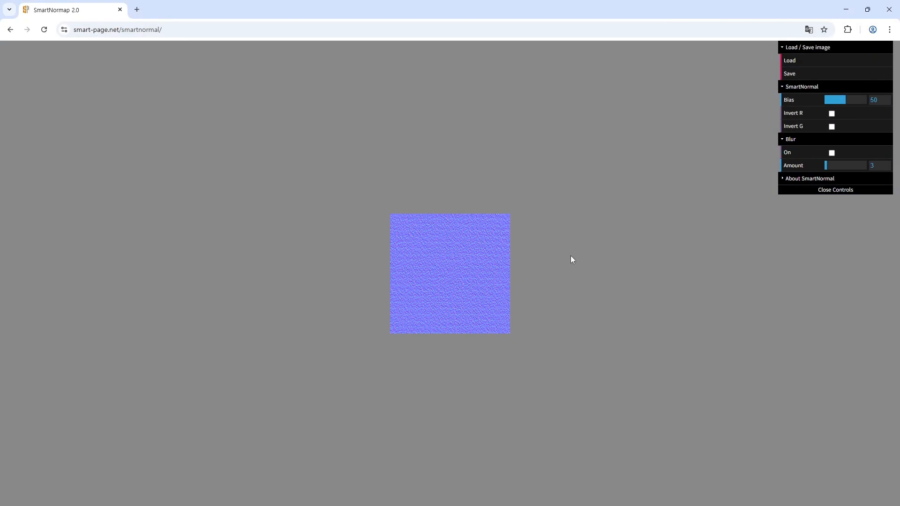
- Examine the surface detail of the generated fabric normal map up close
{"action": "scroll", "coordinate": [482, 318], "scroll_direction": "up", "scroll_amount": 3, "text": "ctrl"}
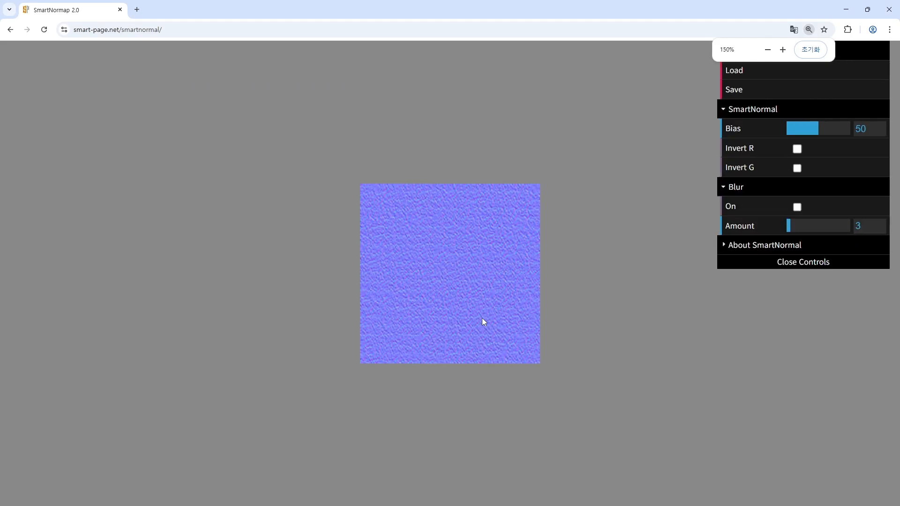
{"action": "scroll", "coordinate": [482, 318], "scroll_direction": "down", "scroll_amount": 3, "text": "ctrl"}
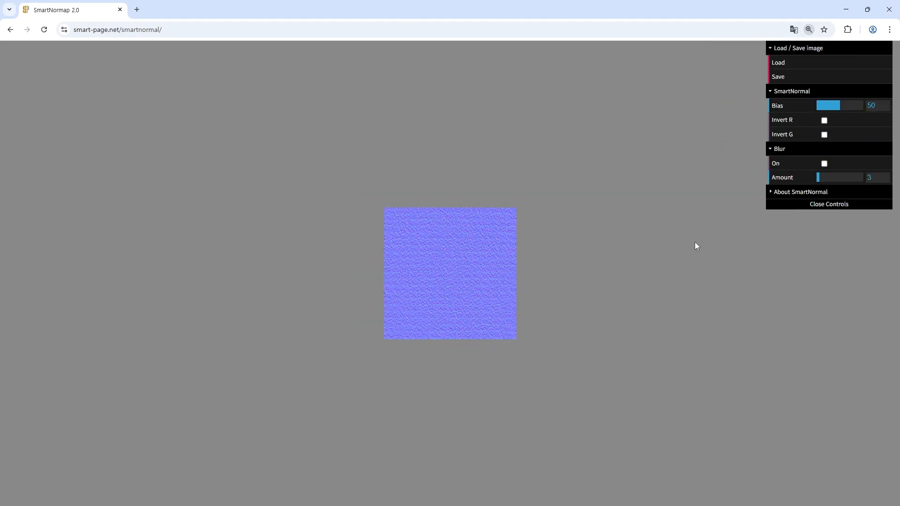
{"action": "key", "text": "ctrl+1"}
{"action": "left_click", "coordinate": [511, 284]}
{"action": "mouse_move", "coordinate": [439, 213]}
{"action": "left_mouse_down"}
{"action": "mouse_move", "coordinate": [449, 234]}
{"action": "mouse_move", "coordinate": [477, 206]}
{"action": "left_mouse_up"}
{"action": "key", "text": "Escape"}
- Try stronger and weaker Bias values on the fabric normal map and settle on 58
{"action": "key", "text": "ctrl+1"}
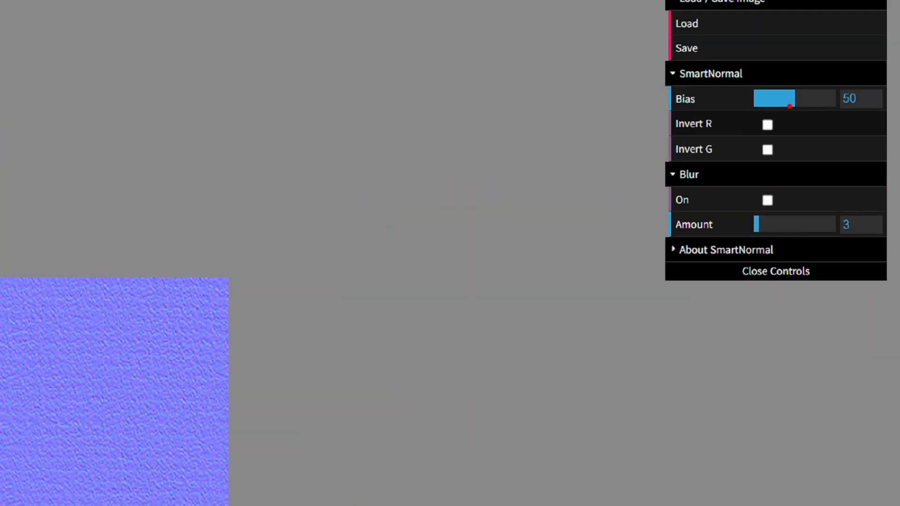
{"action": "left_click_drag", "start_coordinate": [791, 104], "coordinate": [854, 108]}
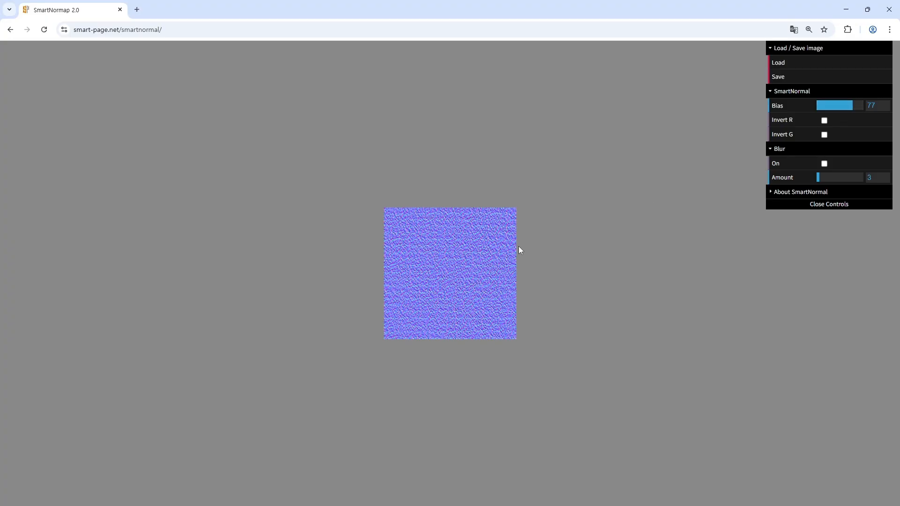
{"action": "mouse_move", "coordinate": [450, 283]}
{"action": "left_mouse_down"}
{"action": "mouse_move", "coordinate": [382, 258]}
{"action": "mouse_move", "coordinate": [495, 245]}
{"action": "mouse_move", "coordinate": [417, 293]}
{"action": "left_mouse_up"}
{"action": "left_click_drag", "start_coordinate": [846, 108], "coordinate": [836, 110]}
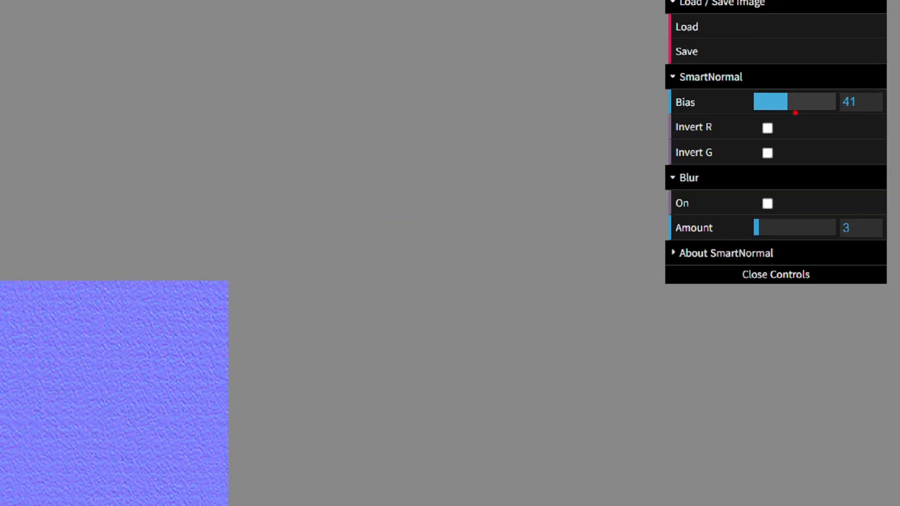
{"action": "left_click_drag", "start_coordinate": [793, 107], "coordinate": [844, 108]}
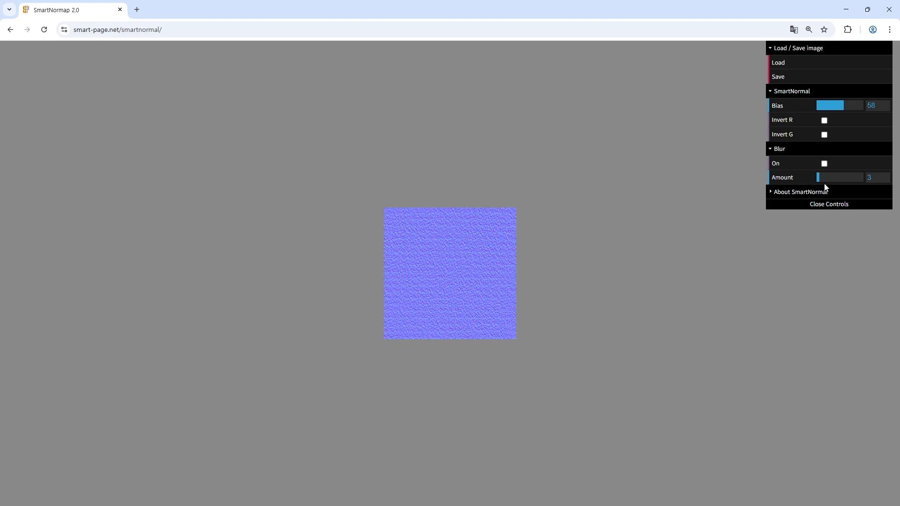
- Set the Blur amount to 5.5 for the fabric normal map, leaving Blur switched off
{"action": "mouse_move", "coordinate": [820, 177]}
{"action": "left_mouse_down"}
{"action": "mouse_move", "coordinate": [841, 179]}
{"action": "mouse_move", "coordinate": [709, 190]}
{"action": "mouse_move", "coordinate": [696, 143]}
{"action": "mouse_move", "coordinate": [797, 142]}
{"action": "mouse_move", "coordinate": [763, 187]}
{"action": "left_mouse_up"}
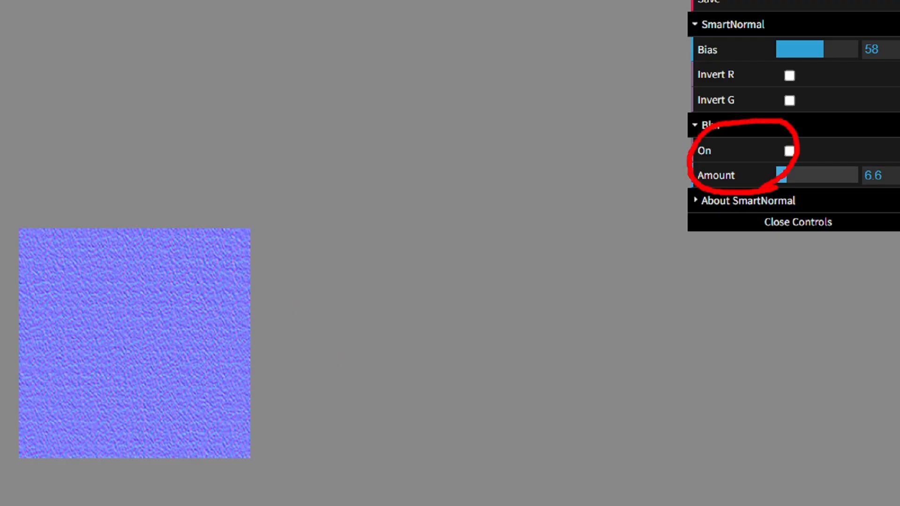
{"action": "key", "text": "Escape"}
{"action": "left_click", "coordinate": [877, 174]}
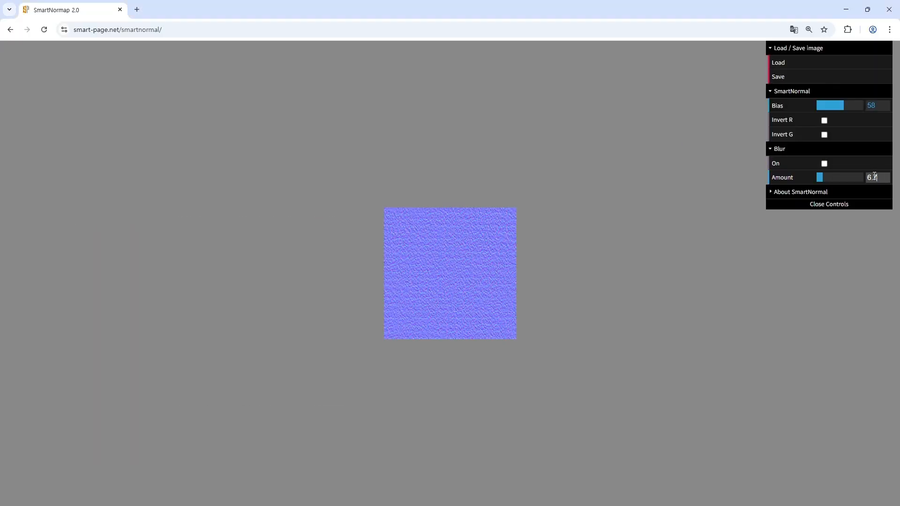
{"action": "left_click", "coordinate": [875, 177]}
{"action": "left_click", "coordinate": [824, 182]}
{"action": "left_click_drag", "start_coordinate": [823, 179], "coordinate": [821, 179]}
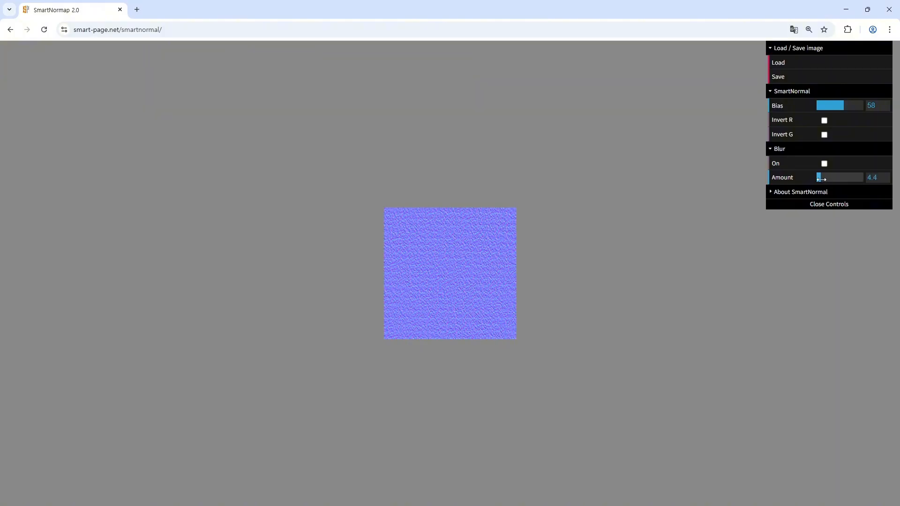
{"action": "left_click_drag", "start_coordinate": [820, 179], "coordinate": [822, 180]}
- Save the fabric normal map image to the desktop (바탕 화면) as the PNG file 소파천-노멀맵
{"action": "right_click", "coordinate": [453, 263]}
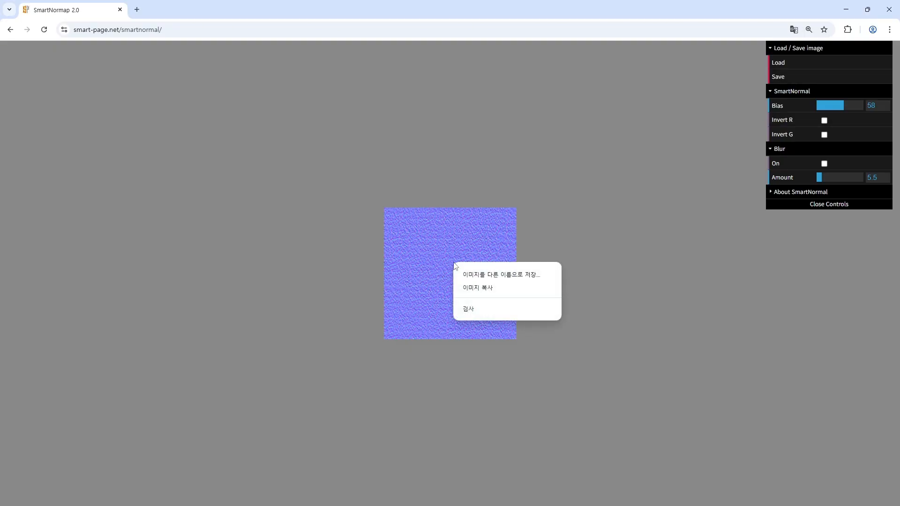
{"action": "left_click", "coordinate": [477, 275]}
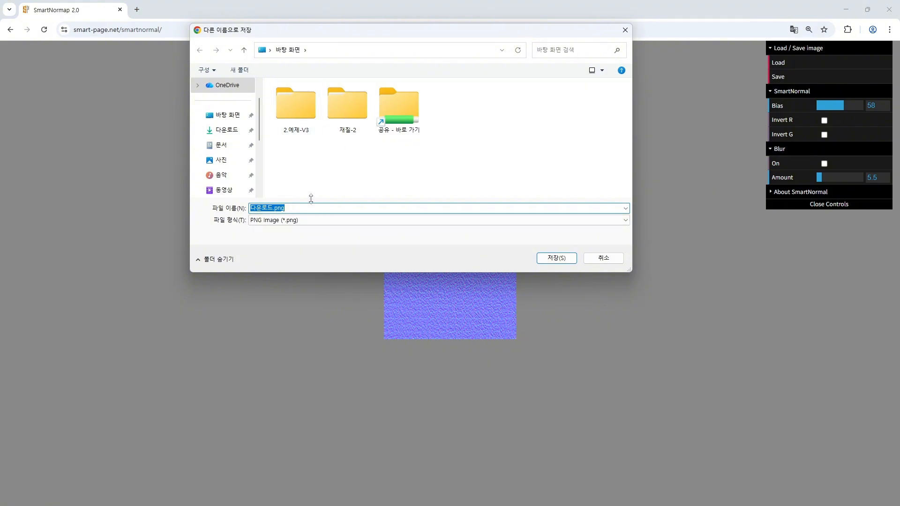
{"action": "type", "text": "th"}
{"action": "type", "text": "소파"}
{"action": "type", "text": "천"}
{"action": "type", "text": "-"}
{"action": "type", "text": "노머"}
{"action": "type", "text": "맵"}
{"action": "key", "text": "Return"}
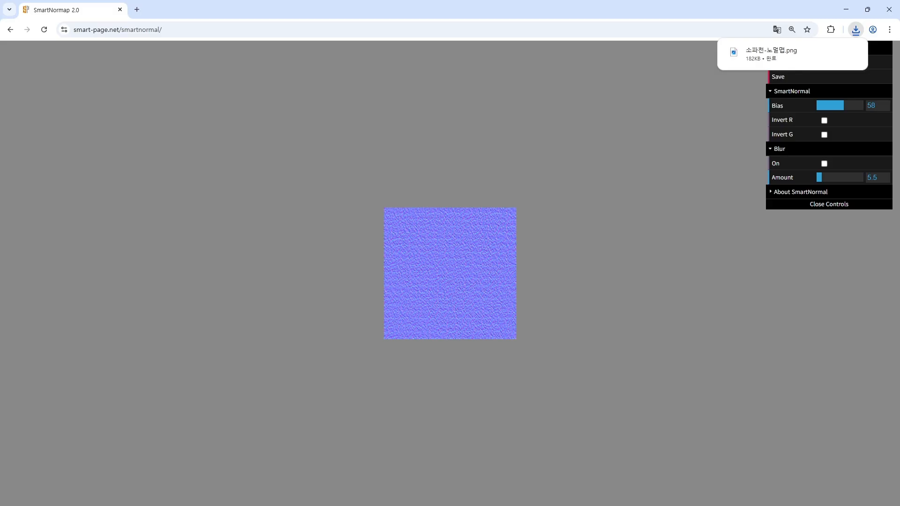
- Check the chair's wood frame in SketchUp, and load loft-brown_nw05.jpg from the desktop into SmartNormal
{"action": "left_click", "coordinate": [846, 9]}
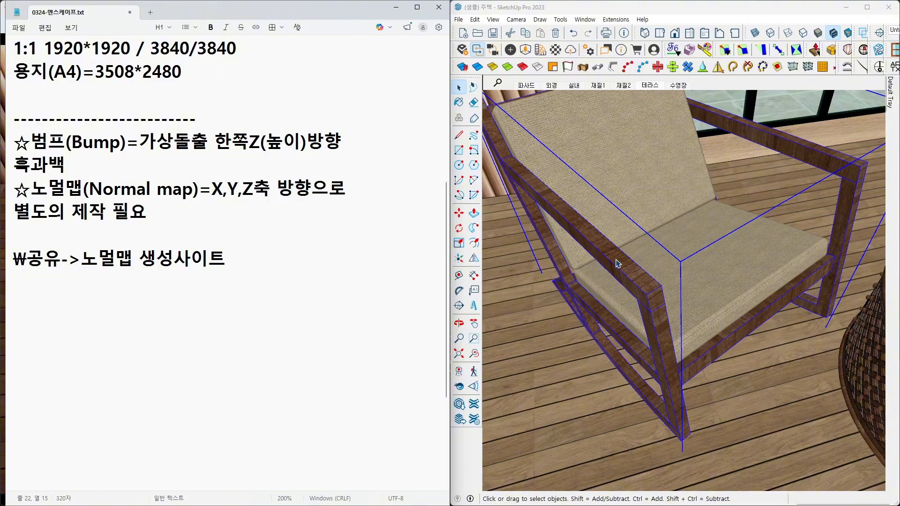
{"action": "mouse_move", "coordinate": [609, 232]}
{"action": "left_mouse_down"}
{"action": "mouse_move", "coordinate": [611, 246]}
{"action": "mouse_move", "coordinate": [631, 239]}
{"action": "left_mouse_up"}
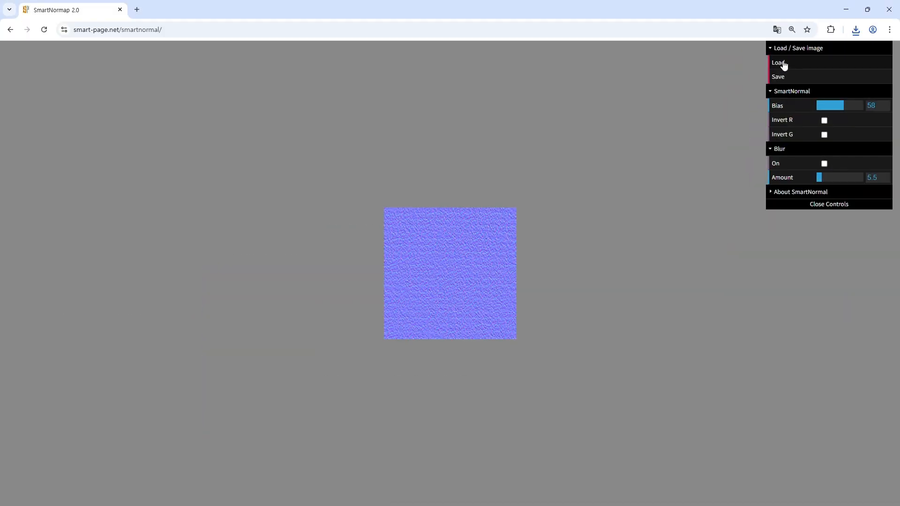
{"action": "left_click", "coordinate": [779, 62]}
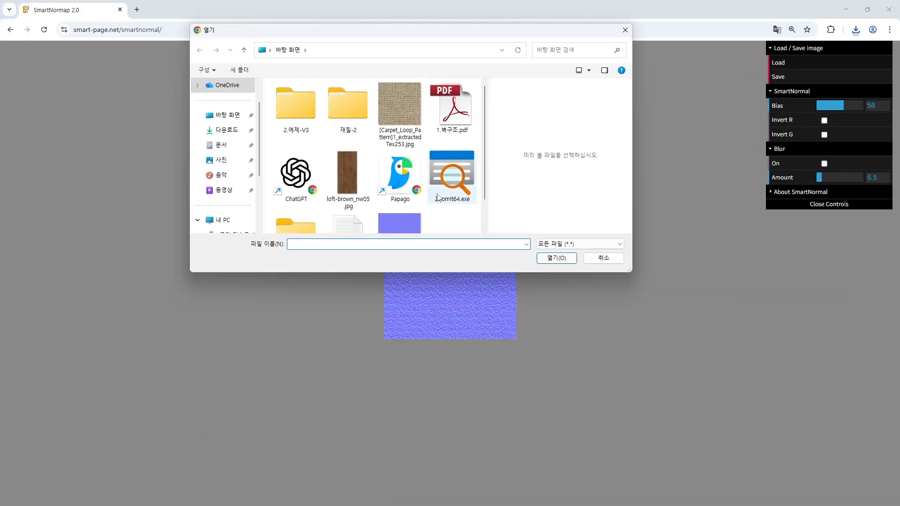
{"action": "left_click", "coordinate": [351, 183]}
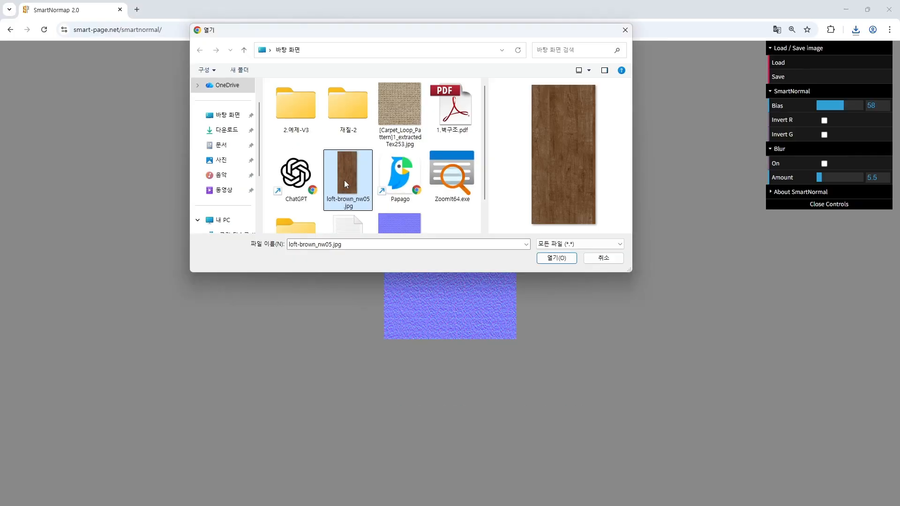
{"action": "double_click", "coordinate": [345, 182]}
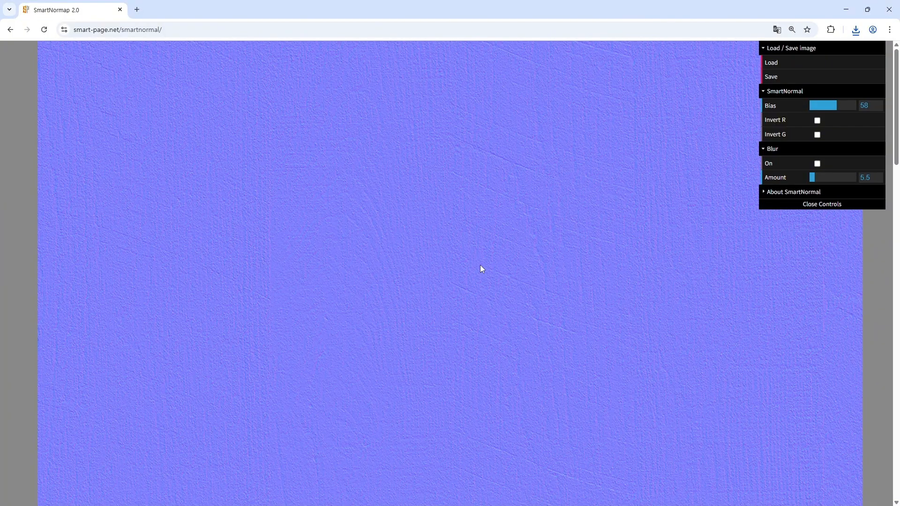
- Inspect the wood normal map at different zoom levels and set its Bias to 69
{"action": "scroll", "coordinate": [483, 263], "scroll_direction": "down", "scroll_amount": 3, "text": "ctrl"}
{"action": "scroll", "coordinate": [483, 264], "scroll_direction": "up", "scroll_amount": 1, "text": "ctrl"}
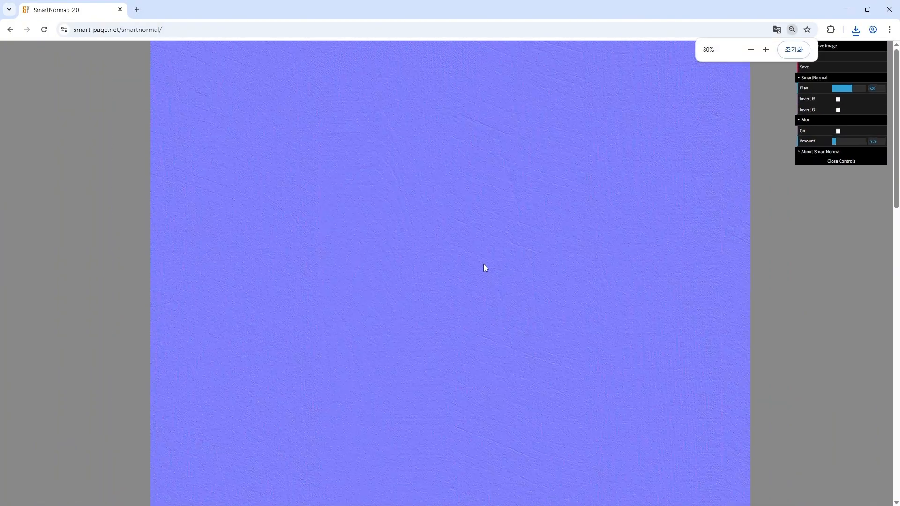
{"action": "scroll", "coordinate": [484, 265], "scroll_direction": "up", "scroll_amount": 3, "text": "ctrl"}
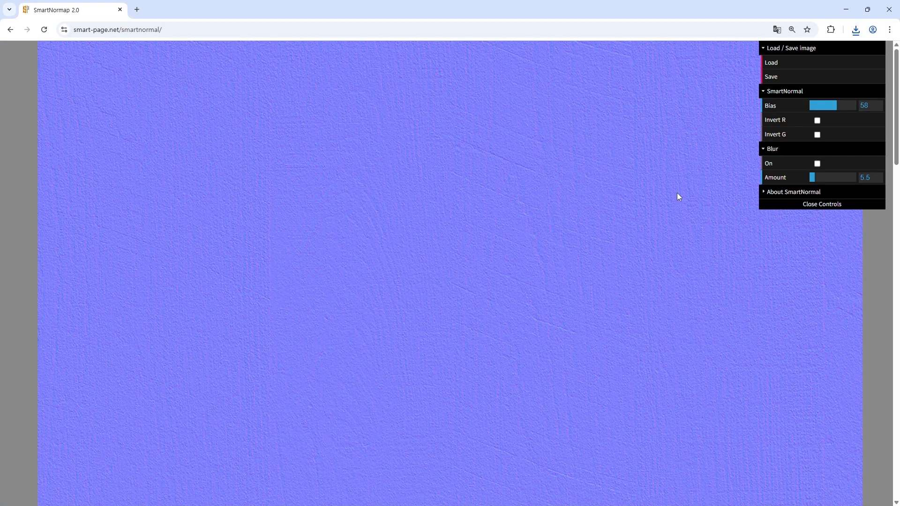
{"action": "left_click_drag", "start_coordinate": [834, 109], "coordinate": [843, 109]}
- Save the wood normal map image to the desktop (바탕 화면) as the PNG file 소파나무-노멀맵
{"action": "right_click", "coordinate": [446, 205]}
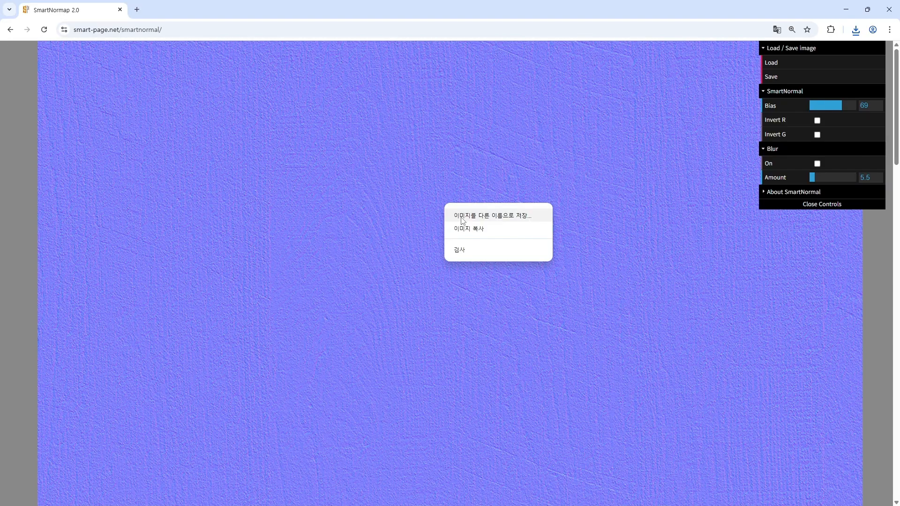
{"action": "left_click", "coordinate": [463, 217]}
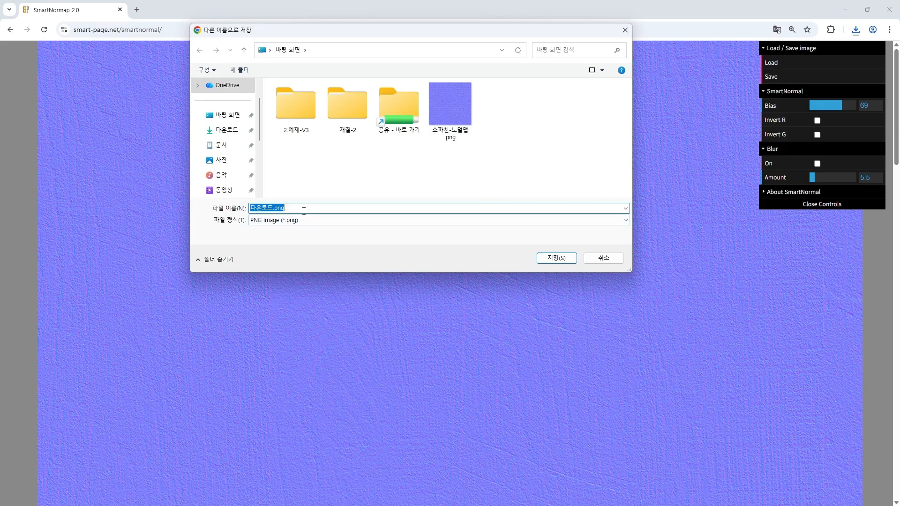
{"action": "type", "text": "thvk"}
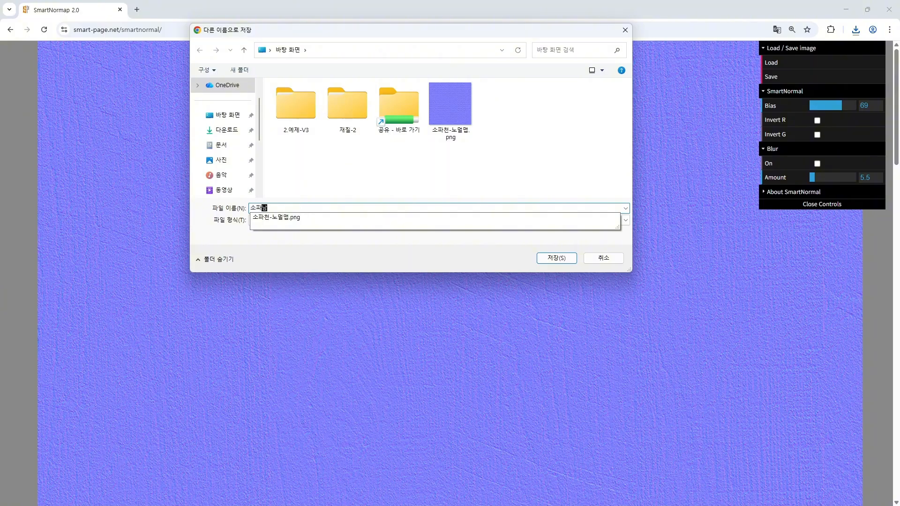
{"action": "type", "text": "ka"}
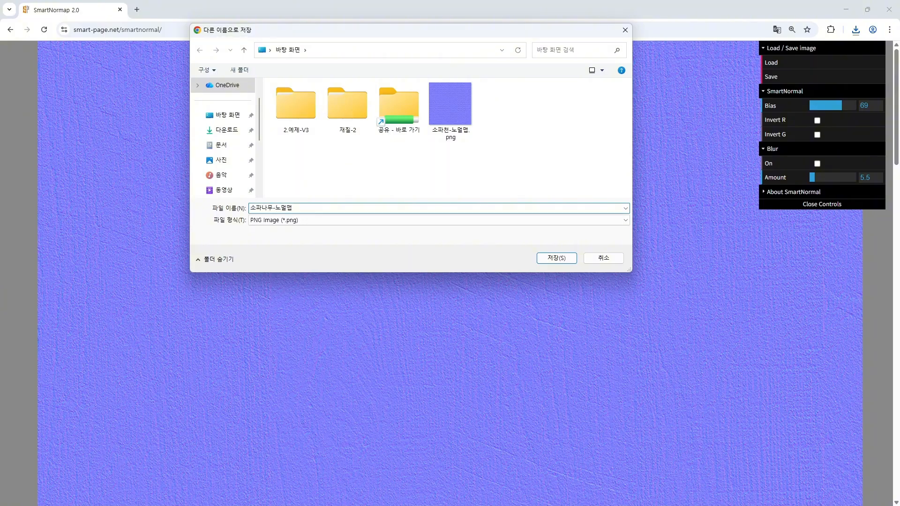
{"action": "key", "text": "Return"}
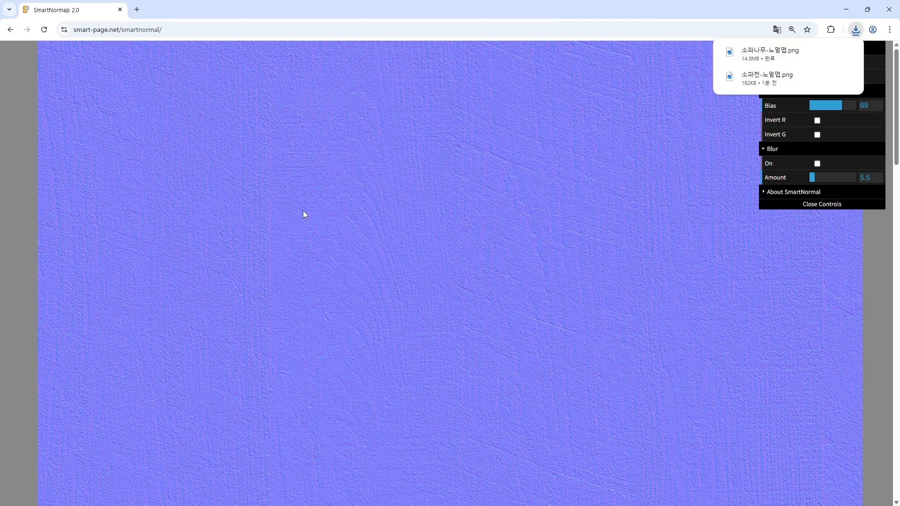
- Minimize the browser and SketchUp and close the 공유 folder window to expose the desktop
{"action": "left_click", "coordinate": [846, 10]}
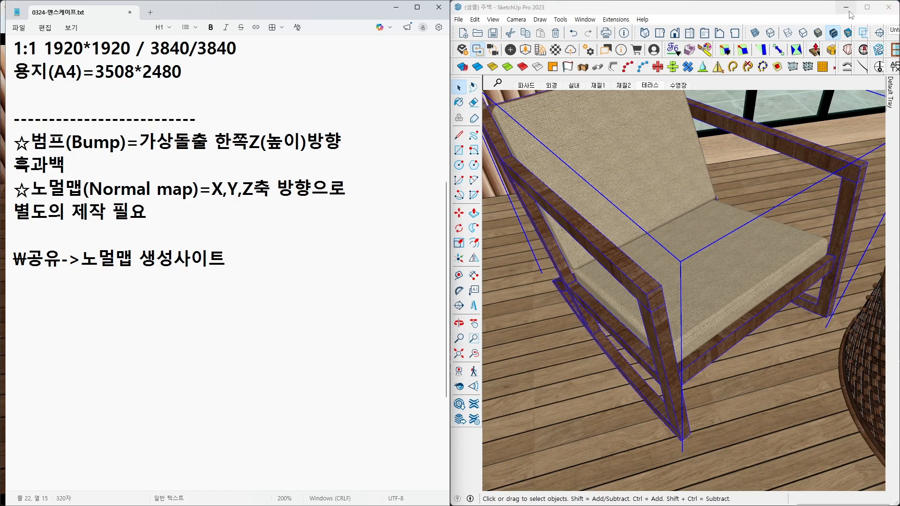
{"action": "left_click", "coordinate": [848, 8]}
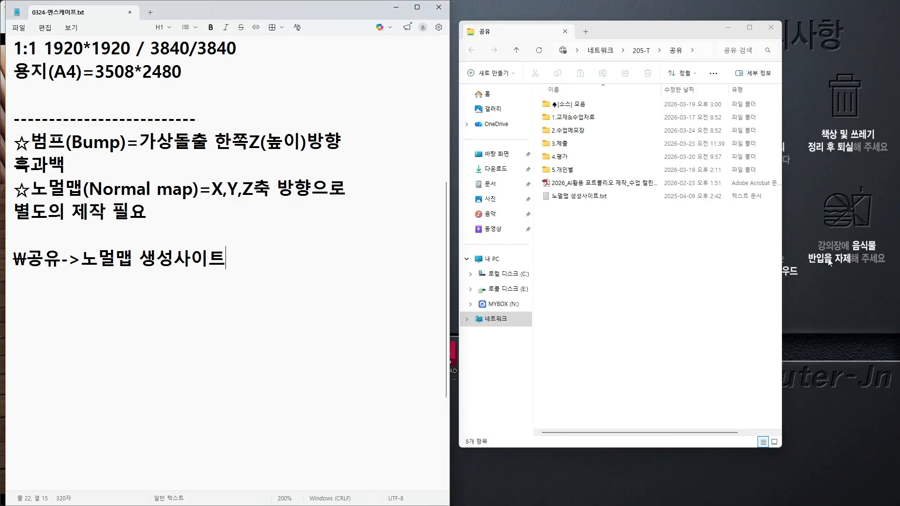
{"action": "left_click", "coordinate": [771, 28]}
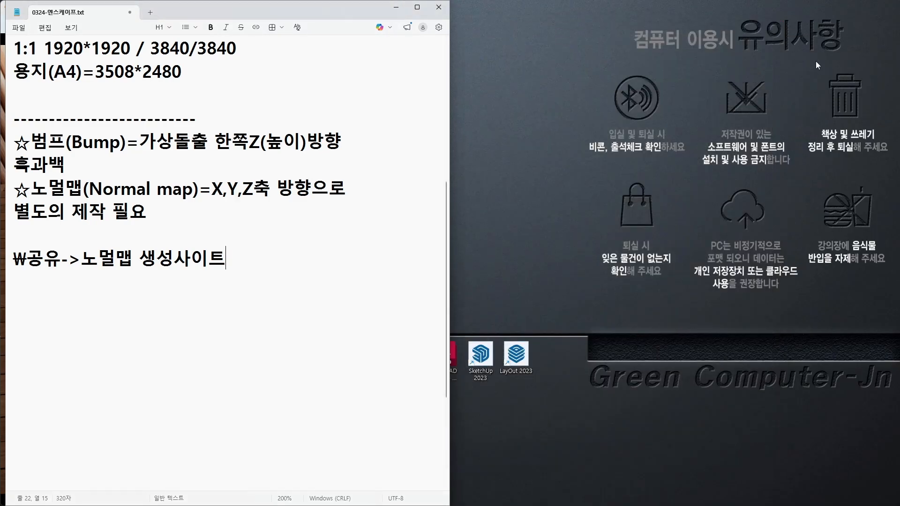
- Arrange the fabric and wood texture files on the desktop with each matching normal map directly below its texture
{"action": "left_click_drag", "start_coordinate": [899, 10], "coordinate": [580, 192]}
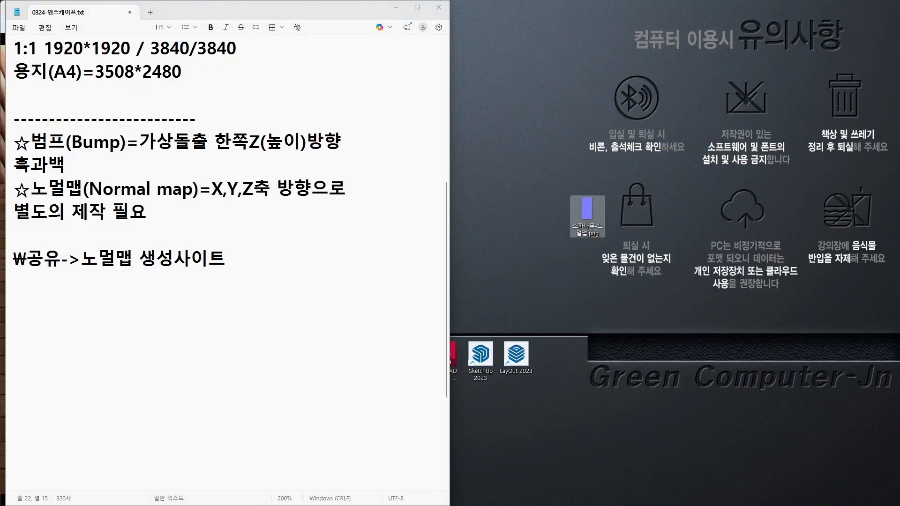
{"action": "left_click_drag", "start_coordinate": [625, 303], "coordinate": [593, 232]}
{"action": "left_click_drag", "start_coordinate": [570, 204], "coordinate": [572, 206]}
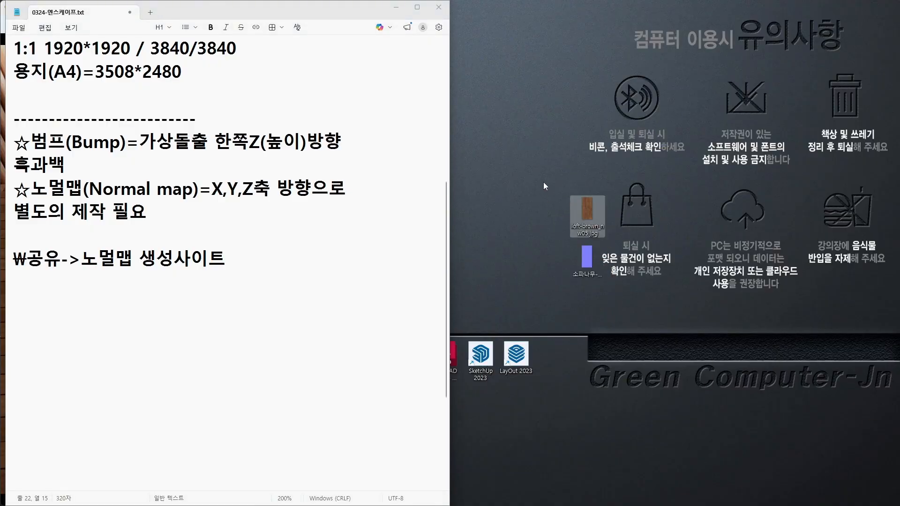
{"action": "left_click_drag", "start_coordinate": [899, 328], "coordinate": [542, 210]}
{"action": "left_click_drag", "start_coordinate": [899, 328], "coordinate": [561, 303]}
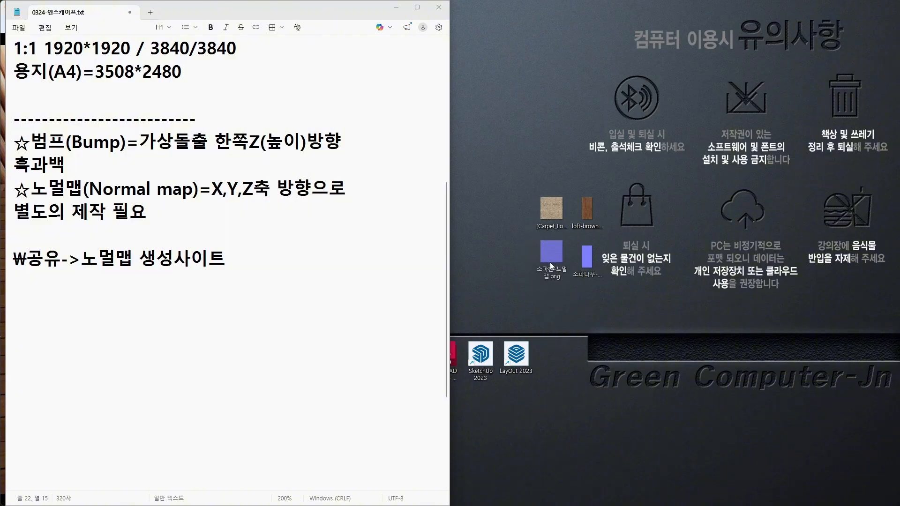
{"action": "left_click_drag", "start_coordinate": [550, 263], "coordinate": [550, 263]}
{"action": "left_click_drag", "start_coordinate": [516, 173], "coordinate": [650, 310]}
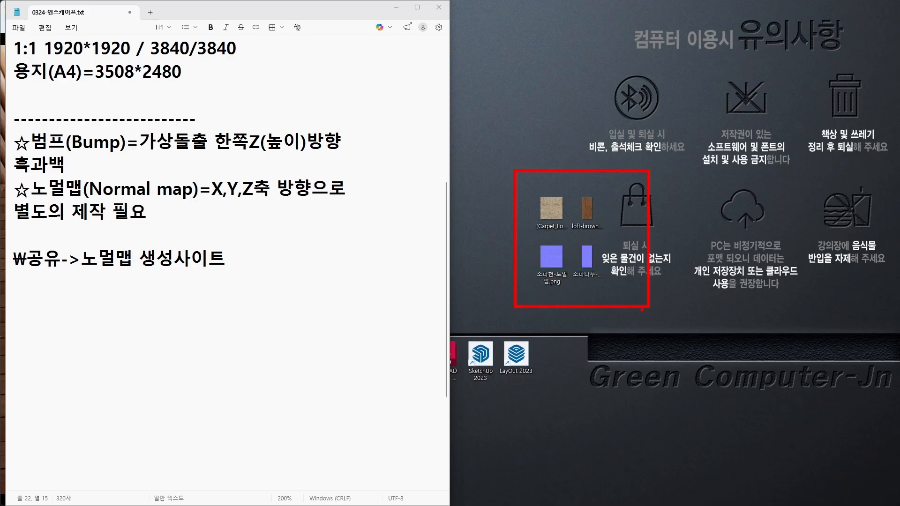
{"action": "key", "text": "Escape"}
{"action": "mouse_move", "coordinate": [633, 315]}
{"action": "left_mouse_down"}
{"action": "mouse_move", "coordinate": [539, 160]}
{"action": "mouse_move", "coordinate": [511, 153]}
{"action": "mouse_move", "coordinate": [651, 291]}
{"action": "left_mouse_up"}
{"action": "left_click", "coordinate": [724, 345]}
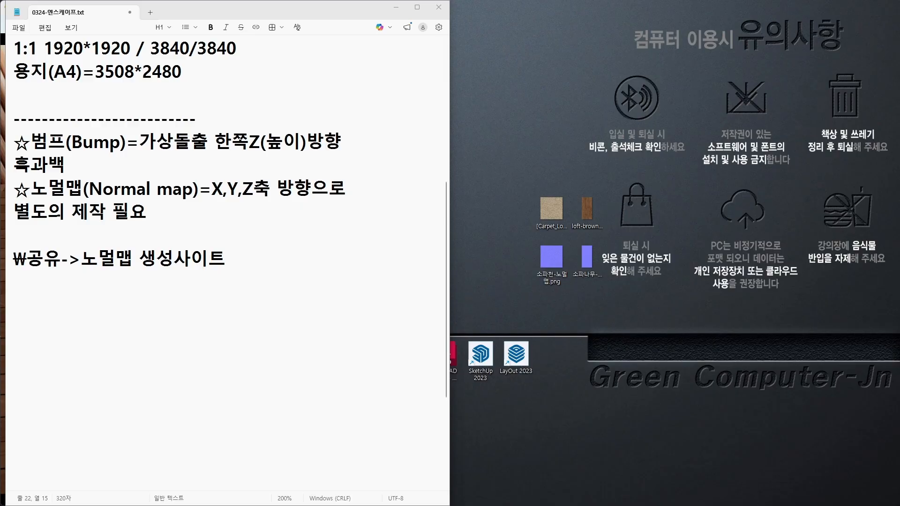
- Bring back the Enscape and SketchUp windows and frame the rocking chair's seat and frame in the Enscape view
{"action": "key", "text": "alt+Tab"}
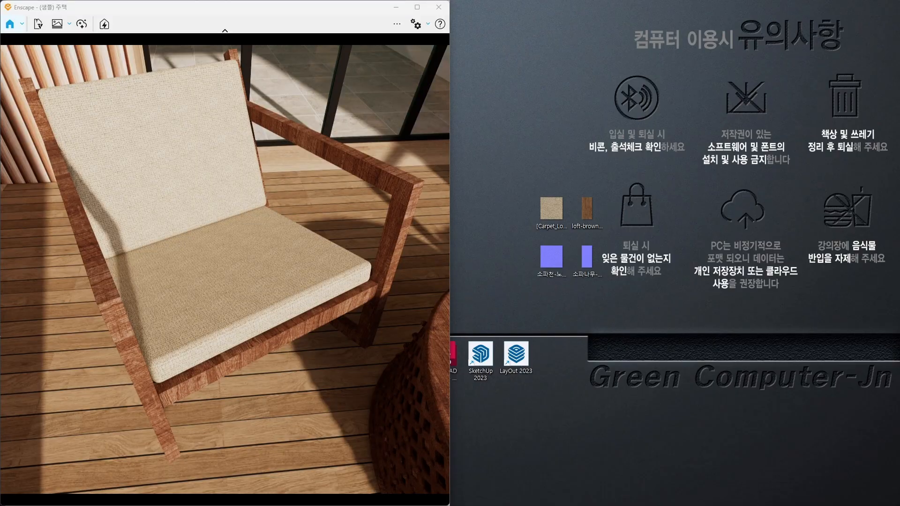
{"action": "key", "text": "alt+Tab"}
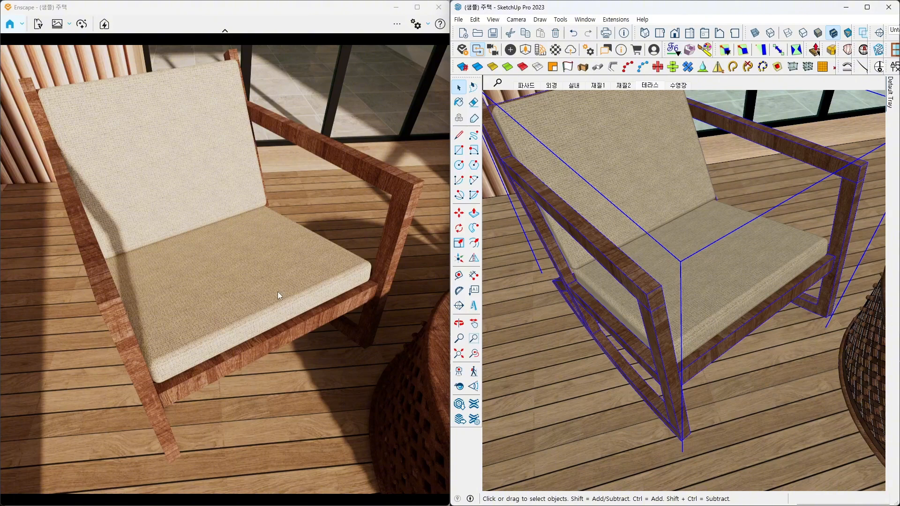
{"action": "left_click", "coordinate": [234, 290]}
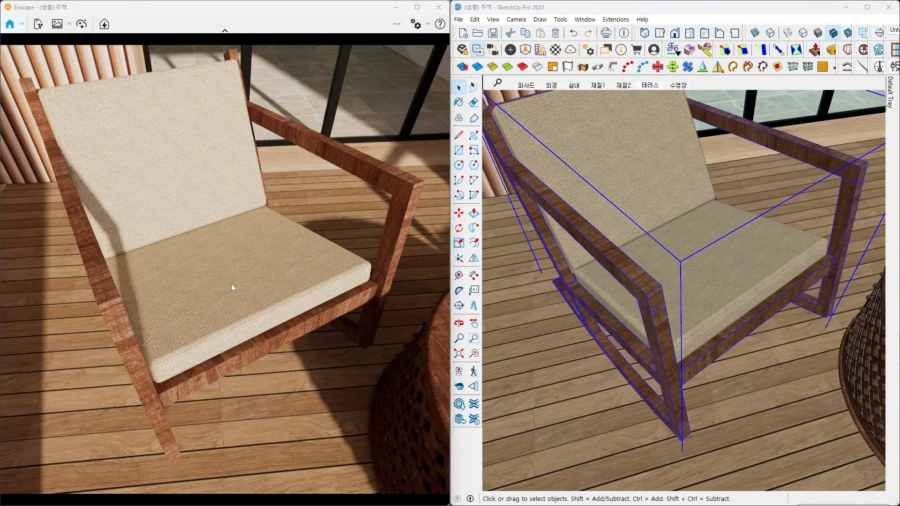
{"action": "middle_click_drag", "start_coordinate": [231, 283], "coordinate": [297, 280]}
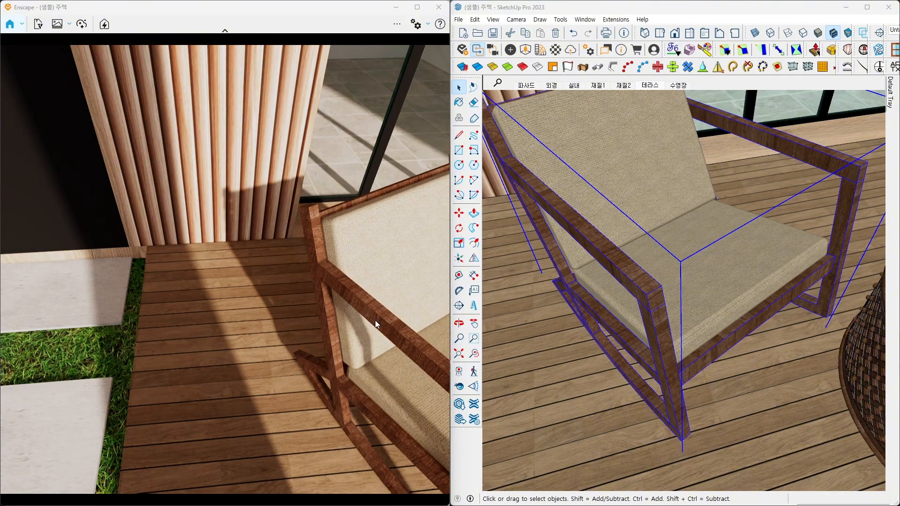
{"action": "key", "text": "d"}
{"action": "middle_click_drag", "start_coordinate": [347, 330], "coordinate": [282, 352]}
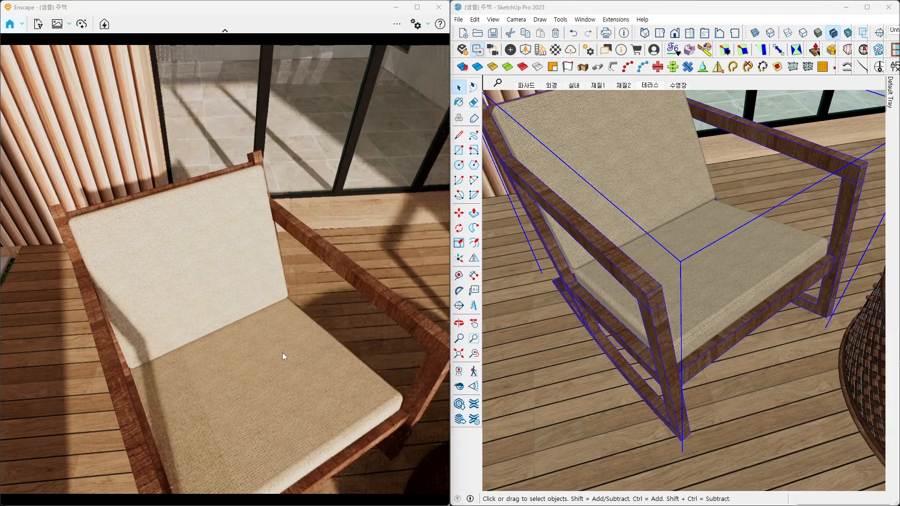
{"action": "mouse_move", "coordinate": [282, 353]}
{"action": "right_mouse_down"}
{"action": "mouse_move", "coordinate": [276, 332]}
{"action": "mouse_move", "coordinate": [291, 341]}
{"action": "right_mouse_up"}
{"action": "key", "text": "s"}
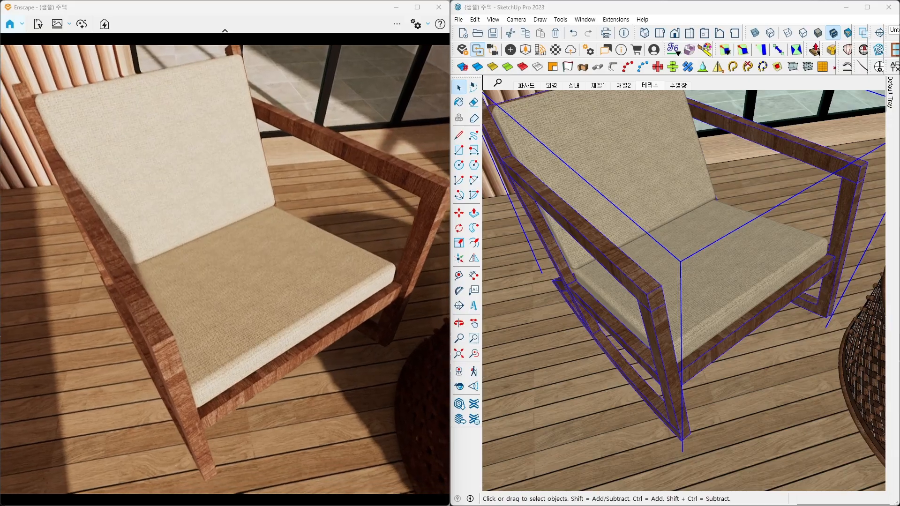
- Open the Enscape Material Editor from SketchUp and place its window clear of the chair's seat in the model
{"action": "left_click", "coordinate": [673, 236]}
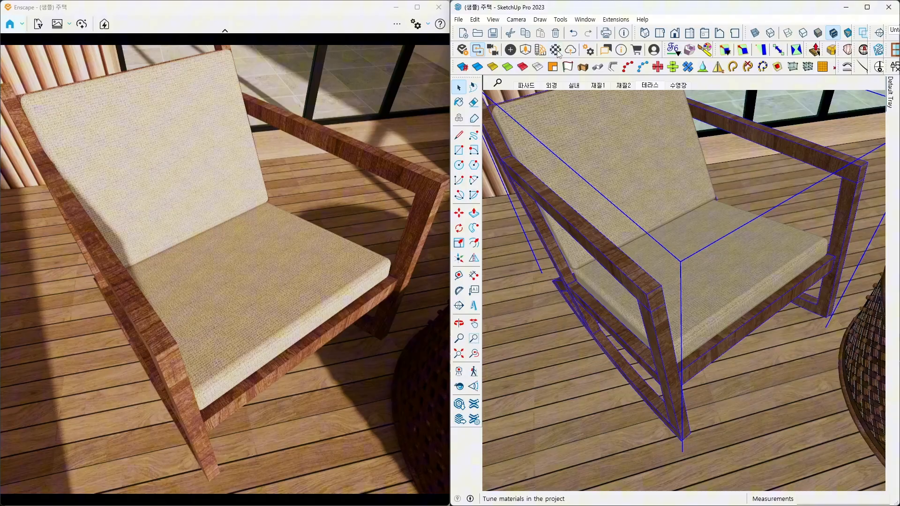
{"action": "left_click", "coordinate": [555, 57]}
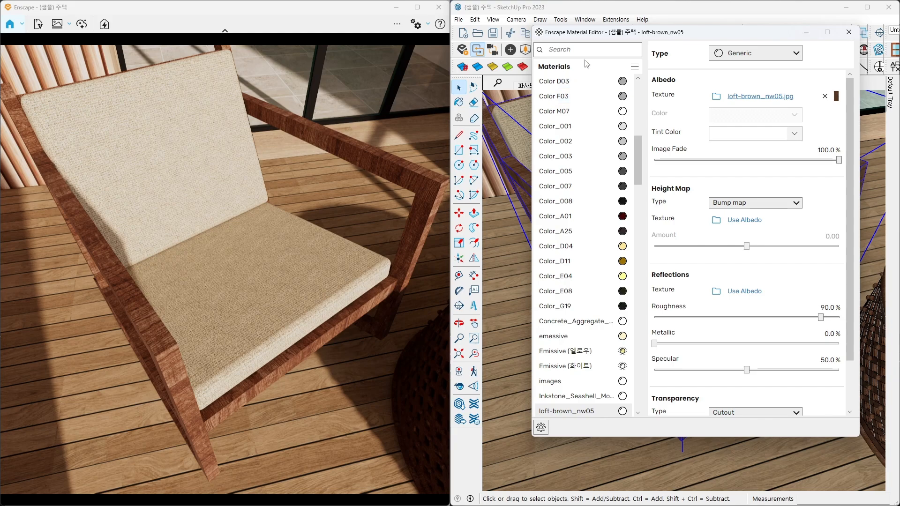
{"action": "left_click_drag", "start_coordinate": [704, 32], "coordinate": [658, 28]}
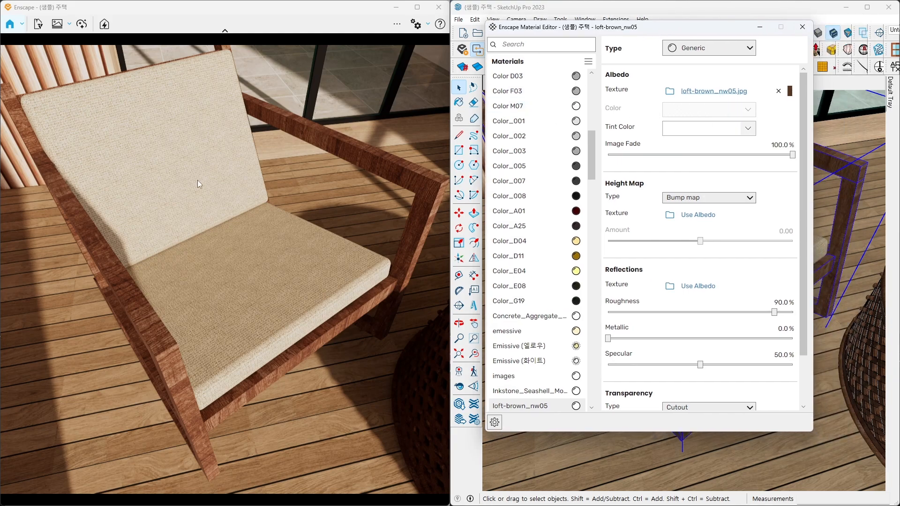
{"action": "left_click", "coordinate": [249, 275]}
{"action": "left_click_drag", "start_coordinate": [705, 28], "coordinate": [524, 64]}
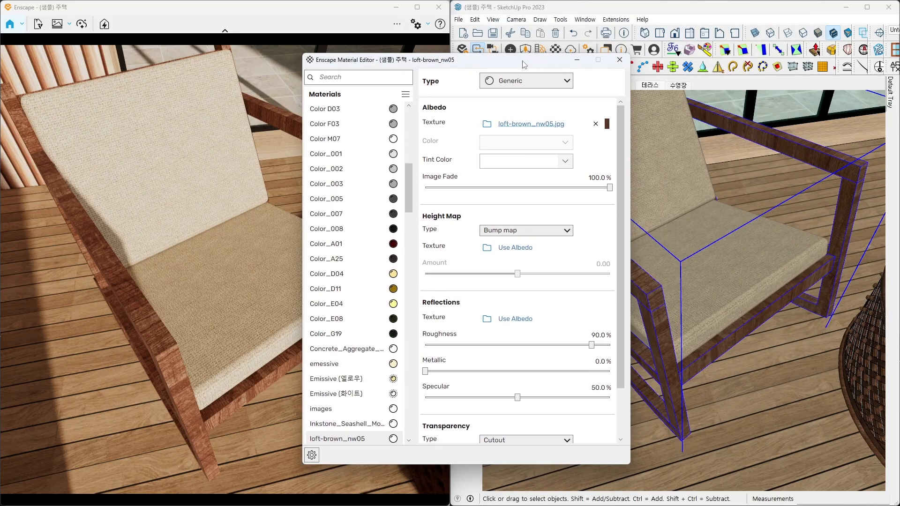
- Sample the seat cushion's fabric to edit the [Carpet_Loop_Pattern]1 material, keeping the editor clear of the Enscape view
{"action": "left_click", "coordinate": [746, 256]}
{"action": "key", "text": "b"}
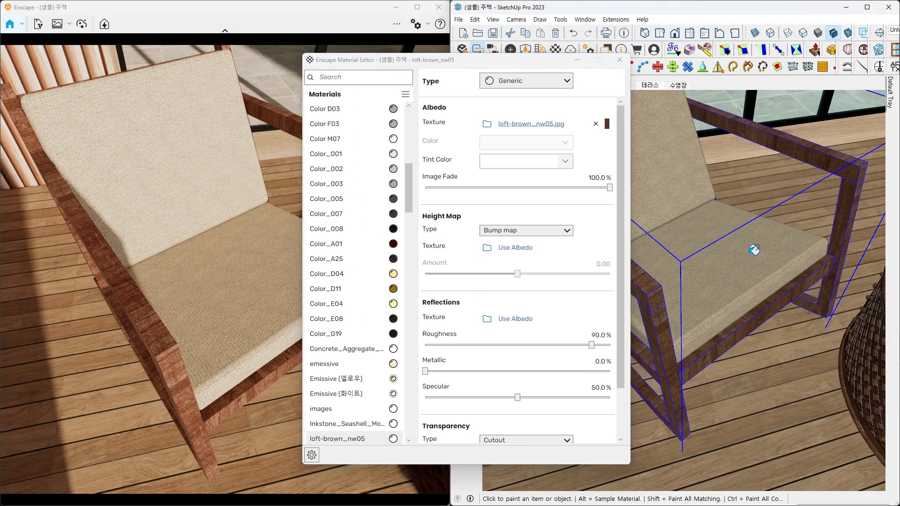
{"action": "left_click", "coordinate": [754, 252], "text": "alt"}
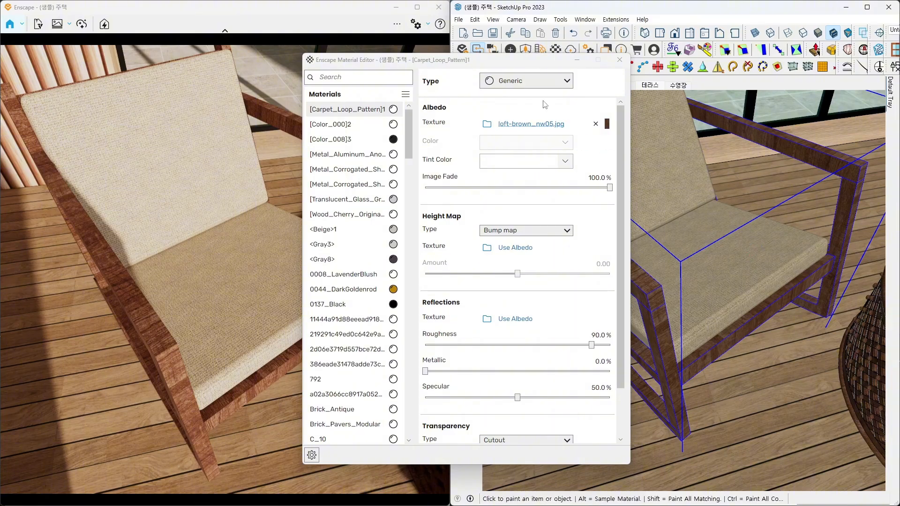
{"action": "left_click", "coordinate": [521, 68]}
{"action": "left_click_drag", "start_coordinate": [521, 60], "coordinate": [666, 42]}
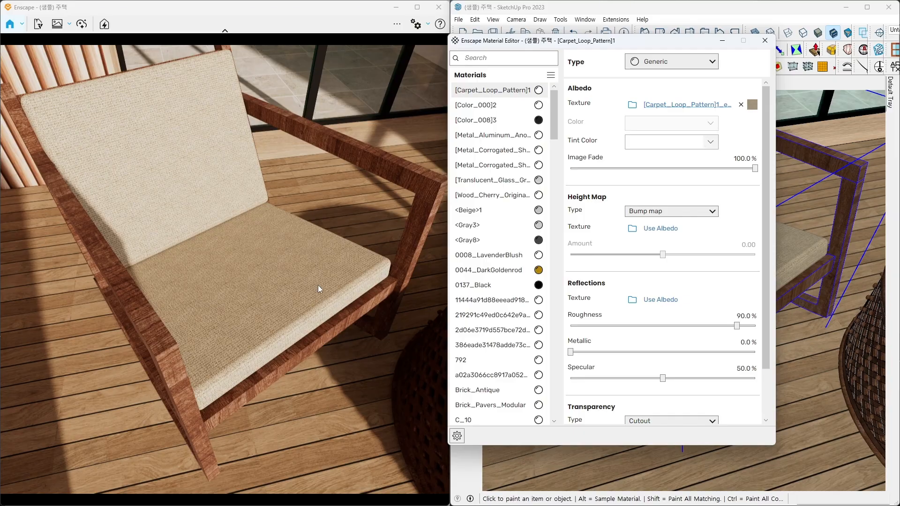
- Try the albedo texture as the fabric material's bump map and inspect the cushion's weave in the Enscape view
{"action": "right_click_drag", "start_coordinate": [304, 286], "coordinate": [331, 282]}
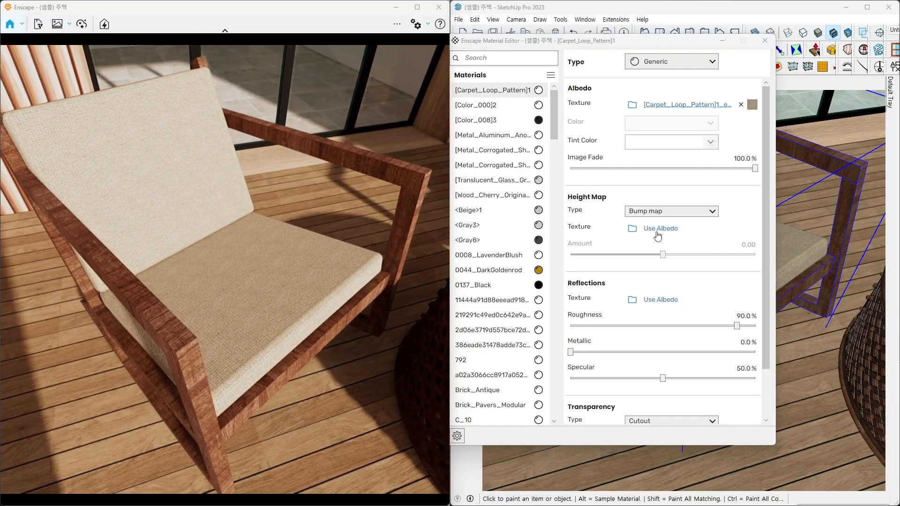
{"action": "left_click", "coordinate": [658, 235]}
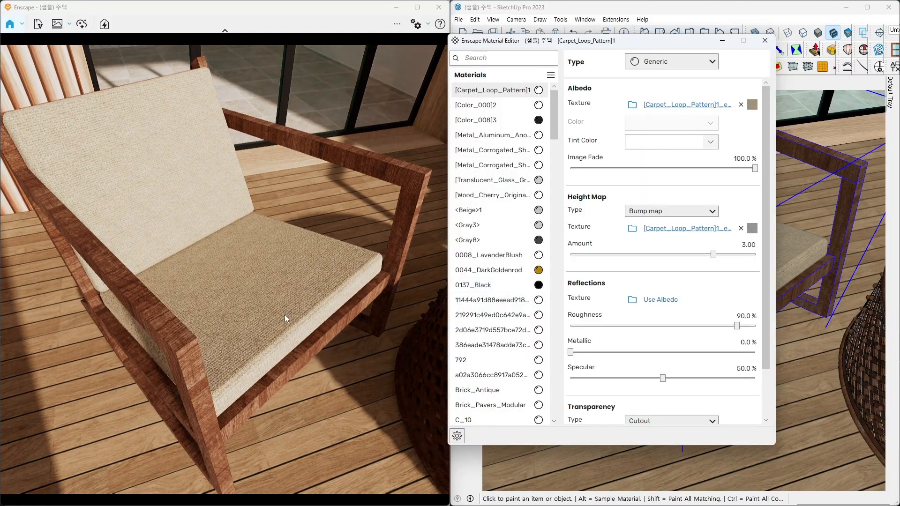
{"action": "scroll", "coordinate": [280, 311], "scroll_direction": "up", "scroll_amount": 5}
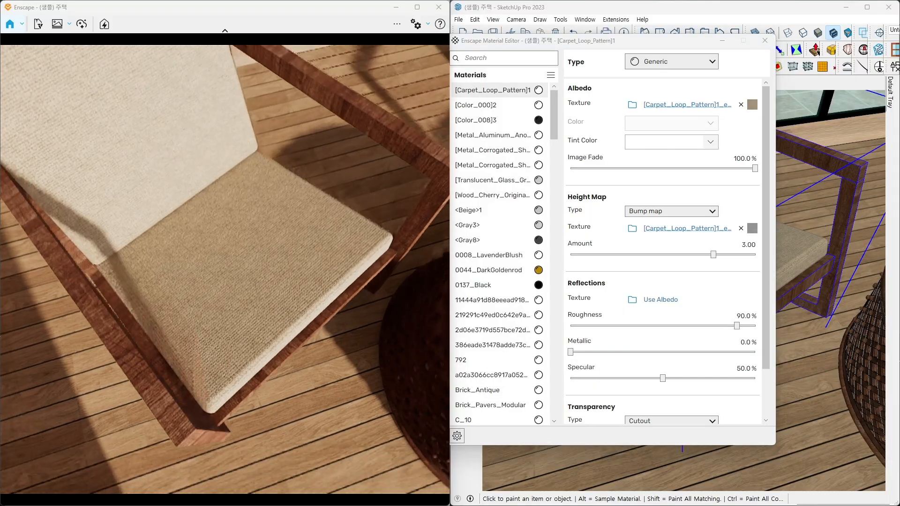
{"action": "right_click_drag", "start_coordinate": [280, 311], "coordinate": [116, 335]}
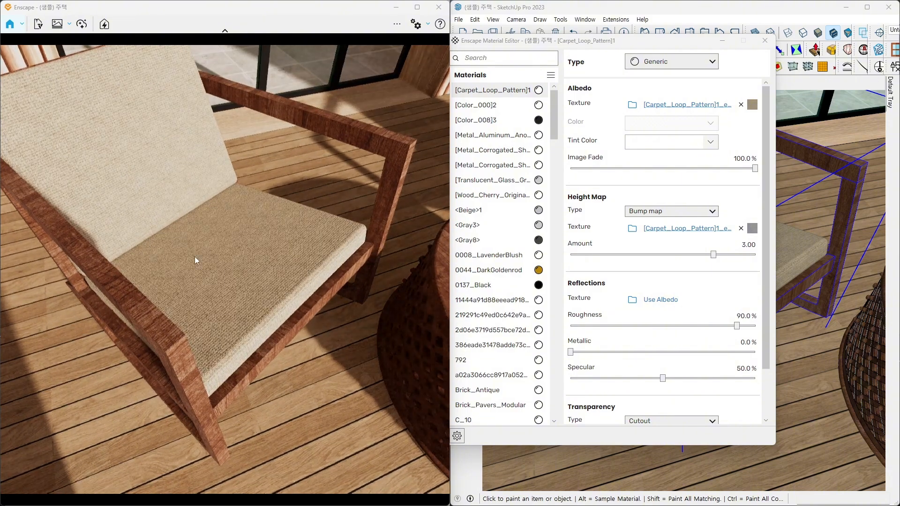
- Try a Roughness of 26.4% on the fabric material and inspect the cushion from several angles
{"action": "left_click_drag", "start_coordinate": [736, 326], "coordinate": [619, 325]}
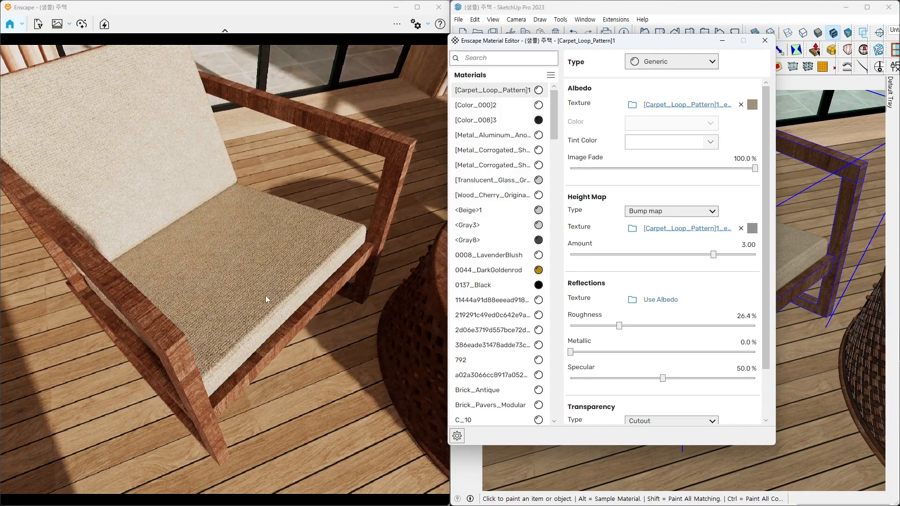
{"action": "mouse_move", "coordinate": [259, 294]}
{"action": "right_mouse_down"}
{"action": "mouse_move", "coordinate": [173, 272]}
{"action": "mouse_move", "coordinate": [159, 258]}
{"action": "mouse_move", "coordinate": [221, 283]}
{"action": "mouse_move", "coordinate": [272, 234]}
{"action": "mouse_move", "coordinate": [257, 293]}
{"action": "right_mouse_up"}
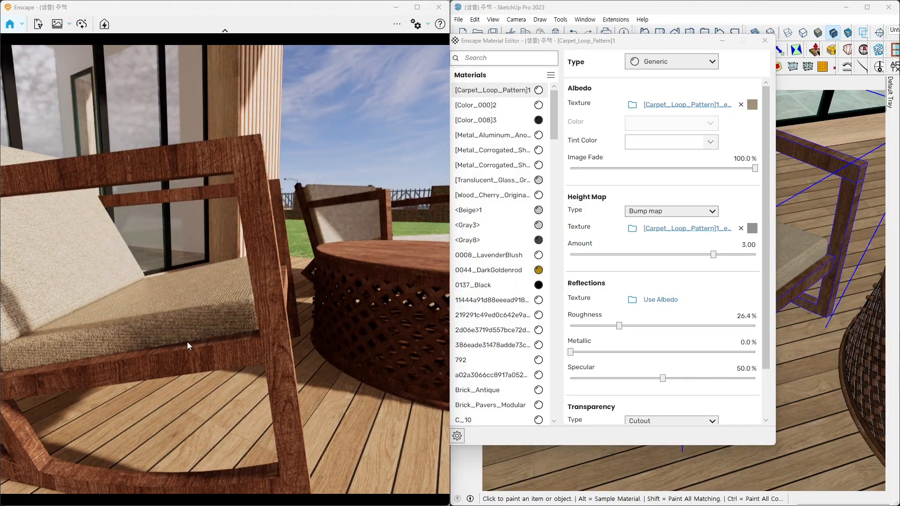
{"action": "right_click_drag", "start_coordinate": [228, 322], "coordinate": [281, 243]}
- Set the fabric material's Roughness back to 90% and check the seat cushion up close
{"action": "left_click", "coordinate": [749, 316]}
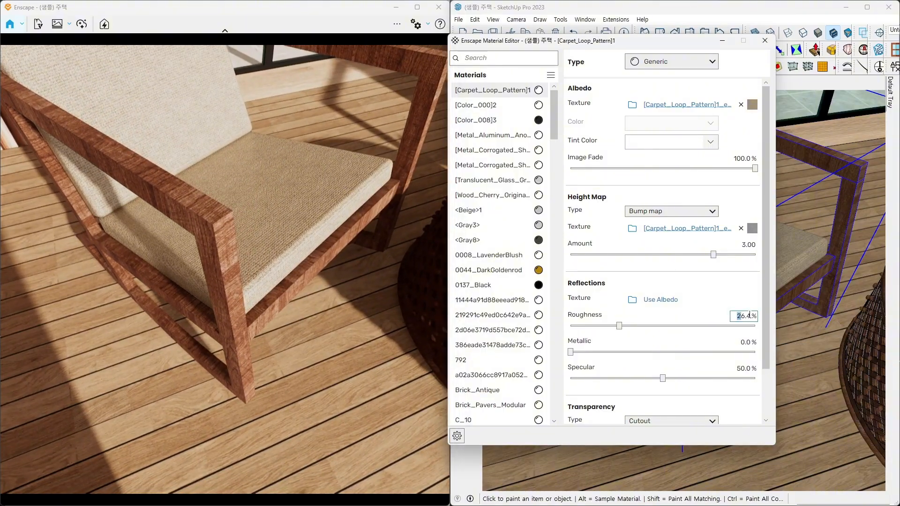
{"action": "type", "text": "90"}
{"action": "key", "text": "Return"}
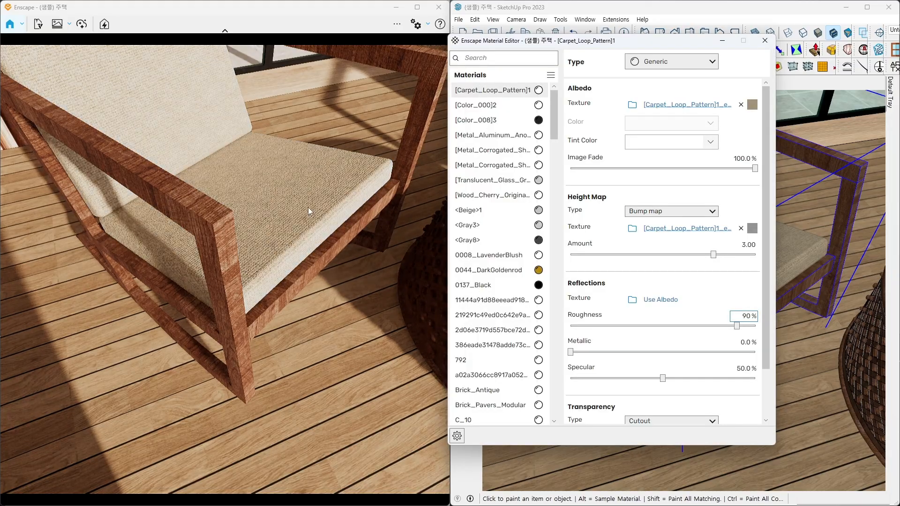
{"action": "left_click", "coordinate": [308, 207]}
{"action": "scroll", "coordinate": [308, 207], "scroll_direction": "up", "scroll_amount": 2}
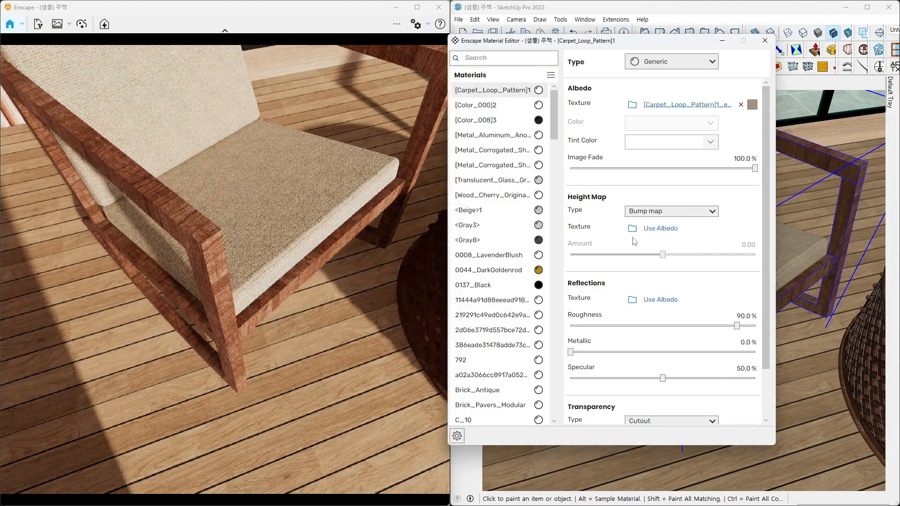
- Try the fabric material's height map as a Normal map, then as its albedo texture, checking the cushion in the Enscape view
{"action": "mouse_move", "coordinate": [300, 204]}
{"action": "left_mouse_down"}
{"action": "mouse_move", "coordinate": [286, 205]}
{"action": "mouse_move", "coordinate": [293, 203]}
{"action": "left_mouse_up"}
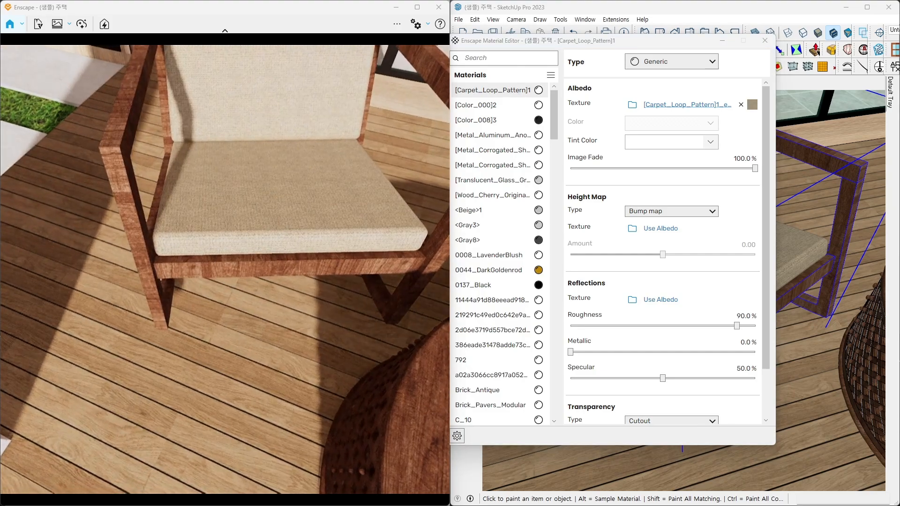
{"action": "scroll", "coordinate": [308, 212], "scroll_direction": "up", "scroll_amount": 2}
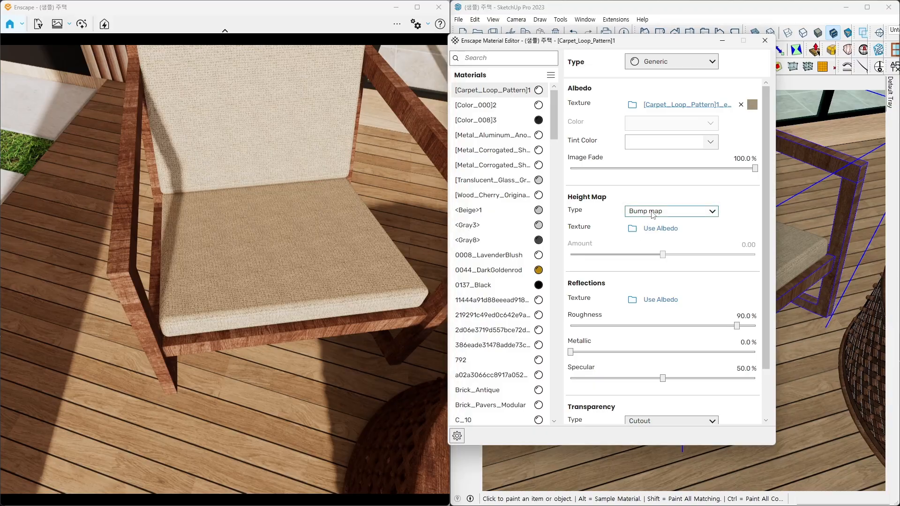
{"action": "left_click", "coordinate": [653, 212]}
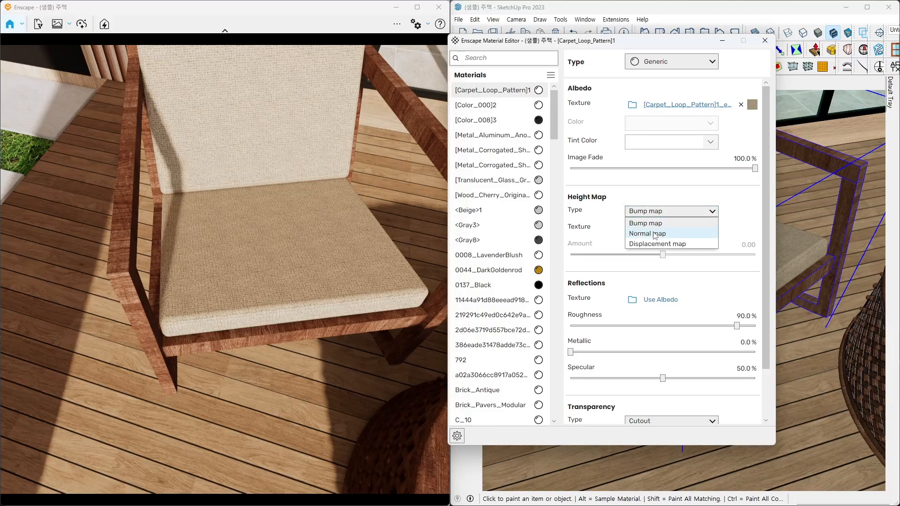
{"action": "left_click", "coordinate": [654, 233]}
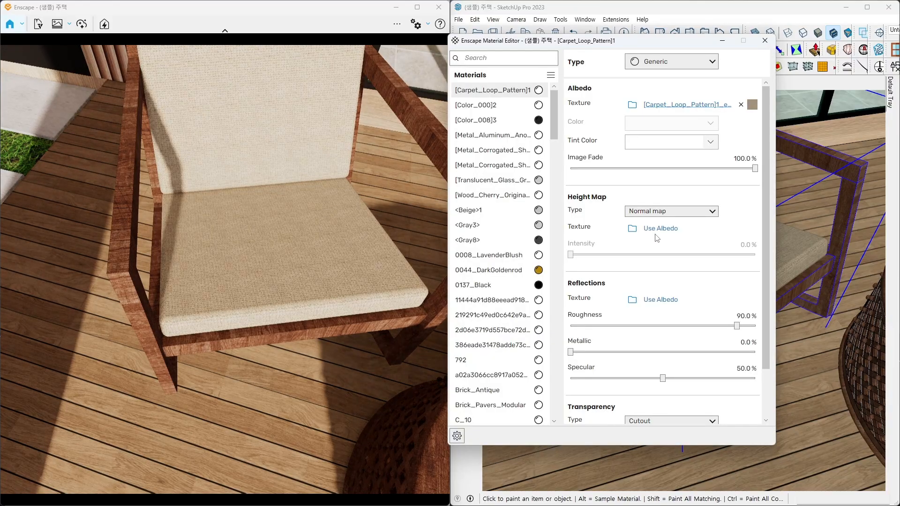
{"action": "right_click_drag", "start_coordinate": [304, 287], "coordinate": [380, 287]}
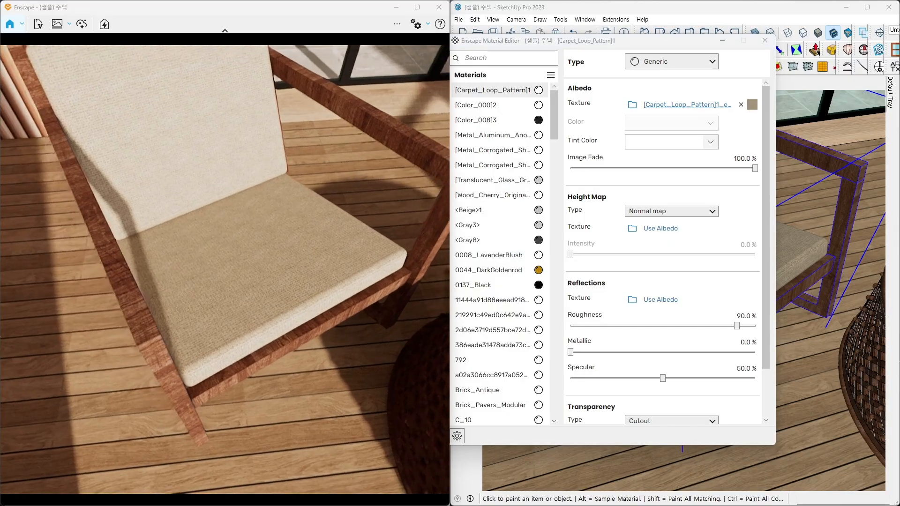
{"action": "mouse_move", "coordinate": [669, 233]}
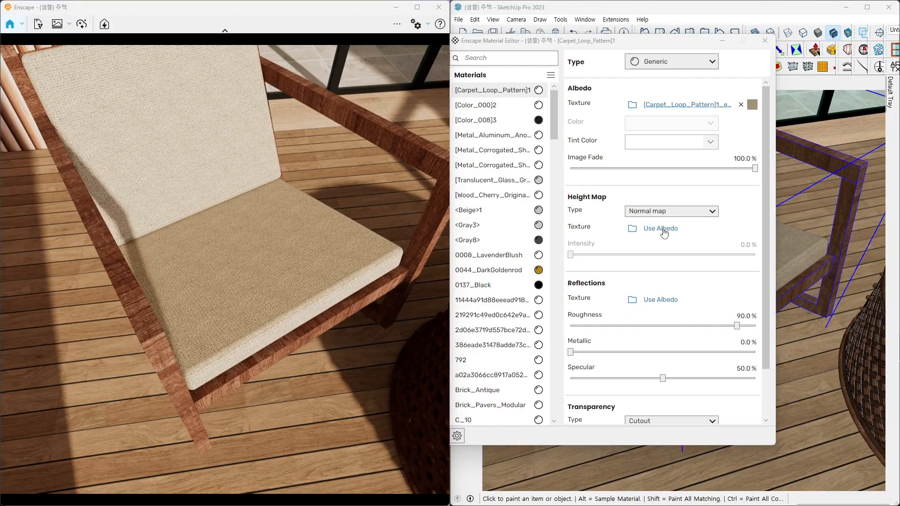
{"action": "left_click", "coordinate": [663, 229]}
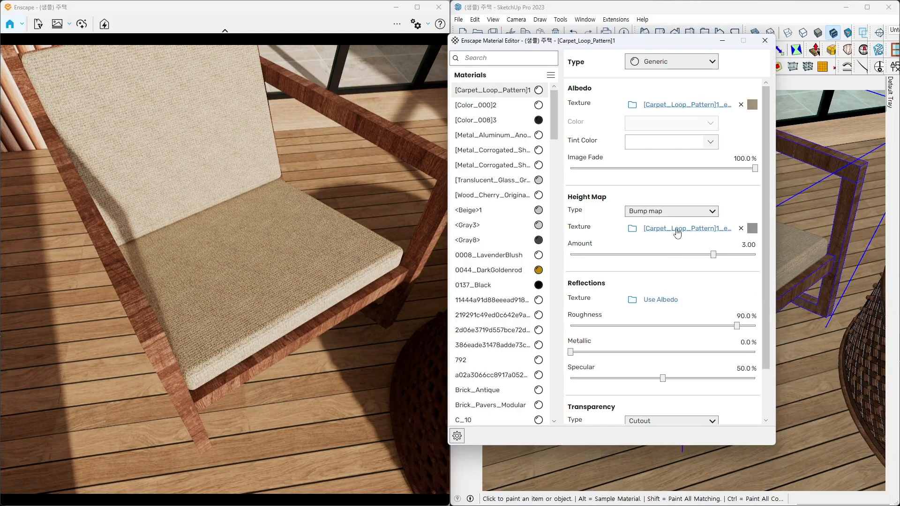
- Load 소파천-노멀맵.png from the desktop as the fabric material's normal map texture
{"action": "left_click", "coordinate": [636, 232]}
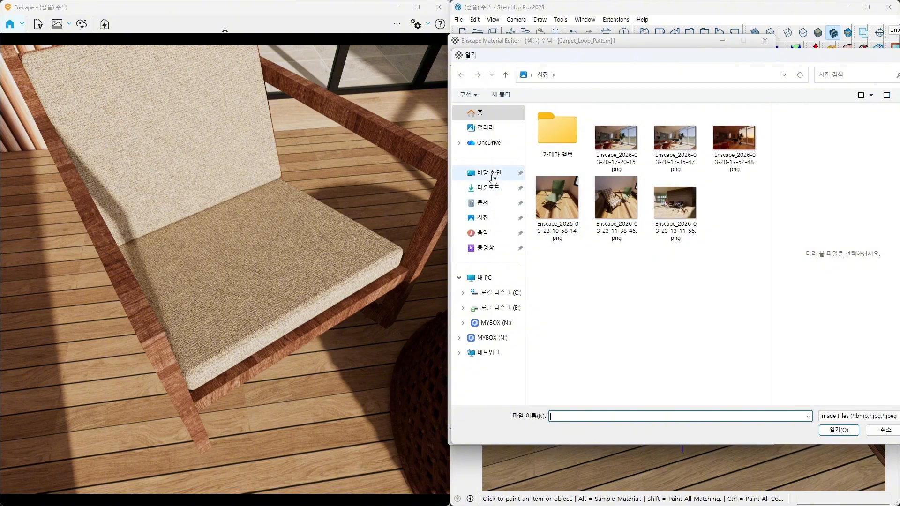
{"action": "left_click", "coordinate": [493, 173]}
{"action": "left_click", "coordinate": [669, 212]}
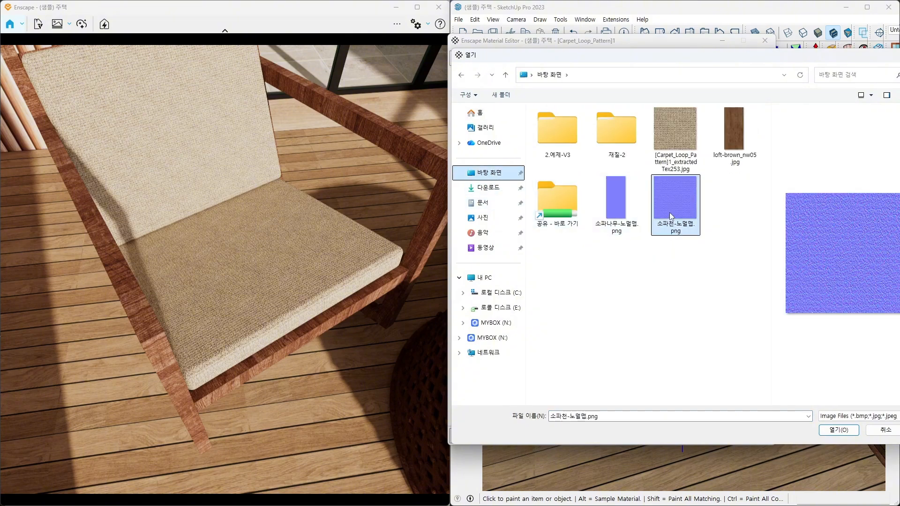
{"action": "left_click_drag", "start_coordinate": [730, 55], "coordinate": [652, 55]}
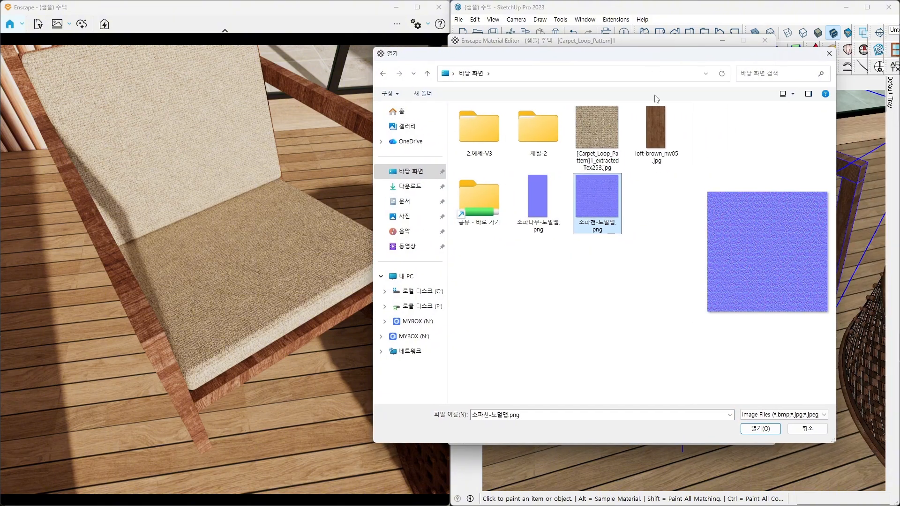
{"action": "double_click", "coordinate": [612, 208]}
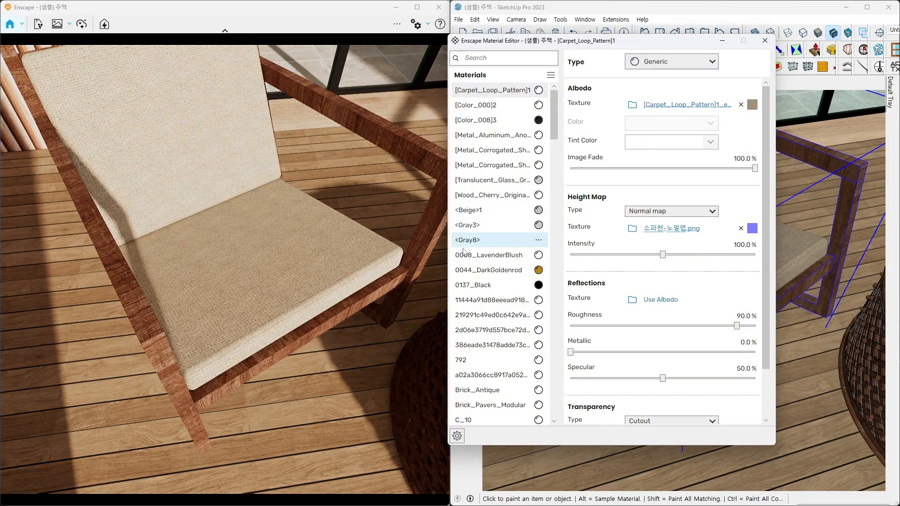
- Inspect the normal-mapped weave of the seat cushion up close and from several angles in the Enscape view
{"action": "right_click_drag", "start_coordinate": [277, 300], "coordinate": [267, 294]}
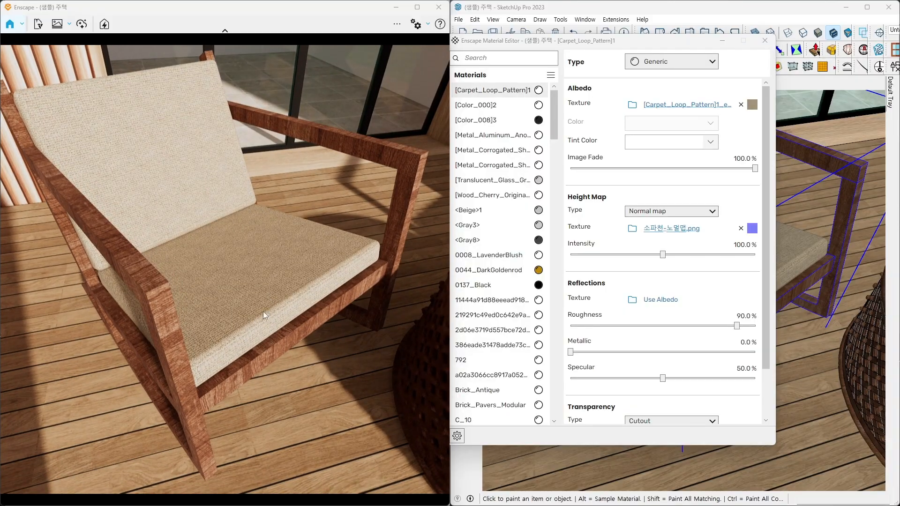
{"action": "scroll", "coordinate": [268, 310], "scroll_direction": "up", "scroll_amount": 5}
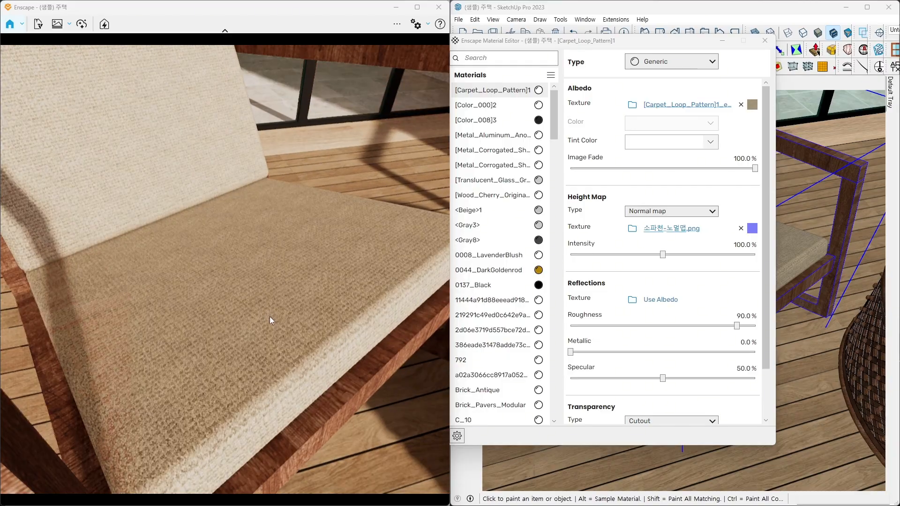
{"action": "mouse_move", "coordinate": [275, 320]}
{"action": "right_mouse_down"}
{"action": "mouse_move", "coordinate": [136, 314]}
{"action": "mouse_move", "coordinate": [158, 319]}
{"action": "mouse_move", "coordinate": [133, 334]}
{"action": "mouse_move", "coordinate": [257, 318]}
{"action": "mouse_move", "coordinate": [217, 319]}
{"action": "right_mouse_up"}
{"action": "right_click_drag", "start_coordinate": [252, 277], "coordinate": [146, 277]}
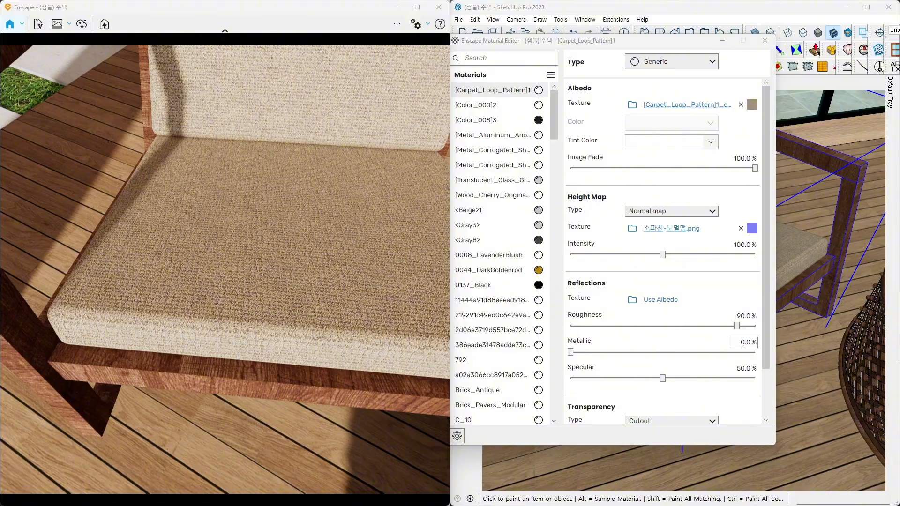
- Try a Roughness of 0% on the fabric material and examine the reflections on the seat cushion
{"action": "key", "text": "ctrl+1"}
{"action": "left_click", "coordinate": [740, 346]}
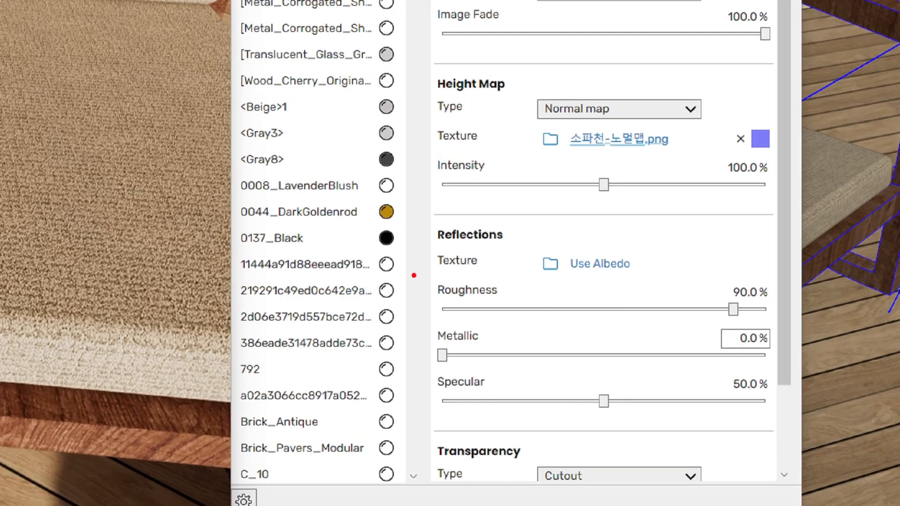
{"action": "left_click_drag", "start_coordinate": [411, 273], "coordinate": [529, 320], "text": "ctrl"}
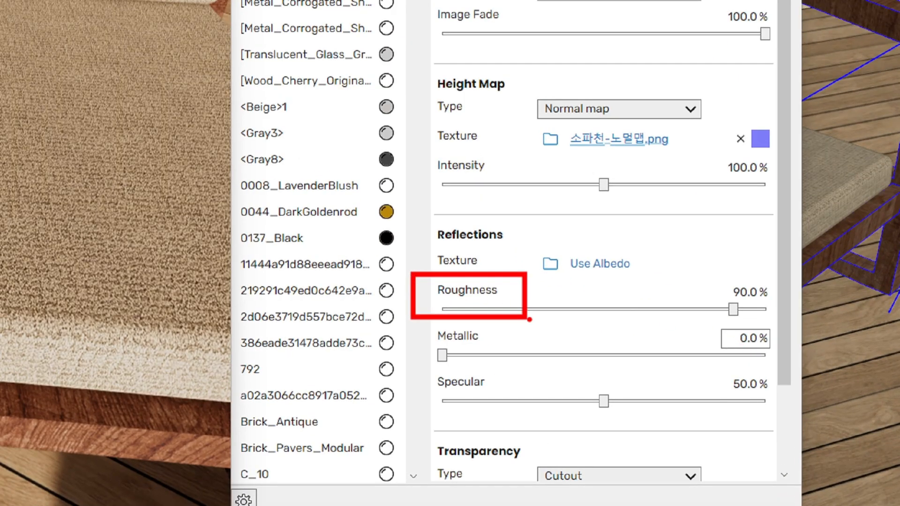
{"action": "key", "text": "Escape"}
{"action": "left_click_drag", "start_coordinate": [733, 326], "coordinate": [566, 331]}
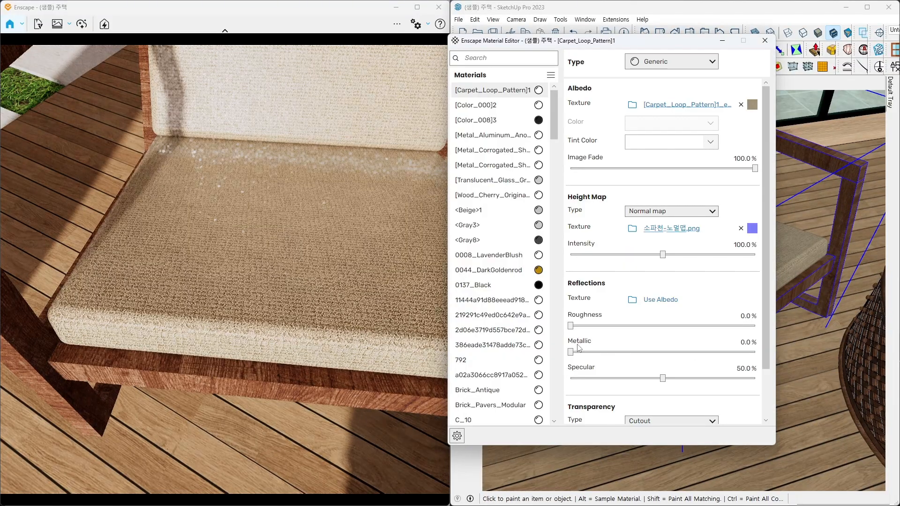
{"action": "right_click_drag", "start_coordinate": [303, 295], "coordinate": [370, 300]}
{"action": "right_click_drag", "start_coordinate": [225, 282], "coordinate": [218, 257]}
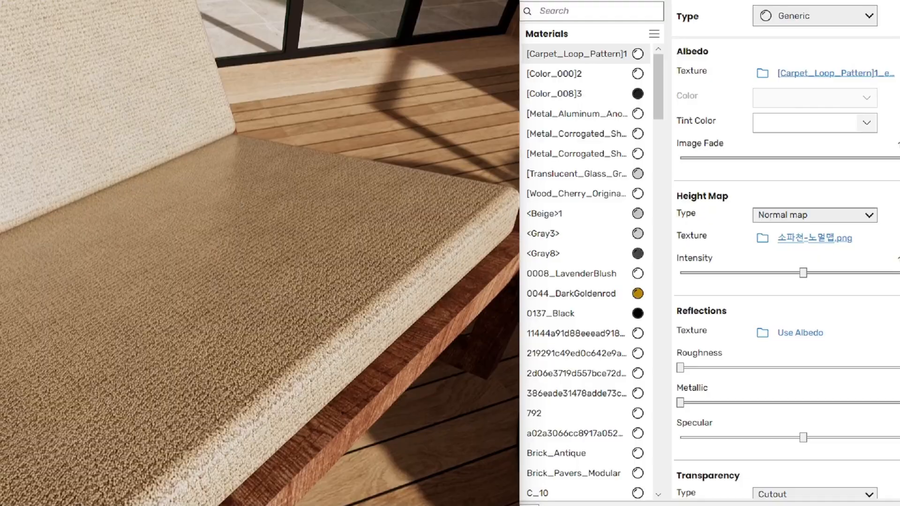
{"action": "left_click", "coordinate": [195, 220]}
{"action": "mouse_move", "coordinate": [195, 220]}
{"action": "left_mouse_down"}
{"action": "mouse_move", "coordinate": [281, 168]}
{"action": "mouse_move", "coordinate": [195, 211]}
{"action": "left_mouse_up"}
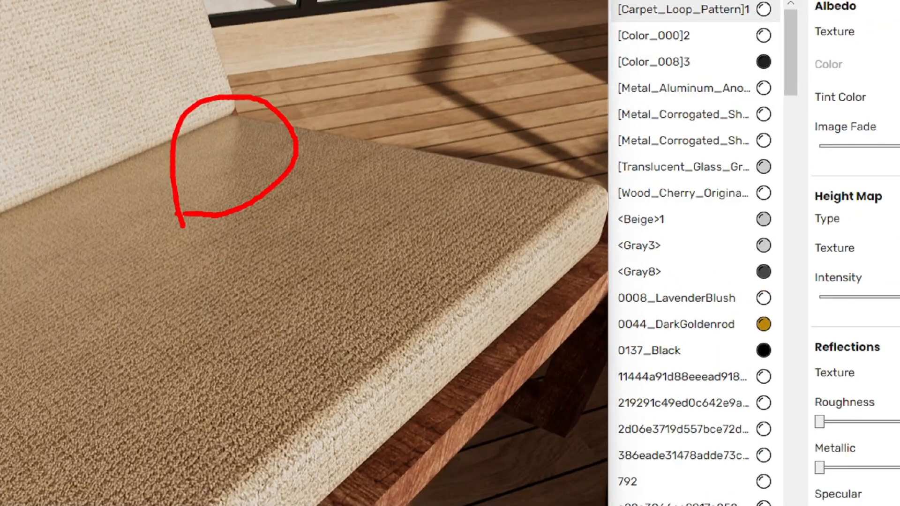
{"action": "key", "text": "Escape"}
{"action": "mouse_move", "coordinate": [225, 263]}
{"action": "right_mouse_down"}
{"action": "mouse_move", "coordinate": [100, 258]}
{"action": "mouse_move", "coordinate": [196, 263]}
{"action": "right_mouse_up"}
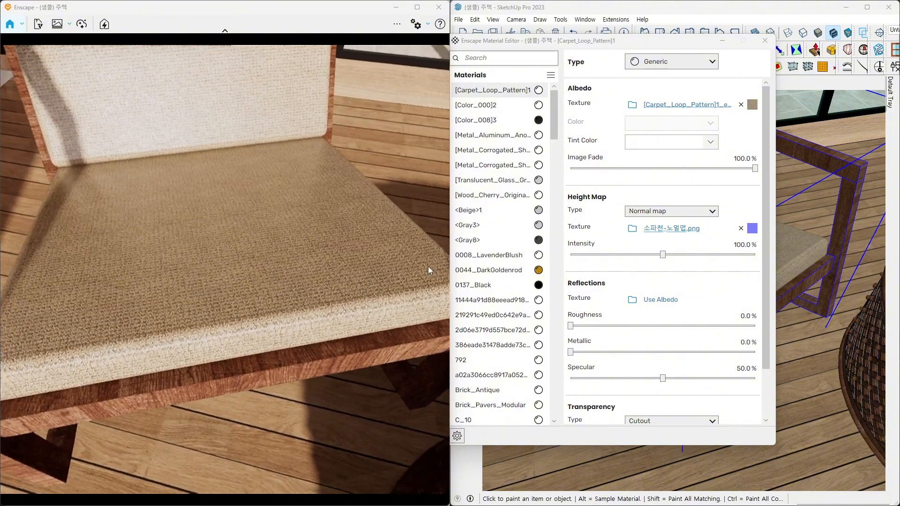
- Set the fabric material's Roughness to 90% and check the cushion alongside its Reflections settings
{"action": "double_click", "coordinate": [745, 316]}
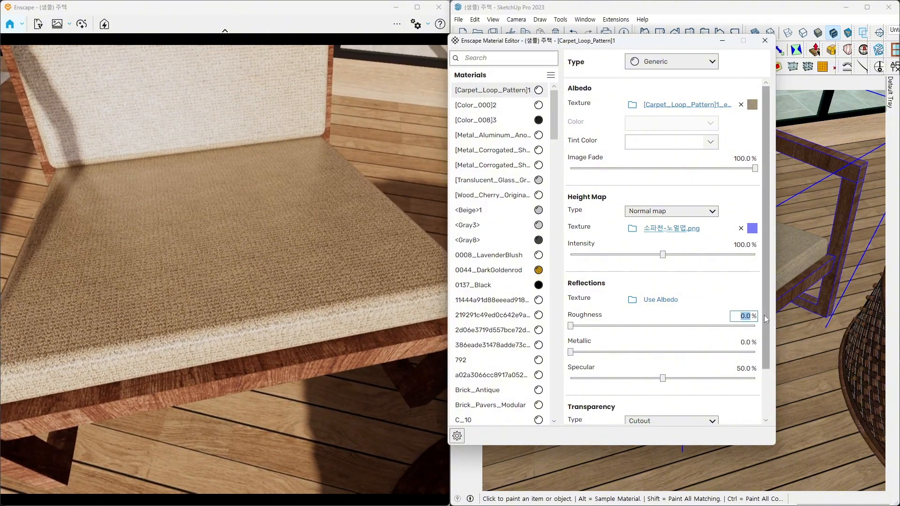
{"action": "type", "text": "90"}
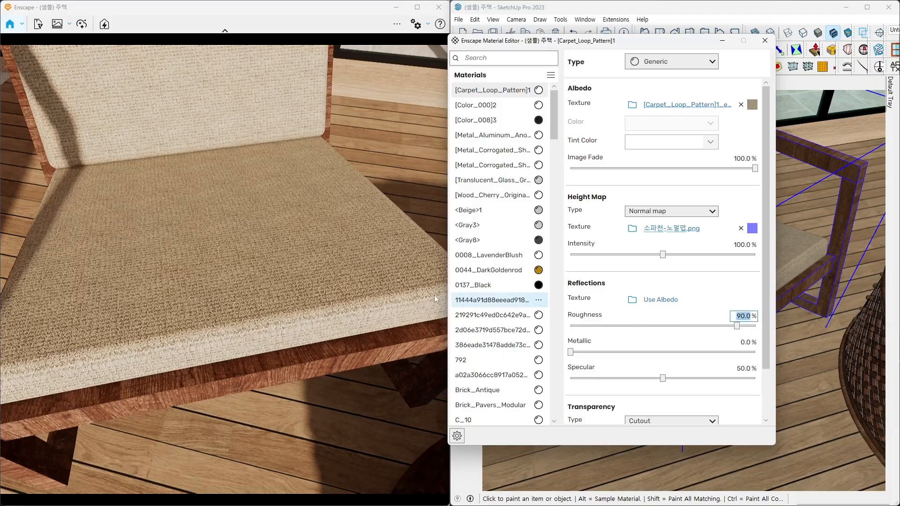
{"action": "left_click", "coordinate": [224, 256]}
{"action": "right_click_drag", "start_coordinate": [225, 256], "coordinate": [290, 262]}
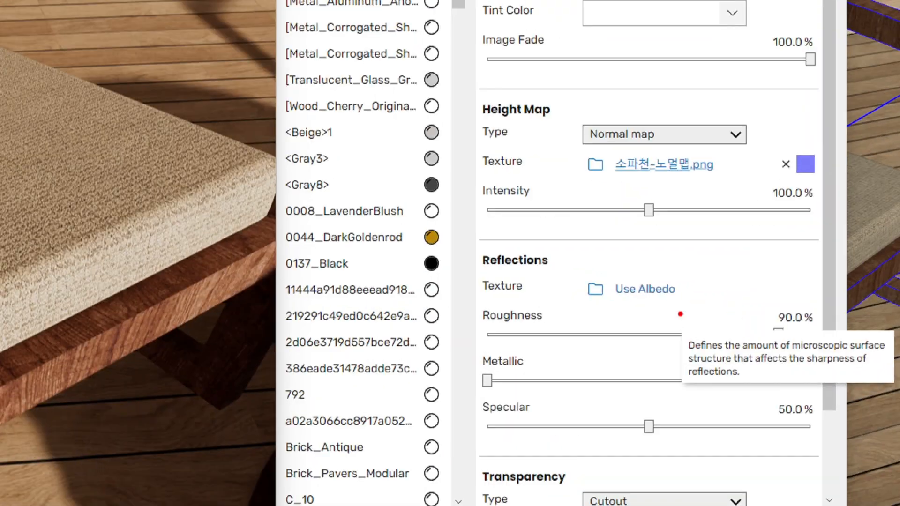
{"action": "left_click_drag", "start_coordinate": [474, 236], "coordinate": [558, 279]}
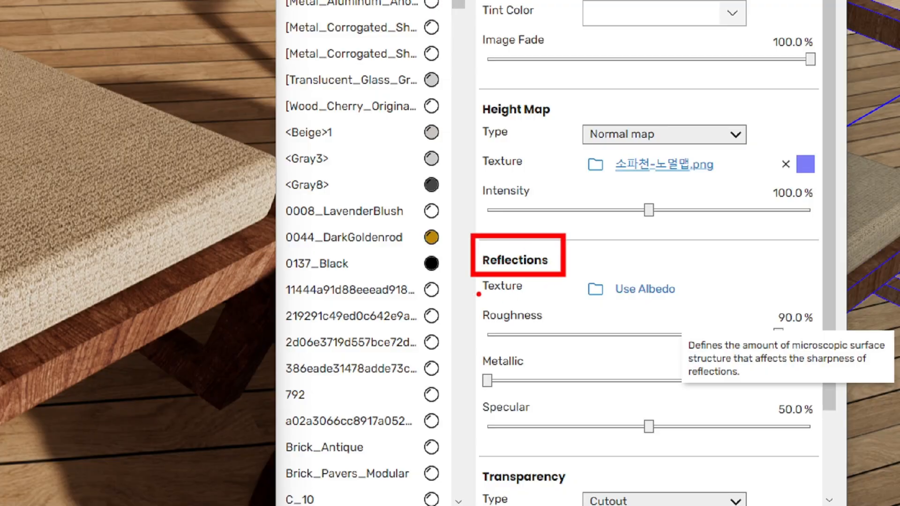
{"action": "left_click_drag", "start_coordinate": [472, 267], "coordinate": [571, 312]}
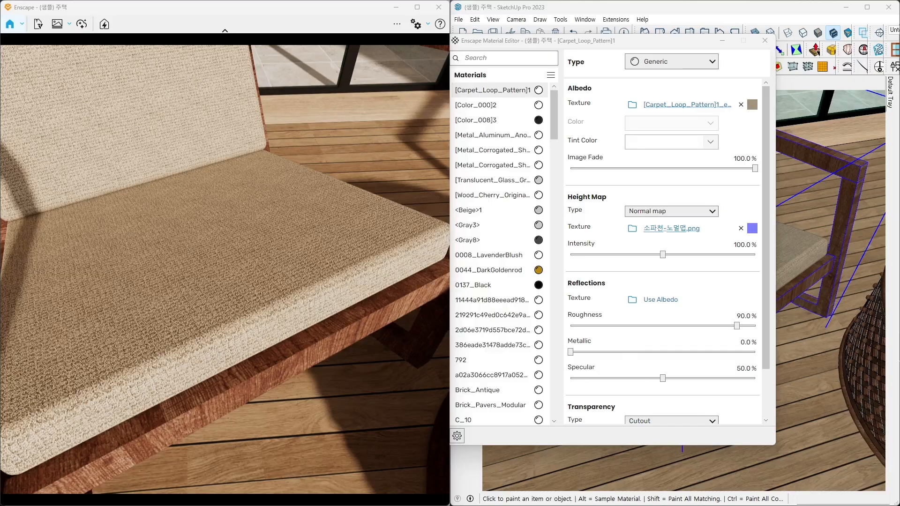
- Switch to the 0324-엔스케이프.txt notes in Notepad and insert three blank lines above "₩공유->노멀맵 생성사이트"
{"action": "key", "text": "alt+Tab"}
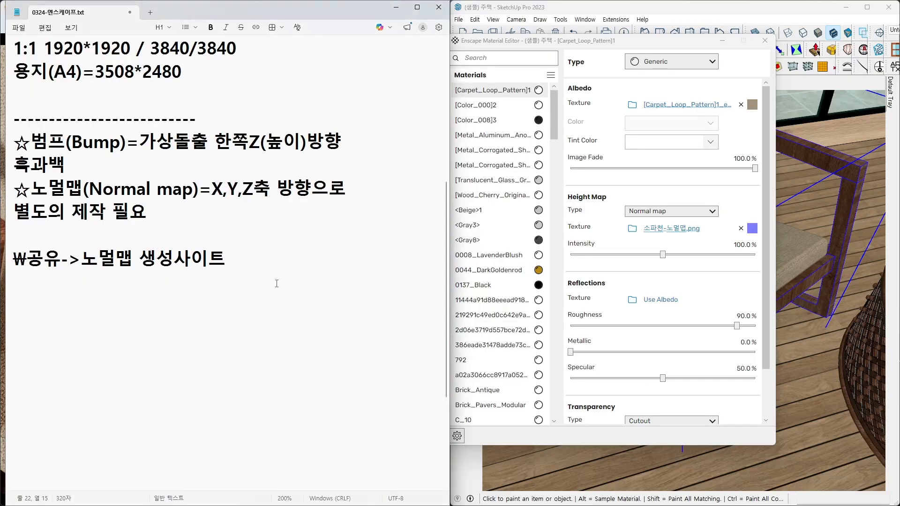
{"action": "left_click", "coordinate": [276, 283]}
{"action": "left_click_drag", "start_coordinate": [247, 259], "coordinate": [177, 239]}
{"action": "left_click", "coordinate": [178, 239]}
{"action": "key", "text": "Return"}
{"action": "key", "text": "Return"}
{"action": "key", "text": "Return"}
{"action": "key", "text": "Up"}
{"action": "key", "text": "Up"}
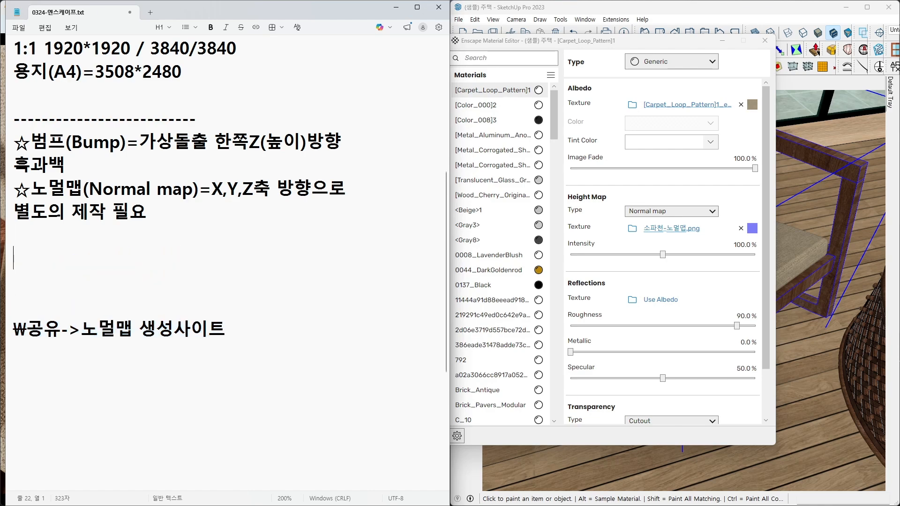
- Insert a ★ symbol on each of two consecutive lines below the normal map note
{"action": "type", "text": "ㅁ"}
{"action": "key", "text": "Hangul_Hanja"}
{"action": "key", "text": "Down"}
{"action": "key", "text": "Down"}
{"action": "key", "text": "Down"}
{"action": "key", "text": "Down"}
{"action": "key", "text": "Down"}
{"action": "key", "text": "Down"}
{"action": "key", "text": "Down"}
{"action": "key", "text": "Return"}
{"action": "key", "text": "Return"}
{"action": "type", "text": "ㅁ"}
{"action": "key", "text": "Hangul_Hanja"}
{"action": "key", "text": "Down"}
{"action": "key", "text": "Down"}
{"action": "key", "text": "Down"}
{"action": "key", "text": "Down"}
{"action": "key", "text": "Down"}
{"action": "key", "text": "Down"}
{"action": "key", "text": "Down"}
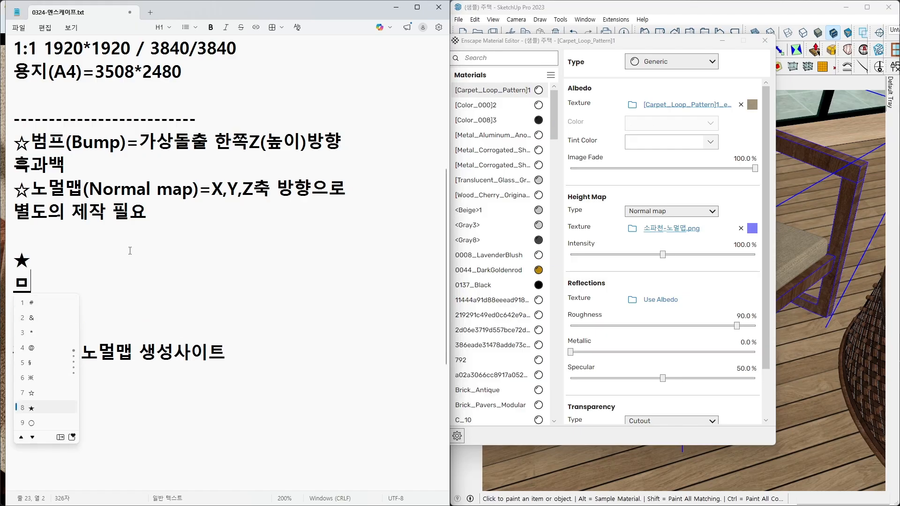
{"action": "key", "text": "Return"}
- Write "러프너스=색반사" after the first ★
{"action": "key", "text": "Up"}
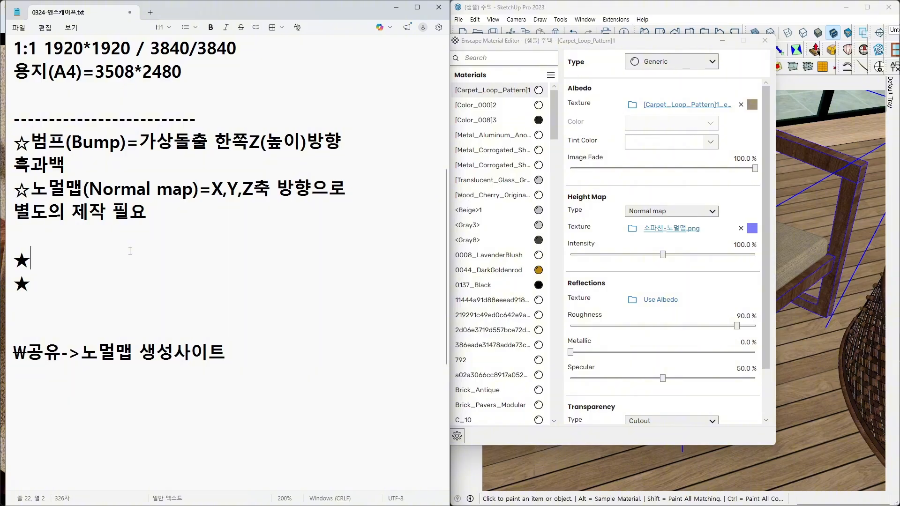
{"action": "type", "text": "러프너스"}
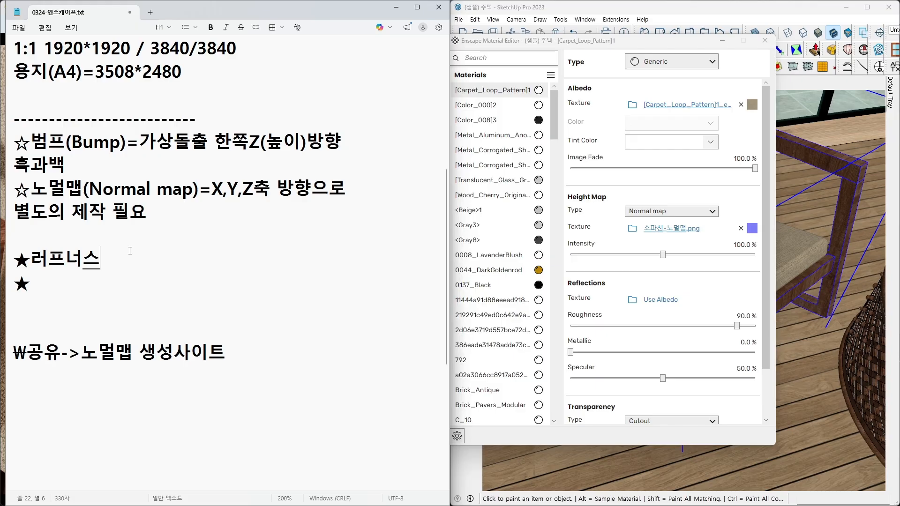
{"action": "key", "text": "Left"}
{"action": "key", "text": "Left"}
{"action": "key", "text": "Left"}
{"action": "key", "text": "Left"}
{"action": "key", "text": "Right"}
{"action": "key", "text": "Right"}
{"action": "key", "text": "Right"}
{"action": "key", "text": "Right"}
{"action": "type", "text": "=색반사"}
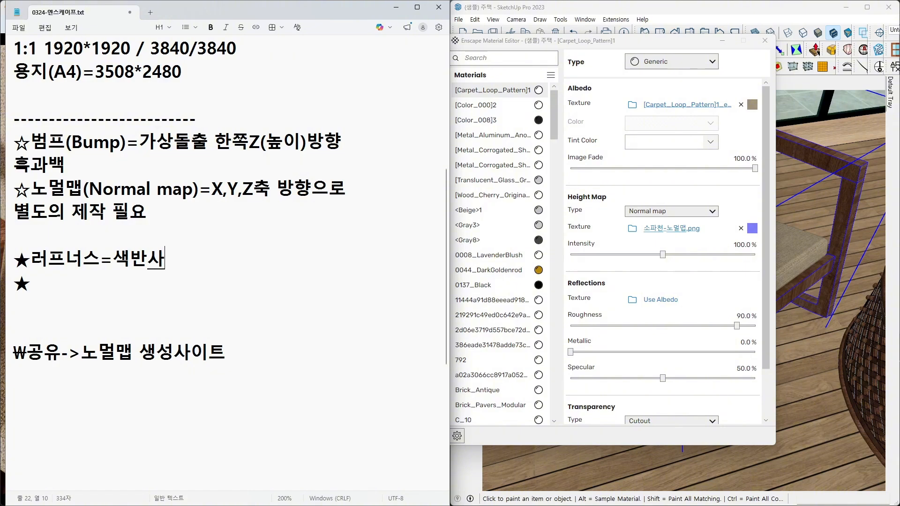
- Reorder the first ★ note so that it reads "색반사=러프너스"
{"action": "key", "text": "Left"}
{"action": "key", "text": "Left"}
{"action": "key", "text": "Right"}
{"action": "key", "text": "Right"}
{"action": "key", "text": "Right"}
{"action": "key", "text": "Right"}
{"action": "key", "text": "Delete"}
{"action": "key", "text": "Delete"}
{"action": "key", "text": "Delete"}
{"action": "key", "text": "Delete"}
{"action": "key", "text": "Delete"}
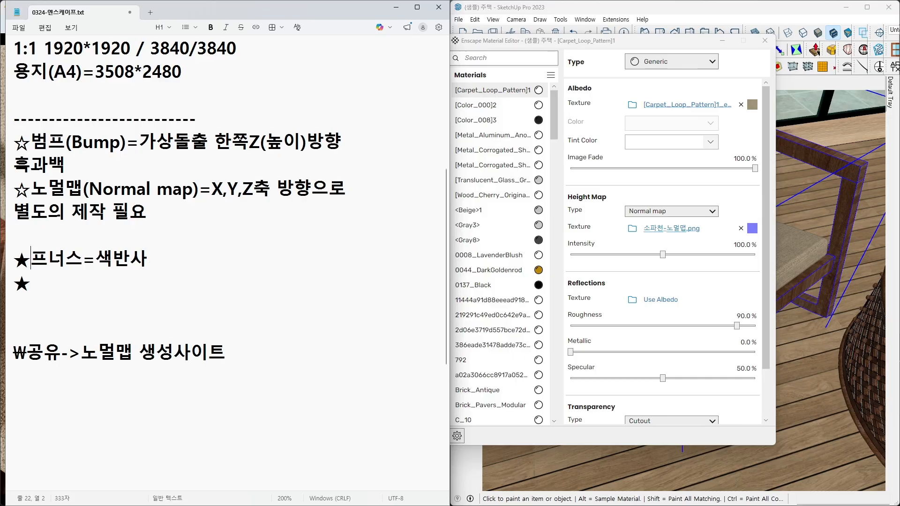
{"action": "key", "text": "Right"}
{"action": "key", "text": "Right"}
{"action": "key", "text": "Right"}
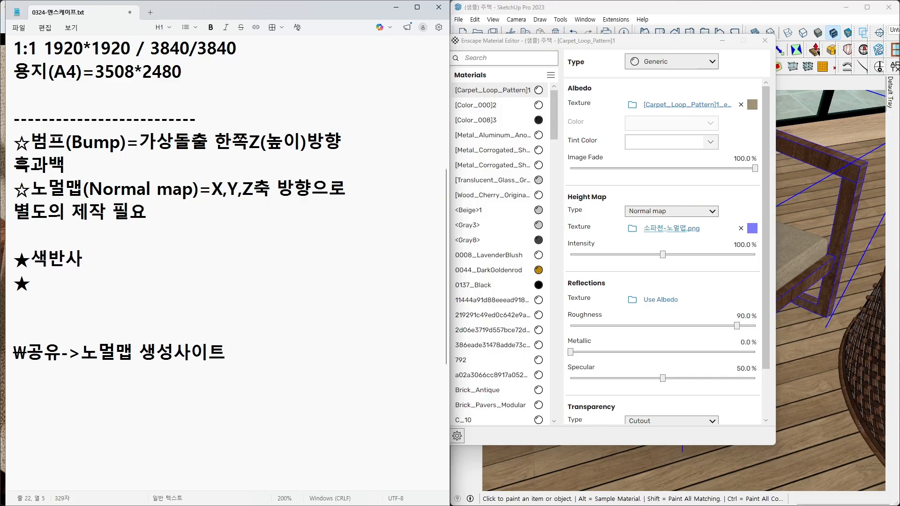
{"action": "type", "text": "=러프너스"}
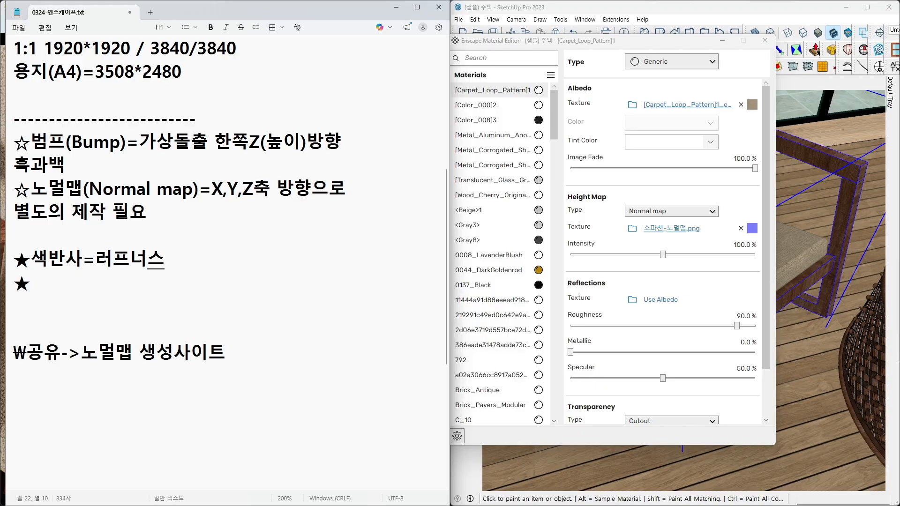
- Write "재질반사=texture(텍스처)" after the second ★ in the notes
{"action": "key", "text": "Right"}
{"action": "key", "text": "Right"}
{"action": "type", "text": "재질반사"}
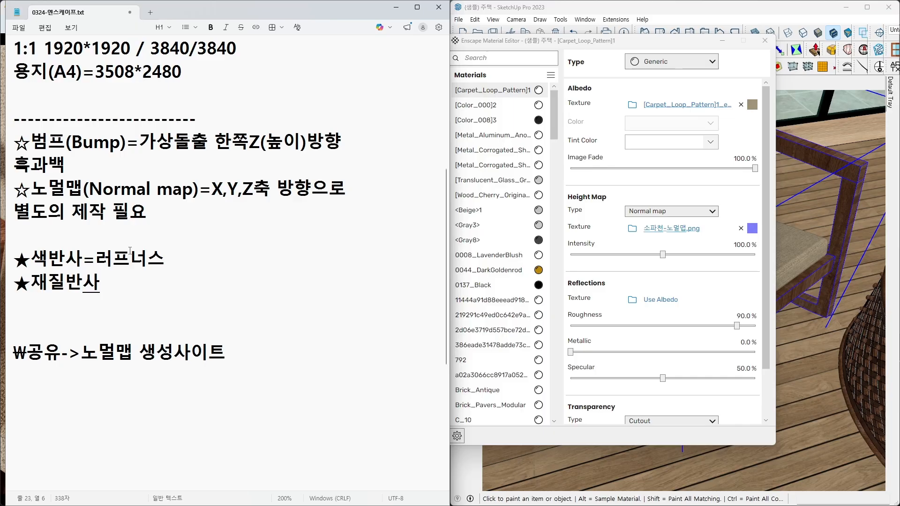
{"action": "type", "text": "=tex"}
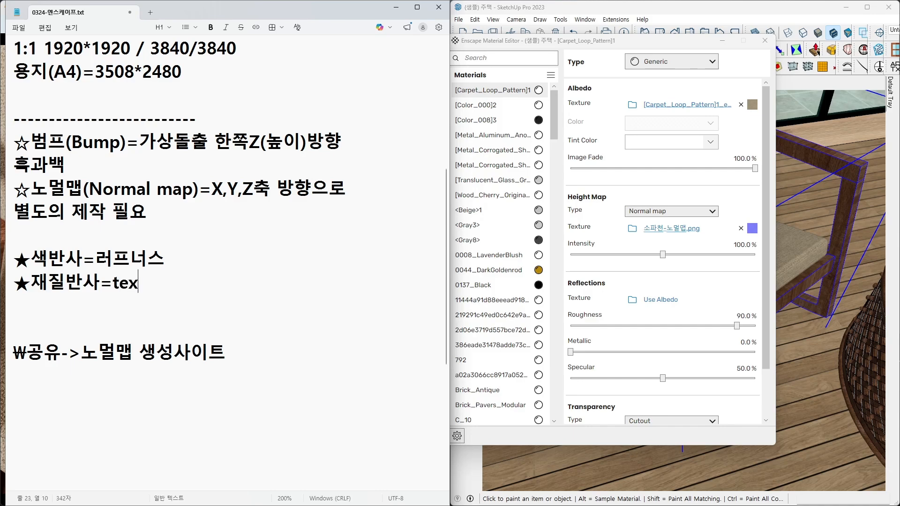
{"action": "type", "text": "ture(ㅍ"}
{"action": "key", "text": "BackSpace"}
{"action": "type", "text": "테"}
{"action": "key", "text": "BackSpace"}
{"action": "type", "text": "텍스처"}
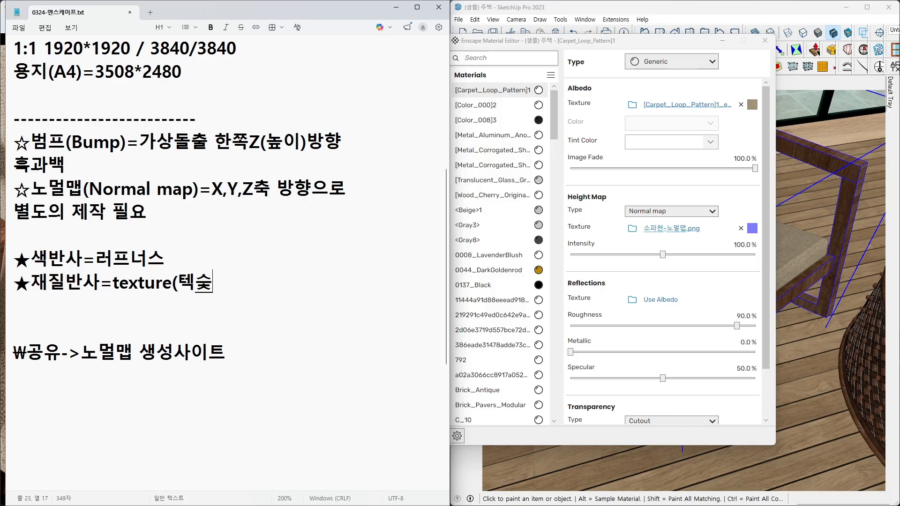
{"action": "type", "text": ")"}
{"action": "key", "text": "BackSpace"}
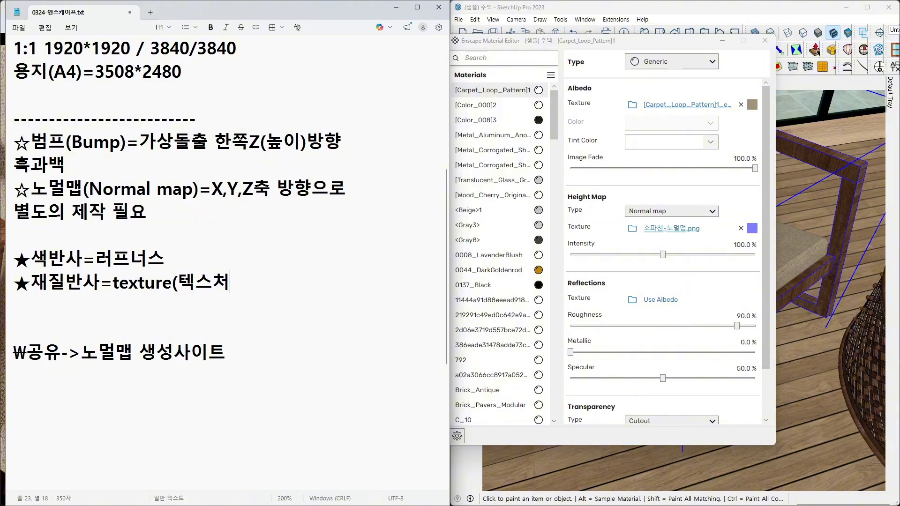
{"action": "type", "text": ")"}
- Add the line "-재질안에 반사값을 계산해서 넣어줌" below the 재질반사 note, without leading spaces
{"action": "key", "text": "Return"}
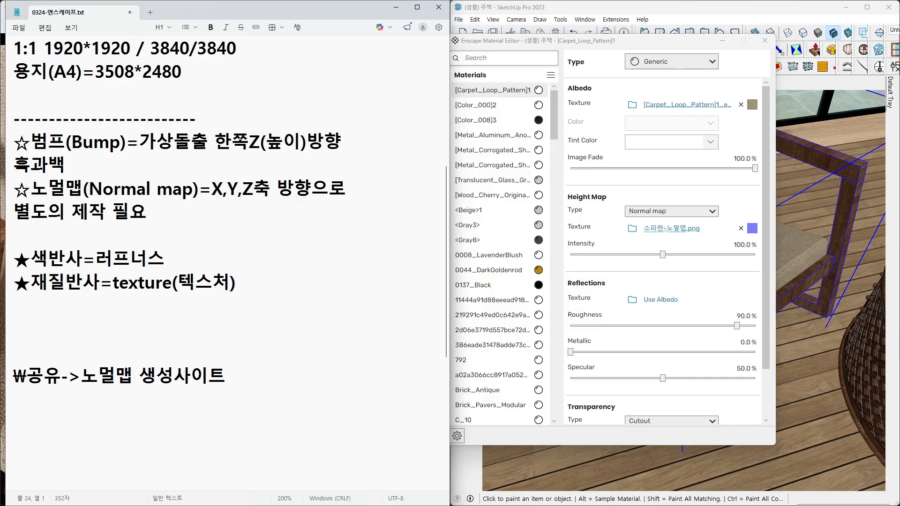
{"action": "type", "text": "-"}
{"action": "type", "text": "잿"}
{"action": "type", "text": "질안에 바"}
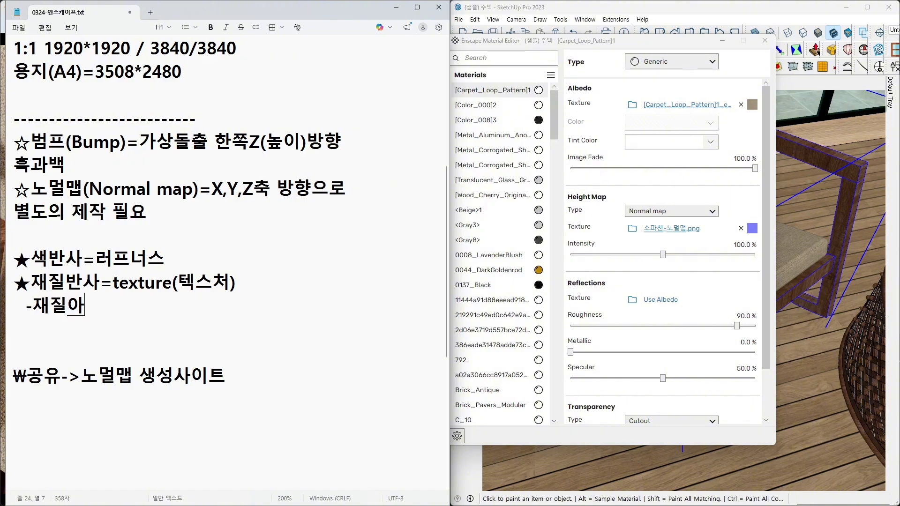
{"action": "type", "text": "ㄴ사값을 "}
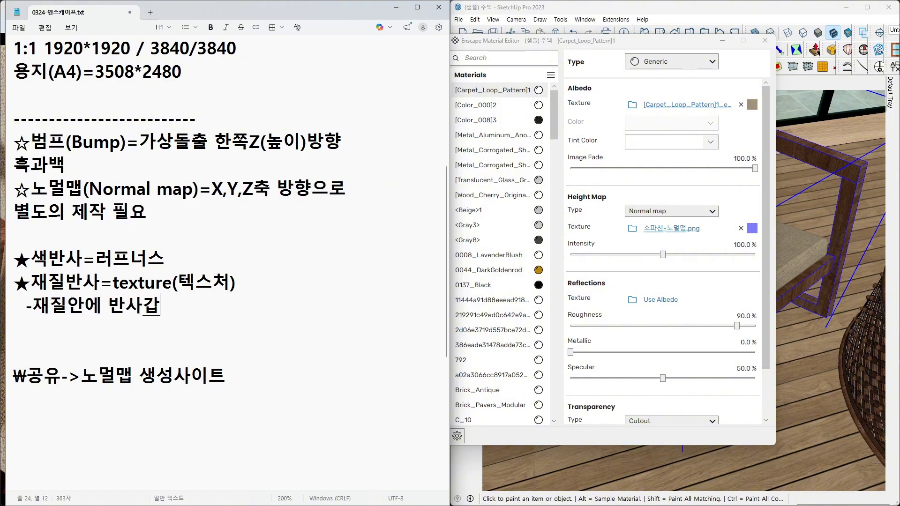
{"action": "type", "text": "계산"}
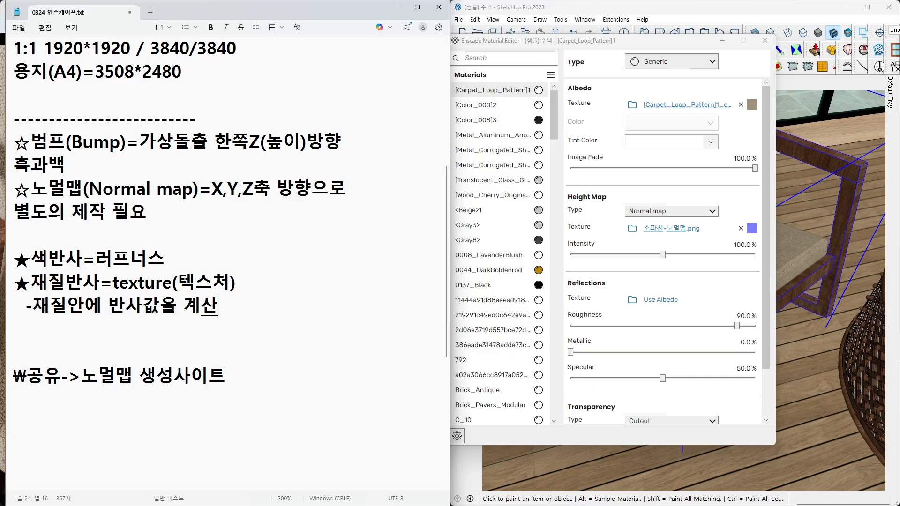
{"action": "type", "text": "해서 너ㅎ어줌"}
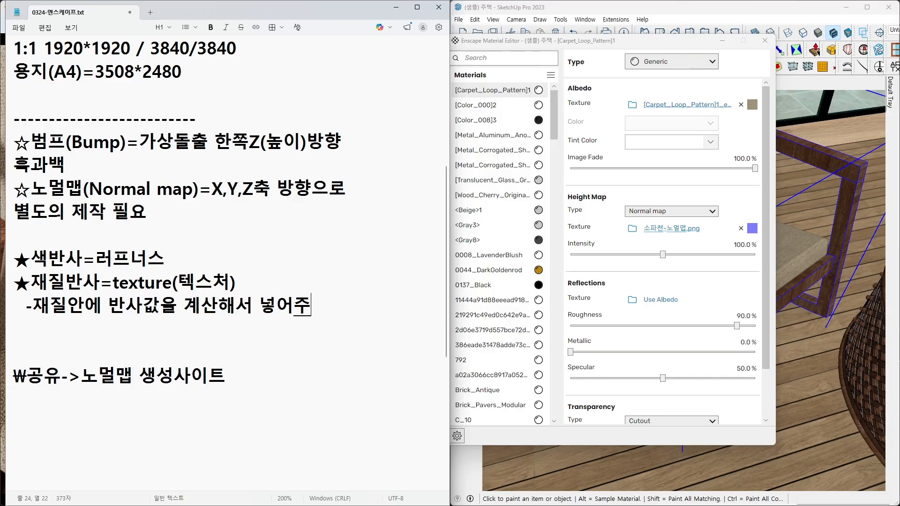
{"action": "key", "text": "Home"}
{"action": "key", "text": "Delete"}
{"action": "key", "text": "Delete"}
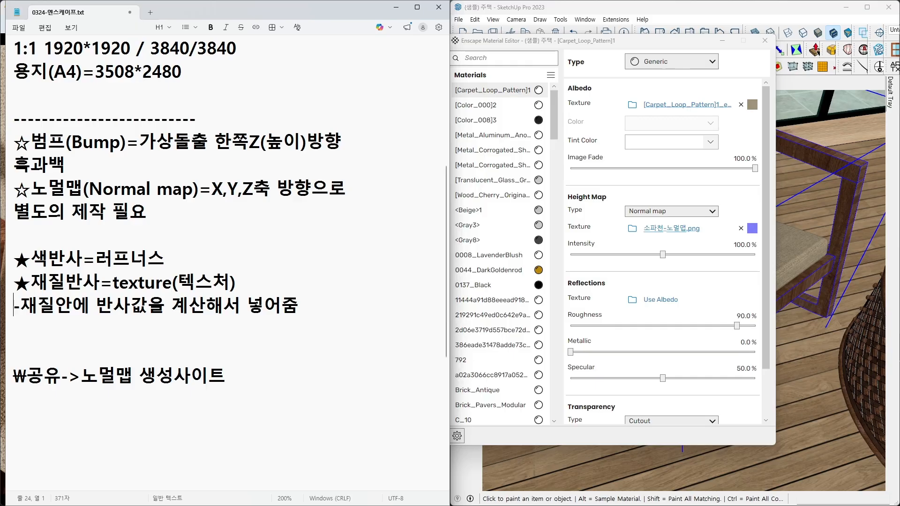
- Return to Enscape, inspect the chair's cushions up close, and use the albedo texture as the reflections texture of [Carpet_Loop_Pattern]1
{"action": "left_click", "coordinate": [394, 9]}
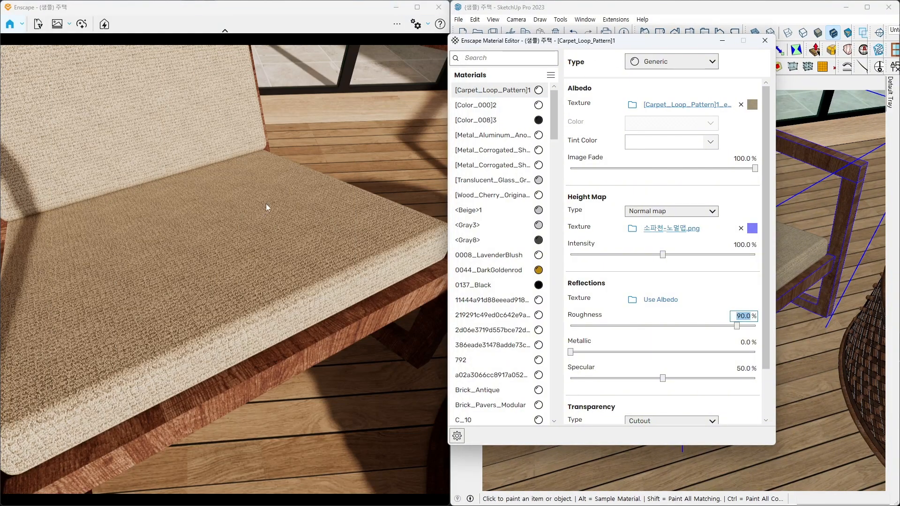
{"action": "mouse_move", "coordinate": [199, 260]}
{"action": "left_mouse_down"}
{"action": "mouse_move", "coordinate": [211, 276]}
{"action": "mouse_move", "coordinate": [227, 256]}
{"action": "left_mouse_up"}
{"action": "right_click_drag", "start_coordinate": [197, 186], "coordinate": [310, 230]}
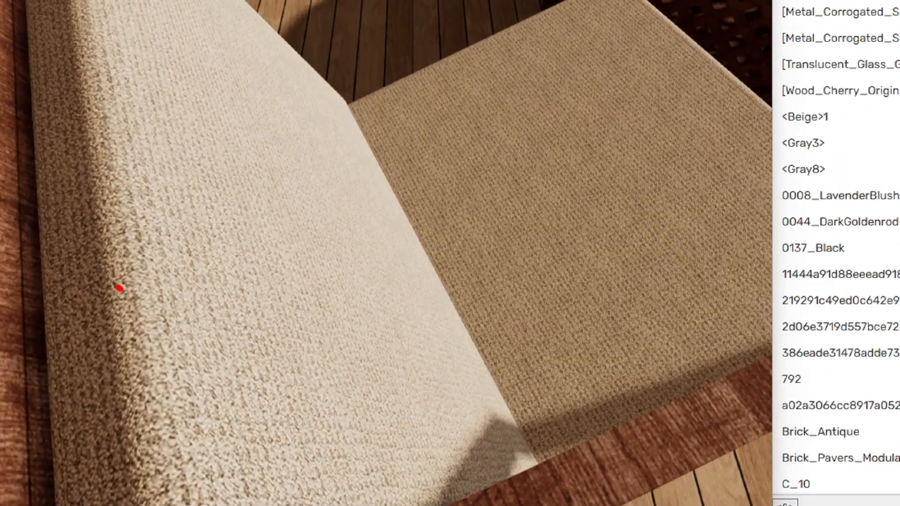
{"action": "left_click_drag", "start_coordinate": [120, 289], "coordinate": [164, 259]}
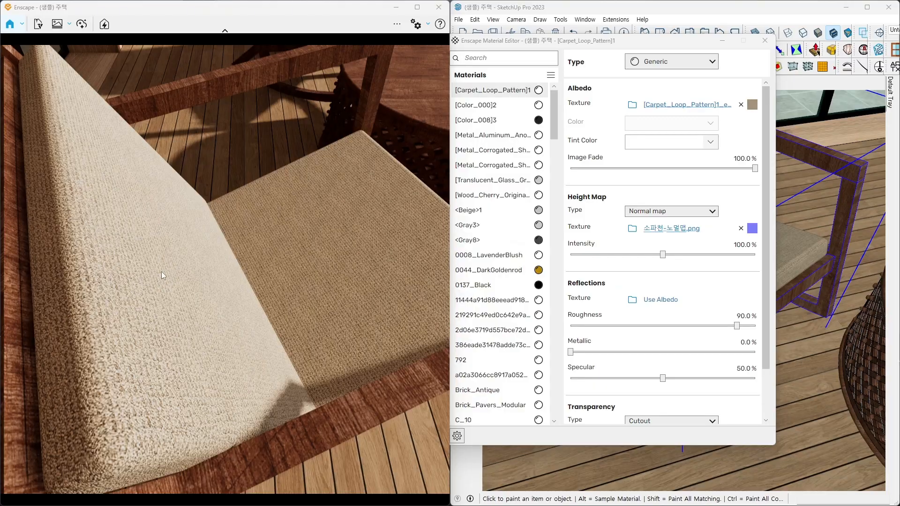
{"action": "right_click_drag", "start_coordinate": [254, 269], "coordinate": [160, 273]}
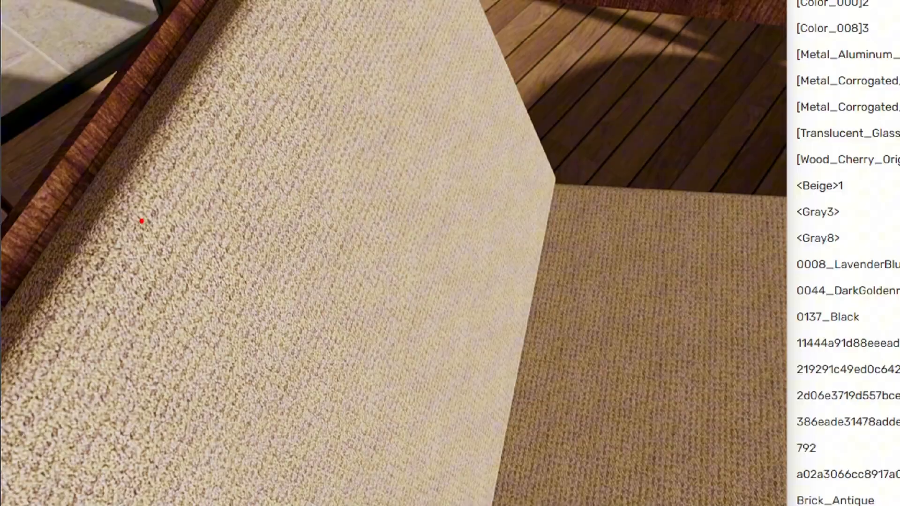
{"action": "left_click_drag", "start_coordinate": [81, 229], "coordinate": [88, 227]}
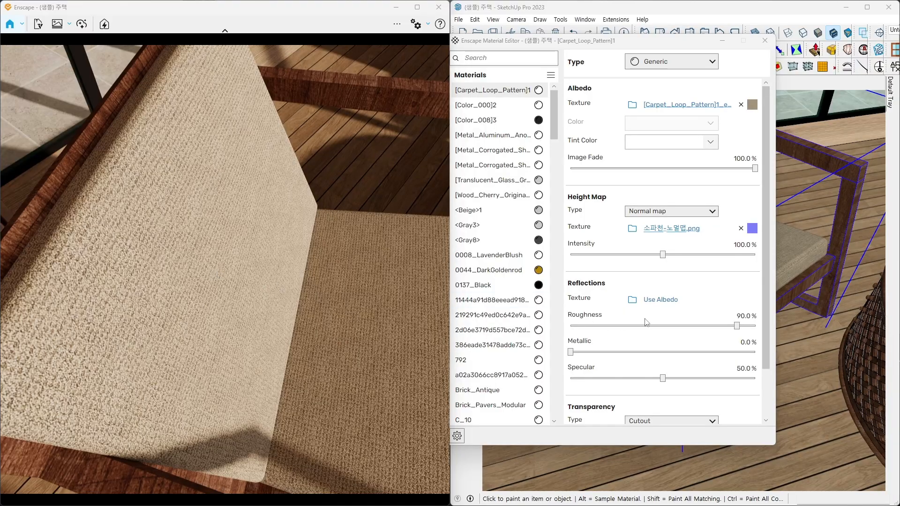
{"action": "left_click", "coordinate": [660, 300]}
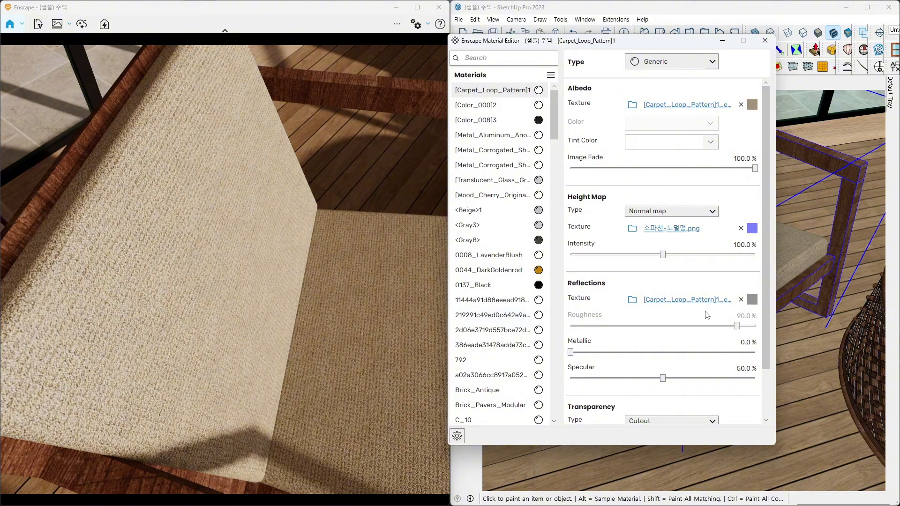
- Examine how the cushion fabric reflects light on both chairs in the Enscape render, from near and far
{"action": "right_click_drag", "start_coordinate": [254, 302], "coordinate": [82, 286]}
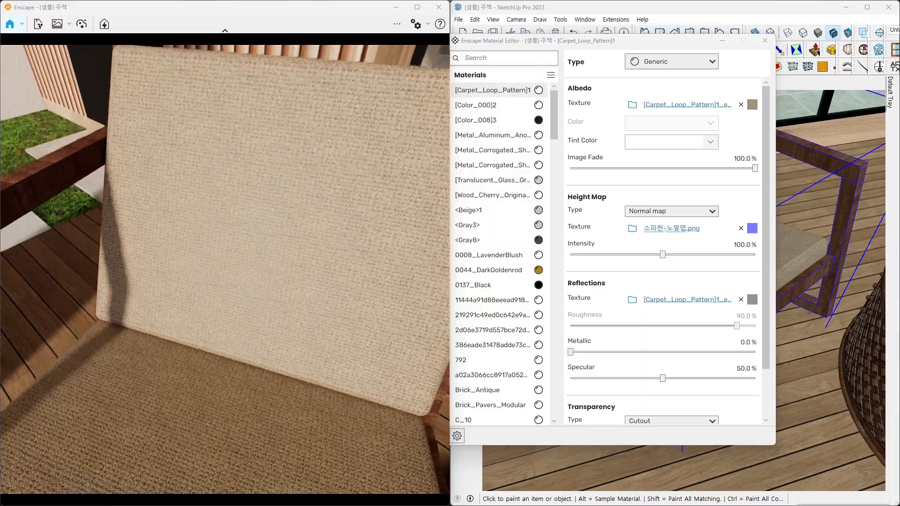
{"action": "scroll", "coordinate": [308, 331], "scroll_direction": "down", "scroll_amount": 3}
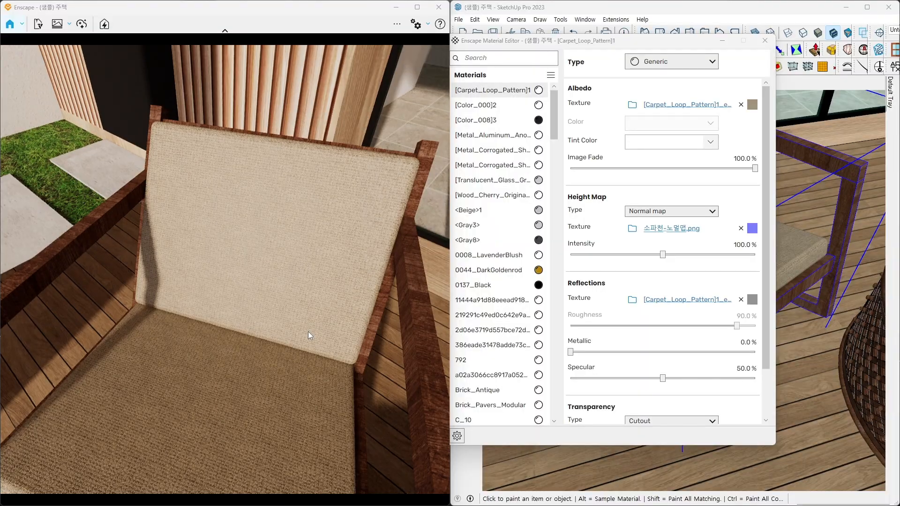
{"action": "scroll", "coordinate": [283, 336], "scroll_direction": "down", "scroll_amount": 3}
{"action": "right_click_drag", "start_coordinate": [283, 336], "coordinate": [264, 322]}
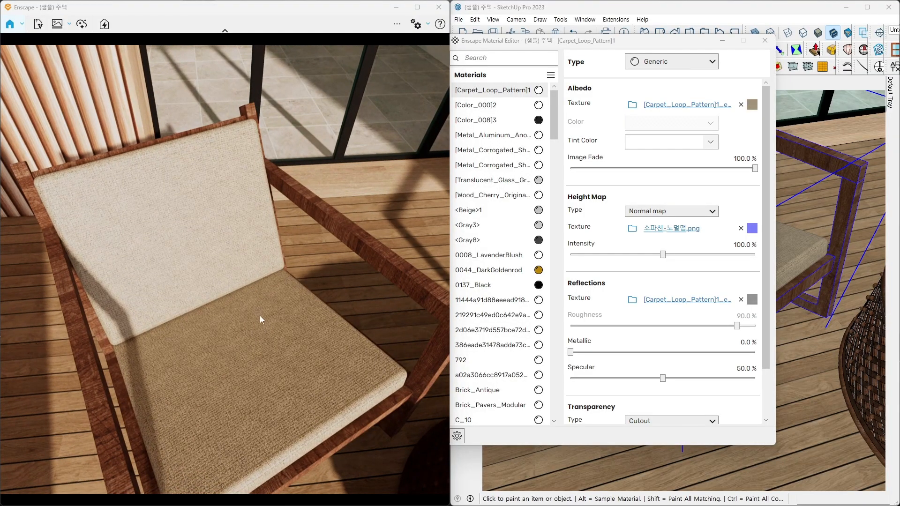
{"action": "scroll", "coordinate": [260, 316], "scroll_direction": "down", "scroll_amount": 5}
{"action": "key", "text": "d"}
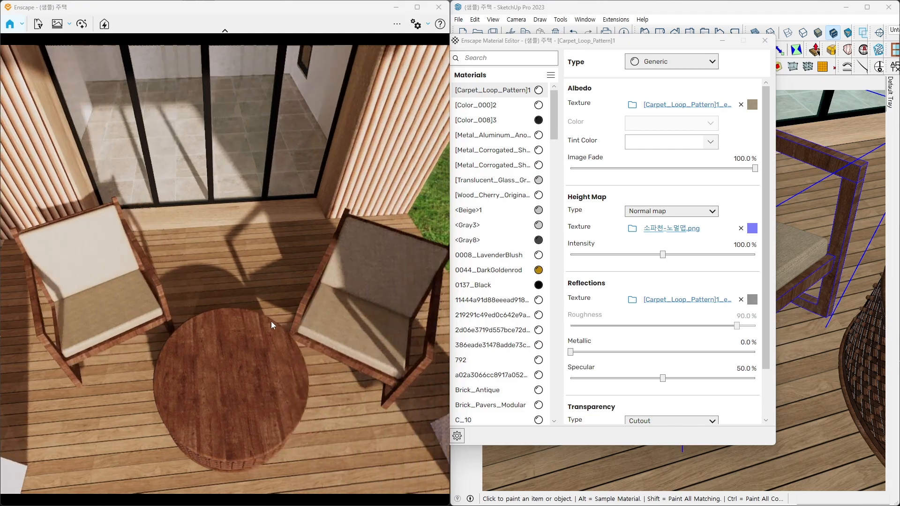
{"action": "key", "text": "d"}
{"action": "mouse_move", "coordinate": [314, 335]}
{"action": "right_mouse_down"}
{"action": "mouse_move", "coordinate": [390, 332]}
{"action": "mouse_move", "coordinate": [312, 327]}
{"action": "right_mouse_up"}
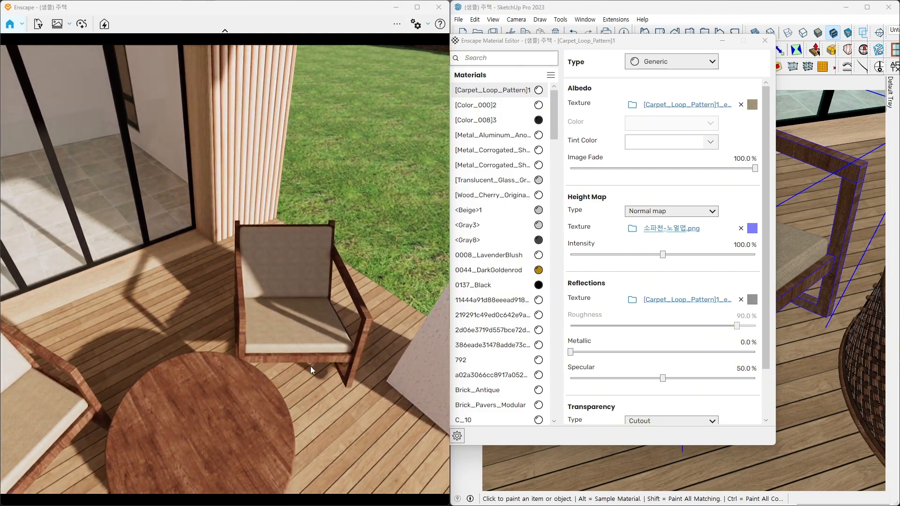
{"action": "scroll", "coordinate": [314, 333], "scroll_direction": "up", "scroll_amount": 6}
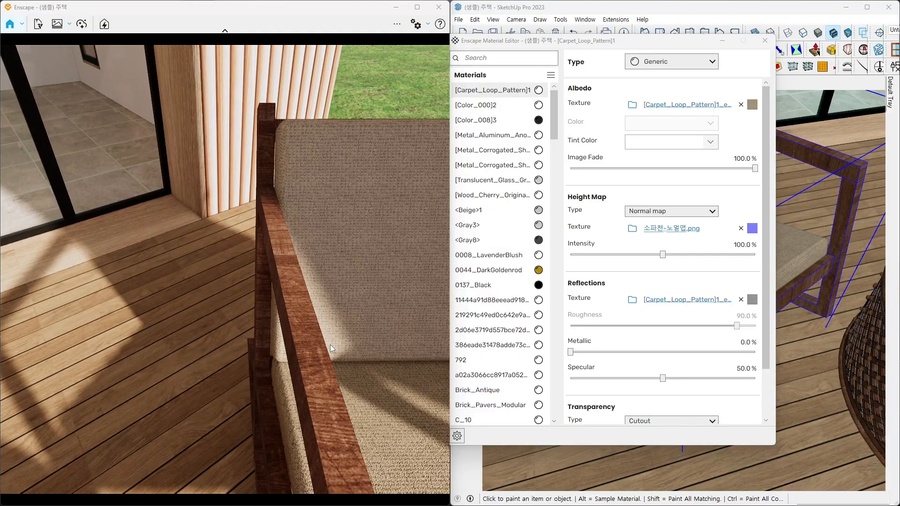
{"action": "scroll", "coordinate": [330, 344], "scroll_direction": "down", "scroll_amount": 5}
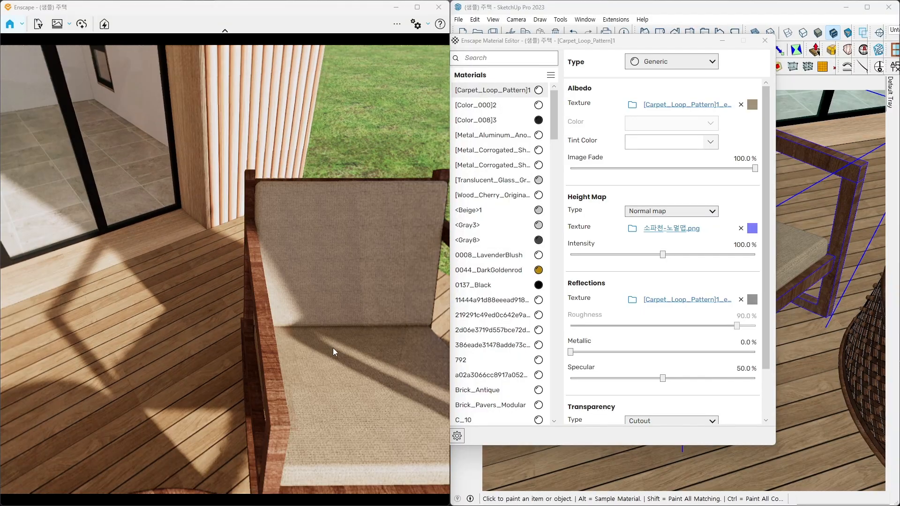
{"action": "right_click_drag", "start_coordinate": [330, 344], "coordinate": [220, 392]}
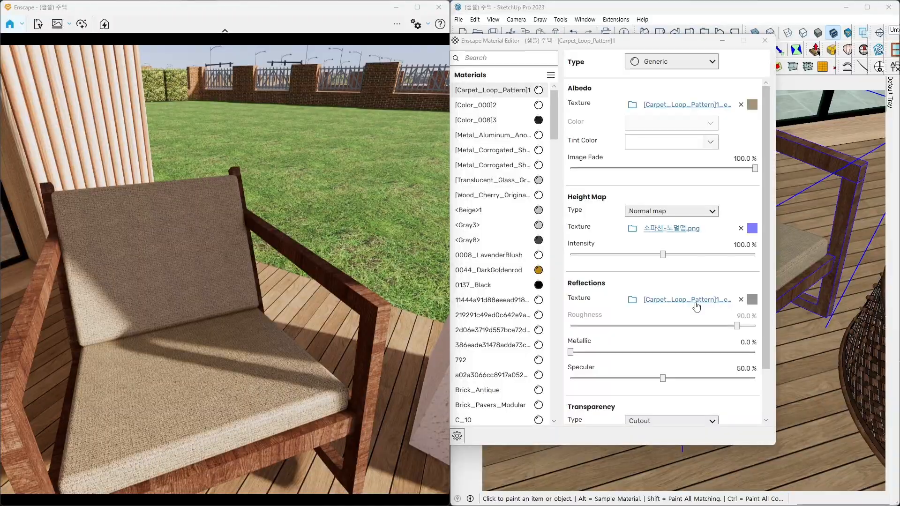
- Inspect the roughness texture of [Carpet_Loop_Pattern]1 and compare it with the rendered chair
{"action": "left_click", "coordinate": [686, 291]}
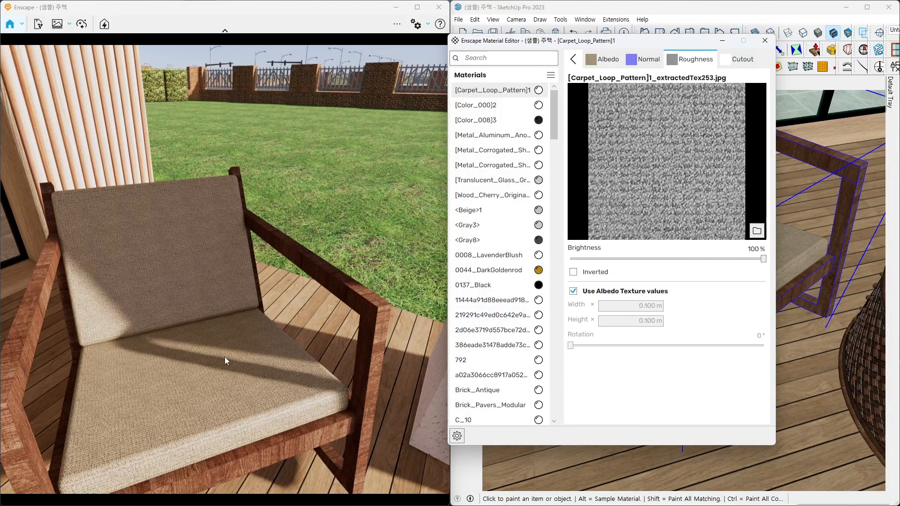
{"action": "right_click_drag", "start_coordinate": [225, 361], "coordinate": [169, 384]}
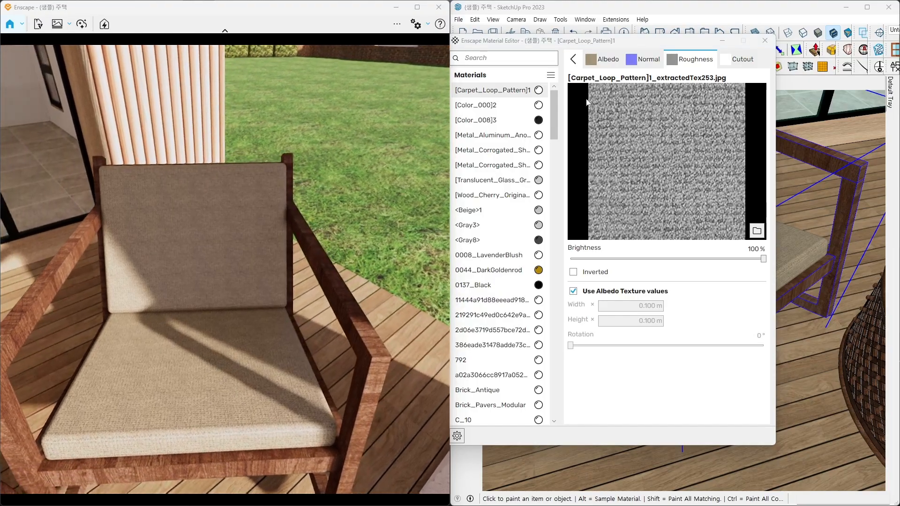
{"action": "left_click", "coordinate": [573, 59]}
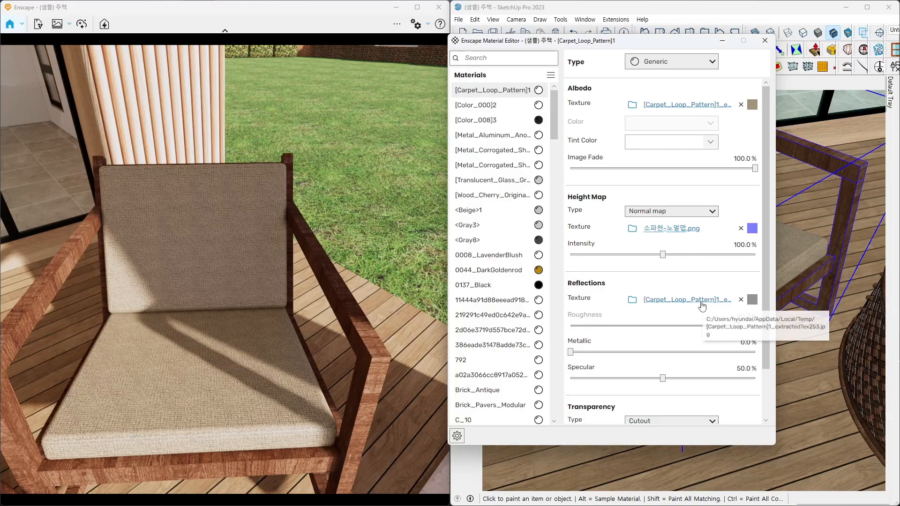
- Invert the roughness texture of [Carpet_Loop_Pattern]1, set its brightness to 83 %, and return to the material's main settings
{"action": "left_click", "coordinate": [728, 298]}
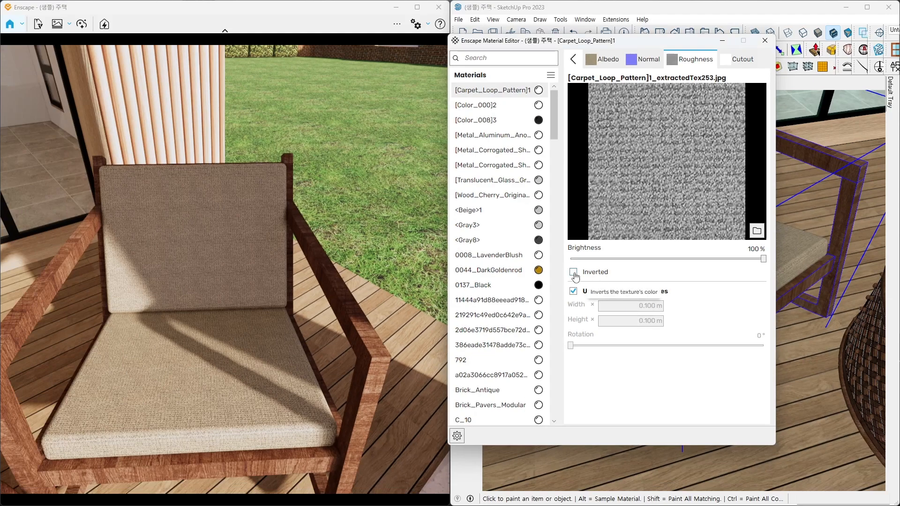
{"action": "left_click", "coordinate": [573, 272]}
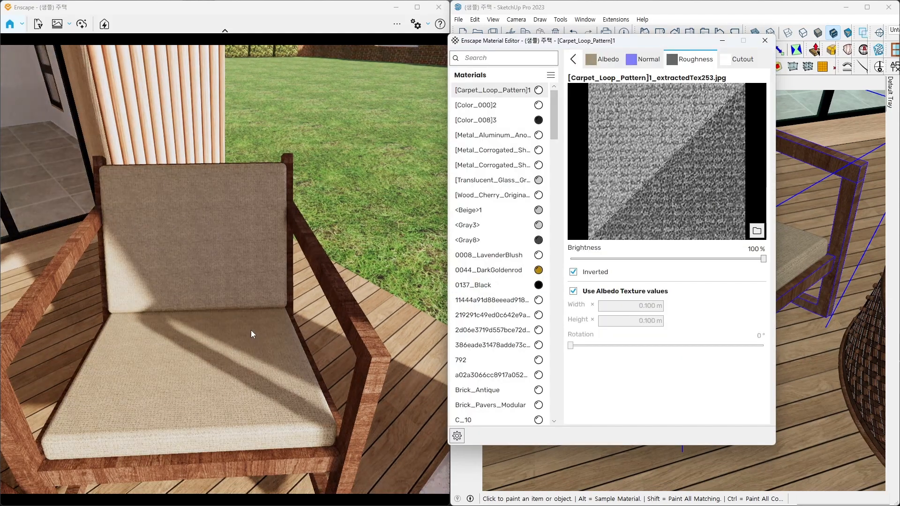
{"action": "right_click_drag", "start_coordinate": [251, 330], "coordinate": [296, 349]}
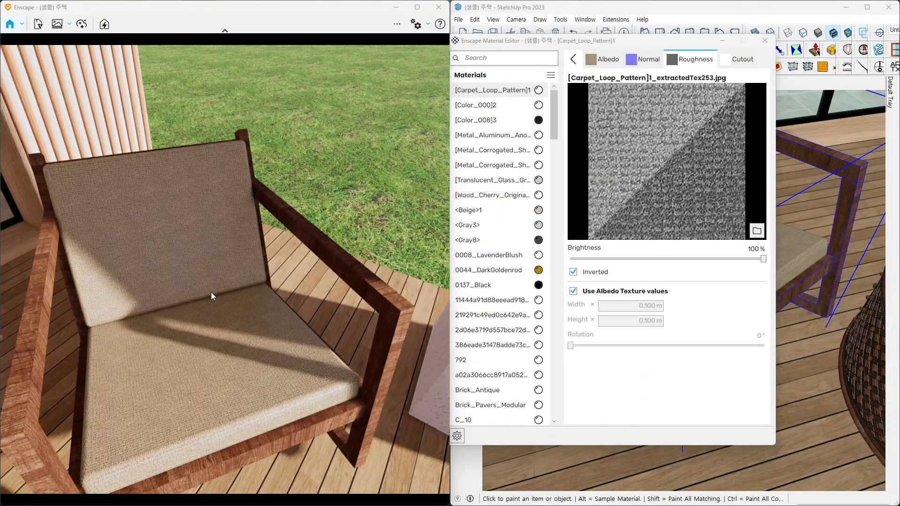
{"action": "mouse_move", "coordinate": [211, 297]}
{"action": "right_mouse_down"}
{"action": "mouse_move", "coordinate": [225, 207]}
{"action": "mouse_move", "coordinate": [258, 279]}
{"action": "mouse_move", "coordinate": [215, 286]}
{"action": "right_mouse_up"}
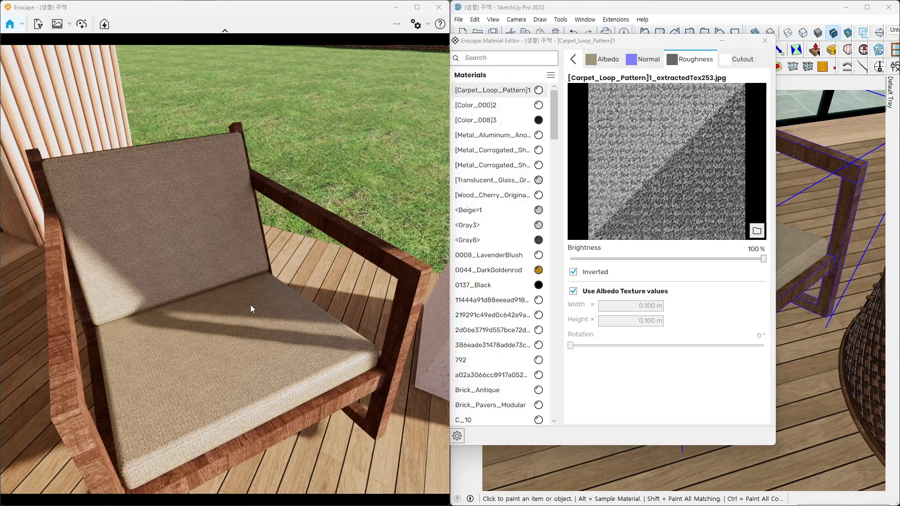
{"action": "mouse_move", "coordinate": [250, 304]}
{"action": "right_mouse_down"}
{"action": "mouse_move", "coordinate": [164, 305]}
{"action": "mouse_move", "coordinate": [266, 304]}
{"action": "mouse_move", "coordinate": [267, 313]}
{"action": "right_mouse_up"}
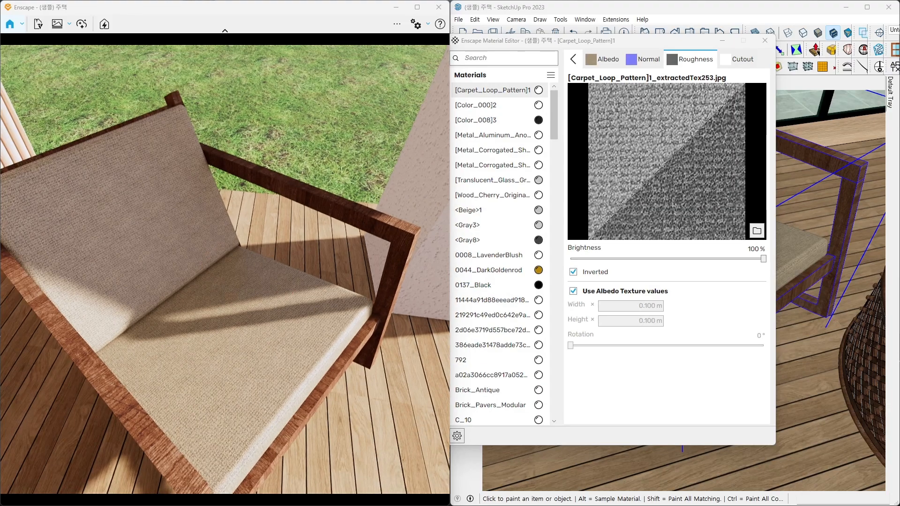
{"action": "right_click_drag", "start_coordinate": [263, 291], "coordinate": [246, 251]}
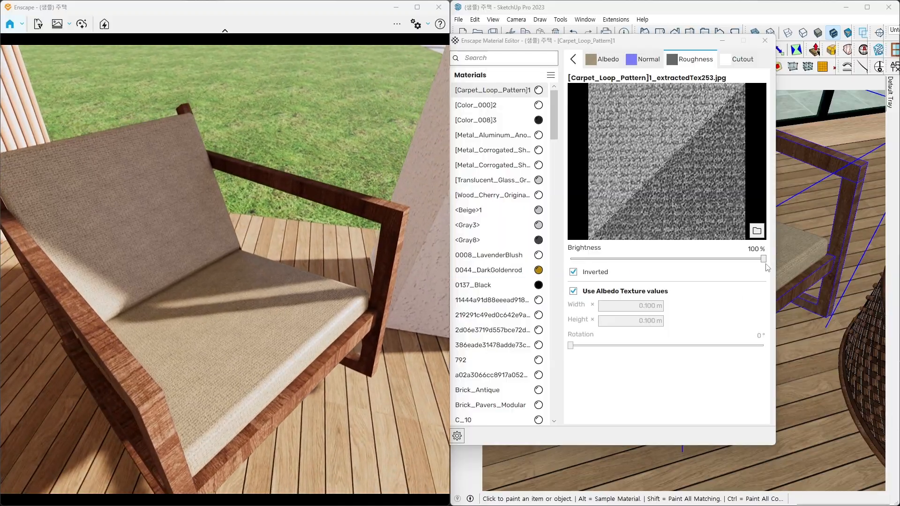
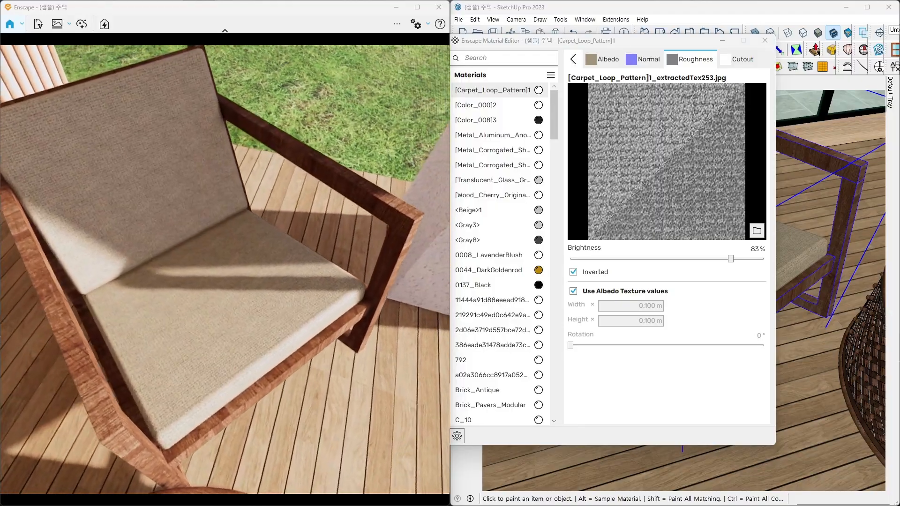
{"action": "left_click", "coordinate": [573, 59]}
{"action": "mouse_move", "coordinate": [700, 323]}
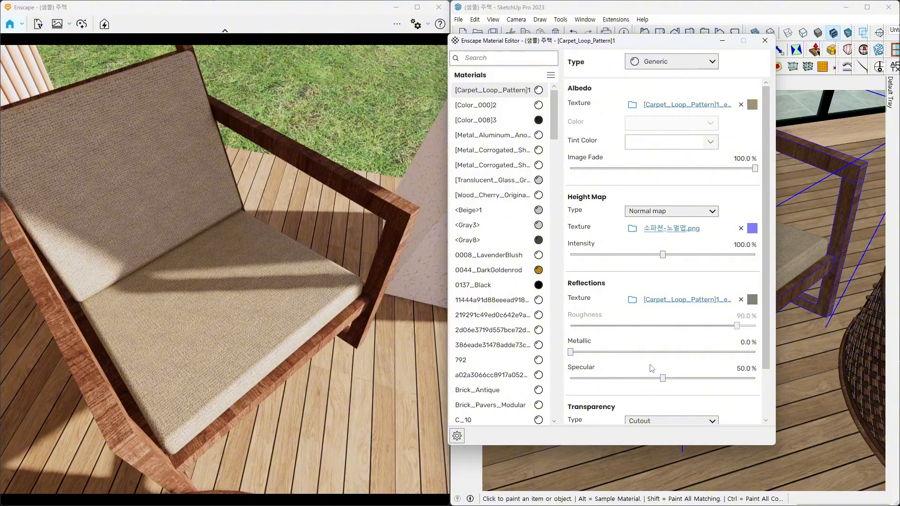
- Set the normal map intensity of [Carpet_Loop_Pattern]1 to 125.9 % and inspect the cushions from several angles
{"action": "right_click_drag", "start_coordinate": [190, 195], "coordinate": [459, 301]}
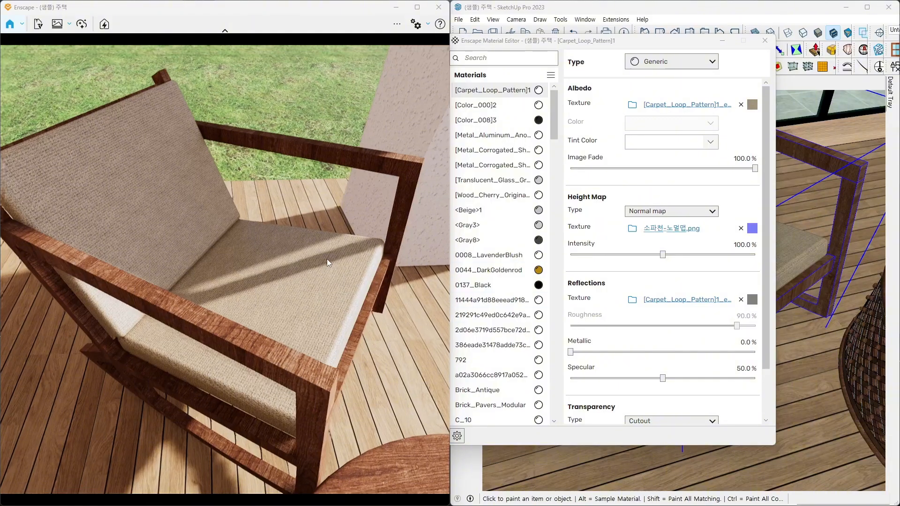
{"action": "right_click_drag", "start_coordinate": [269, 252], "coordinate": [225, 220]}
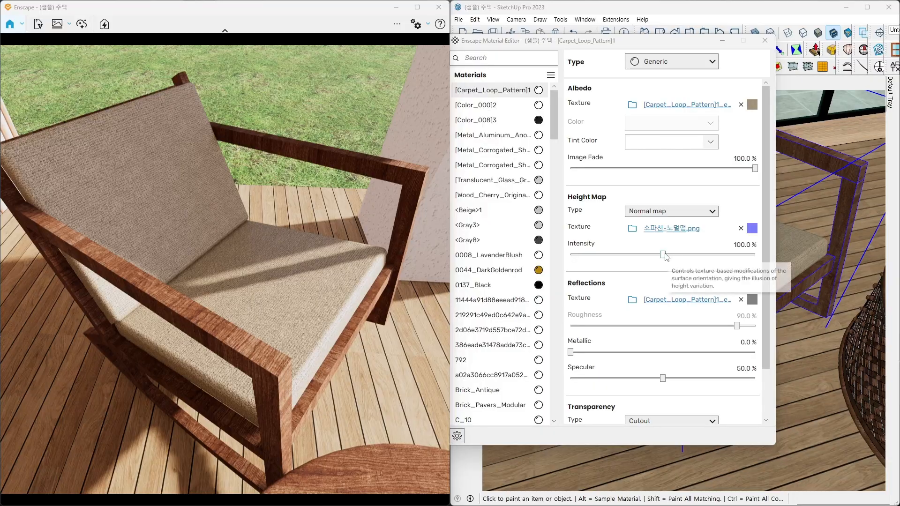
{"action": "left_click_drag", "start_coordinate": [665, 254], "coordinate": [674, 255]}
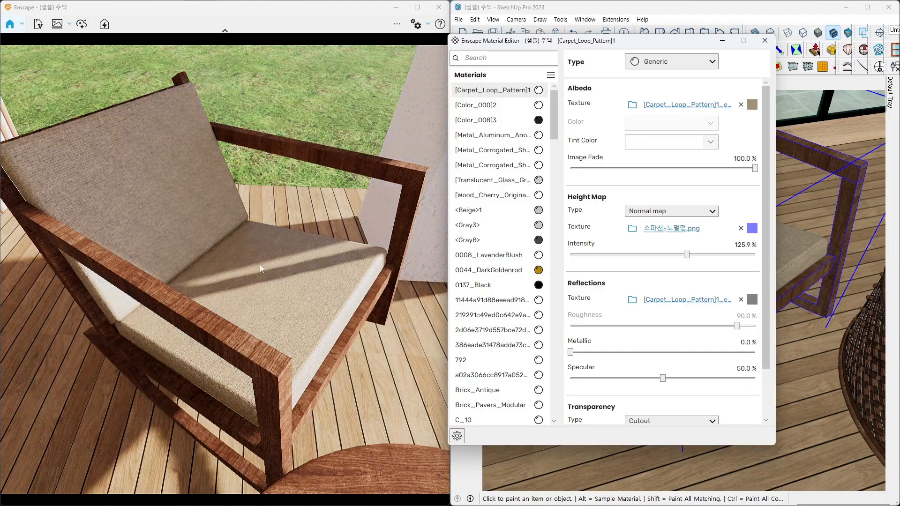
{"action": "right_click_drag", "start_coordinate": [241, 260], "coordinate": [161, 279]}
{"action": "mouse_move", "coordinate": [276, 210]}
{"action": "right_mouse_down"}
{"action": "mouse_move", "coordinate": [269, 207]}
{"action": "mouse_move", "coordinate": [425, 205]}
{"action": "mouse_move", "coordinate": [261, 201]}
{"action": "mouse_move", "coordinate": [274, 203]}
{"action": "right_mouse_up"}
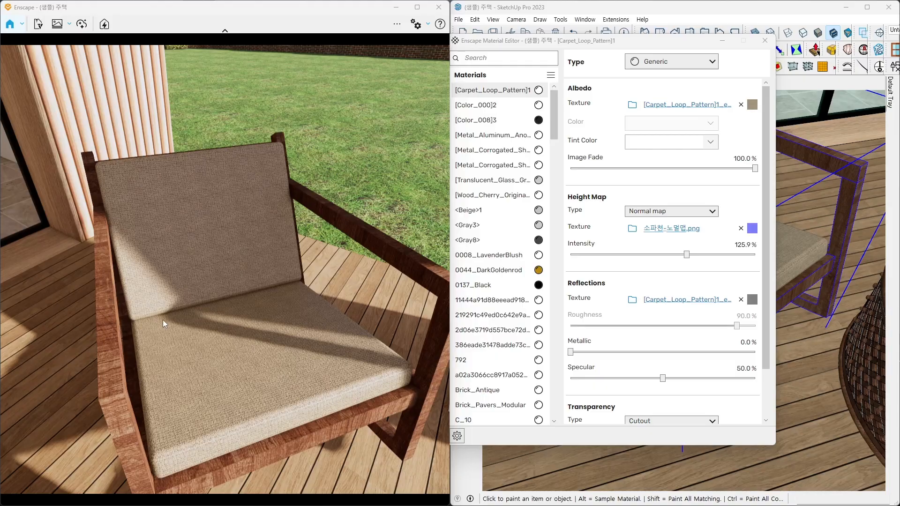
{"action": "right_click_drag", "start_coordinate": [163, 321], "coordinate": [244, 281]}
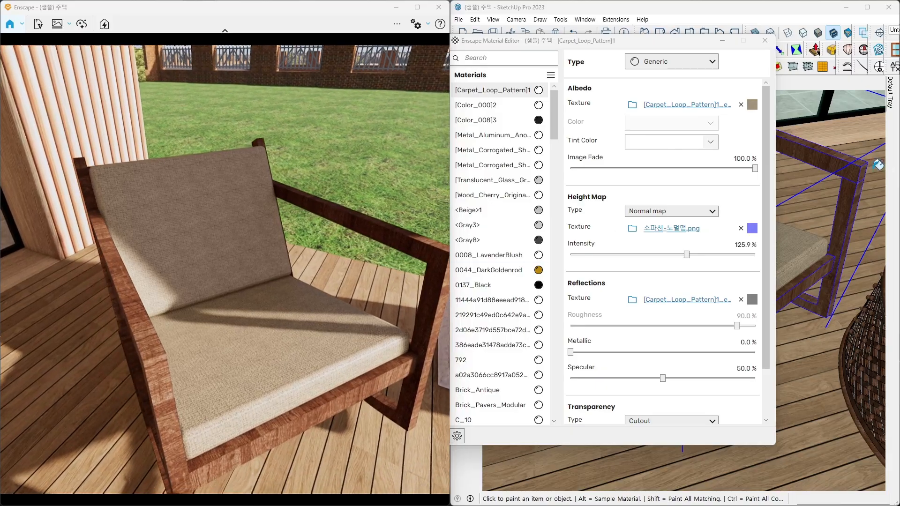
- Sample the wood of the chair's armrest in the SketchUp model to load loft-brown_nw05 into the Enscape Material Editor
{"action": "mouse_move", "coordinate": [626, 43]}
{"action": "left_mouse_down"}
{"action": "mouse_move", "coordinate": [602, 56]}
{"action": "mouse_move", "coordinate": [516, 65]}
{"action": "mouse_move", "coordinate": [455, 27]}
{"action": "mouse_move", "coordinate": [361, 14]}
{"action": "mouse_move", "coordinate": [330, 20]}
{"action": "left_mouse_up"}
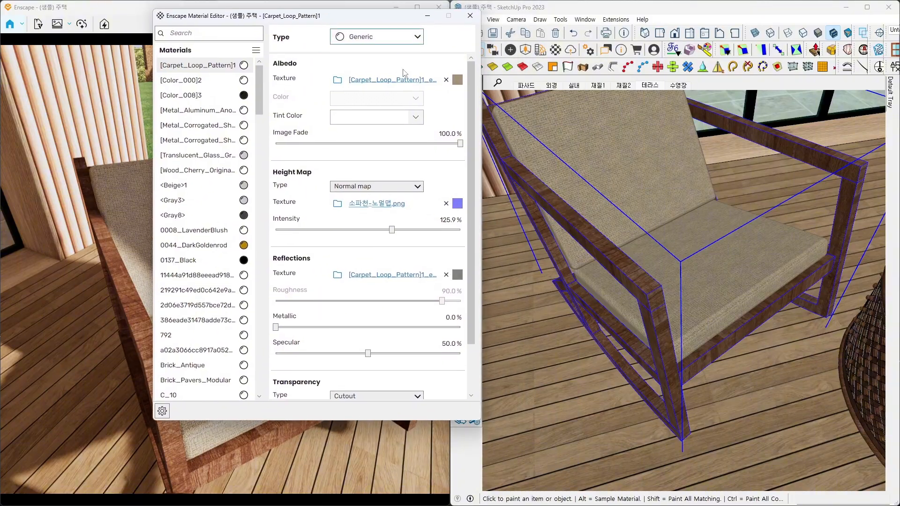
{"action": "left_click", "coordinate": [495, 80]}
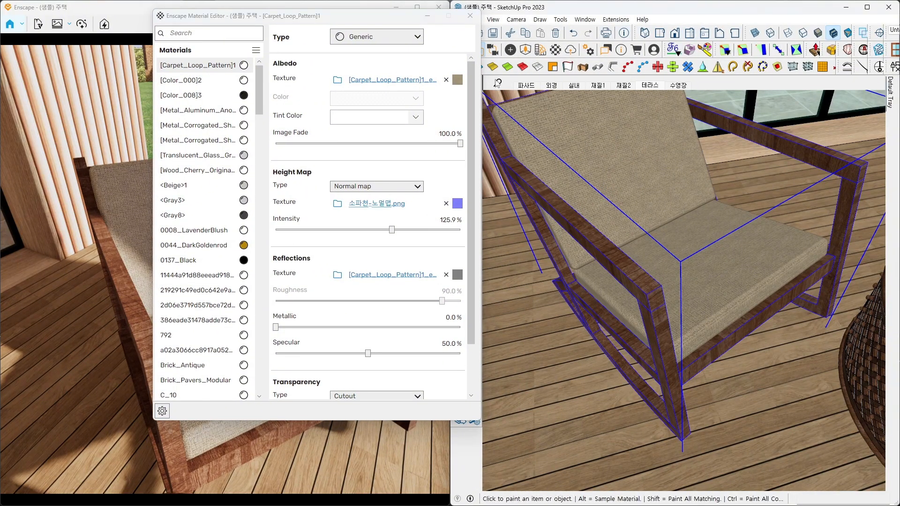
{"action": "left_click_drag", "start_coordinate": [387, 28], "coordinate": [317, 94]}
{"action": "left_click", "coordinate": [459, 88]}
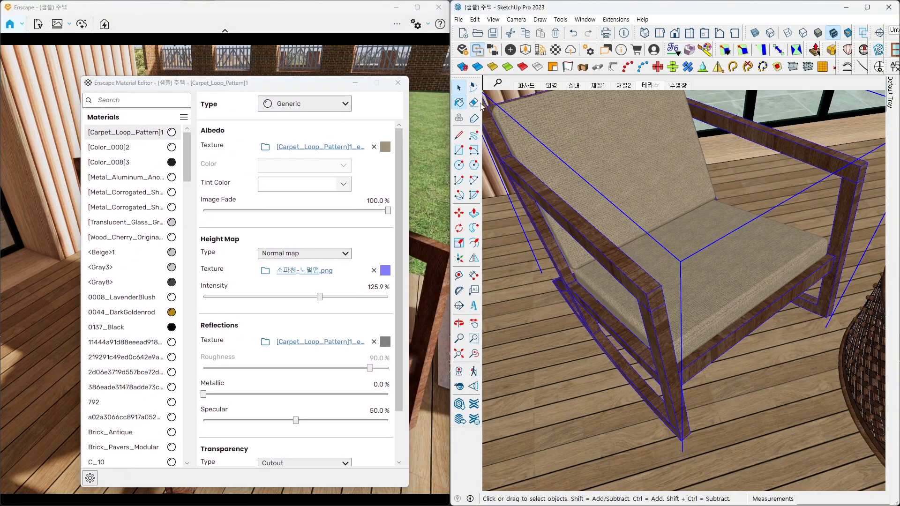
{"action": "key", "text": "b"}
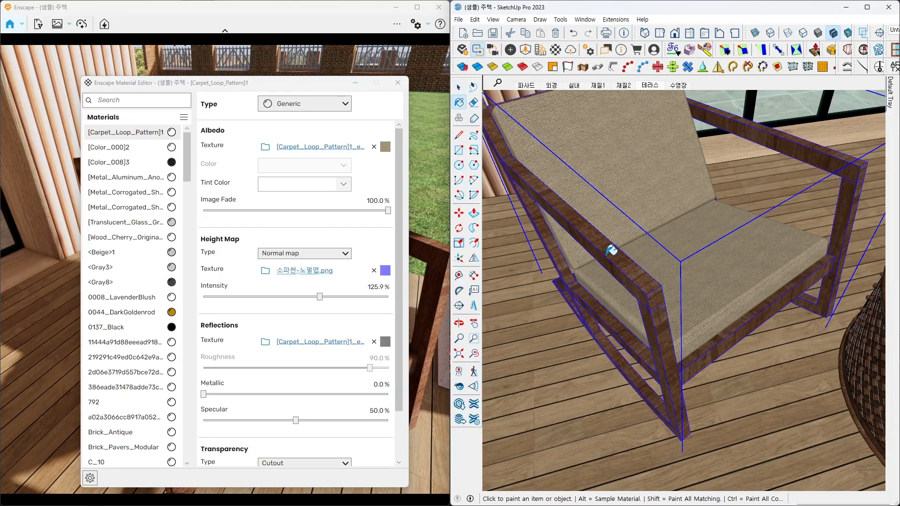
{"action": "key", "text": "alt"}
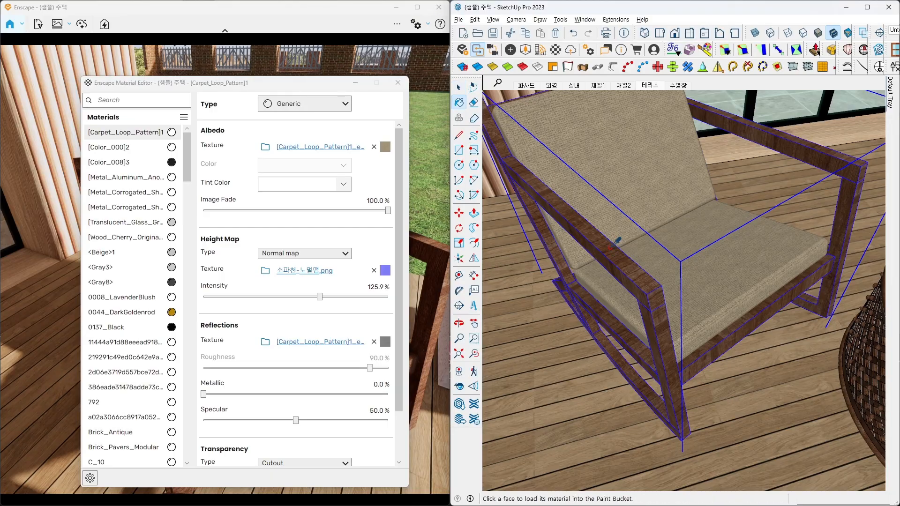
{"action": "left_click", "coordinate": [611, 249], "text": "alt"}
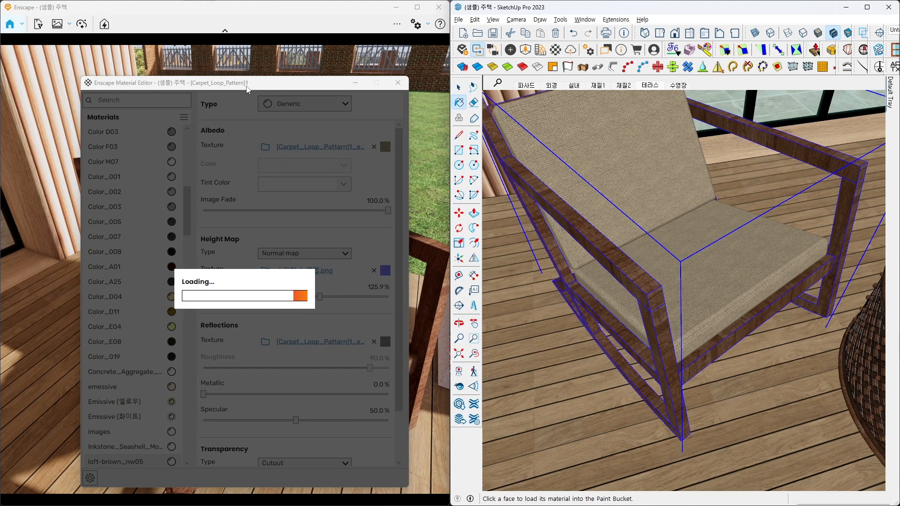
{"action": "mouse_move", "coordinate": [266, 84]}
{"action": "left_mouse_down"}
{"action": "mouse_move", "coordinate": [356, 84]}
{"action": "mouse_move", "coordinate": [631, 53]}
{"action": "mouse_move", "coordinate": [649, 32]}
{"action": "left_mouse_up"}
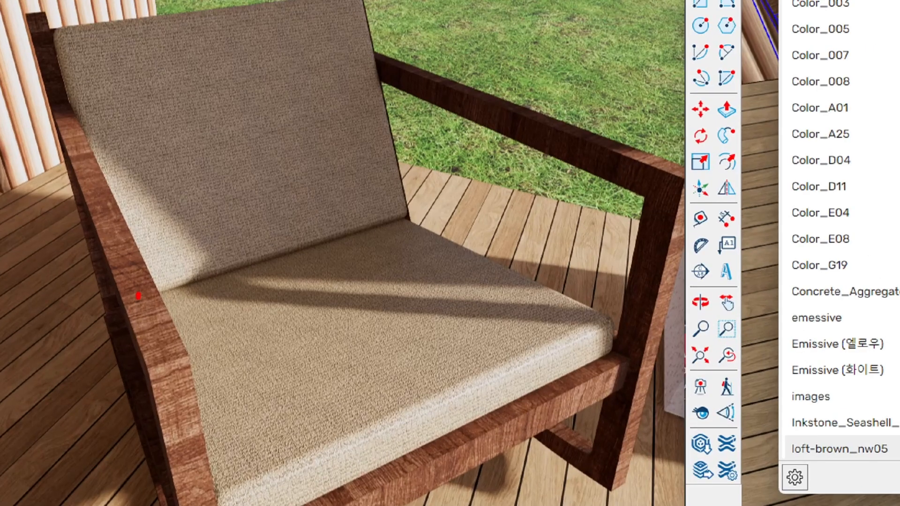
- Set the height map type of loft-brown_nw05 to Normal map
{"action": "left_click_drag", "start_coordinate": [138, 296], "coordinate": [174, 286]}
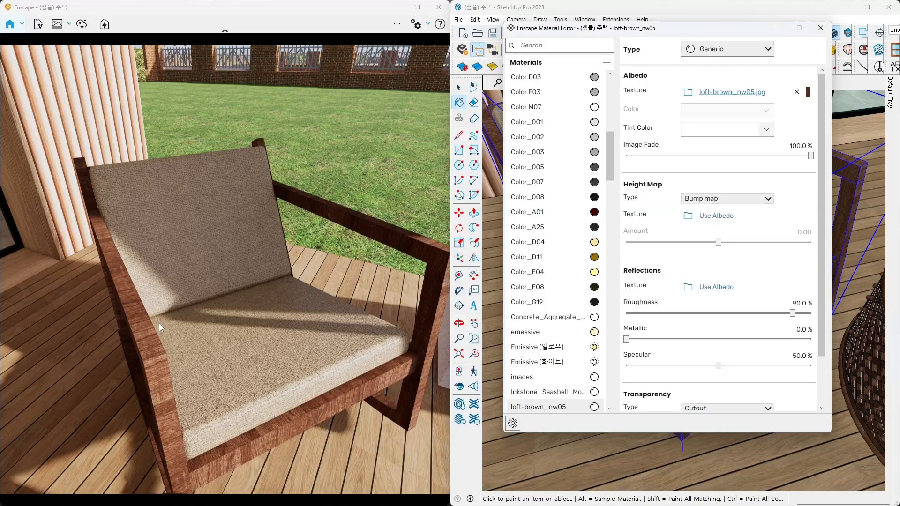
{"action": "right_click_drag", "start_coordinate": [176, 300], "coordinate": [150, 337]}
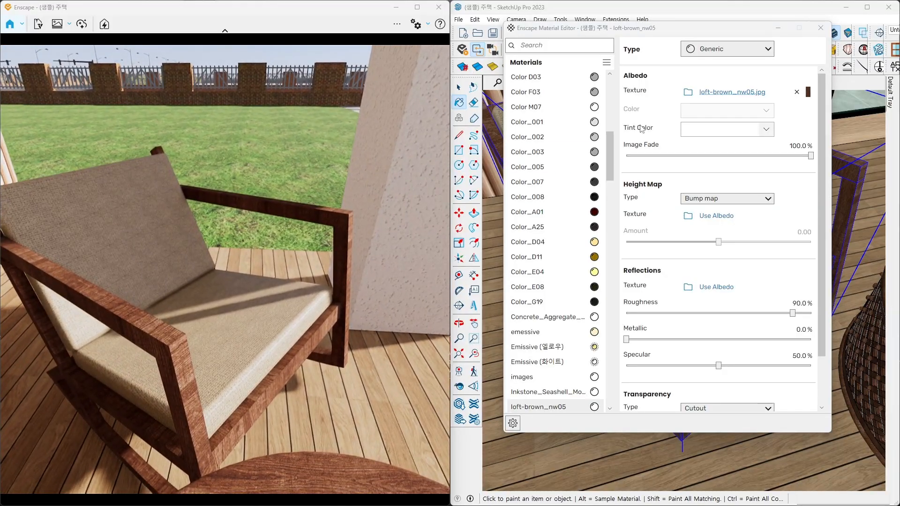
{"action": "left_click_drag", "start_coordinate": [750, 29], "coordinate": [686, 27]}
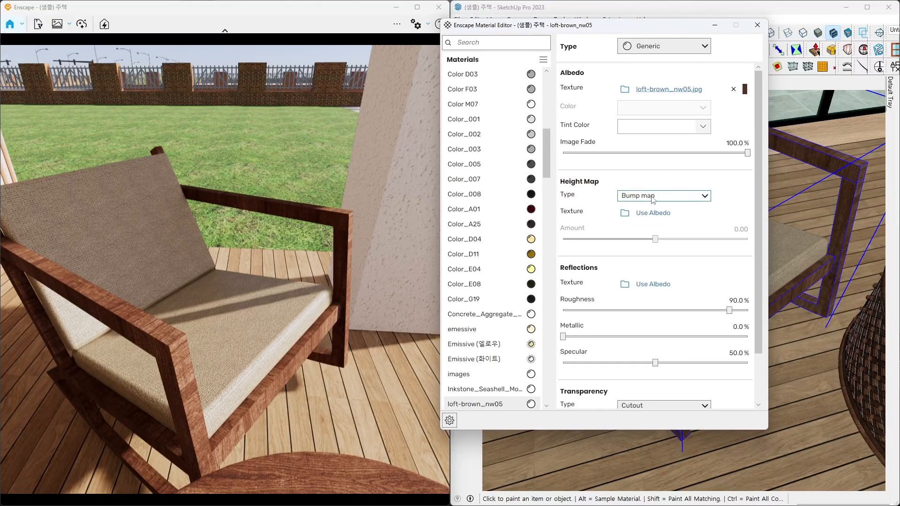
{"action": "left_click", "coordinate": [645, 214]}
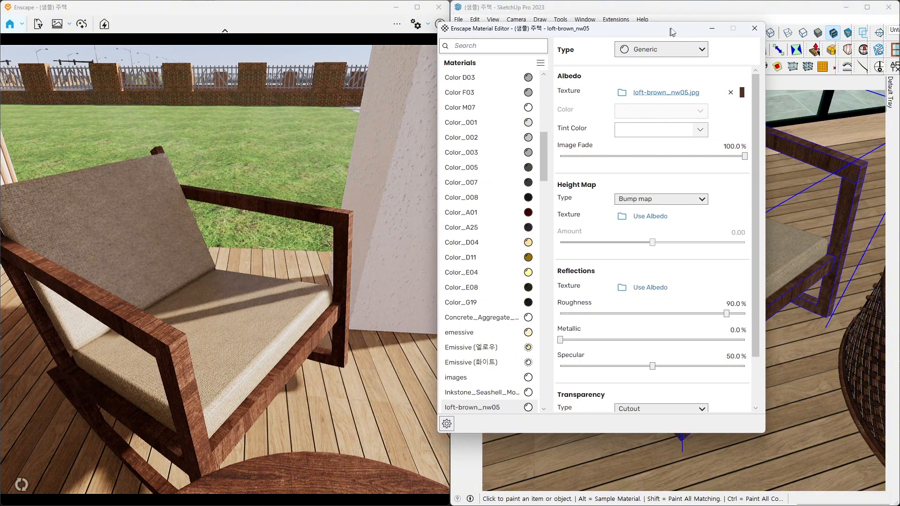
{"action": "left_click_drag", "start_coordinate": [672, 32], "coordinate": [676, 30]}
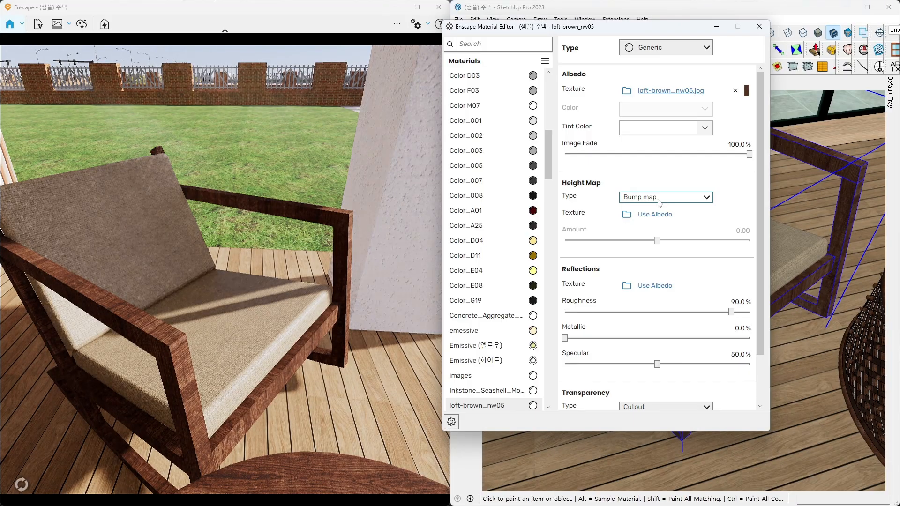
{"action": "left_click", "coordinate": [660, 201]}
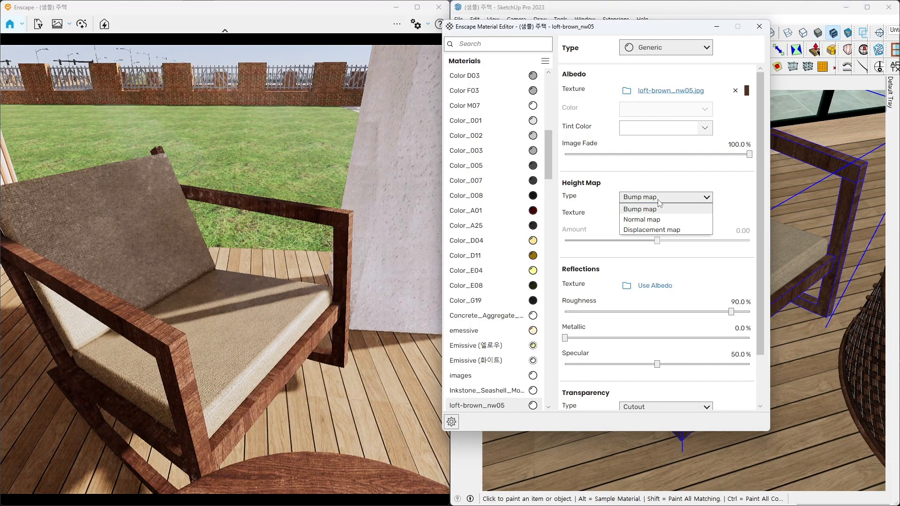
{"action": "left_click", "coordinate": [651, 220]}
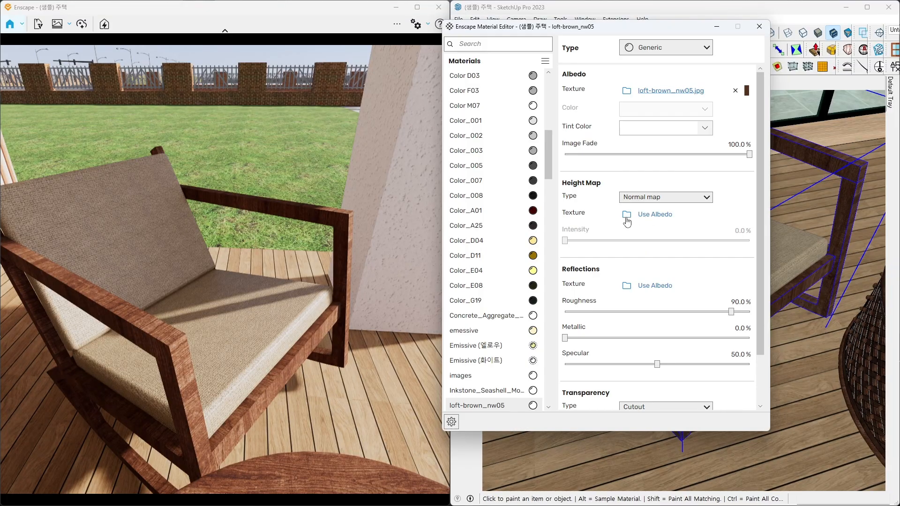
- Load 소파나무-노멀맵.png as the normal map texture of loft-brown_nw05
{"action": "mouse_move", "coordinate": [627, 222]}
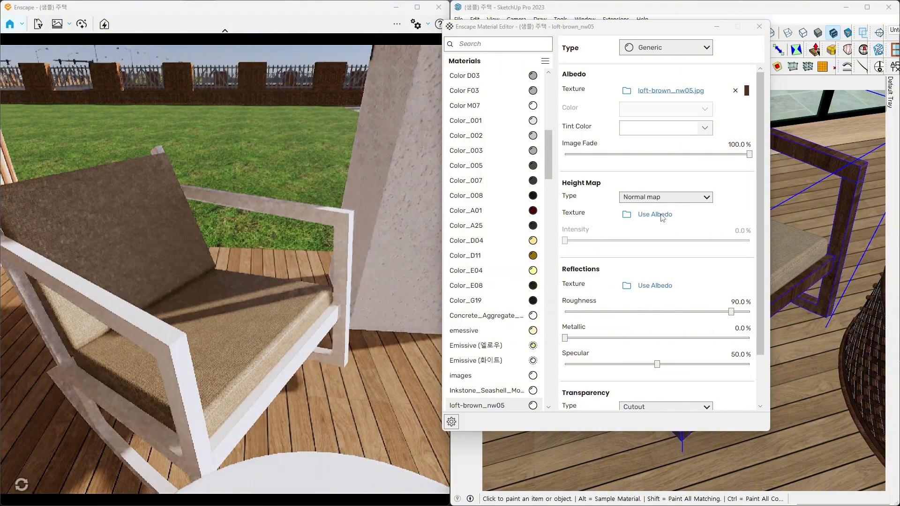
{"action": "left_click", "coordinate": [650, 215]}
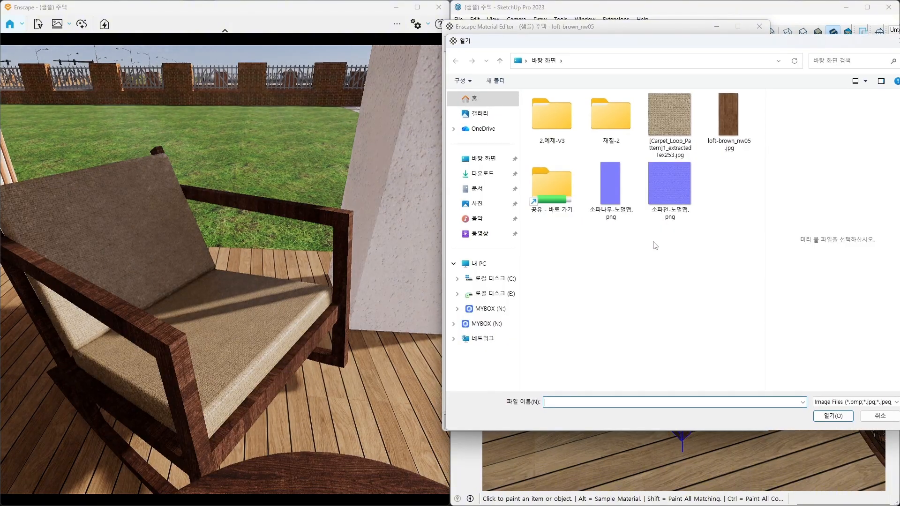
{"action": "left_click", "coordinate": [617, 183]}
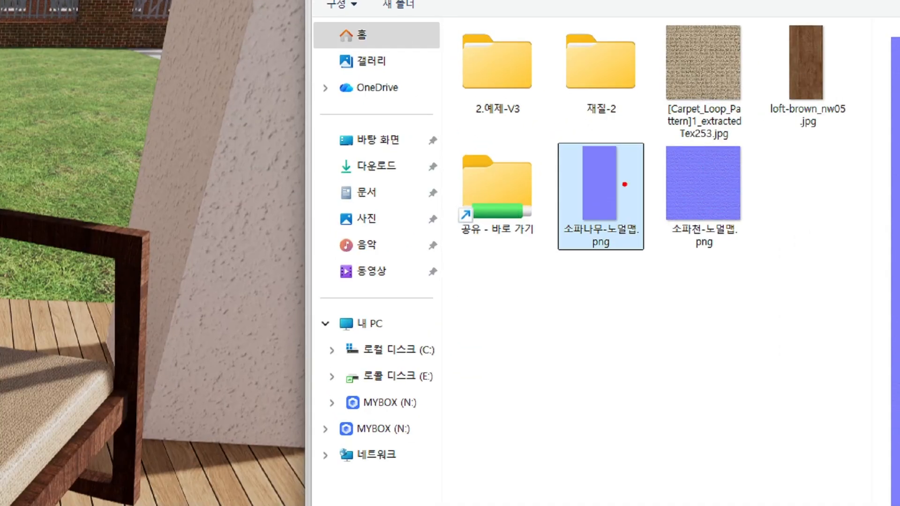
{"action": "mouse_move", "coordinate": [619, 282]}
{"action": "left_mouse_down"}
{"action": "mouse_move", "coordinate": [560, 263]}
{"action": "mouse_move", "coordinate": [624, 164]}
{"action": "mouse_move", "coordinate": [583, 271]}
{"action": "left_mouse_up"}
{"action": "key", "text": "Escape"}
{"action": "double_click", "coordinate": [608, 194]}
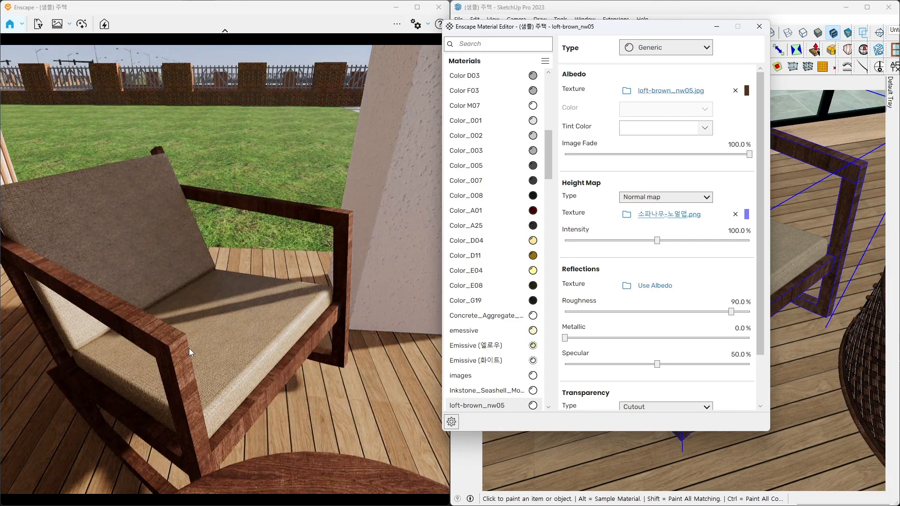
- Examine the wood relief on the chair's armrests and the round table in the Enscape render from several angles
{"action": "right_click_drag", "start_coordinate": [187, 347], "coordinate": [226, 330]}
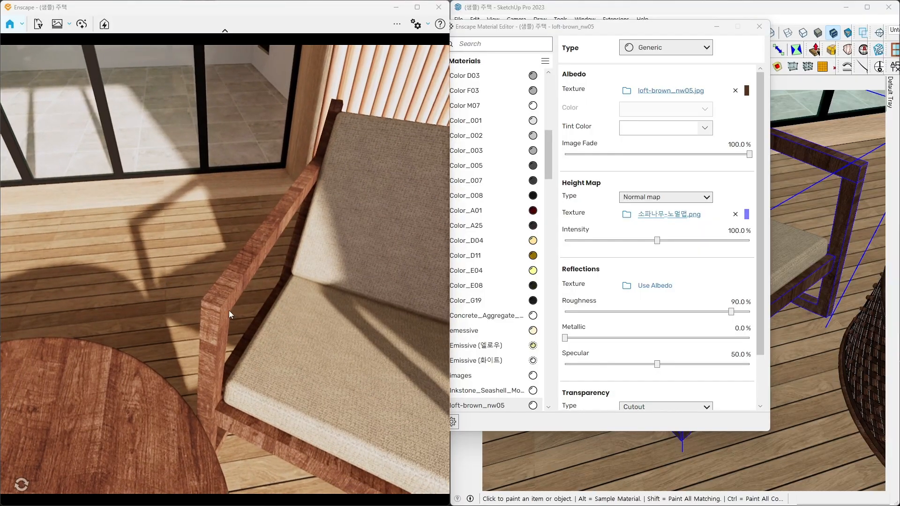
{"action": "right_click_drag", "start_coordinate": [229, 310], "coordinate": [195, 311]}
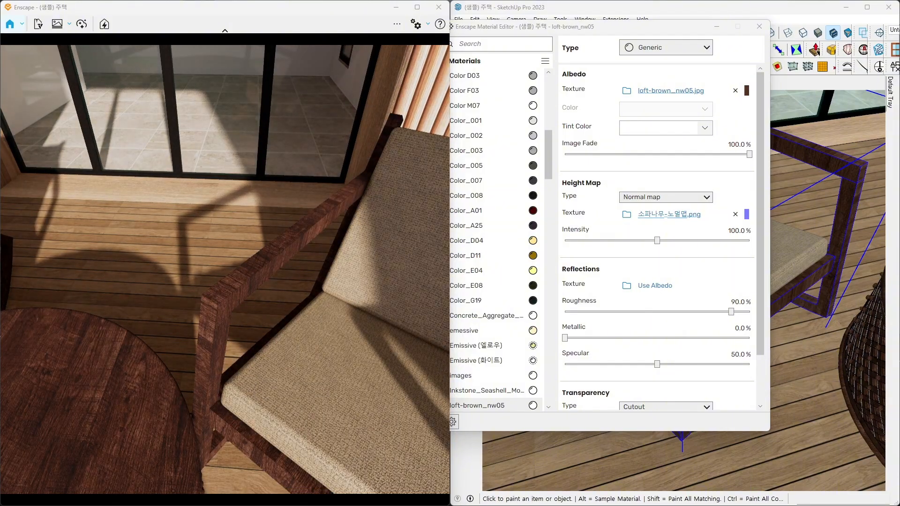
{"action": "right_click_drag", "start_coordinate": [220, 319], "coordinate": [252, 295]}
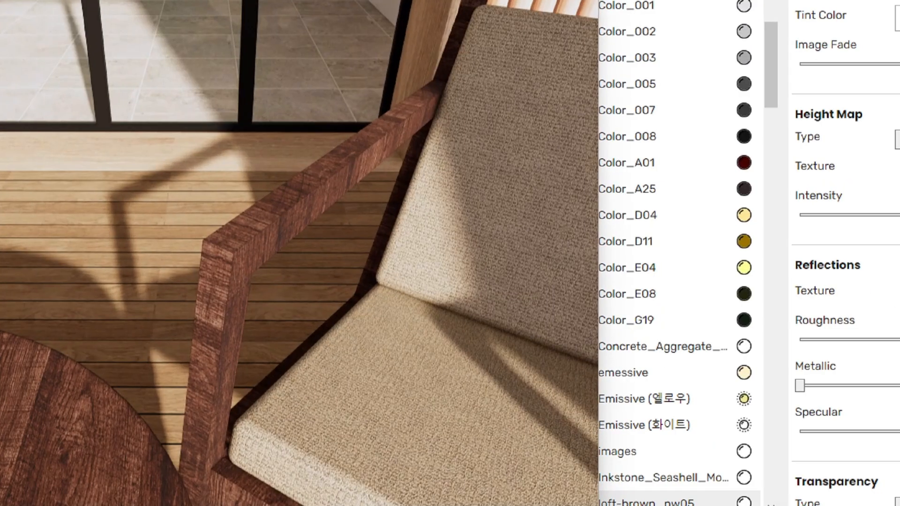
{"action": "left_click_drag", "start_coordinate": [234, 299], "coordinate": [234, 230]}
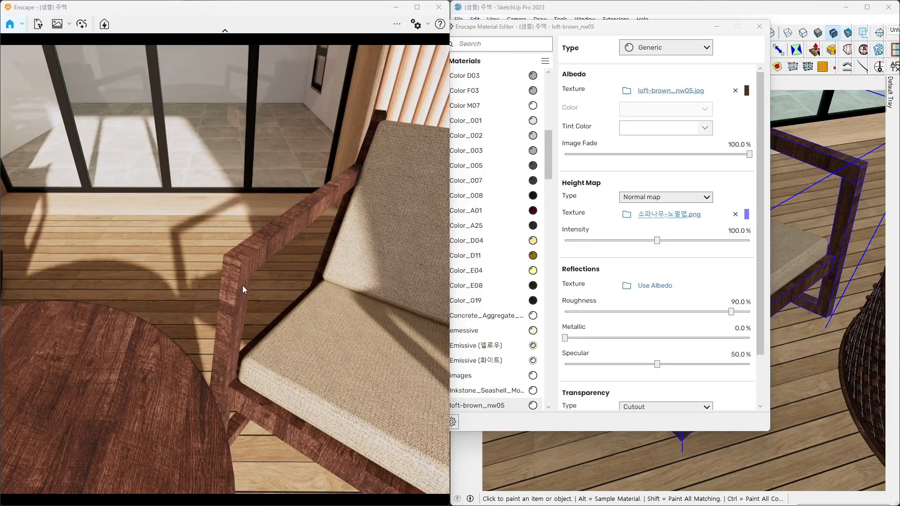
{"action": "right_click_drag", "start_coordinate": [236, 294], "coordinate": [408, 305]}
{"action": "right_click_drag", "start_coordinate": [197, 293], "coordinate": [151, 293]}
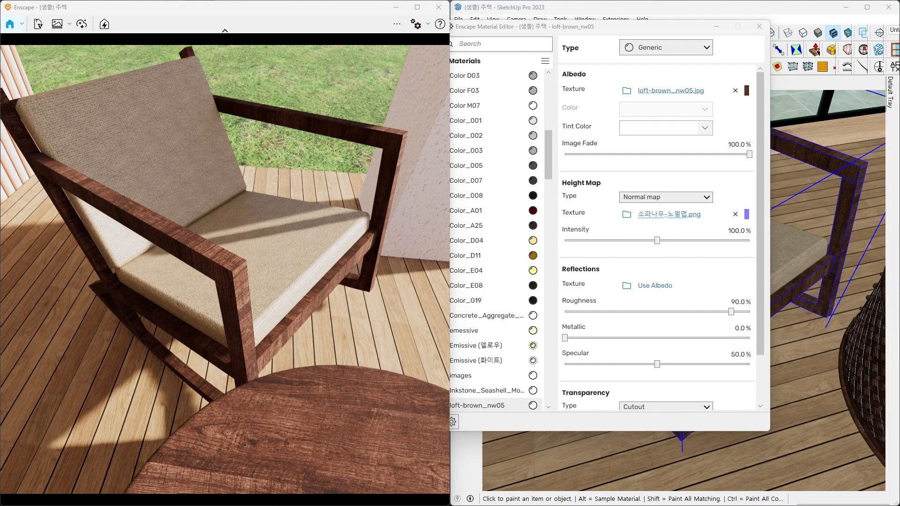
{"action": "right_click_drag", "start_coordinate": [237, 276], "coordinate": [193, 275]}
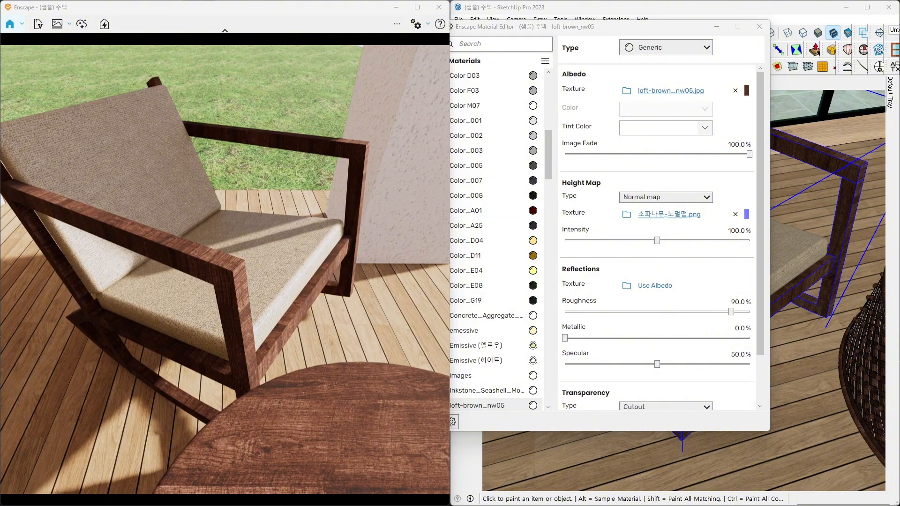
- Switch to the text notes, highlight the lines on colour reflection (러프너스) and material reflection (texture), and return to Enscape
{"action": "key", "text": "alt+Tab"}
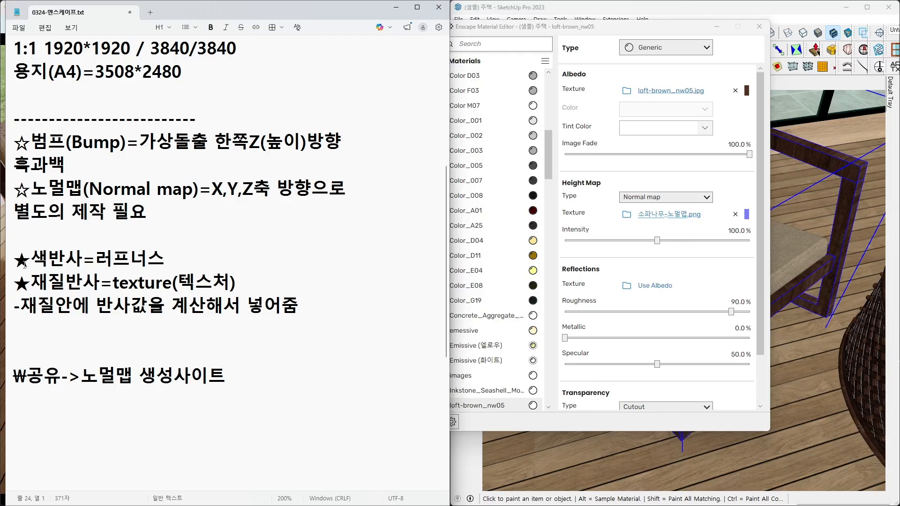
{"action": "left_click_drag", "start_coordinate": [15, 257], "coordinate": [184, 255]}
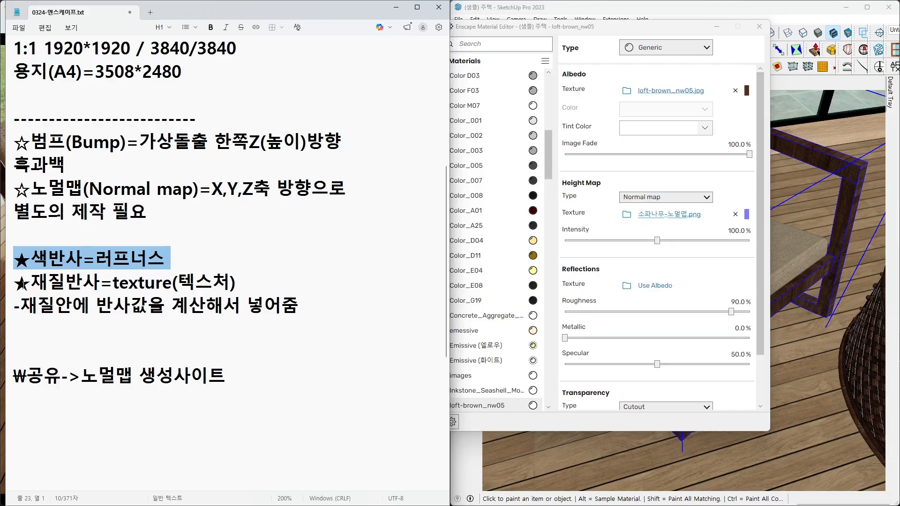
{"action": "left_click_drag", "start_coordinate": [16, 283], "coordinate": [243, 284]}
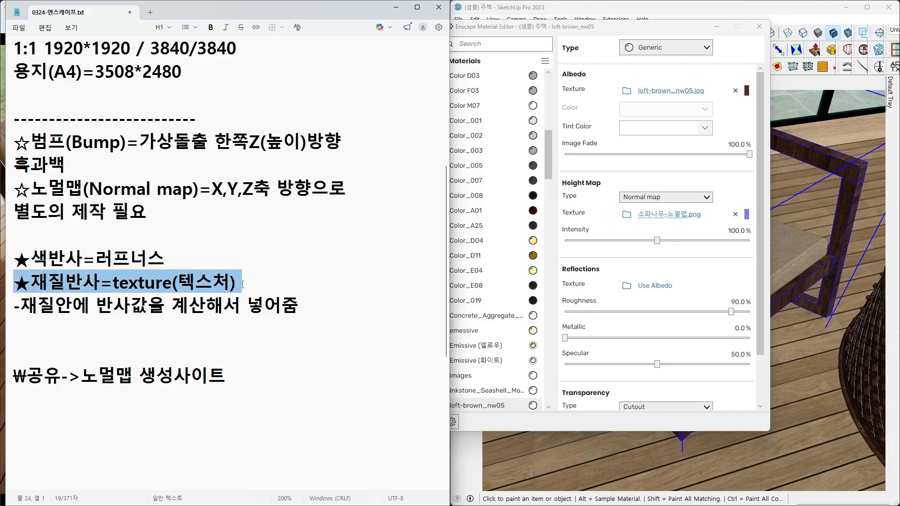
{"action": "left_click", "coordinate": [396, 7]}
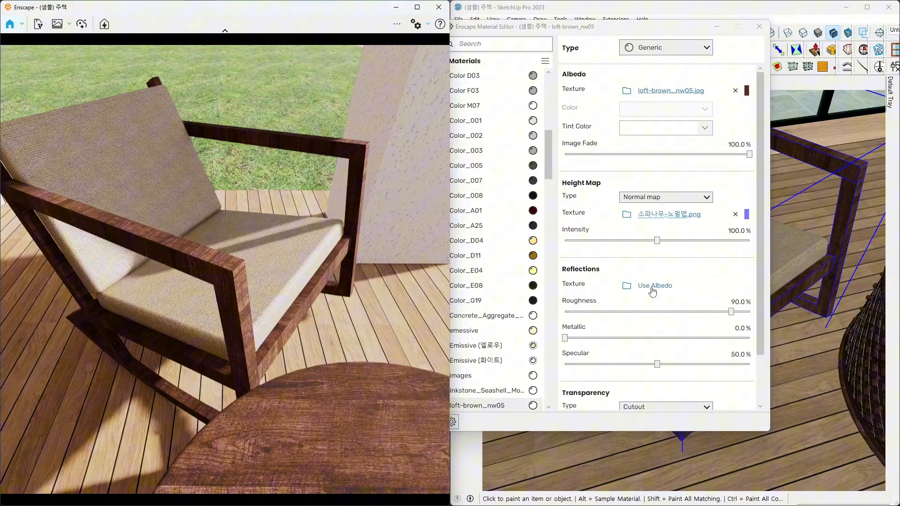
- Use the albedo texture as the reflections texture of loft-brown_nw05 and view the chair's wood from above
{"action": "left_click", "coordinate": [636, 286]}
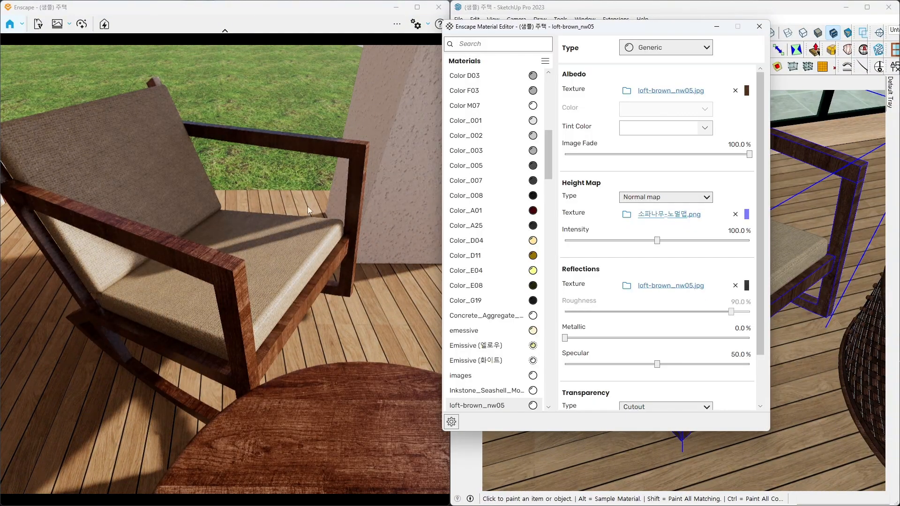
{"action": "left_click", "coordinate": [260, 144]}
{"action": "mouse_move", "coordinate": [261, 141]}
{"action": "right_mouse_down"}
{"action": "mouse_move", "coordinate": [263, 178]}
{"action": "mouse_move", "coordinate": [258, 150]}
{"action": "right_mouse_up"}
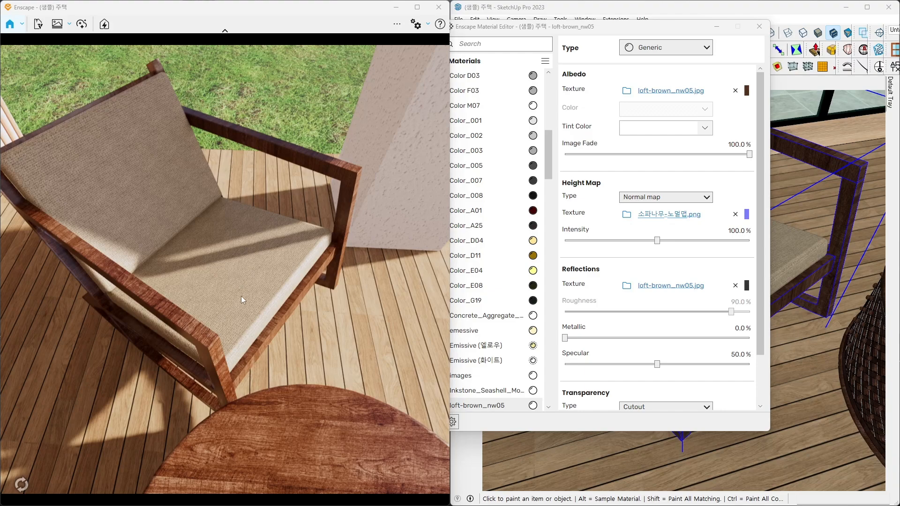
- Examine the reflections on the chair's wooden frame, backrest post and the round table in the Enscape render from several angles
{"action": "mouse_move", "coordinate": [241, 296]}
{"action": "right_mouse_down"}
{"action": "mouse_move", "coordinate": [253, 301]}
{"action": "mouse_move", "coordinate": [132, 281]}
{"action": "right_mouse_up"}
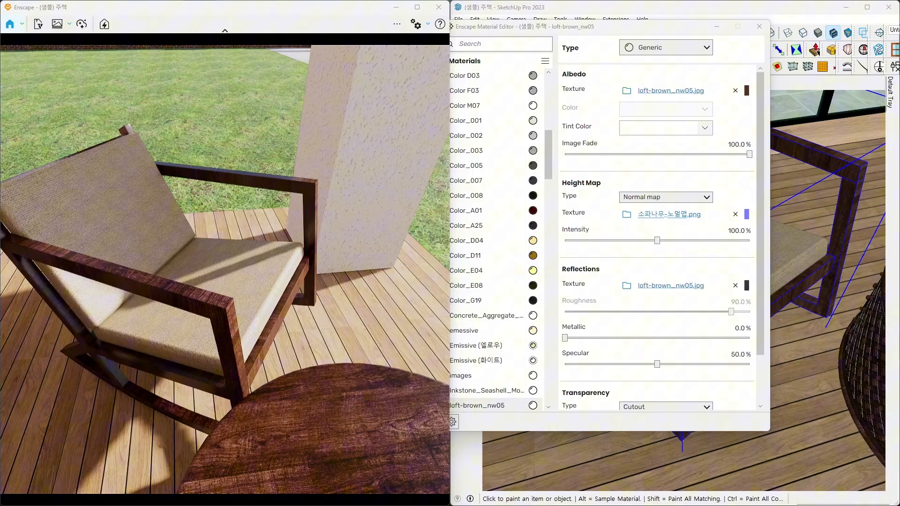
{"action": "mouse_move", "coordinate": [284, 304]}
{"action": "right_mouse_down"}
{"action": "mouse_move", "coordinate": [237, 330]}
{"action": "mouse_move", "coordinate": [213, 320]}
{"action": "mouse_move", "coordinate": [229, 326]}
{"action": "mouse_move", "coordinate": [218, 299]}
{"action": "mouse_move", "coordinate": [268, 290]}
{"action": "mouse_move", "coordinate": [247, 291]}
{"action": "mouse_move", "coordinate": [249, 259]}
{"action": "right_mouse_up"}
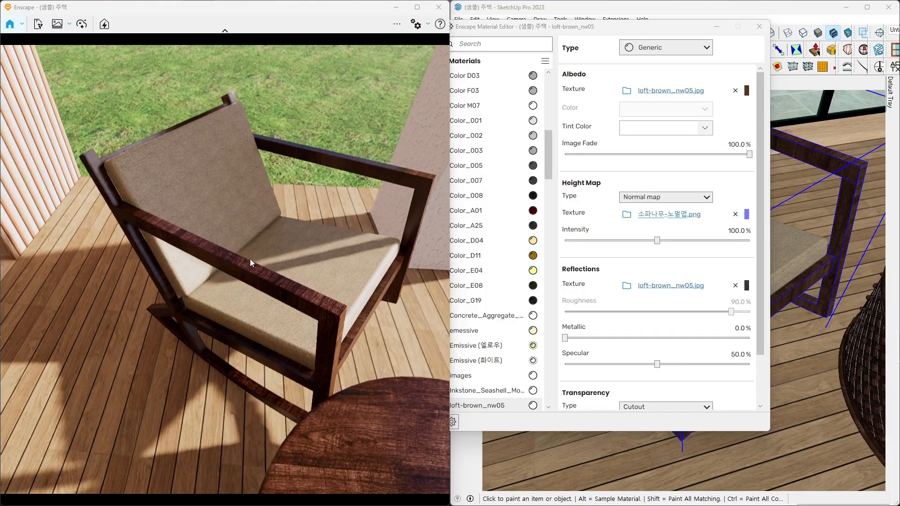
{"action": "mouse_move", "coordinate": [115, 194]}
{"action": "left_mouse_down"}
{"action": "mouse_move", "coordinate": [74, 157]}
{"action": "mouse_move", "coordinate": [91, 187]}
{"action": "left_mouse_up"}
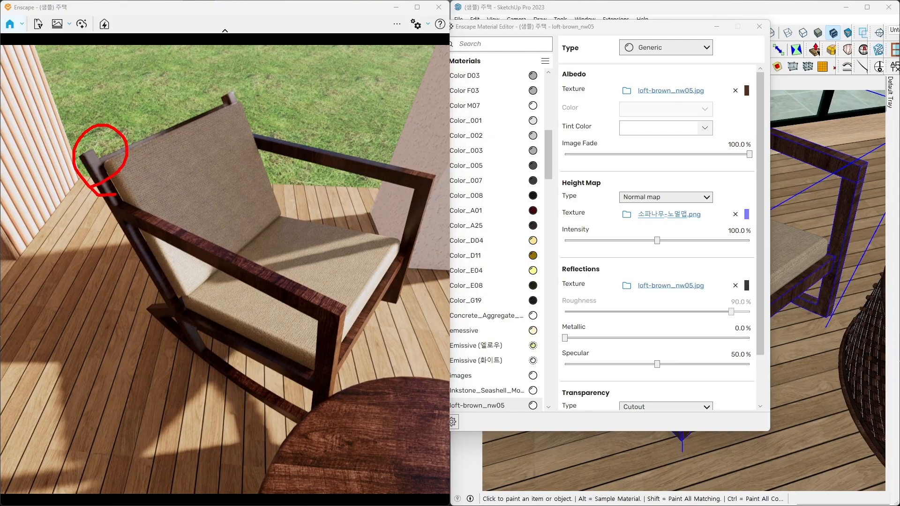
{"action": "key", "text": "Escape"}
- Open the roughness texture settings of loft-brown_nw05 and invert its reflections texture
{"action": "left_click", "coordinate": [667, 287]}
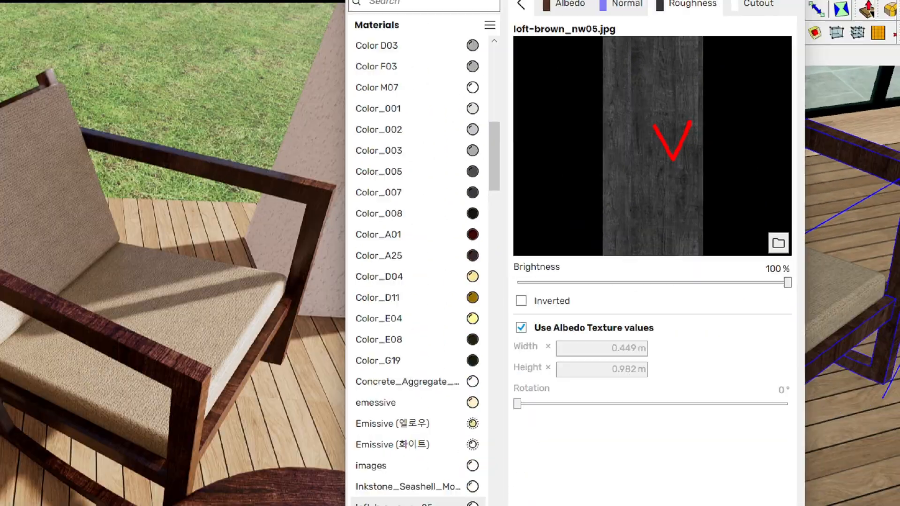
{"action": "key", "text": "Escape"}
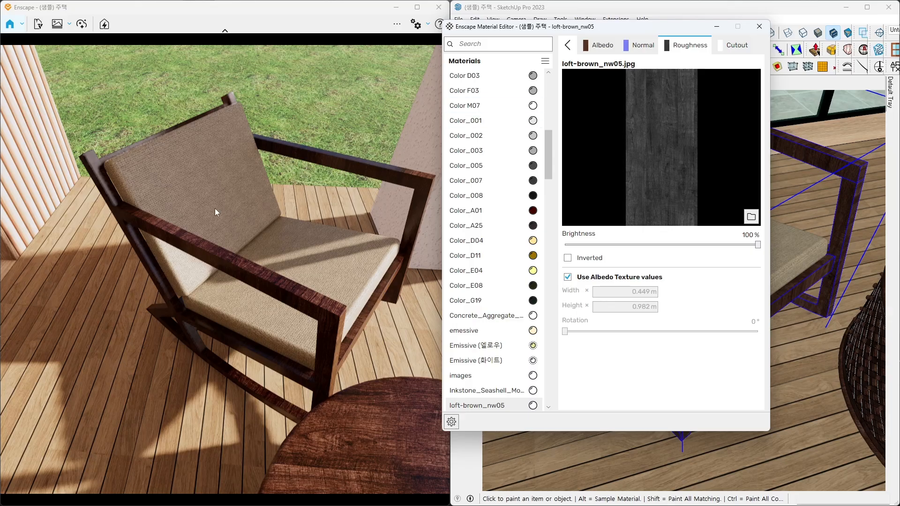
{"action": "right_click_drag", "start_coordinate": [165, 204], "coordinate": [139, 213]}
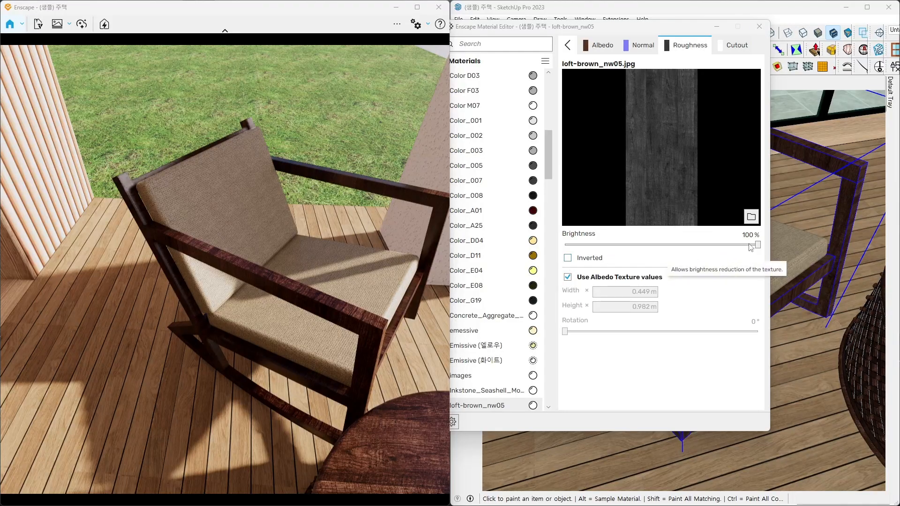
{"action": "left_click", "coordinate": [567, 258]}
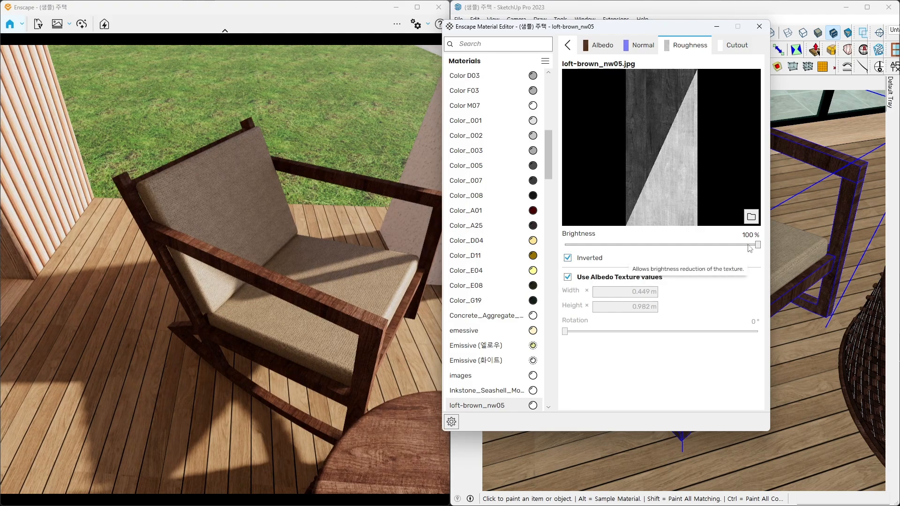
- Lower the loft-brown_nw05 roughness texture's brightness to 16% with inversion on and check the rocking chair in the render
{"action": "left_click_drag", "start_coordinate": [758, 246], "coordinate": [747, 245]}
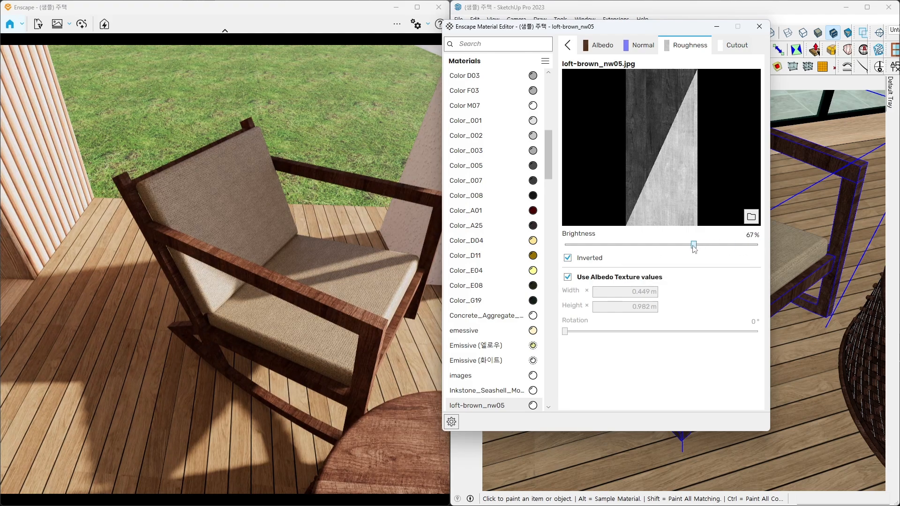
{"action": "left_click_drag", "start_coordinate": [693, 245], "coordinate": [690, 246]}
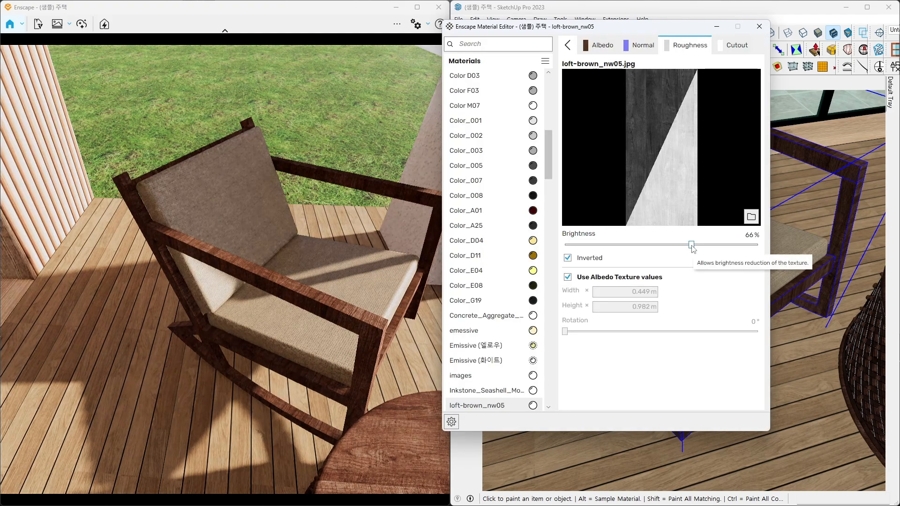
{"action": "left_click_drag", "start_coordinate": [692, 245], "coordinate": [689, 246]}
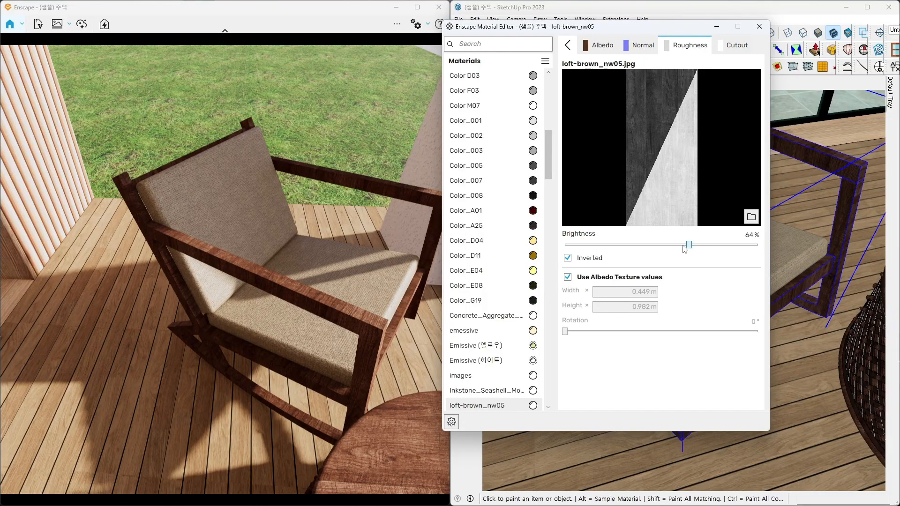
{"action": "left_click_drag", "start_coordinate": [631, 244], "coordinate": [628, 247]}
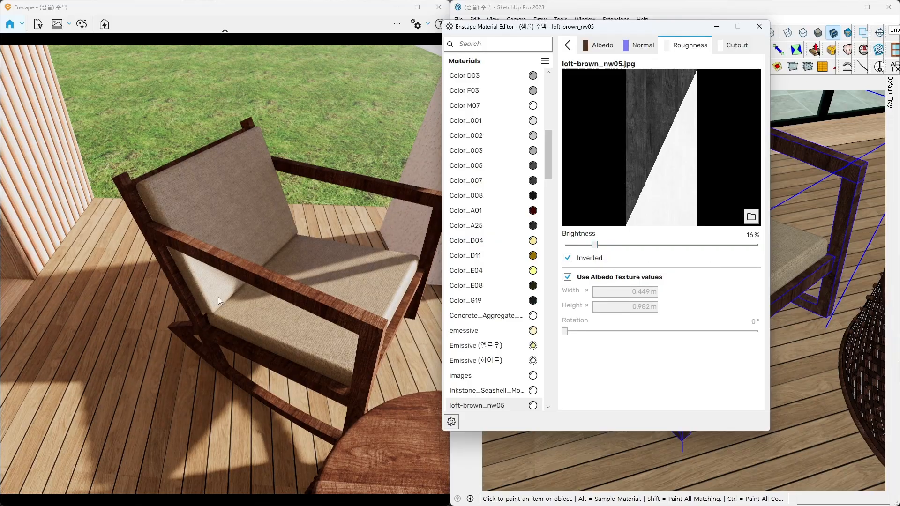
{"action": "mouse_move", "coordinate": [247, 301]}
{"action": "right_mouse_down"}
{"action": "mouse_move", "coordinate": [267, 316]}
{"action": "mouse_move", "coordinate": [327, 297]}
{"action": "mouse_move", "coordinate": [282, 310]}
{"action": "right_mouse_up"}
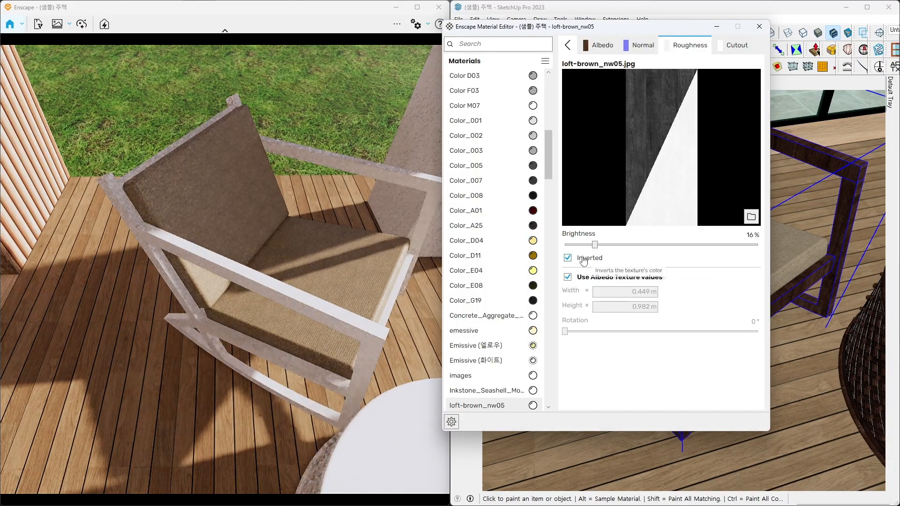
- Turn off inversion of the roughness texture, set its brightness to 100%, and check the chair and table reflections
{"action": "left_click", "coordinate": [569, 259]}
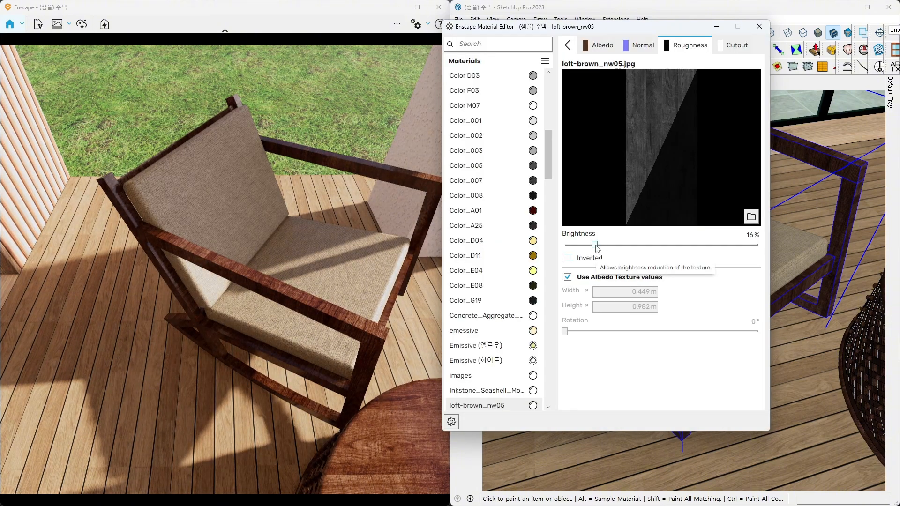
{"action": "left_click_drag", "start_coordinate": [596, 245], "coordinate": [778, 248]}
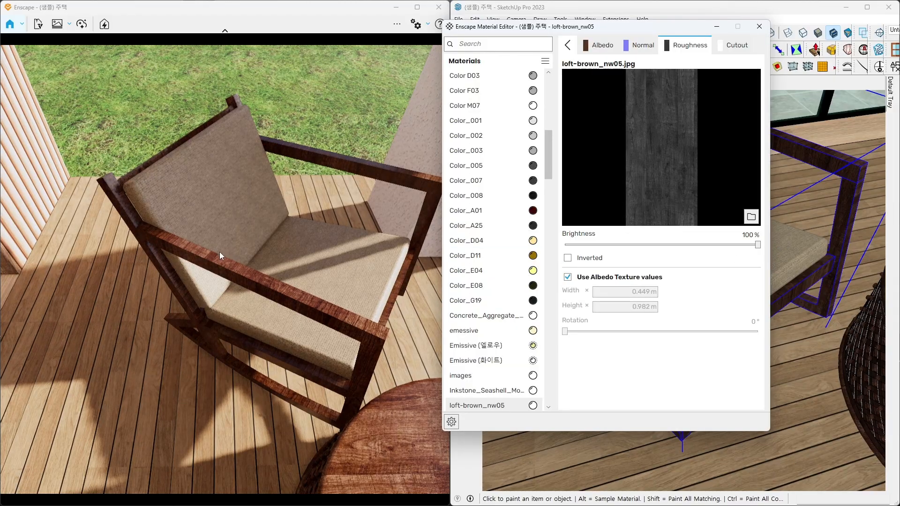
{"action": "right_click_drag", "start_coordinate": [220, 252], "coordinate": [171, 252]}
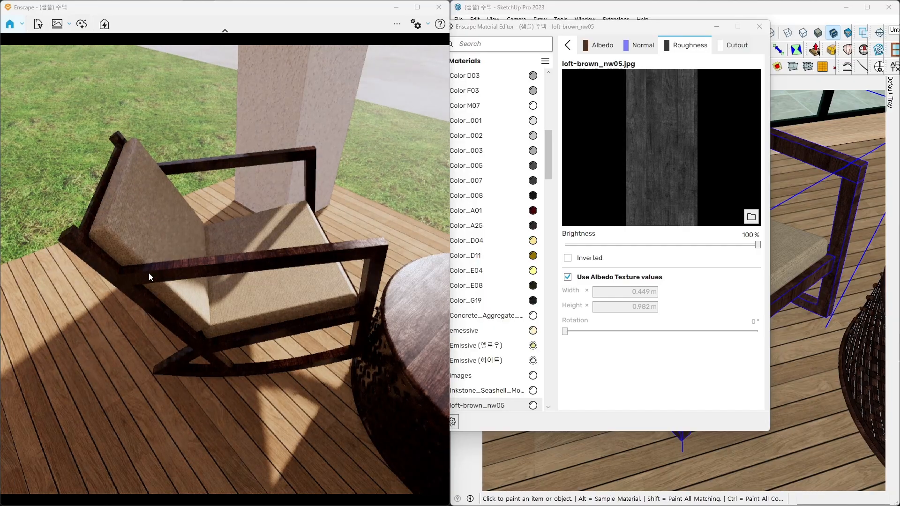
{"action": "right_click_drag", "start_coordinate": [191, 281], "coordinate": [339, 287]}
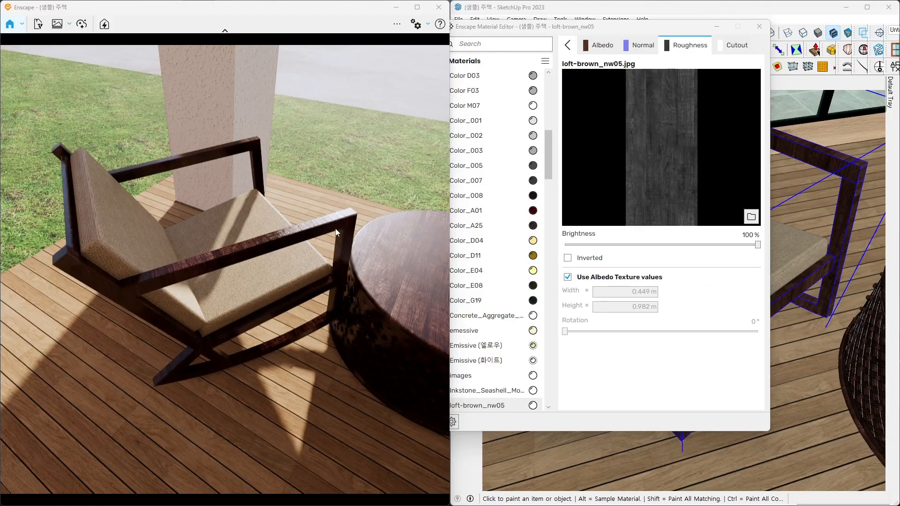
{"action": "right_click_drag", "start_coordinate": [317, 240], "coordinate": [335, 240]}
{"action": "scroll", "coordinate": [319, 244], "scroll_direction": "up", "scroll_amount": 3}
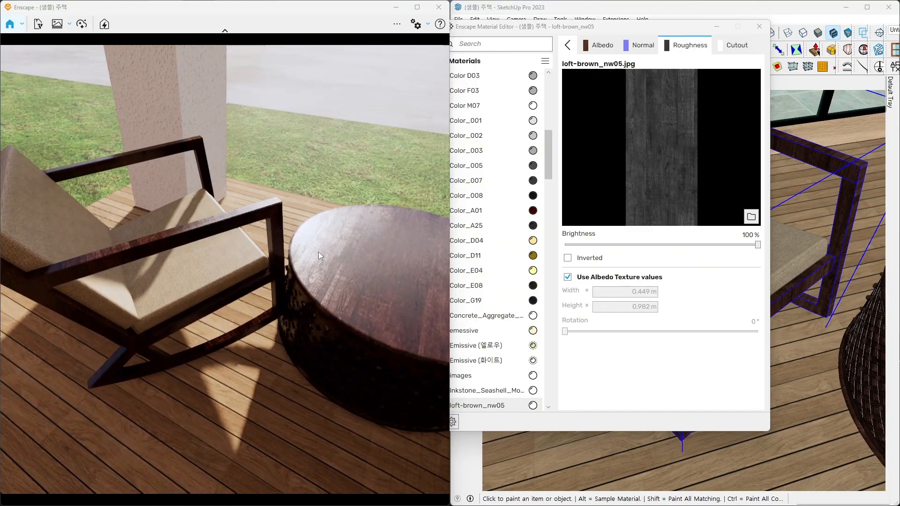
- Return to the main settings of the loft-brown_nw05 material and set its specular value to 28%
{"action": "left_click", "coordinate": [569, 47]}
{"action": "left_click", "coordinate": [569, 46]}
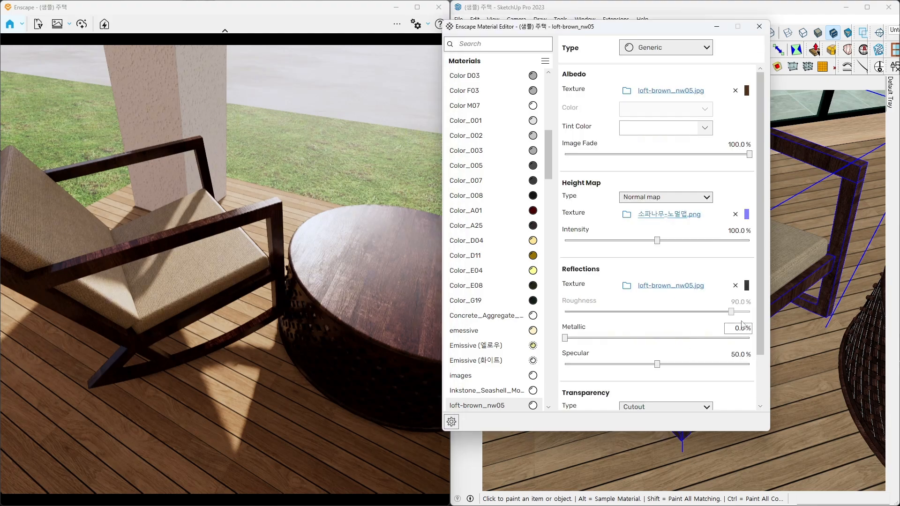
{"action": "scroll", "coordinate": [761, 301], "scroll_direction": "down", "scroll_amount": 2}
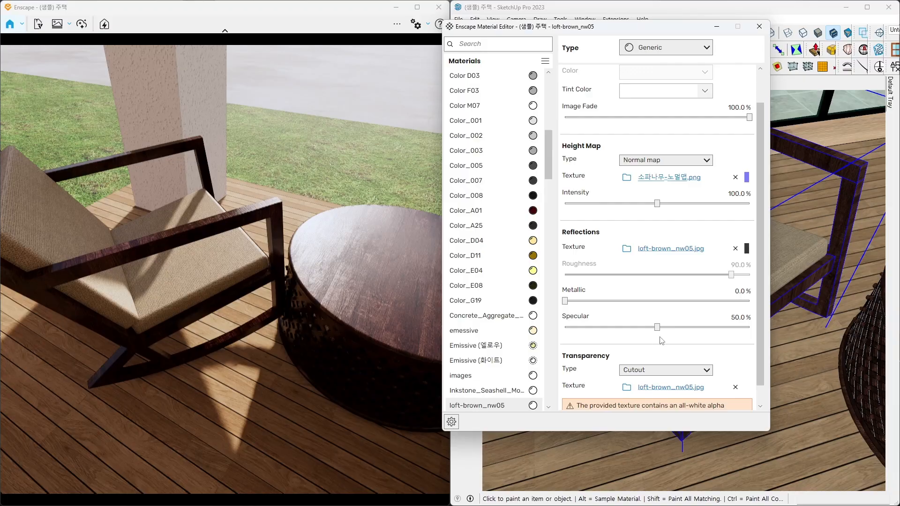
{"action": "left_click_drag", "start_coordinate": [658, 328], "coordinate": [630, 328]}
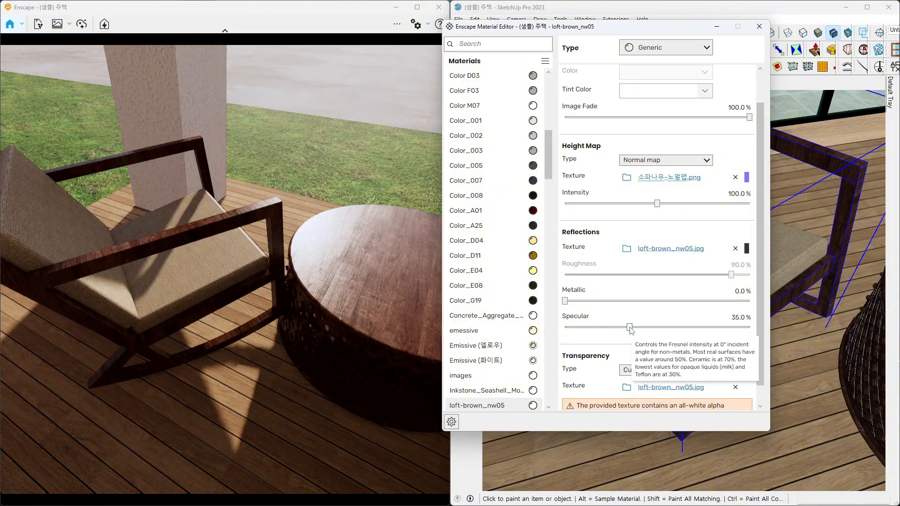
{"action": "left_click_drag", "start_coordinate": [629, 328], "coordinate": [621, 327]}
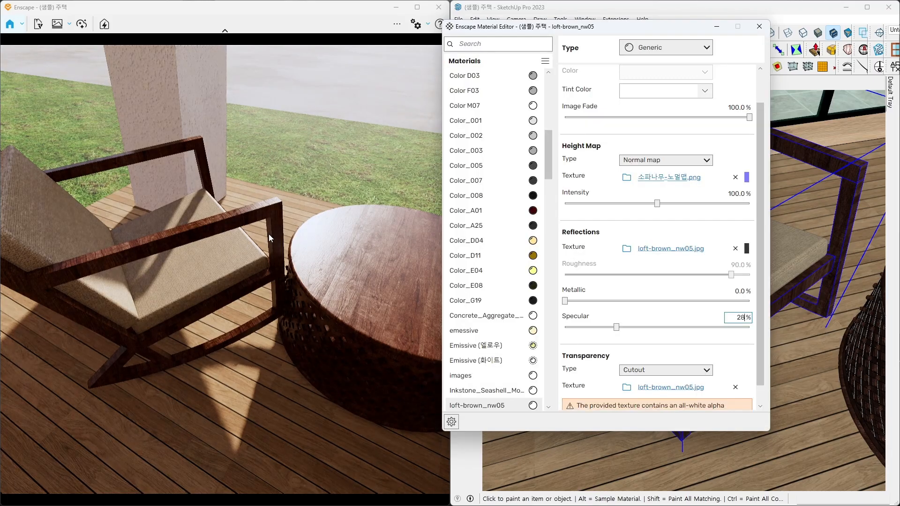
- Examine the wood reflections on the rocking chair and the round table from several angles in the render
{"action": "left_click", "coordinate": [270, 257]}
{"action": "mouse_move", "coordinate": [347, 277]}
{"action": "right_mouse_down"}
{"action": "mouse_move", "coordinate": [370, 279]}
{"action": "mouse_move", "coordinate": [347, 277]}
{"action": "right_mouse_up"}
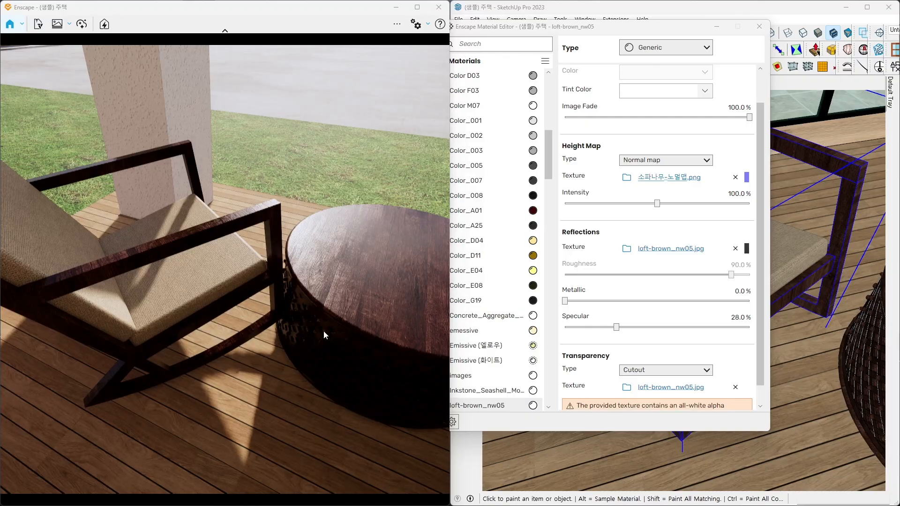
{"action": "right_click_drag", "start_coordinate": [343, 234], "coordinate": [195, 261]}
{"action": "right_click_drag", "start_coordinate": [385, 226], "coordinate": [357, 211]}
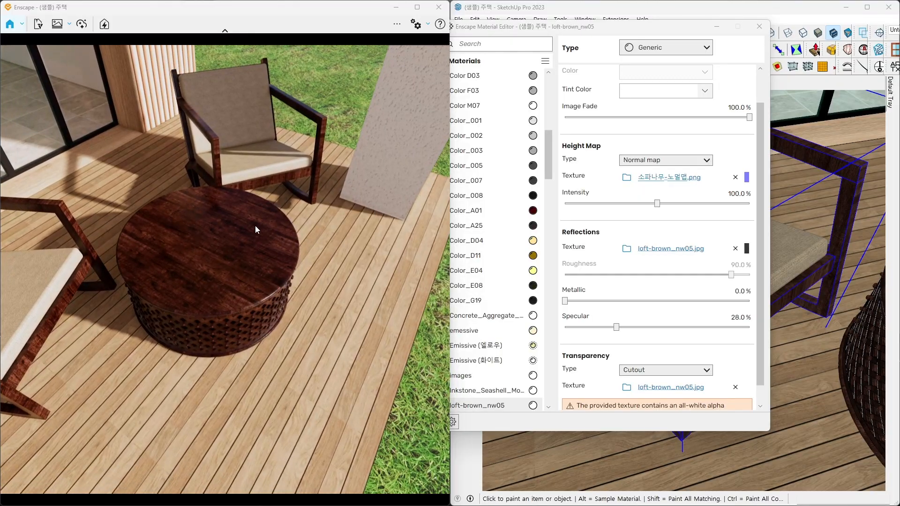
{"action": "mouse_move", "coordinate": [255, 226]}
{"action": "right_mouse_down"}
{"action": "mouse_move", "coordinate": [257, 243]}
{"action": "mouse_move", "coordinate": [261, 230]}
{"action": "right_mouse_up"}
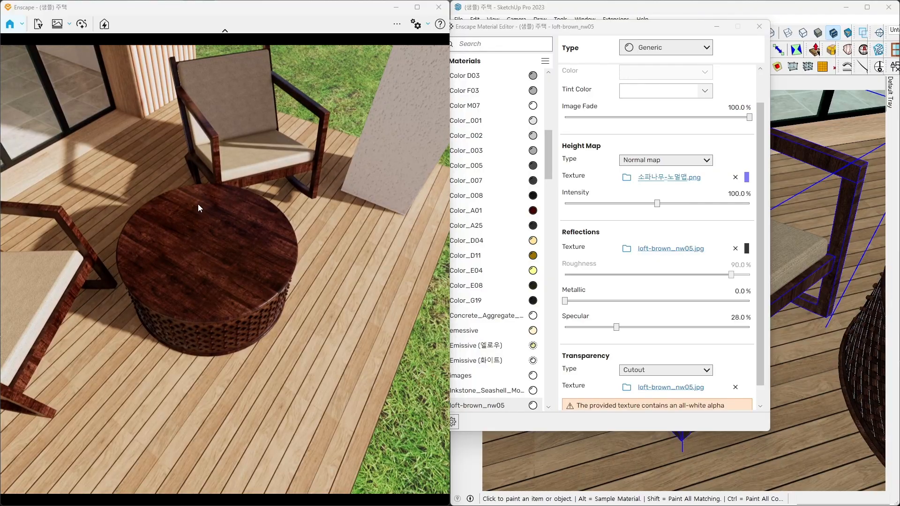
{"action": "scroll", "coordinate": [198, 204], "scroll_direction": "up", "scroll_amount": 2}
{"action": "scroll", "coordinate": [226, 210], "scroll_direction": "up", "scroll_amount": 2}
{"action": "right_click_drag", "start_coordinate": [249, 209], "coordinate": [211, 244]}
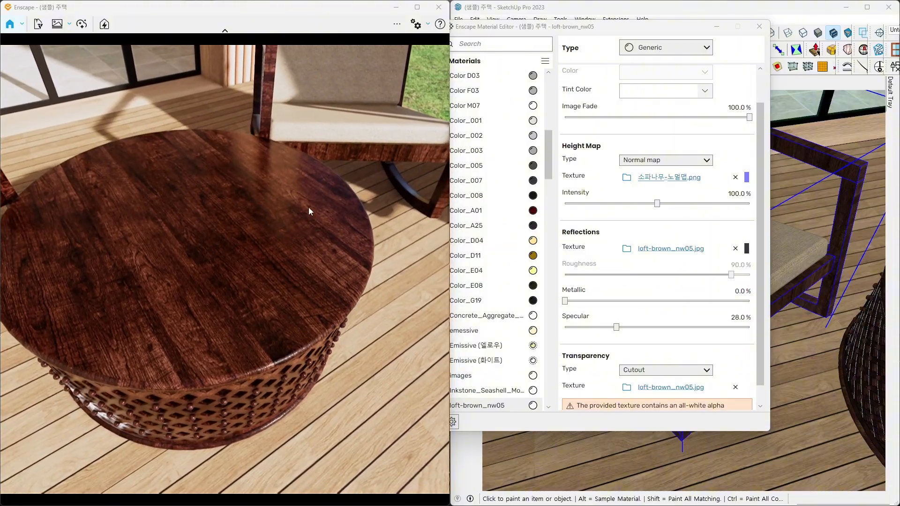
- Increase the normal map intensity of the loft-brown_nw05 material and inspect the round table's surface in the render
{"action": "mouse_move", "coordinate": [675, 210]}
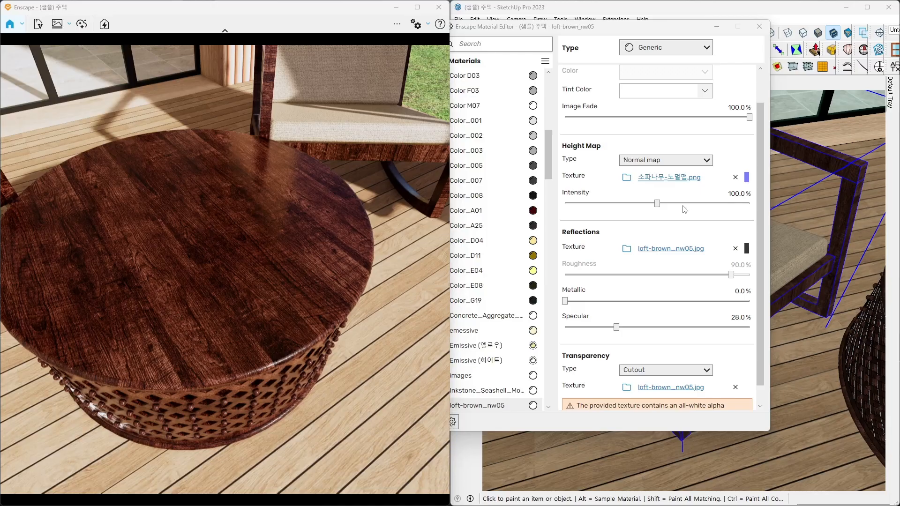
{"action": "left_click_drag", "start_coordinate": [658, 203], "coordinate": [672, 203]}
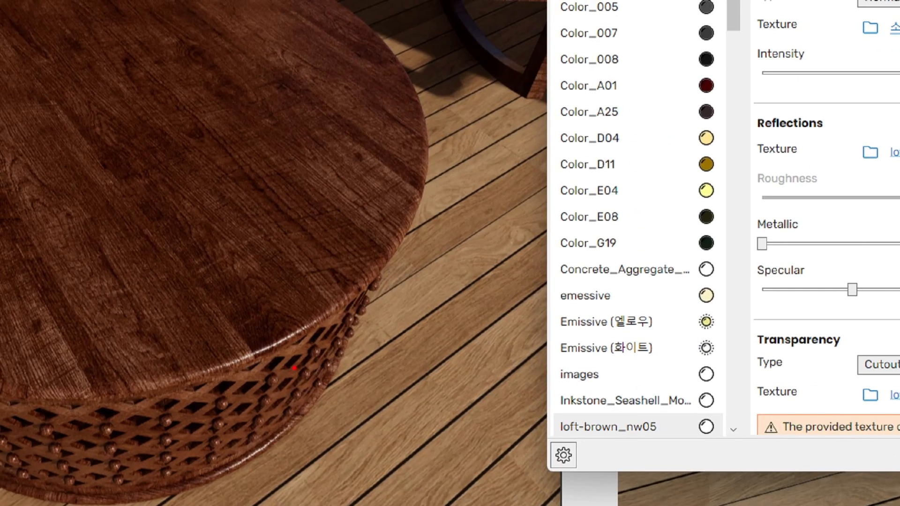
{"action": "mouse_move", "coordinate": [298, 367]}
{"action": "left_mouse_down"}
{"action": "mouse_move", "coordinate": [230, 380]}
{"action": "mouse_move", "coordinate": [356, 284]}
{"action": "left_mouse_up"}
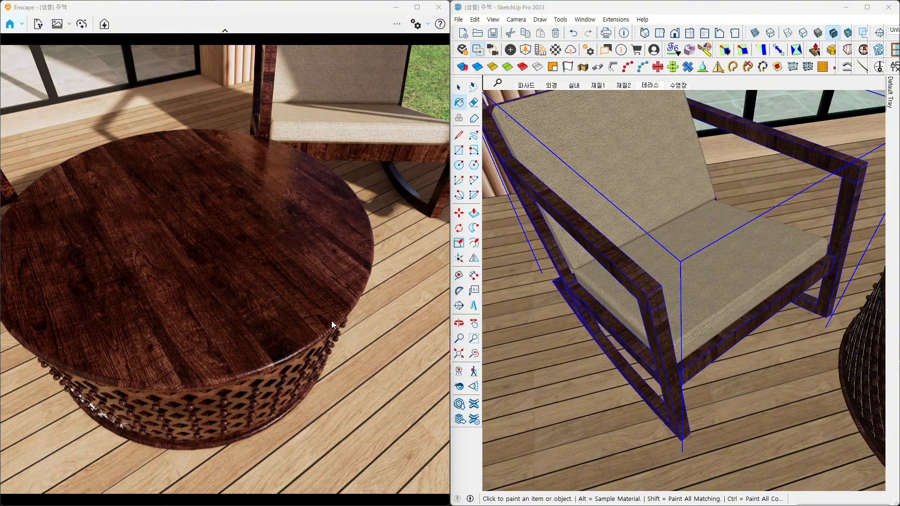
{"action": "mouse_move", "coordinate": [332, 325]}
{"action": "right_mouse_down"}
{"action": "mouse_move", "coordinate": [347, 277]}
{"action": "mouse_move", "coordinate": [336, 213]}
{"action": "mouse_move", "coordinate": [284, 190]}
{"action": "mouse_move", "coordinate": [268, 225]}
{"action": "mouse_move", "coordinate": [202, 217]}
{"action": "right_mouse_up"}
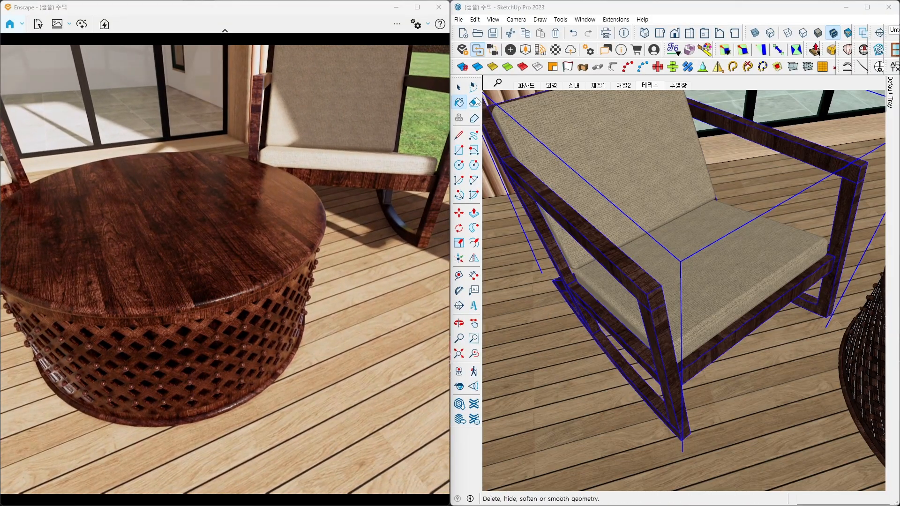
- Switch to the 노멀맵 생성사이트.txt note in Notepad, highlight the normal map generator URL, and minimize the note
{"action": "left_click", "coordinate": [458, 87]}
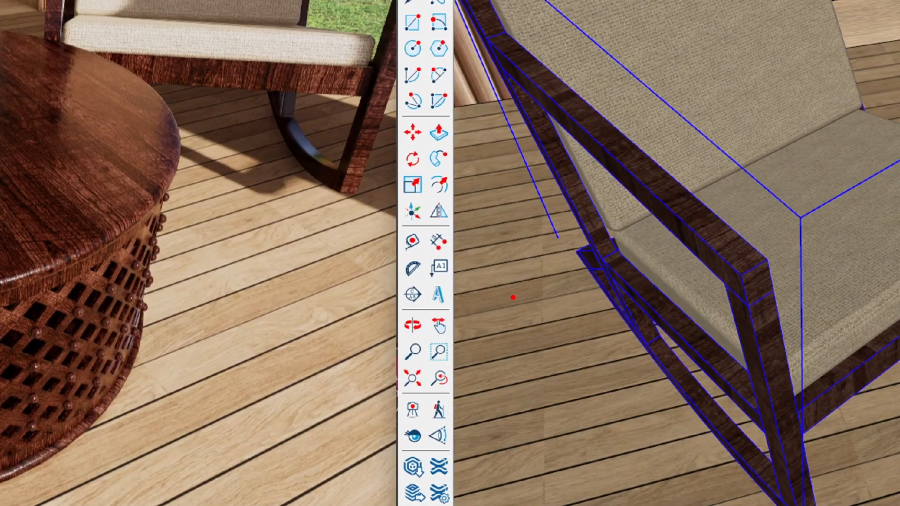
{"action": "left_click_drag", "start_coordinate": [513, 297], "coordinate": [540, 309]}
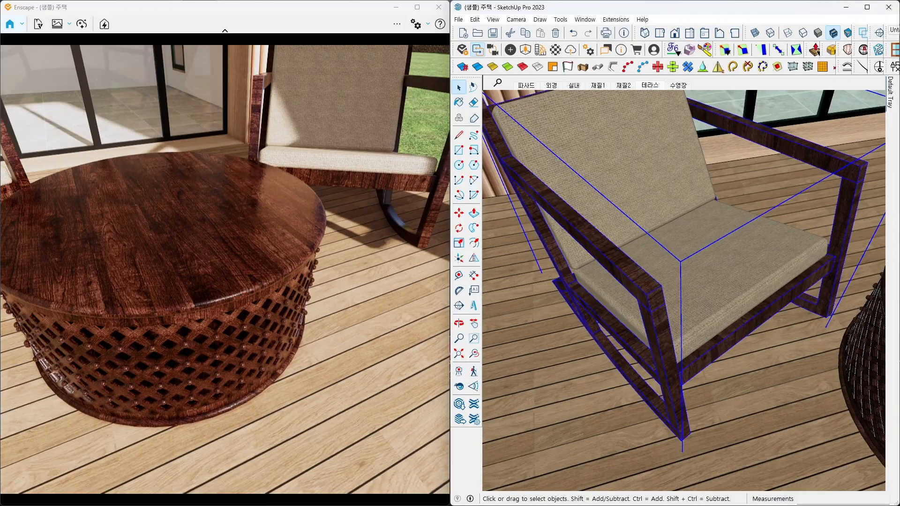
{"action": "key", "text": "alt+Tab"}
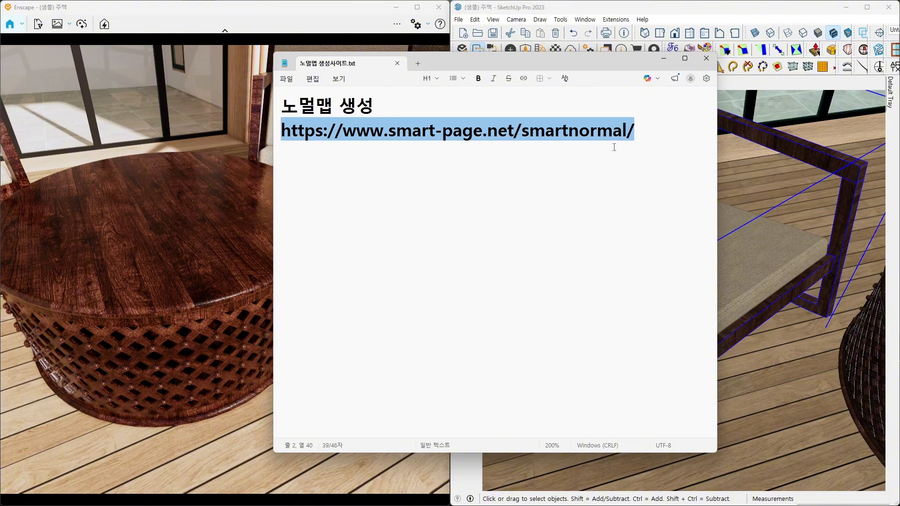
{"action": "left_click", "coordinate": [650, 137]}
{"action": "left_click_drag", "start_coordinate": [649, 137], "coordinate": [280, 132]}
{"action": "left_click", "coordinate": [664, 58]}
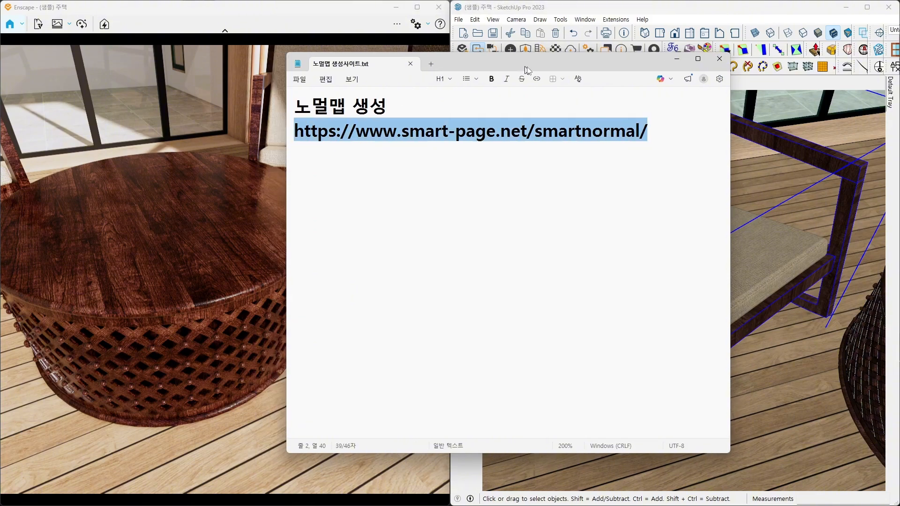
- Leave the chair component in SketchUp and sample the wood deck's material with the Paint Bucket
{"action": "left_click", "coordinate": [564, 394]}
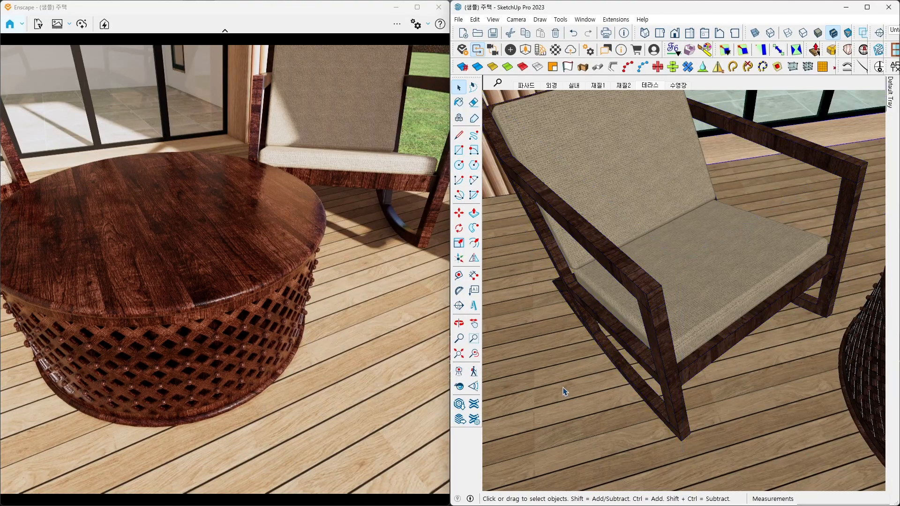
{"action": "key", "text": "b"}
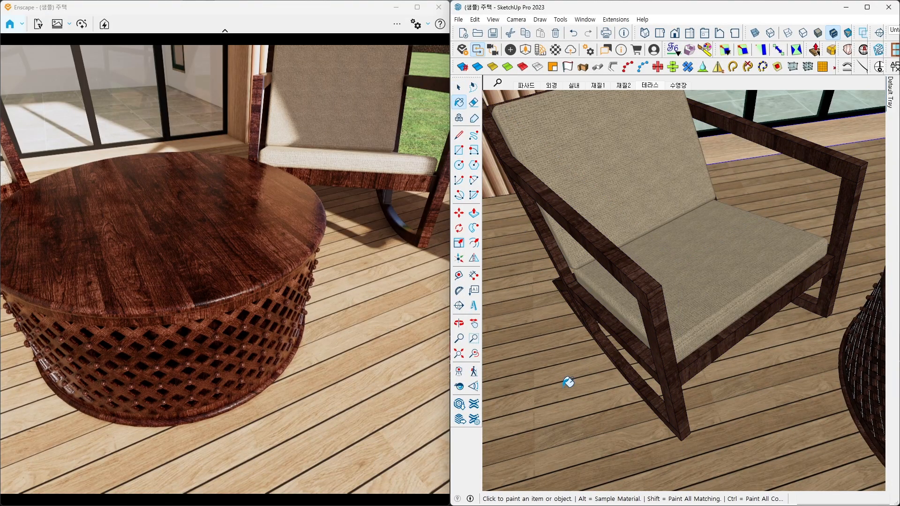
{"action": "key", "text": "alt"}
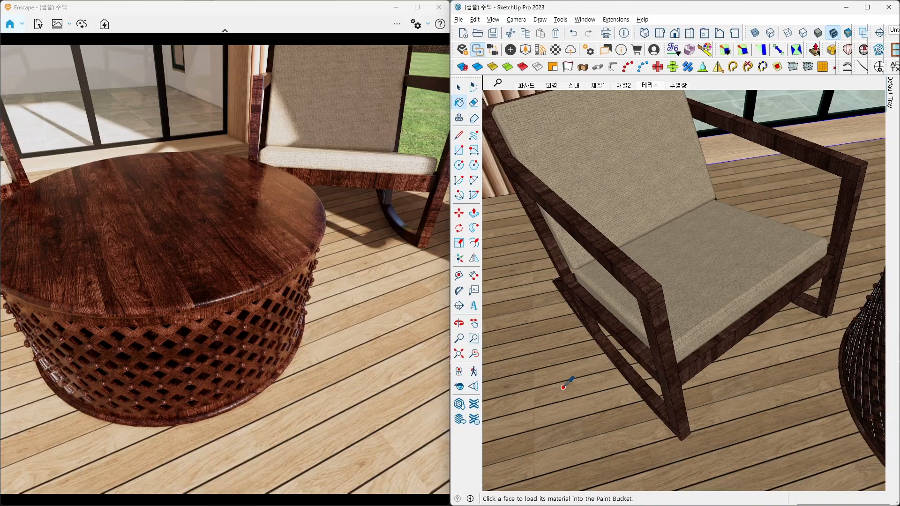
{"action": "left_click", "coordinate": [563, 387], "text": "alt"}
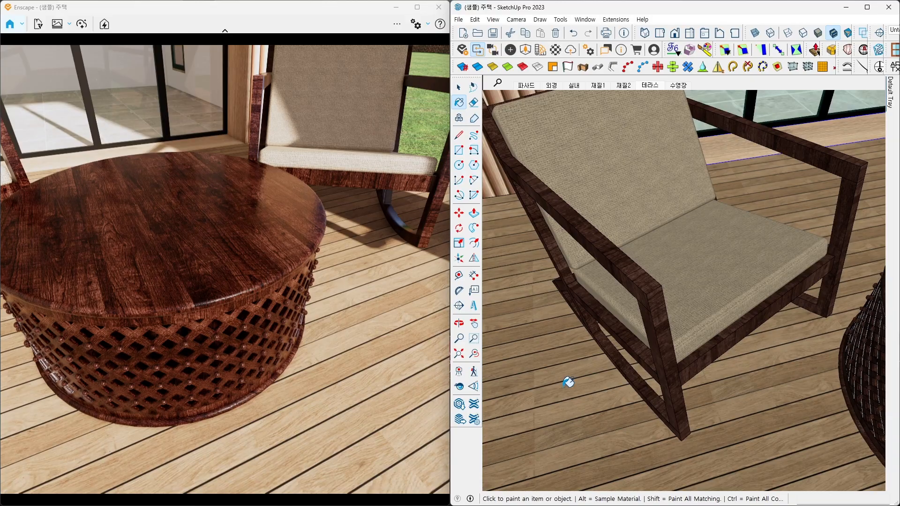
- Open the sampled deck material's texture image in Photoshop as the external image editor
{"action": "mouse_move", "coordinate": [893, 100]}
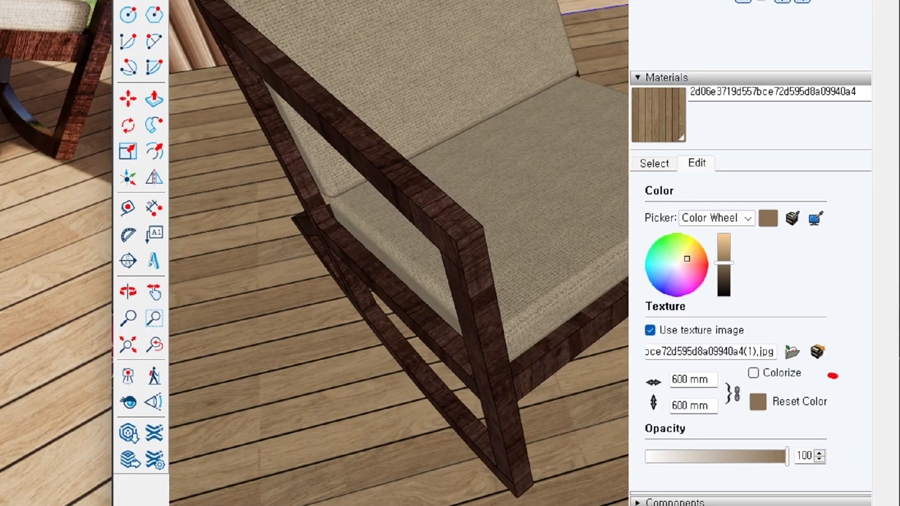
{"action": "mouse_move", "coordinate": [831, 376]}
{"action": "left_mouse_down"}
{"action": "mouse_move", "coordinate": [798, 337]}
{"action": "mouse_move", "coordinate": [847, 350]}
{"action": "mouse_move", "coordinate": [841, 369]}
{"action": "left_mouse_up"}
{"action": "left_click", "coordinate": [853, 358]}
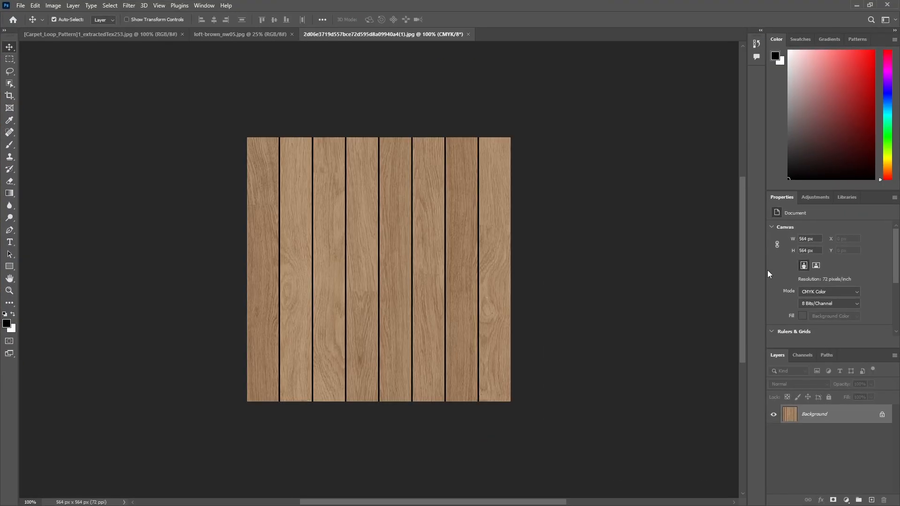
- Save the deck texture to the desktop (바탕 화면) as a JPEG at maximum quality 12 and minimize Photoshop
{"action": "left_click", "coordinate": [21, 6]}
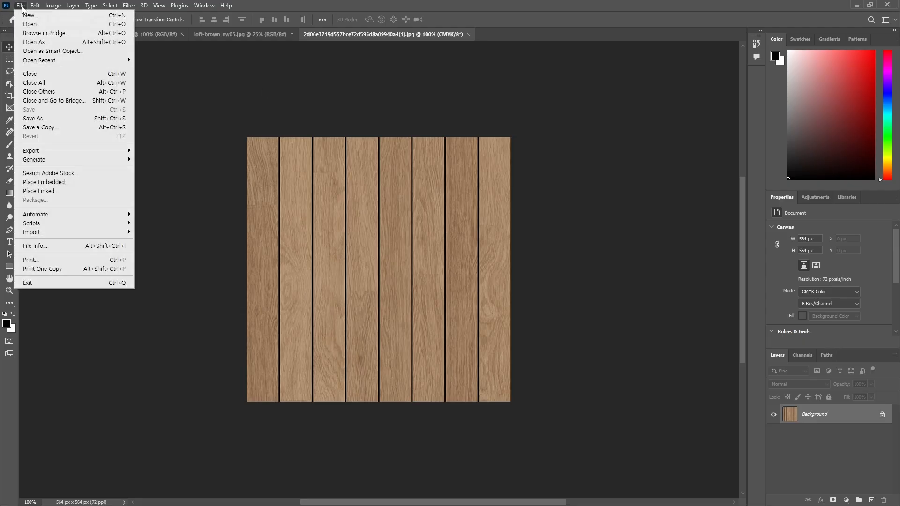
{"action": "left_click", "coordinate": [43, 118]}
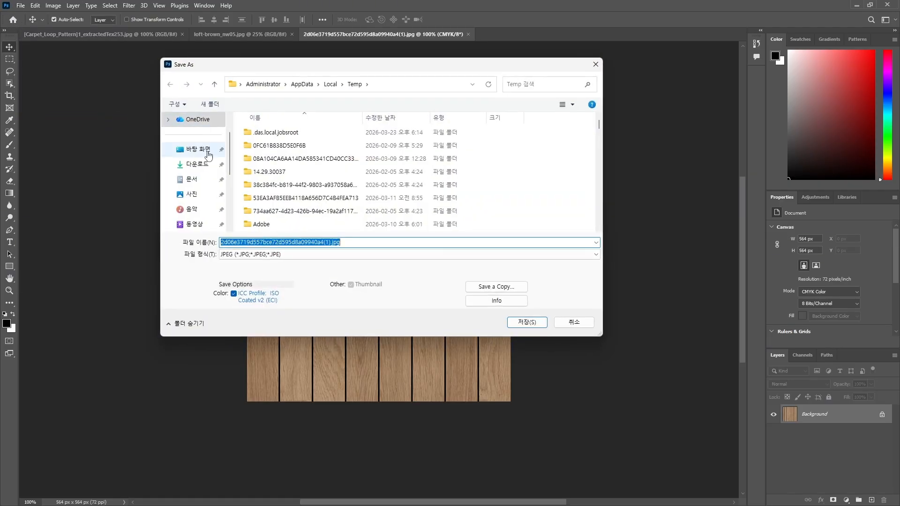
{"action": "left_click", "coordinate": [191, 150]}
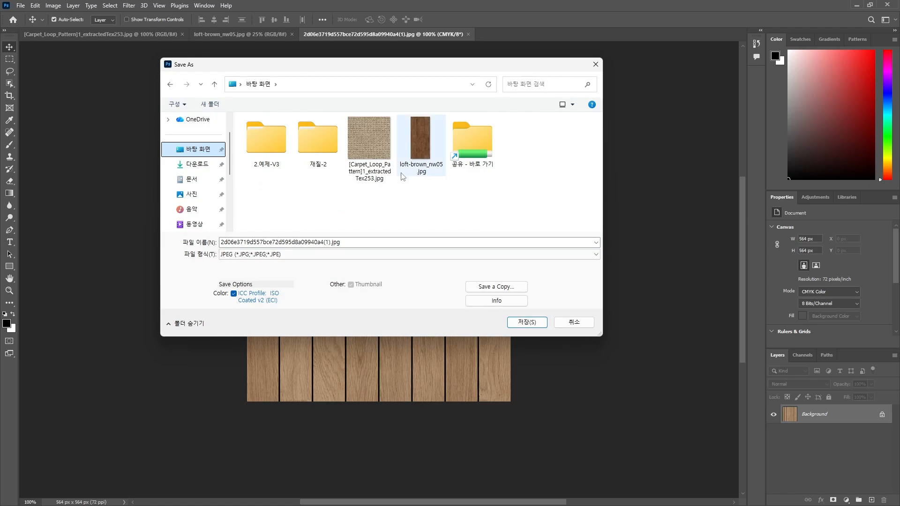
{"action": "left_click", "coordinate": [527, 322]}
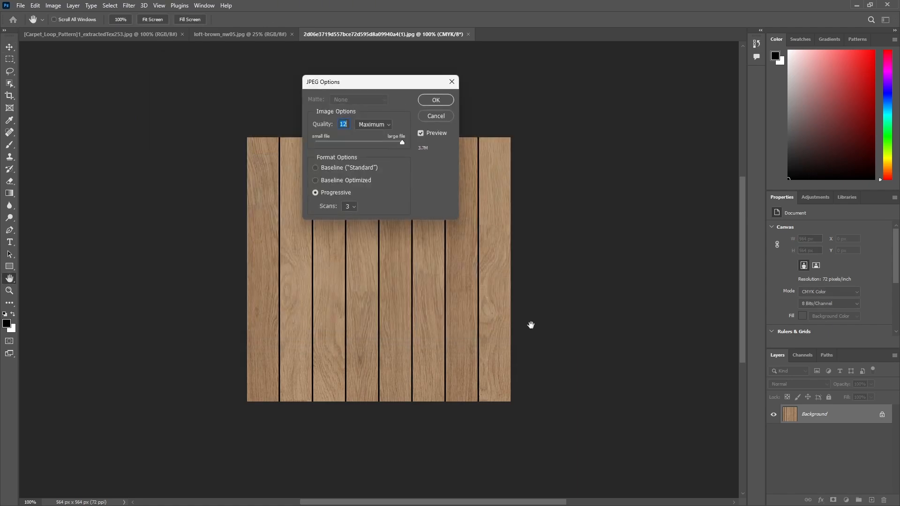
{"action": "left_click", "coordinate": [436, 100]}
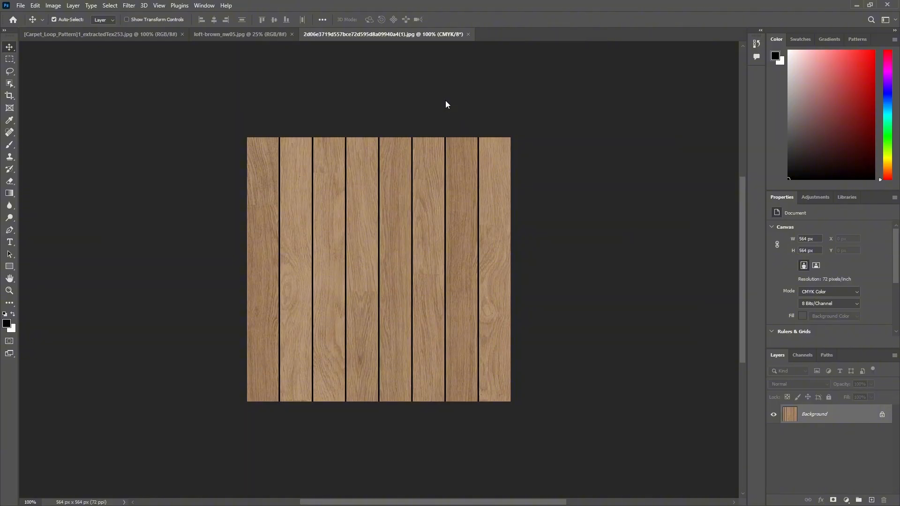
{"action": "left_click", "coordinate": [862, 4]}
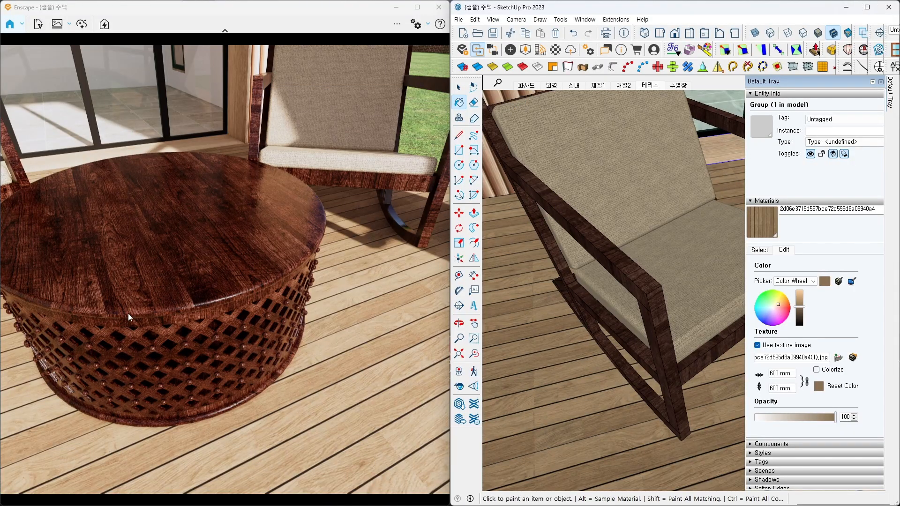
- Switch to the SmartNormap page in the browser and load the saved deck texture 2d06e3719d557bce72d595d8a09940a4(1).jpg
{"action": "right_click_drag", "start_coordinate": [183, 255], "coordinate": [270, 230]}
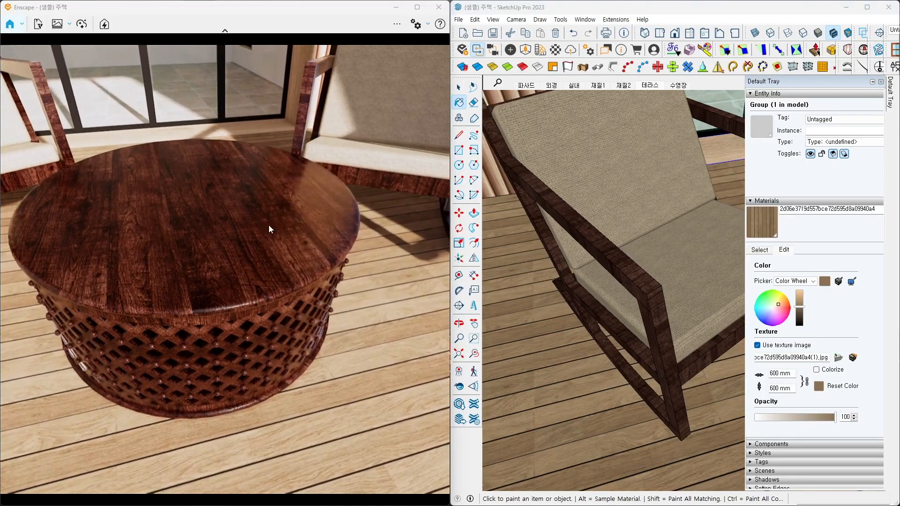
{"action": "mouse_move", "coordinate": [609, 1]}
{"action": "left_mouse_down"}
{"action": "mouse_move", "coordinate": [610, 46]}
{"action": "mouse_move", "coordinate": [610, 0]}
{"action": "left_mouse_up"}
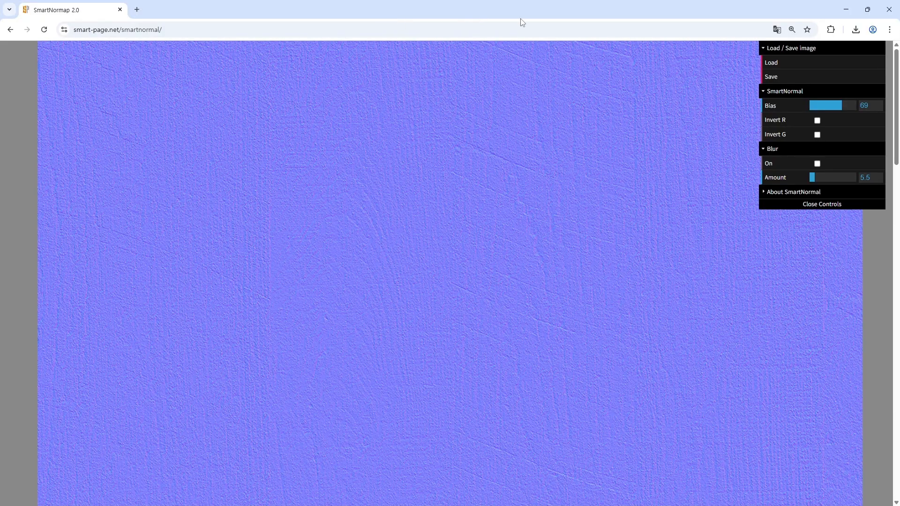
{"action": "left_click", "coordinate": [787, 67]}
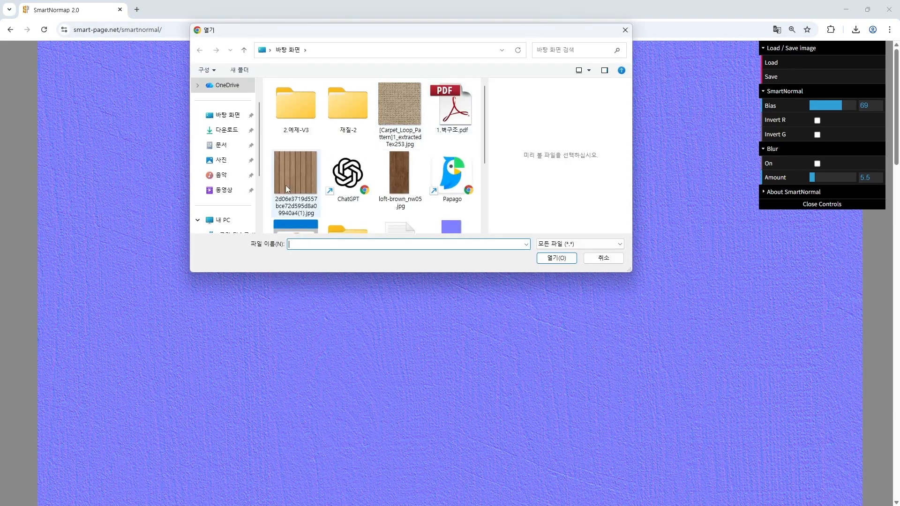
{"action": "double_click", "coordinate": [290, 183]}
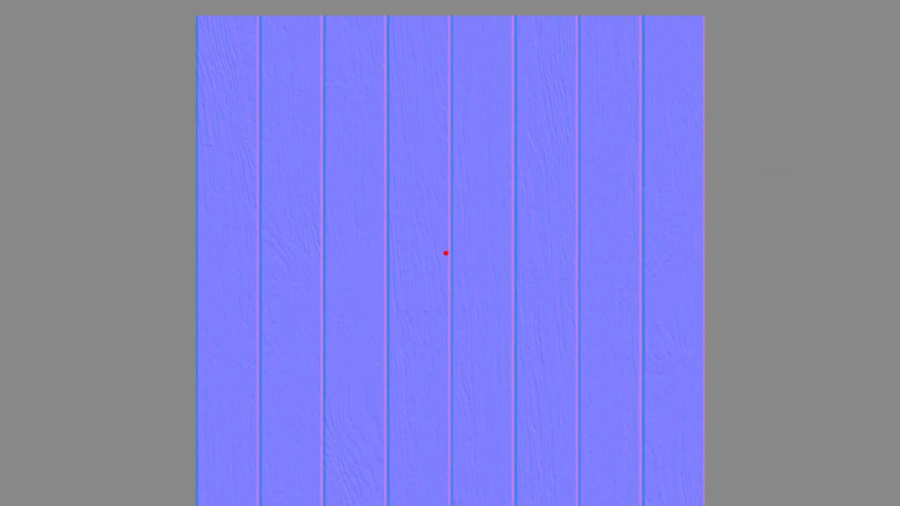
- Save the generated normal map image to the desktop as 테라스우드-노멀맵.png and minimize the browser
{"action": "right_click", "coordinate": [432, 228]}
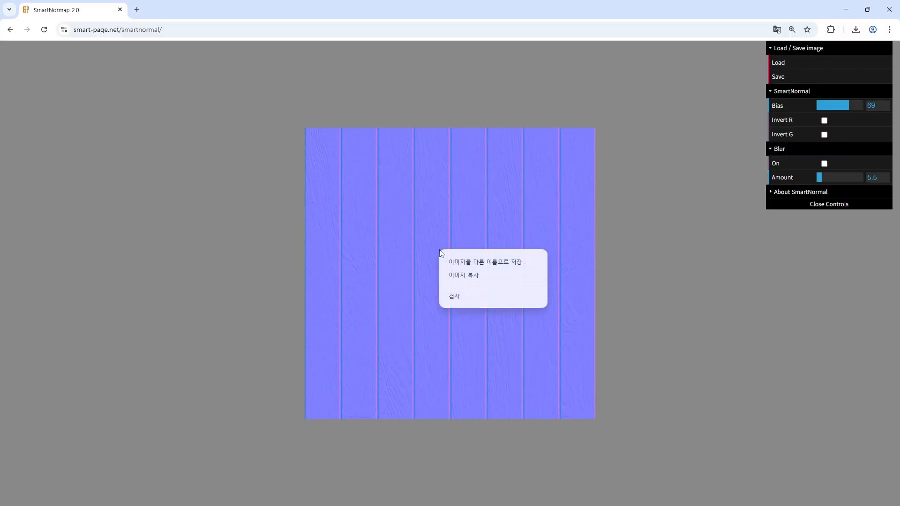
{"action": "left_click", "coordinate": [466, 263]}
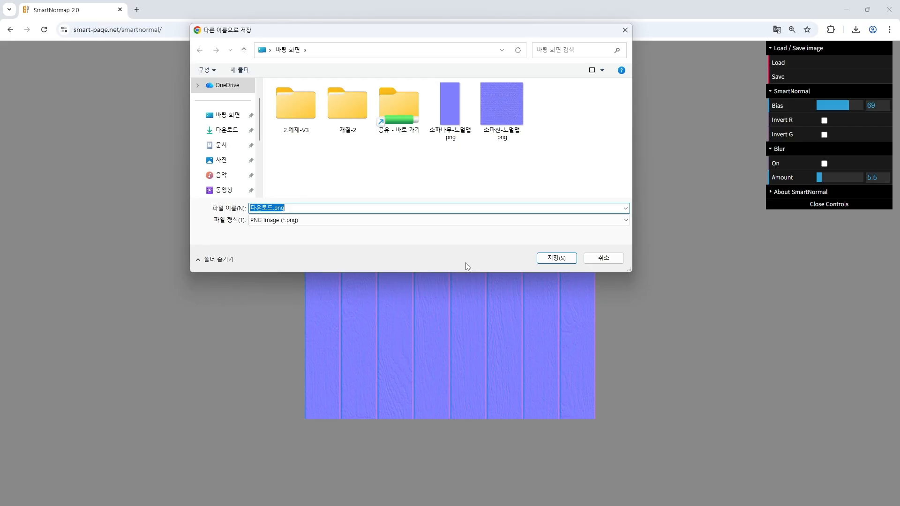
{"action": "type", "text": "xp"}
{"action": "type", "text": "fktmdnem-shajfaoq"}
{"action": "key", "text": "Return"}
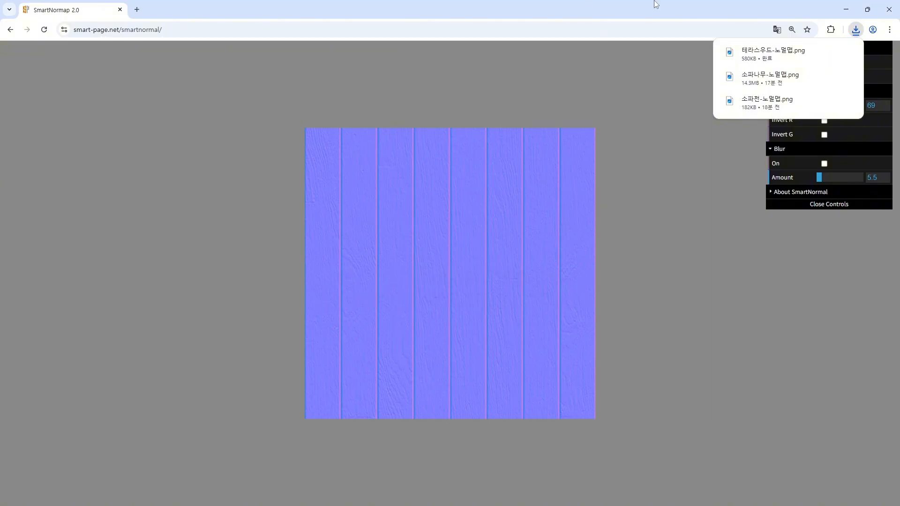
{"action": "left_click", "coordinate": [846, 9]}
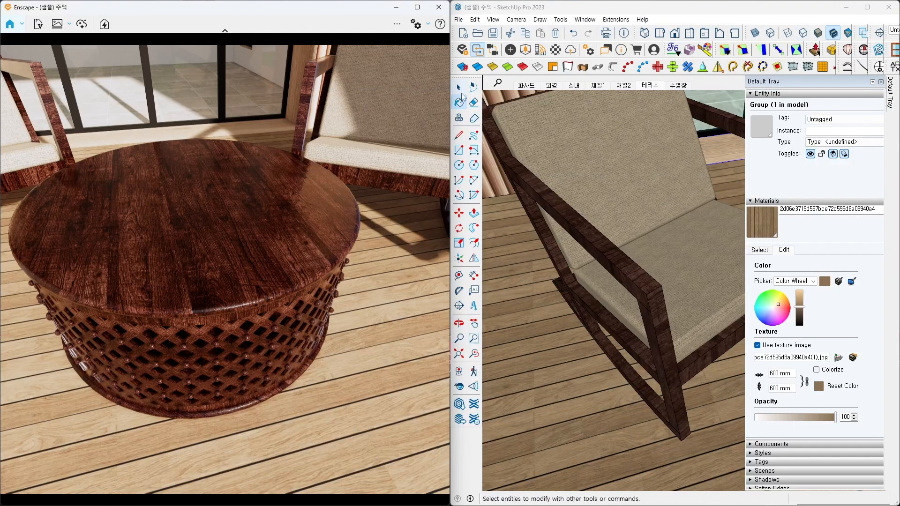
- Open the Enscape Material Editor and sample the terrace deck's wood material in SketchUp with the Paint Bucket
{"action": "left_click", "coordinate": [461, 91]}
{"action": "mouse_move", "coordinate": [608, 298]}
{"action": "middle_mouse_down"}
{"action": "mouse_move", "coordinate": [573, 287]}
{"action": "mouse_move", "coordinate": [683, 297]}
{"action": "mouse_move", "coordinate": [629, 302]}
{"action": "mouse_move", "coordinate": [578, 277]}
{"action": "mouse_move", "coordinate": [605, 296]}
{"action": "mouse_move", "coordinate": [601, 322]}
{"action": "middle_mouse_up"}
{"action": "scroll", "coordinate": [615, 291], "scroll_direction": "down", "scroll_amount": 3}
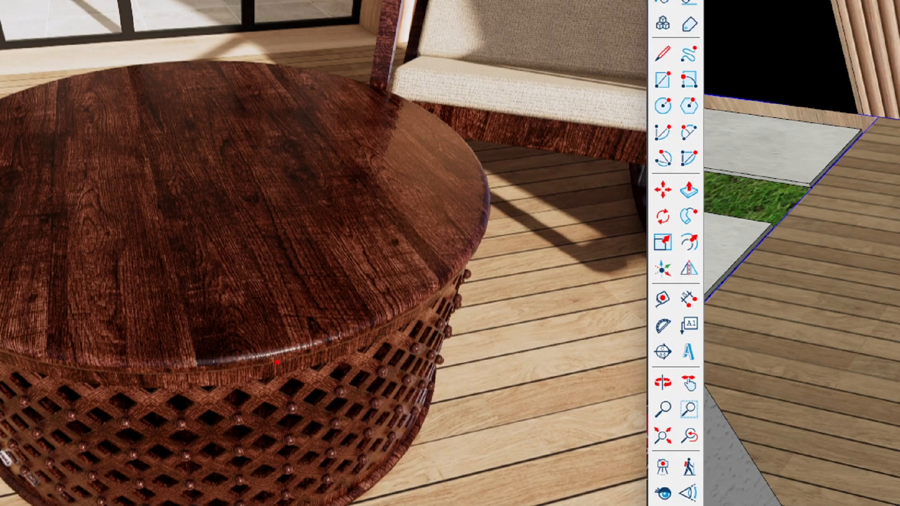
{"action": "mouse_move", "coordinate": [276, 362]}
{"action": "left_mouse_down"}
{"action": "mouse_move", "coordinate": [251, 367]}
{"action": "mouse_move", "coordinate": [274, 371]}
{"action": "left_mouse_up"}
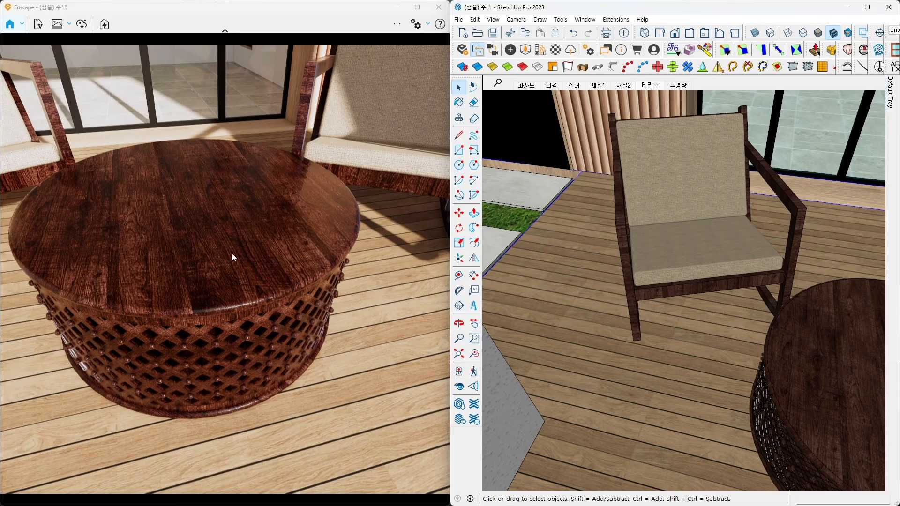
{"action": "mouse_move", "coordinate": [228, 251]}
{"action": "right_mouse_down"}
{"action": "mouse_move", "coordinate": [215, 227]}
{"action": "mouse_move", "coordinate": [209, 241]}
{"action": "mouse_move", "coordinate": [180, 241]}
{"action": "mouse_move", "coordinate": [225, 294]}
{"action": "right_mouse_up"}
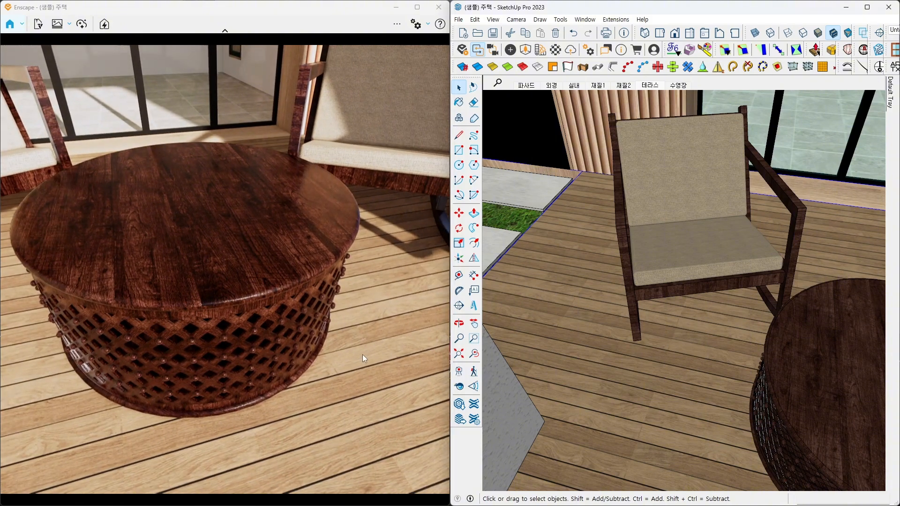
{"action": "left_click", "coordinate": [556, 50]}
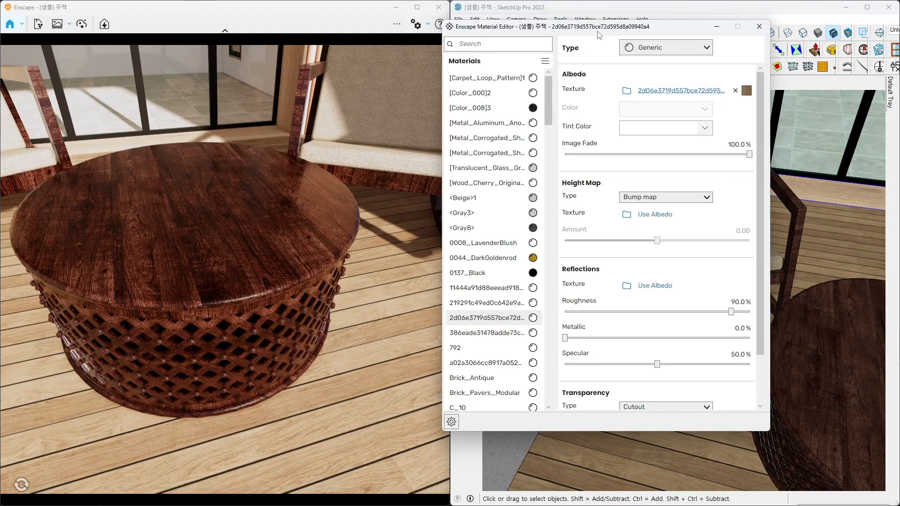
{"action": "left_click_drag", "start_coordinate": [599, 34], "coordinate": [495, 43]}
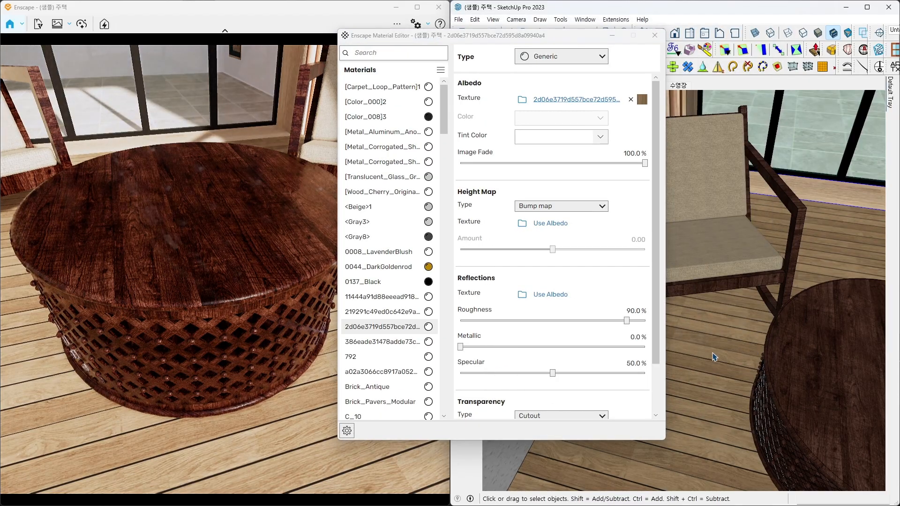
{"action": "key", "text": "b"}
{"action": "key", "text": "alt"}
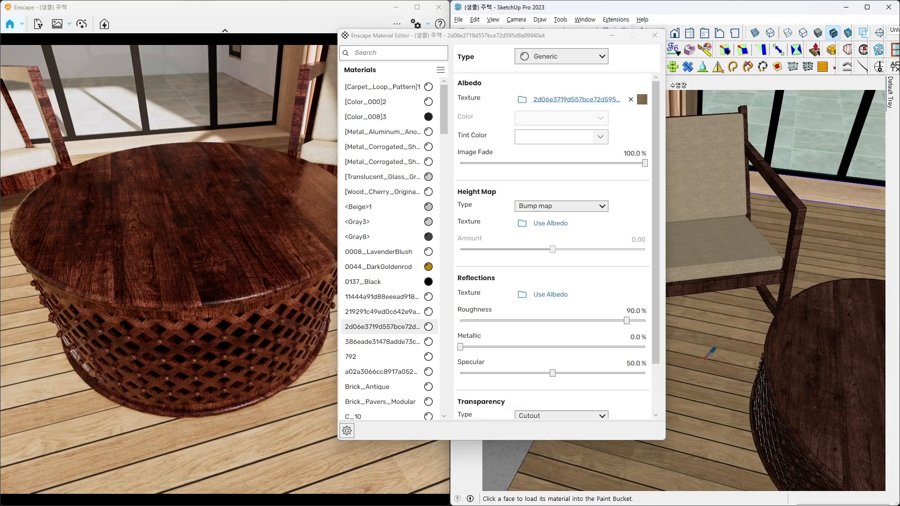
{"action": "left_click", "coordinate": [705, 359], "text": "alt"}
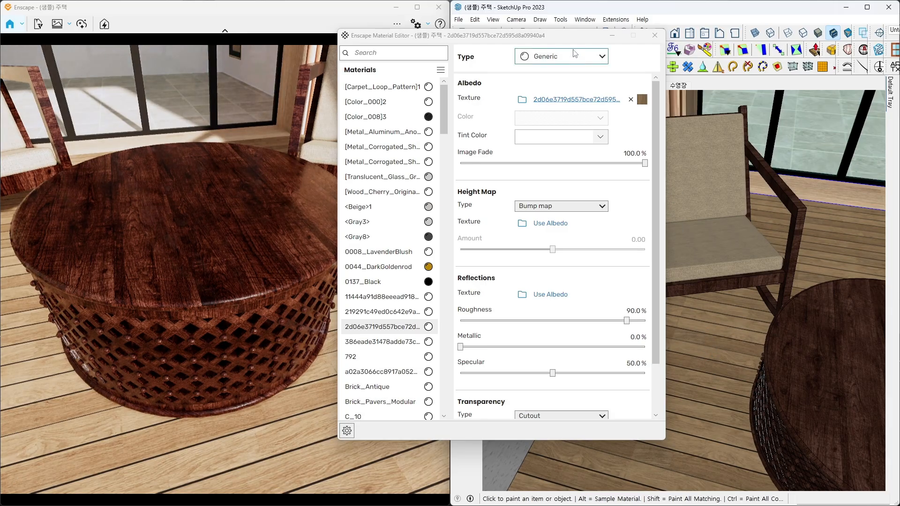
- Try the deck material's albedo texture as its bump map, compare the render, and remove it
{"action": "left_click_drag", "start_coordinate": [573, 36], "coordinate": [619, 35]}
{"action": "left_click", "coordinate": [581, 222]}
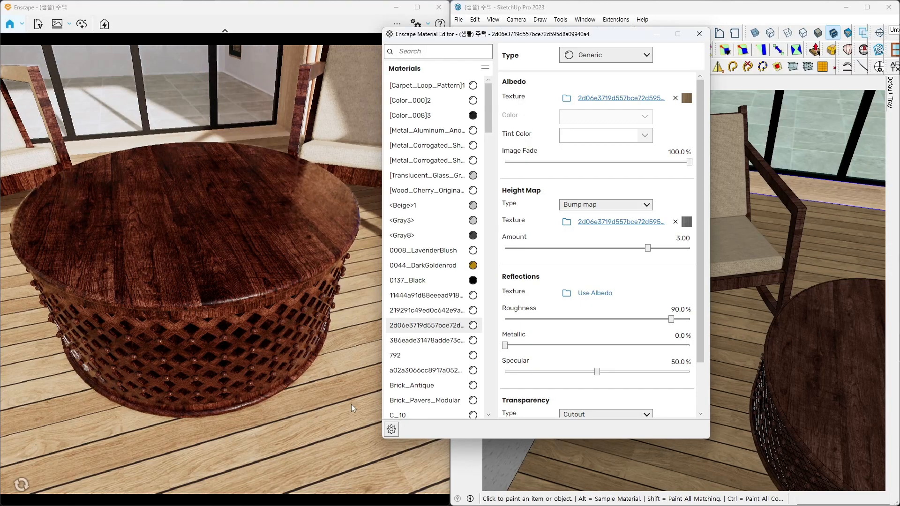
{"action": "left_click", "coordinate": [675, 223]}
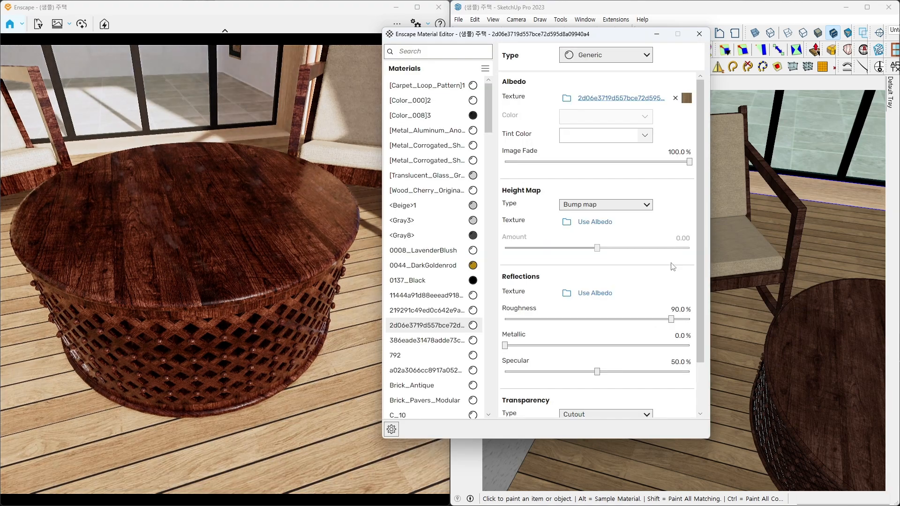
- Set the deck material's height map type to Normal map and load 테라스우드-노멀맵.png as its texture
{"action": "left_click", "coordinate": [624, 205]}
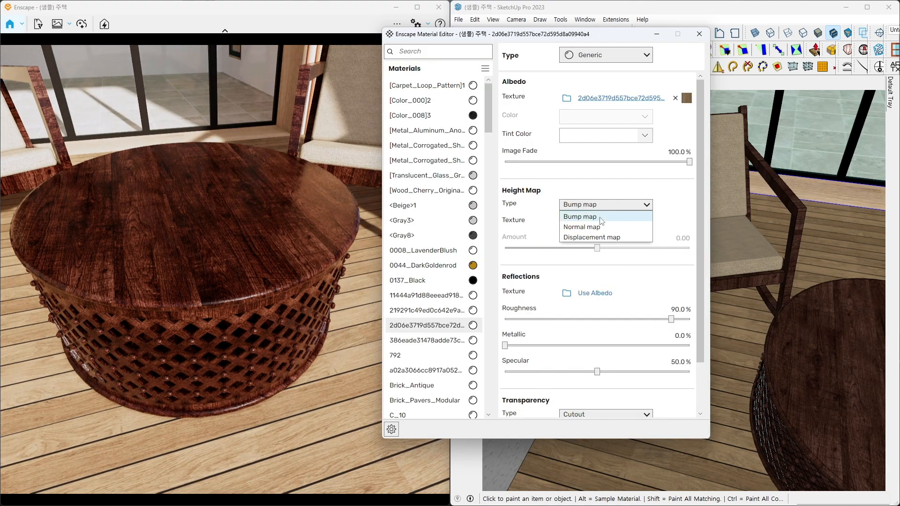
{"action": "left_click", "coordinate": [588, 225]}
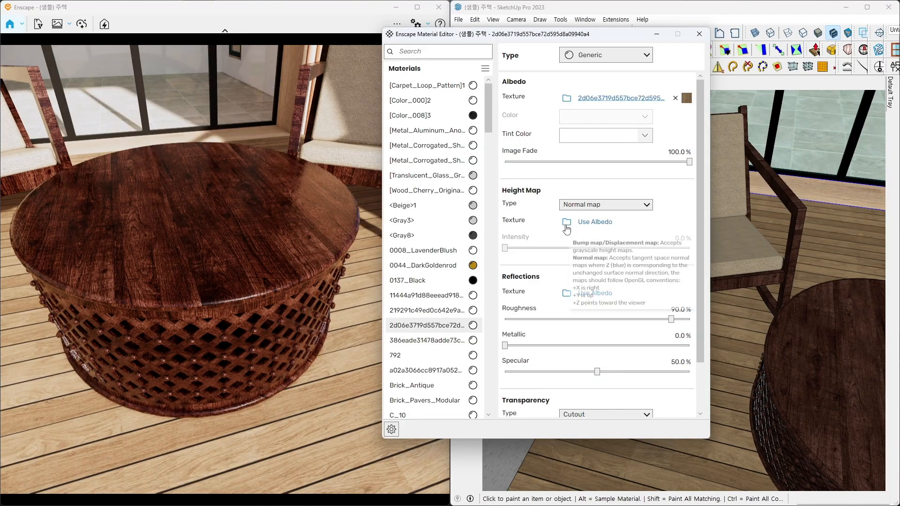
{"action": "left_click", "coordinate": [567, 224]}
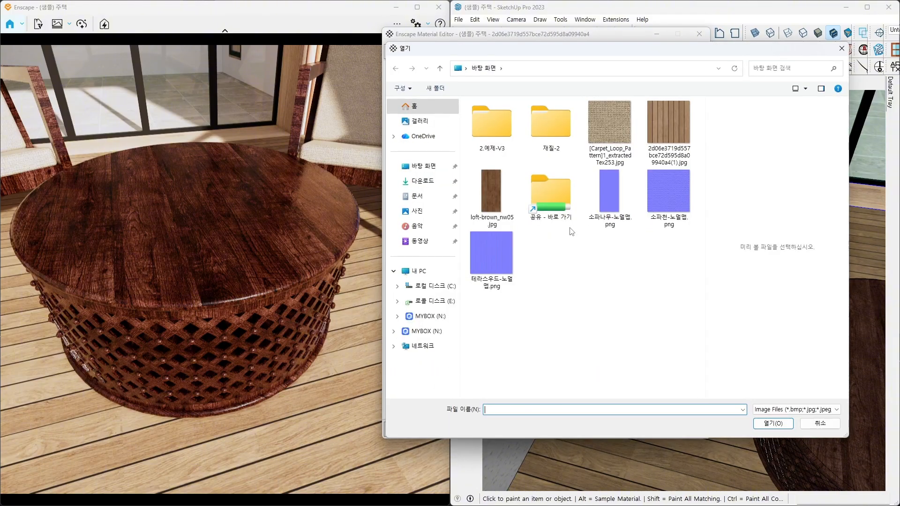
{"action": "double_click", "coordinate": [502, 261]}
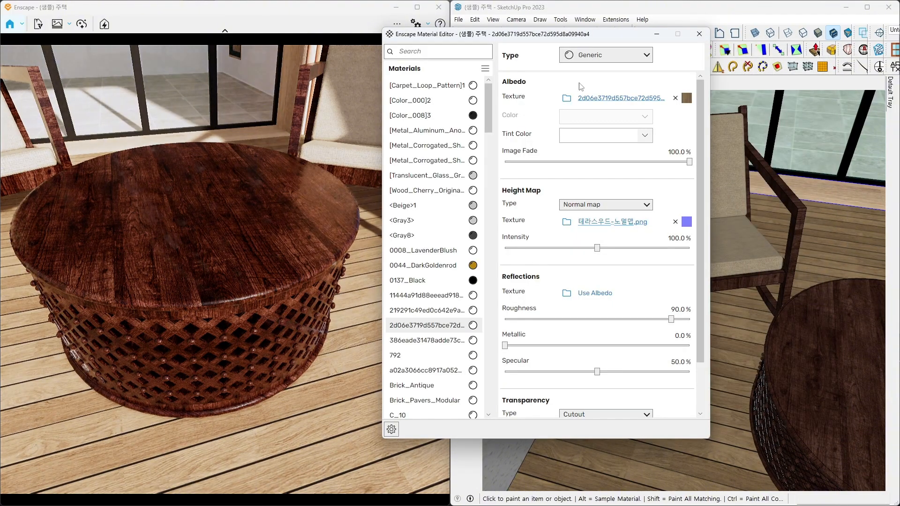
- Inspect the deck's relief in the render, highlight the ★재질반사=texture(텍스처) line in the 0324-엔스케이프.txt note, and minimize the note
{"action": "left_click_drag", "start_coordinate": [589, 36], "coordinate": [689, 38]}
{"action": "mouse_move", "coordinate": [333, 406]}
{"action": "right_mouse_down"}
{"action": "mouse_move", "coordinate": [403, 361]}
{"action": "mouse_move", "coordinate": [342, 396]}
{"action": "right_mouse_up"}
{"action": "key", "text": "w"}
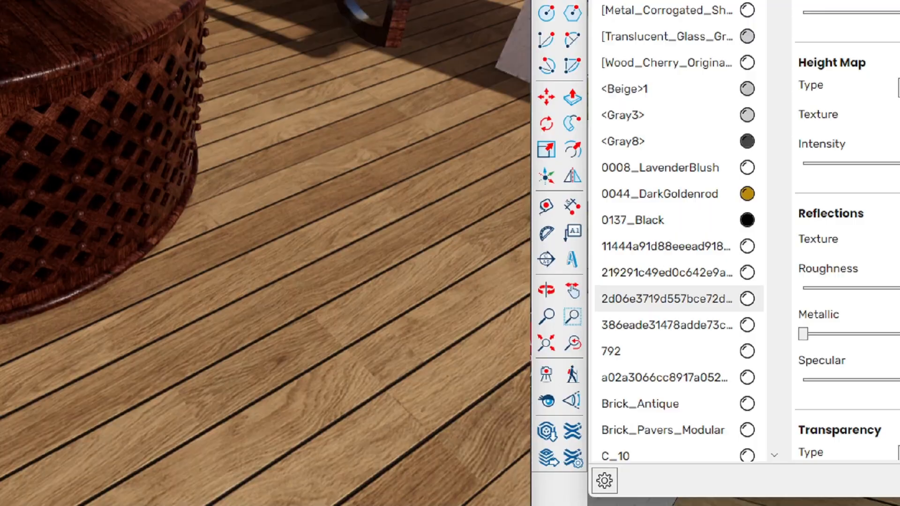
{"action": "mouse_move", "coordinate": [345, 361]}
{"action": "left_mouse_down"}
{"action": "mouse_move", "coordinate": [331, 360]}
{"action": "mouse_move", "coordinate": [357, 325]}
{"action": "left_mouse_up"}
{"action": "left_click_drag", "start_coordinate": [368, 293], "coordinate": [313, 374]}
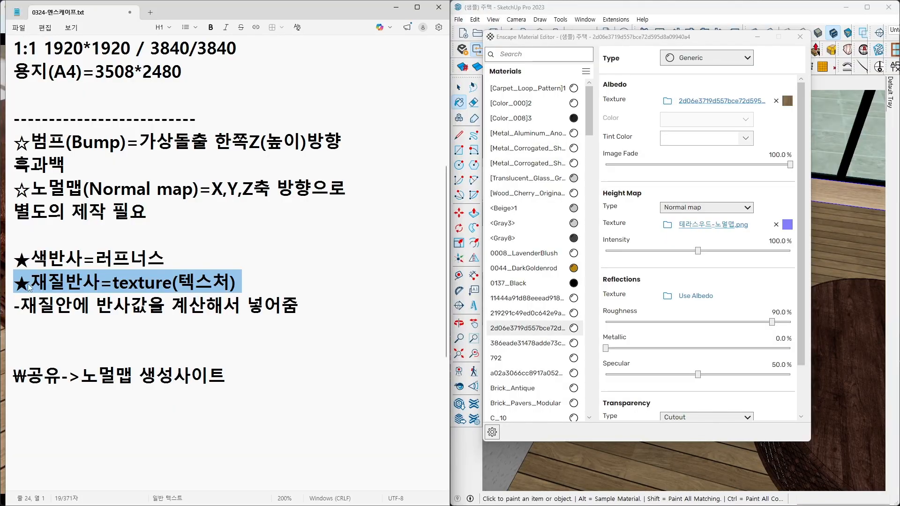
{"action": "left_click_drag", "start_coordinate": [19, 285], "coordinate": [252, 279]}
{"action": "left_click", "coordinate": [392, 13]}
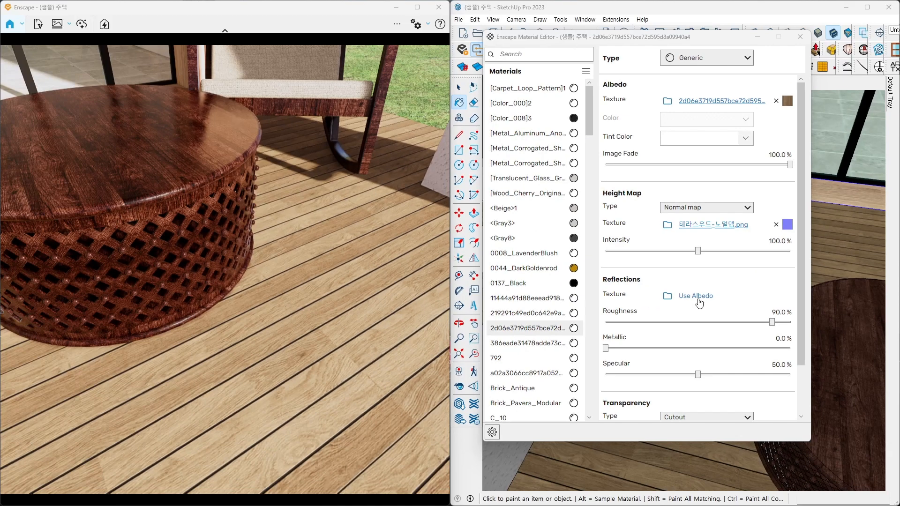
- Use the albedo as the deck material's reflections texture and inspect the deck's reflections in the render up to its outer edge
{"action": "left_click", "coordinate": [690, 297]}
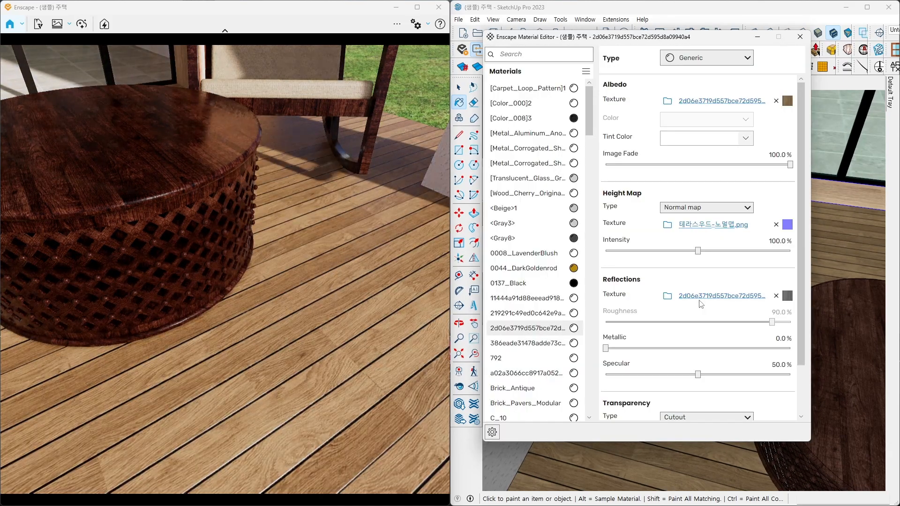
{"action": "left_click", "coordinate": [277, 386]}
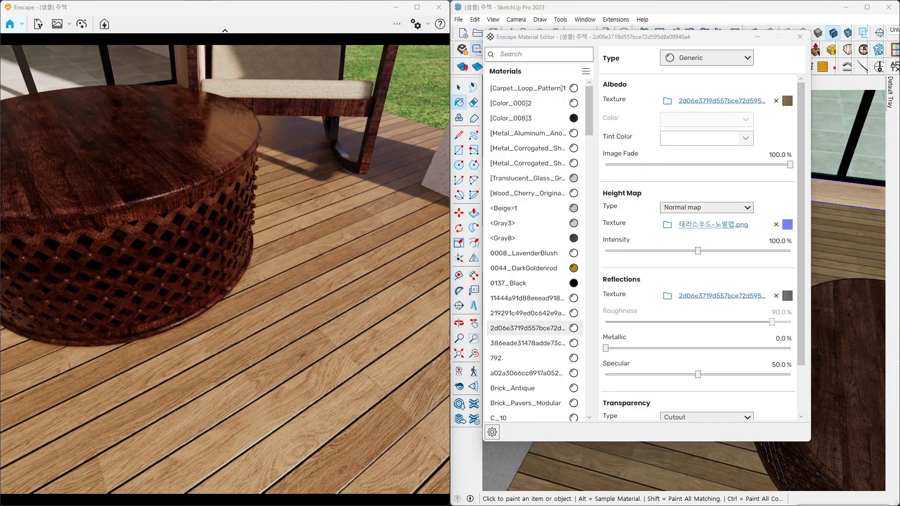
{"action": "right_click_drag", "start_coordinate": [277, 385], "coordinate": [266, 319]}
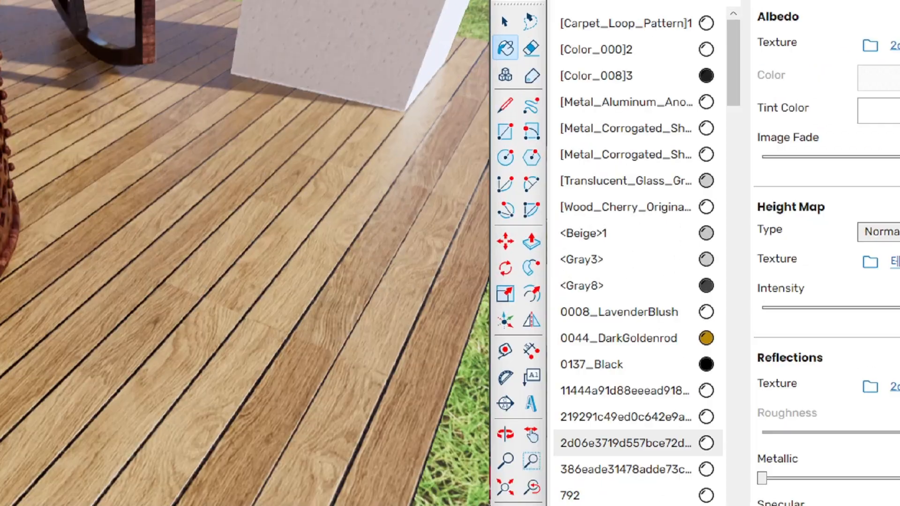
{"action": "mouse_move", "coordinate": [403, 181]}
{"action": "left_mouse_down"}
{"action": "mouse_move", "coordinate": [375, 185]}
{"action": "mouse_move", "coordinate": [405, 138]}
{"action": "mouse_move", "coordinate": [390, 188]}
{"action": "left_mouse_up"}
{"action": "mouse_move", "coordinate": [138, 136]}
{"action": "left_mouse_down"}
{"action": "mouse_move", "coordinate": [50, 86]}
{"action": "mouse_move", "coordinate": [114, 121]}
{"action": "left_mouse_up"}
{"action": "key", "text": "Escape"}
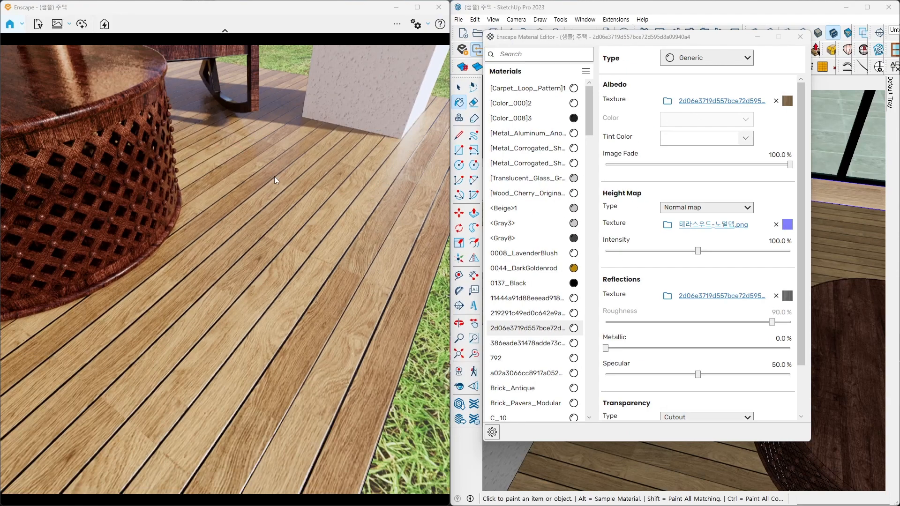
{"action": "right_click_drag", "start_coordinate": [225, 269], "coordinate": [171, 265]}
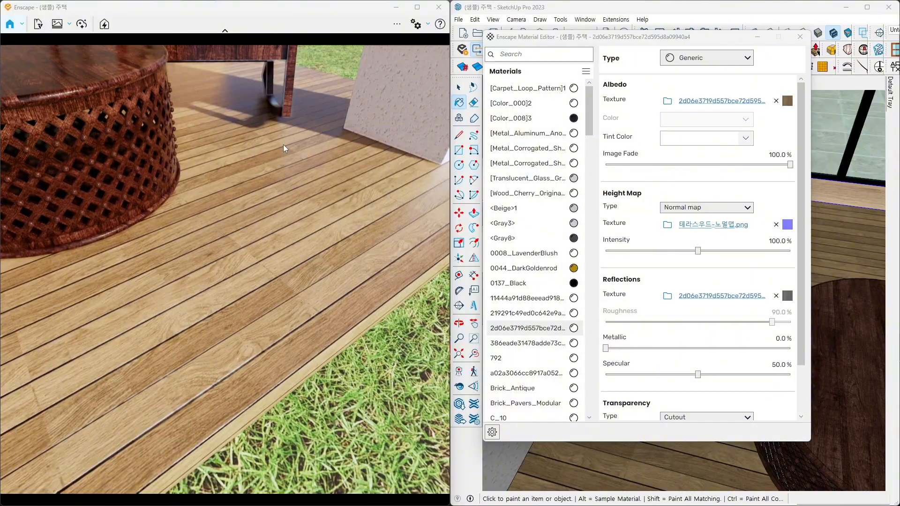
- Open the deck material's reflections texture and inspect the deck's reflections around the table and rocking chair in the render
{"action": "middle_click_drag", "start_coordinate": [283, 145], "coordinate": [275, 176]}
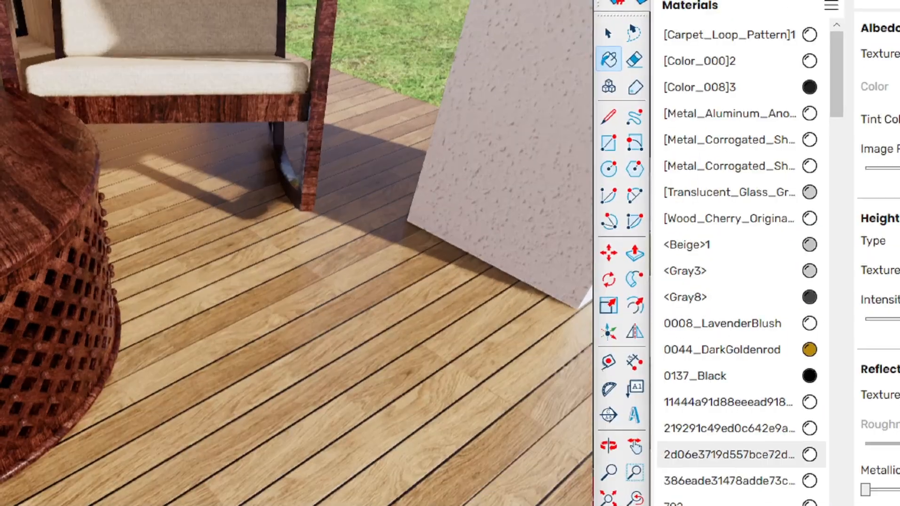
{"action": "left_click_drag", "start_coordinate": [219, 196], "coordinate": [192, 128]}
{"action": "mouse_move", "coordinate": [141, 105]}
{"action": "left_mouse_down"}
{"action": "mouse_move", "coordinate": [347, 106]}
{"action": "mouse_move", "coordinate": [415, 213]}
{"action": "mouse_move", "coordinate": [242, 290]}
{"action": "mouse_move", "coordinate": [143, 230]}
{"action": "left_mouse_up"}
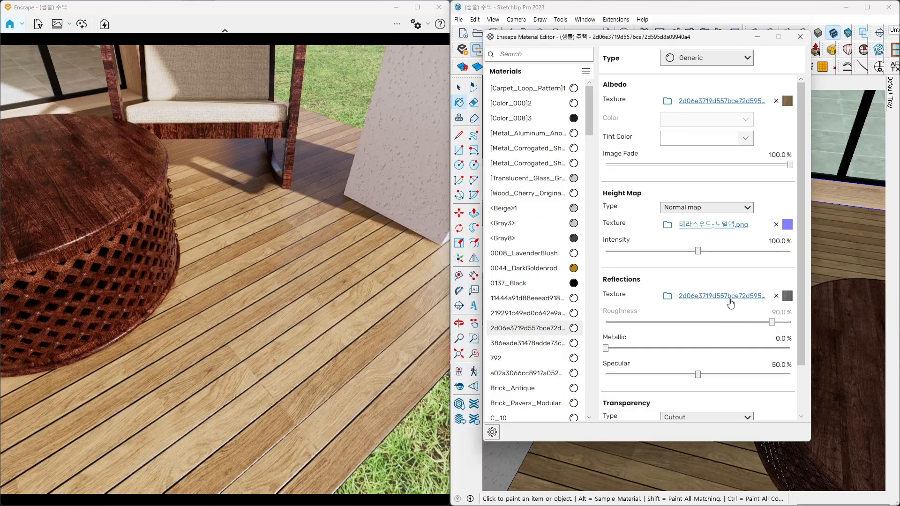
{"action": "left_click", "coordinate": [729, 296]}
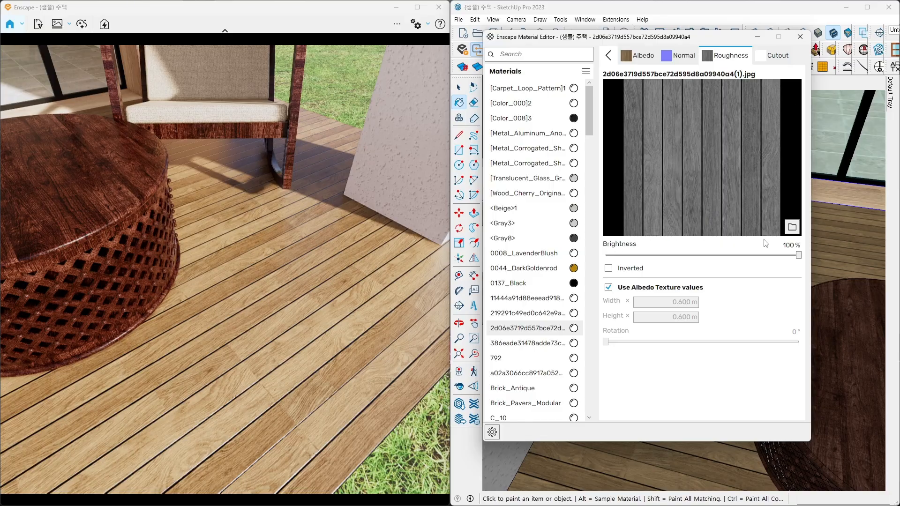
{"action": "right_click_drag", "start_coordinate": [183, 208], "coordinate": [182, 176]}
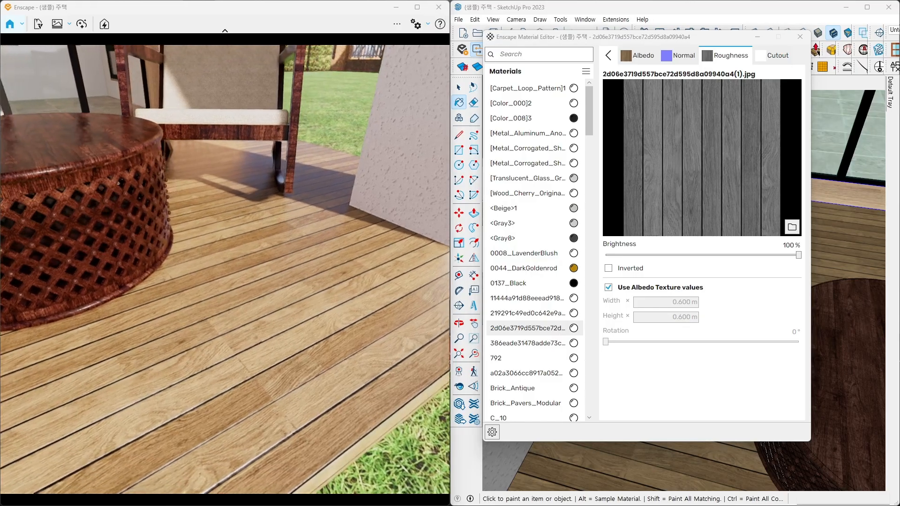
{"action": "right_click_drag", "start_coordinate": [293, 157], "coordinate": [292, 161]}
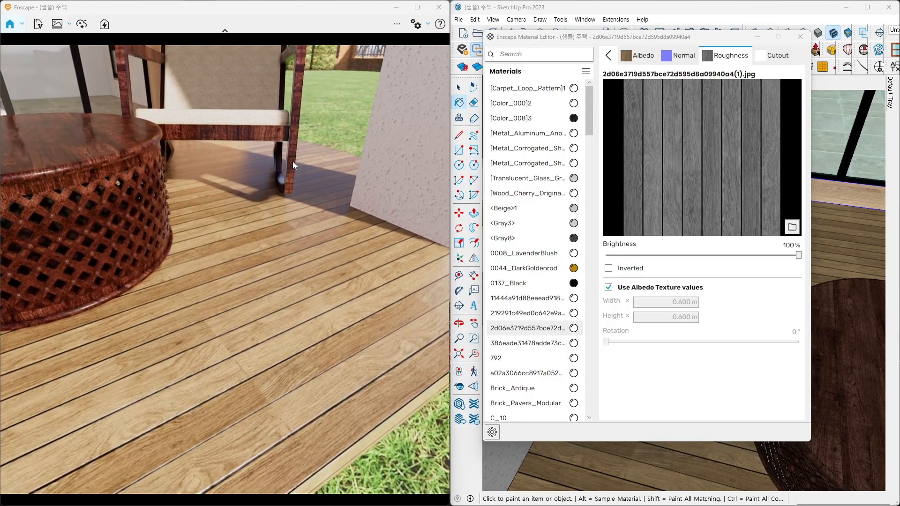
{"action": "key", "text": "ctrl+1"}
{"action": "left_click", "coordinate": [257, 162]}
{"action": "mouse_move", "coordinate": [214, 210]}
{"action": "left_mouse_down"}
{"action": "mouse_move", "coordinate": [145, 166]}
{"action": "mouse_move", "coordinate": [244, 184]}
{"action": "mouse_move", "coordinate": [157, 216]}
{"action": "left_mouse_up"}
{"action": "key", "text": "Escape"}
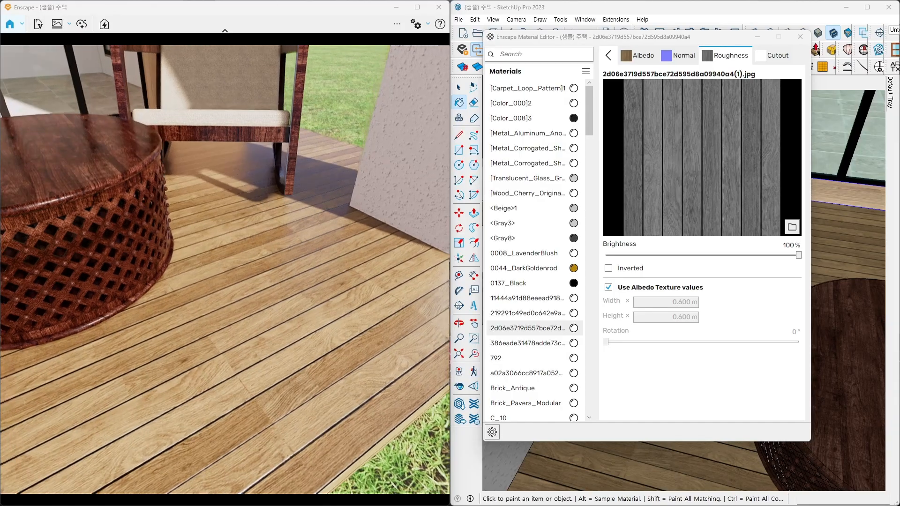
{"action": "right_click_drag", "start_coordinate": [303, 206], "coordinate": [322, 208]}
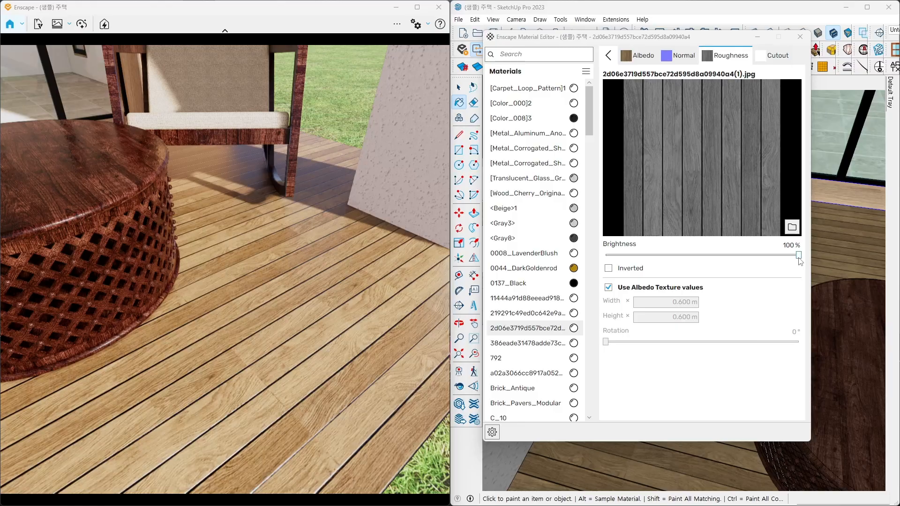
- Try a brightness of 52% for the deck's reflections texture and inspect the deck from above and from the lawn
{"action": "left_click_drag", "start_coordinate": [798, 256], "coordinate": [746, 264]}
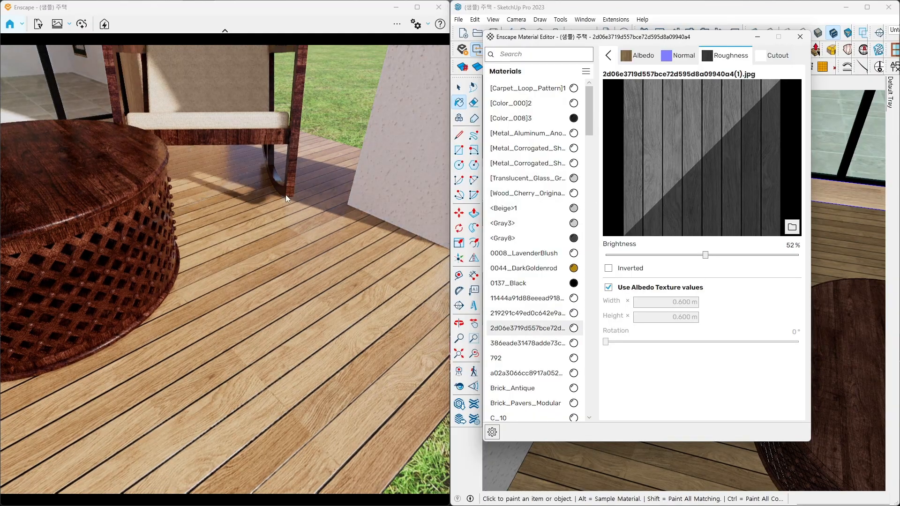
{"action": "right_click_drag", "start_coordinate": [285, 196], "coordinate": [227, 100]}
{"action": "right_click_drag", "start_coordinate": [176, 314], "coordinate": [179, 294]}
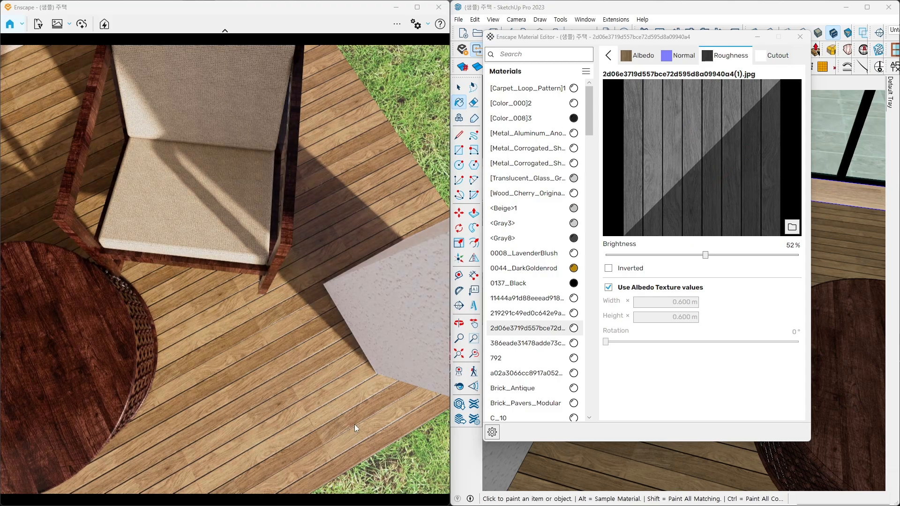
{"action": "key", "text": "ctrl+1"}
{"action": "left_click", "coordinate": [343, 424]}
{"action": "mouse_move", "coordinate": [358, 428]}
{"action": "left_mouse_down"}
{"action": "mouse_move", "coordinate": [344, 429]}
{"action": "mouse_move", "coordinate": [359, 306]}
{"action": "mouse_move", "coordinate": [270, 414]}
{"action": "left_mouse_up"}
{"action": "key", "text": "Escape"}
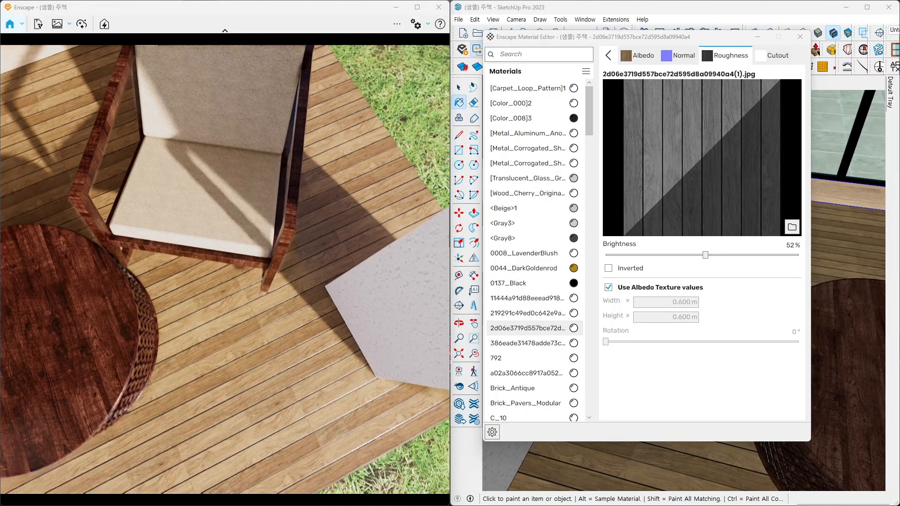
{"action": "right_click_drag", "start_coordinate": [324, 300], "coordinate": [243, 169]}
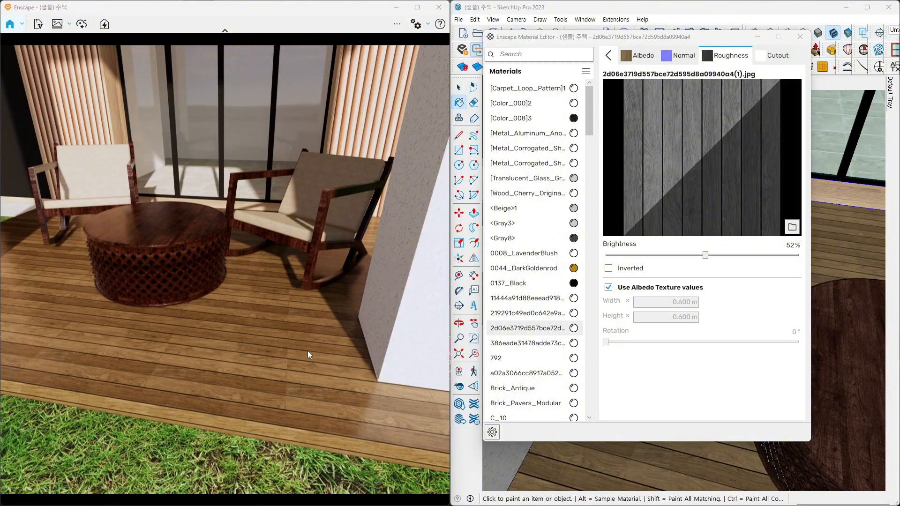
{"action": "right_click_drag", "start_coordinate": [308, 351], "coordinate": [280, 313]}
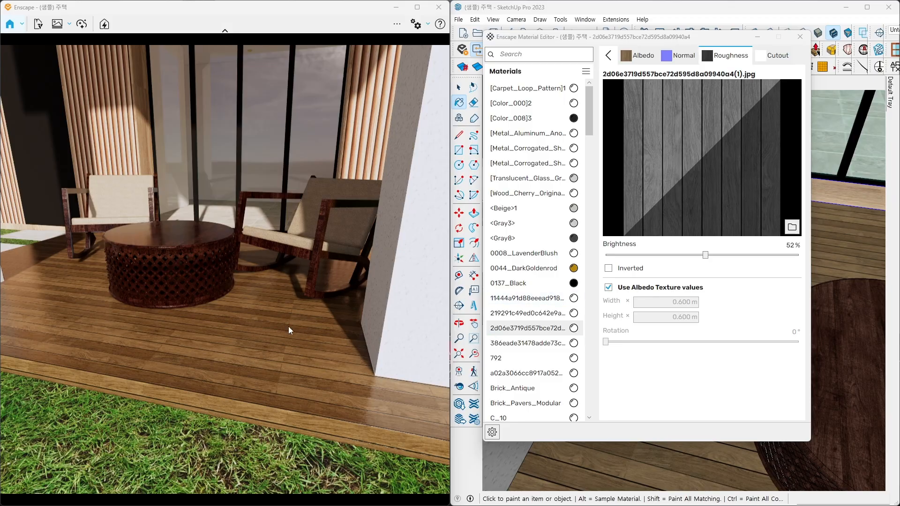
{"action": "mouse_move", "coordinate": [260, 325]}
{"action": "right_mouse_down"}
{"action": "mouse_move", "coordinate": [239, 324]}
{"action": "mouse_move", "coordinate": [256, 325]}
{"action": "right_mouse_up"}
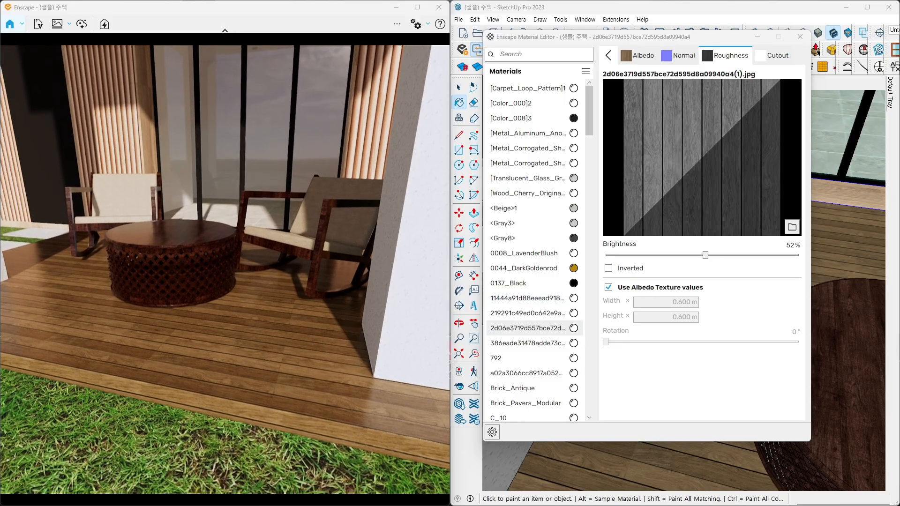
- Set the brightness of the deck's reflections texture to 81% and inspect the deck's gloss around the column
{"action": "left_click_drag", "start_coordinate": [706, 258], "coordinate": [764, 257]}
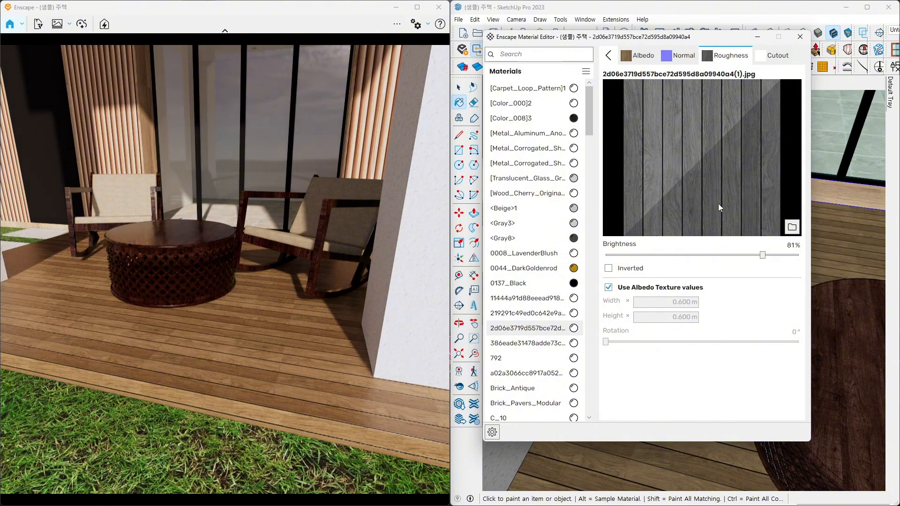
{"action": "left_click", "coordinate": [609, 56]}
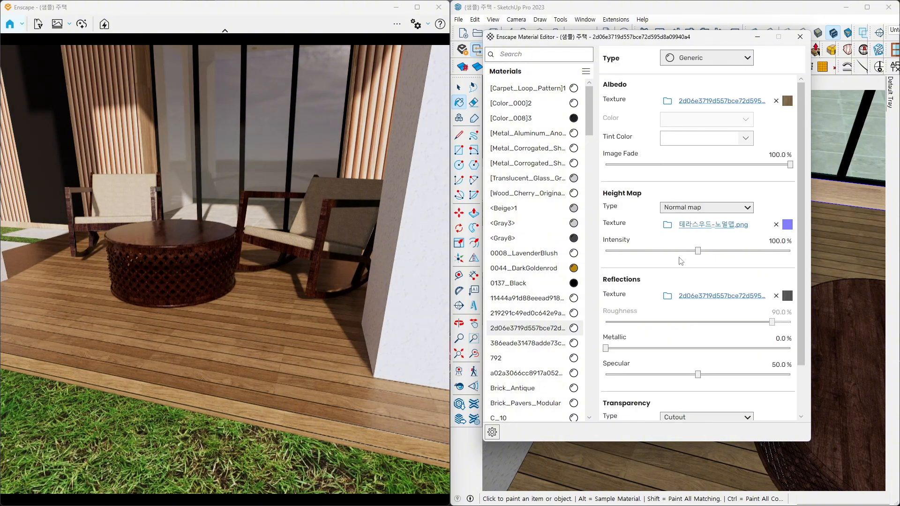
{"action": "mouse_move", "coordinate": [266, 354]}
{"action": "right_mouse_down"}
{"action": "mouse_move", "coordinate": [358, 352]}
{"action": "mouse_move", "coordinate": [255, 348]}
{"action": "right_mouse_up"}
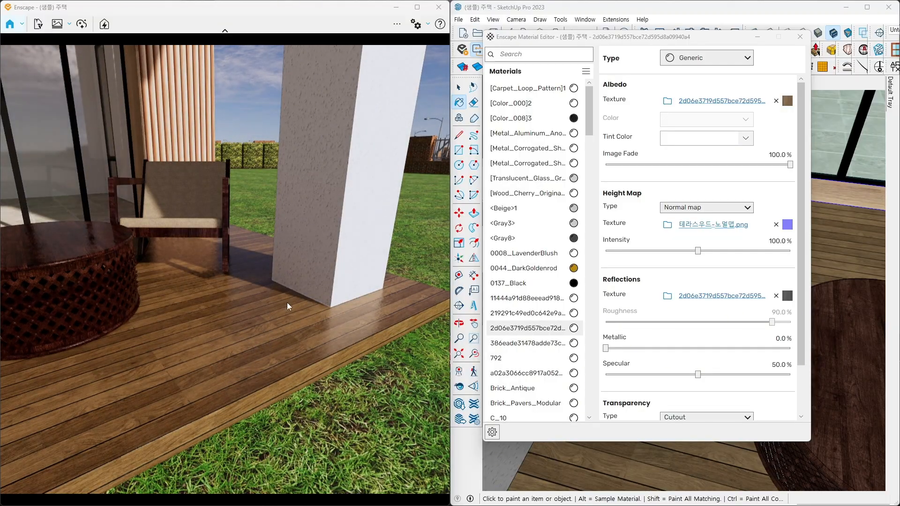
{"action": "right_click_drag", "start_coordinate": [287, 303], "coordinate": [199, 300]}
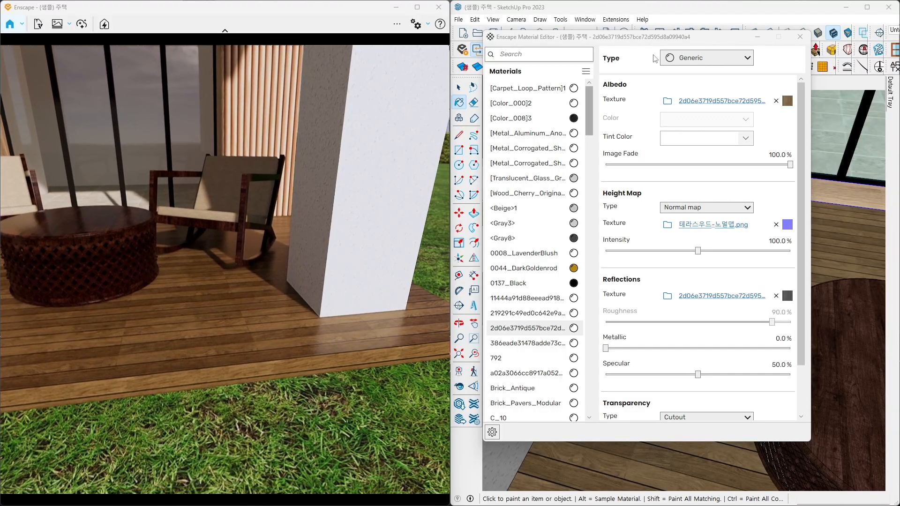
- Sample the white terrace column's material in the SketchUp model to load VINYL PANIT-2 in the Enscape Material Editor
{"action": "mouse_move", "coordinate": [661, 43]}
{"action": "left_mouse_down"}
{"action": "mouse_move", "coordinate": [609, 89]}
{"action": "mouse_move", "coordinate": [431, 168]}
{"action": "mouse_move", "coordinate": [431, 137]}
{"action": "left_mouse_up"}
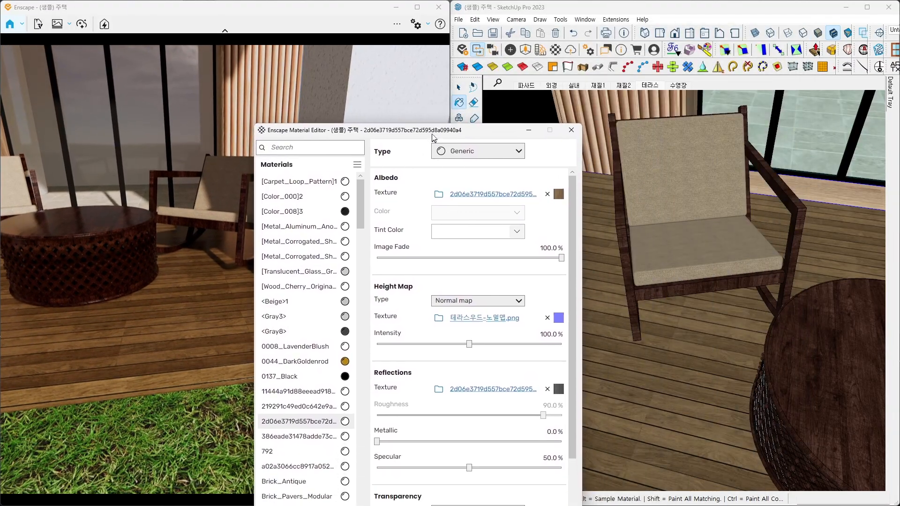
{"action": "left_click", "coordinate": [459, 90]}
{"action": "scroll", "coordinate": [729, 218], "scroll_direction": "down", "scroll_amount": 6}
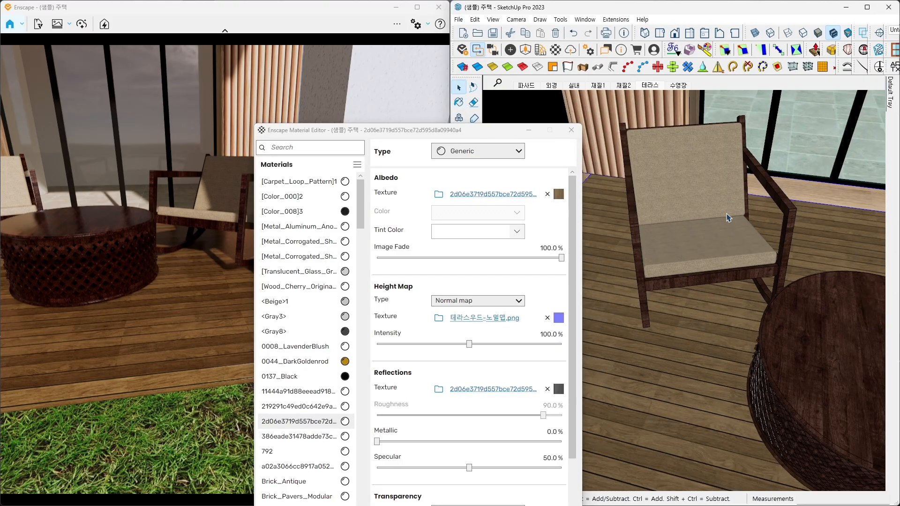
{"action": "middle_click_drag", "start_coordinate": [729, 217], "coordinate": [682, 228]}
{"action": "key", "text": "b"}
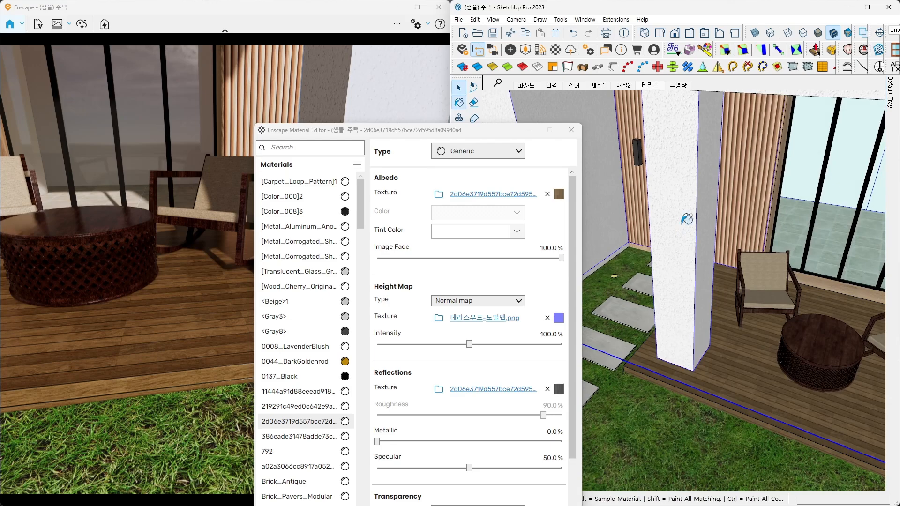
{"action": "left_click", "coordinate": [687, 219], "text": "alt"}
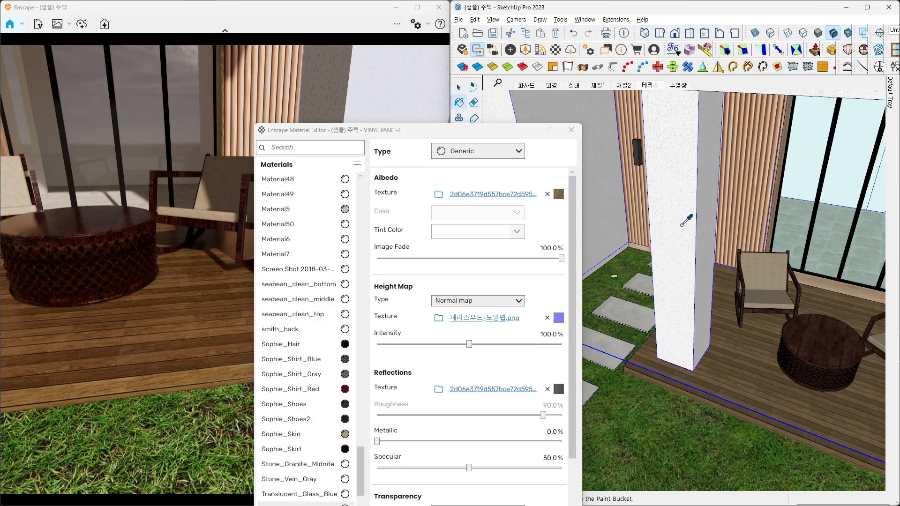
{"action": "left_click_drag", "start_coordinate": [469, 137], "coordinate": [654, 95]}
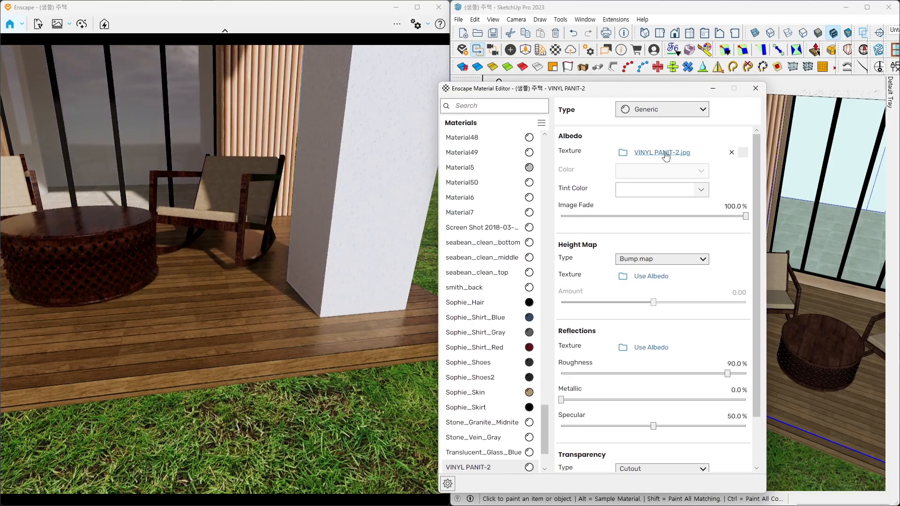
- Examine the grain of the column material's albedo texture VINYL PANIT-2.jpg and return to the material's settings
{"action": "left_click", "coordinate": [665, 153]}
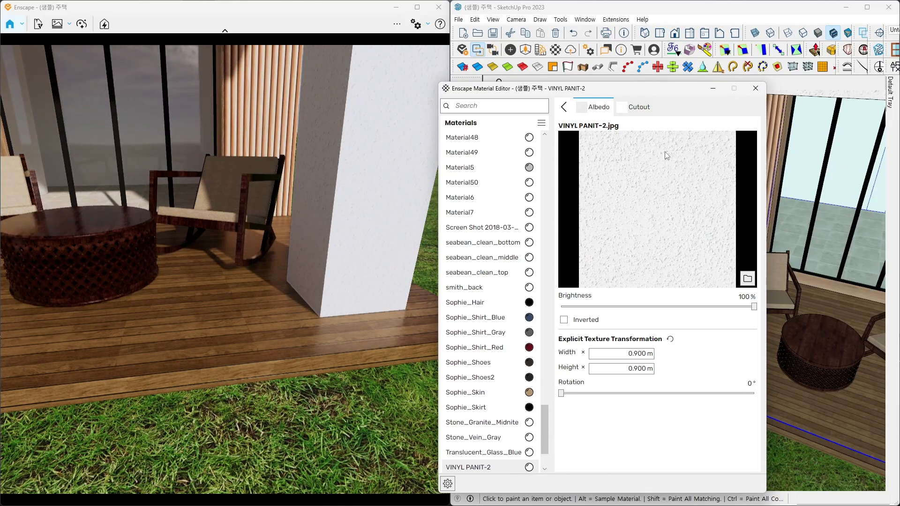
{"action": "key", "text": "ctrl+1"}
{"action": "left_click", "coordinate": [666, 203]}
{"action": "left_click_drag", "start_coordinate": [594, 178], "coordinate": [629, 193]}
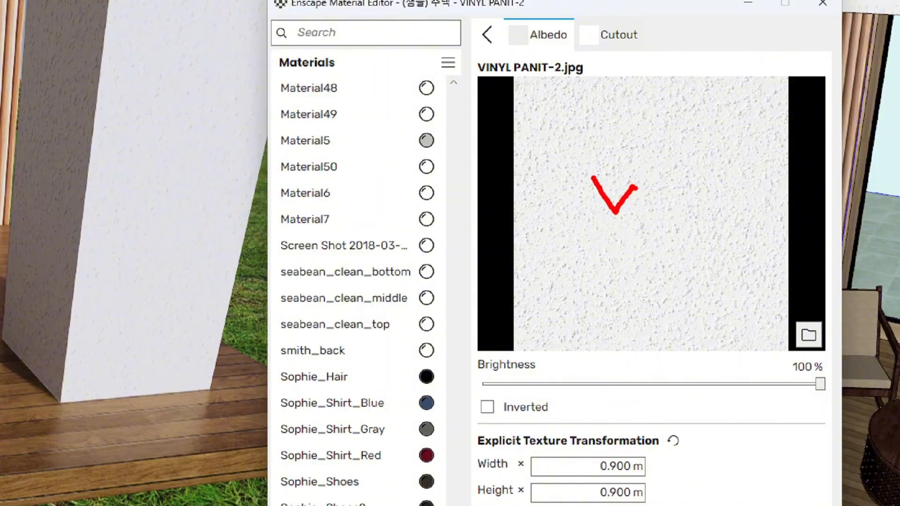
{"action": "key", "text": "Escape"}
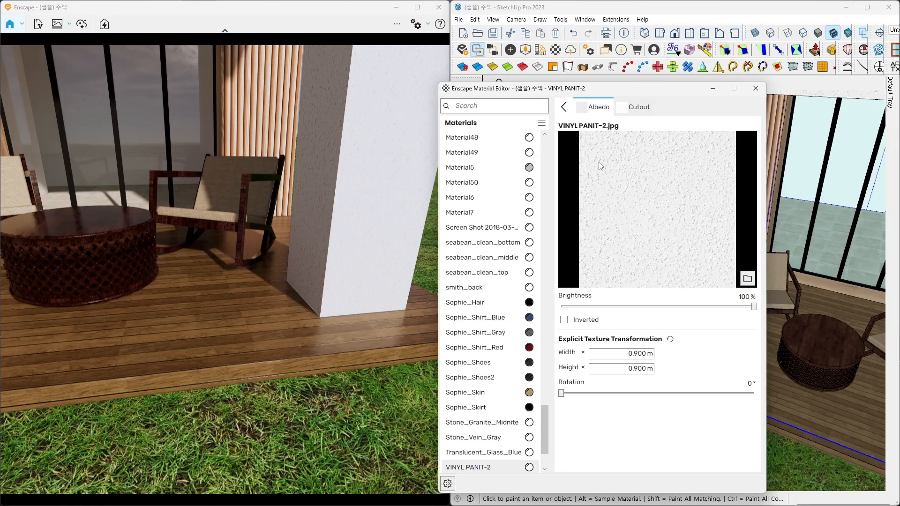
{"action": "left_click_drag", "start_coordinate": [642, 95], "coordinate": [664, 41]}
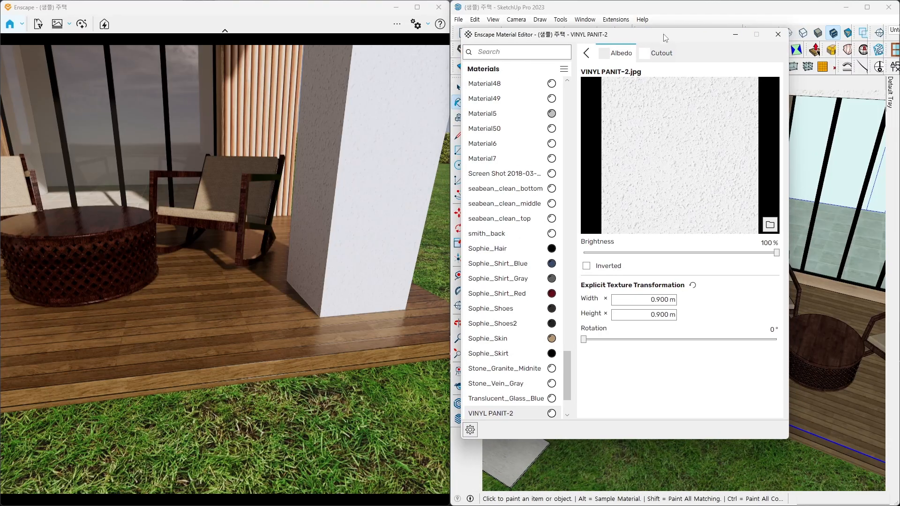
{"action": "left_click", "coordinate": [587, 53]}
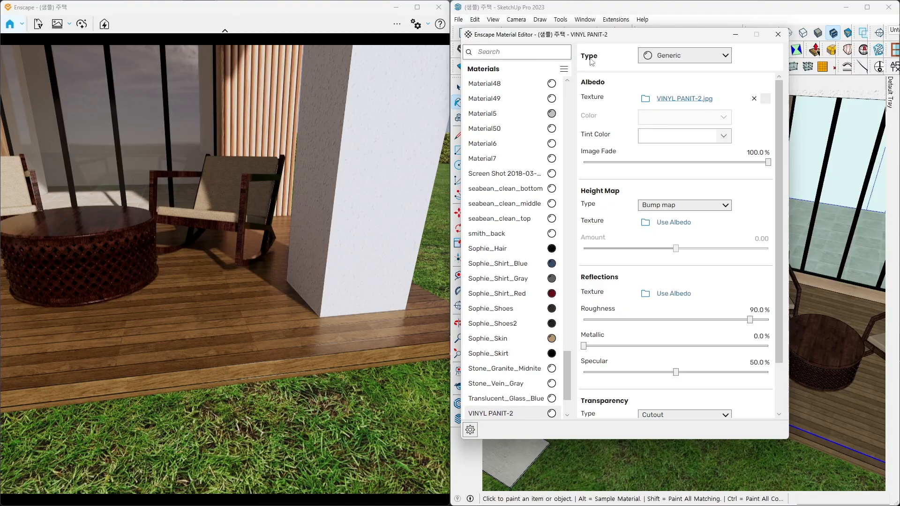
- Try the column material's albedo texture as its bump map, inspect the column's surface in the render, and remove it
{"action": "left_click", "coordinate": [676, 224]}
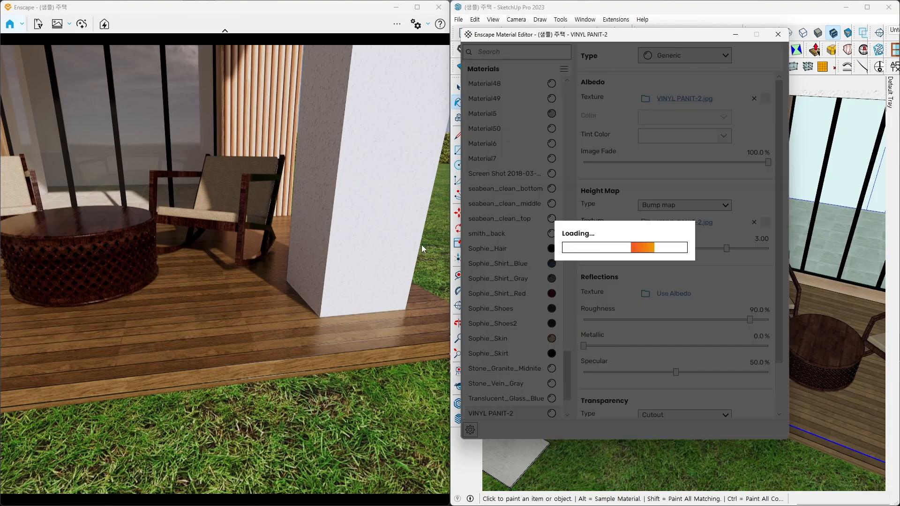
{"action": "right_click_drag", "start_coordinate": [362, 224], "coordinate": [123, 341]}
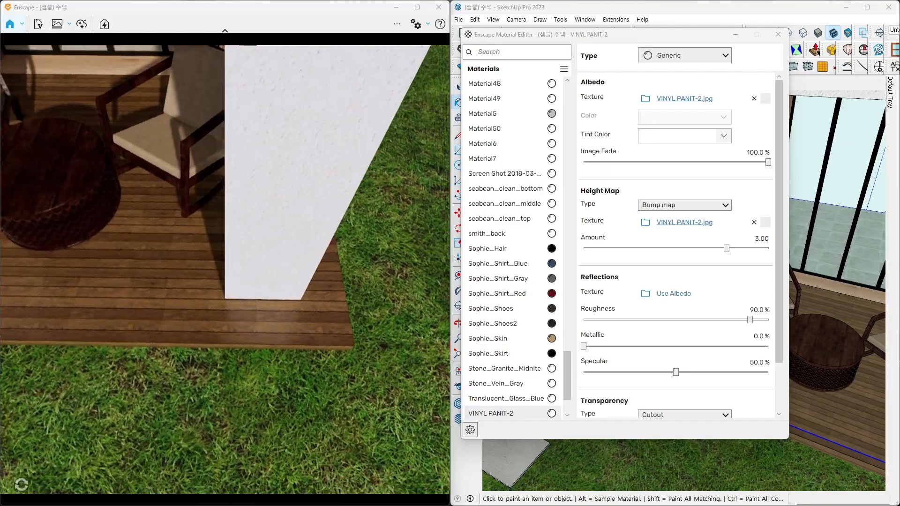
{"action": "right_click_drag", "start_coordinate": [243, 140], "coordinate": [325, 74]}
{"action": "key", "text": "ctrl+1"}
{"action": "left_click", "coordinate": [330, 72]}
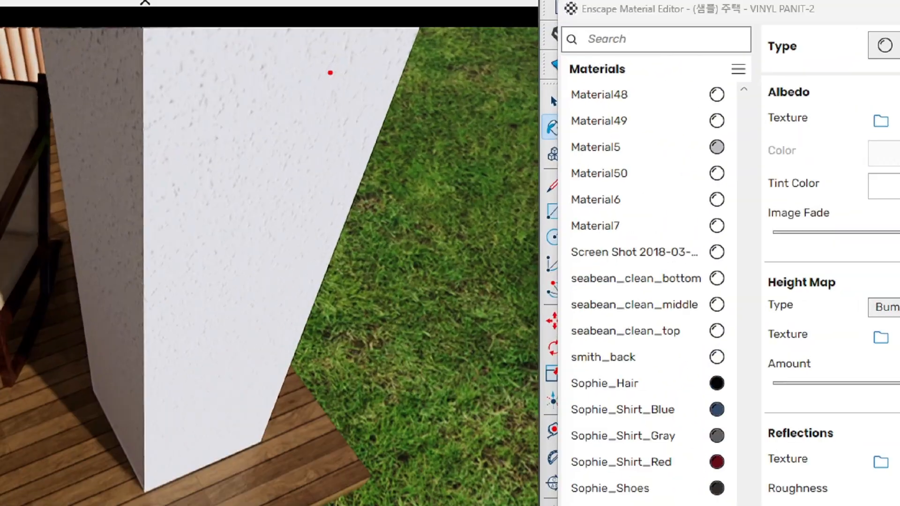
{"action": "mouse_move", "coordinate": [242, 136]}
{"action": "left_mouse_down"}
{"action": "mouse_move", "coordinate": [206, 58]}
{"action": "mouse_move", "coordinate": [242, 162]}
{"action": "left_mouse_up"}
{"action": "mouse_move", "coordinate": [46, 136]}
{"action": "left_mouse_down"}
{"action": "mouse_move", "coordinate": [76, 157]}
{"action": "mouse_move", "coordinate": [74, 136]}
{"action": "left_mouse_up"}
{"action": "key", "text": "Escape"}
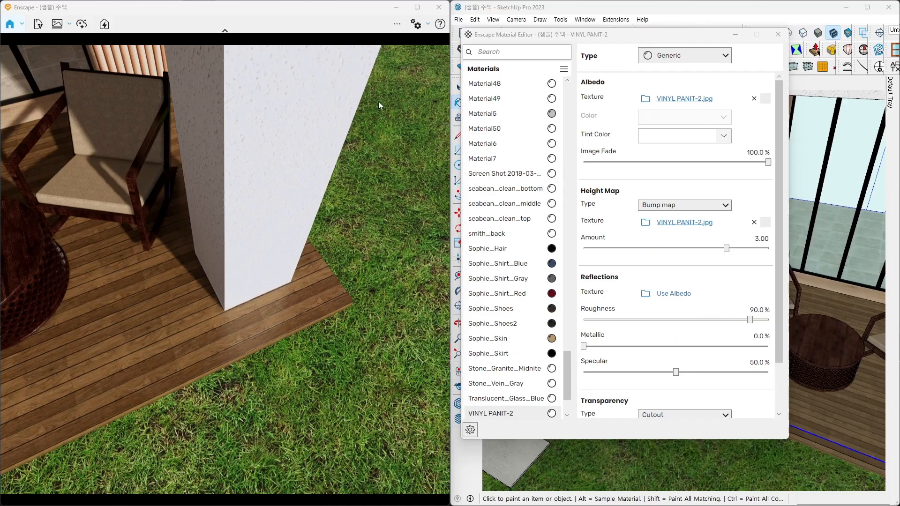
{"action": "left_click", "coordinate": [754, 223]}
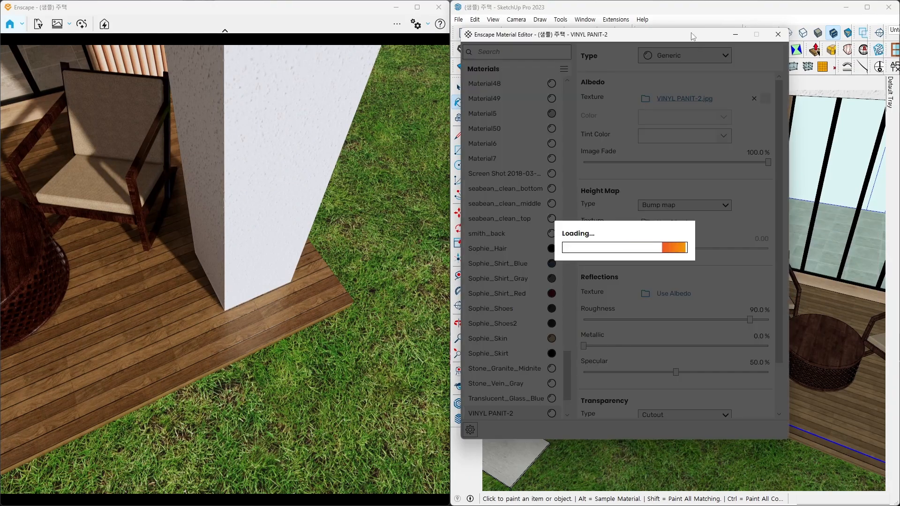
- Switch to Photoshop and save the column texture to the desktop as VINYL PANIT-2.jpg in JPEG format
{"action": "left_click_drag", "start_coordinate": [688, 36], "coordinate": [504, 52]}
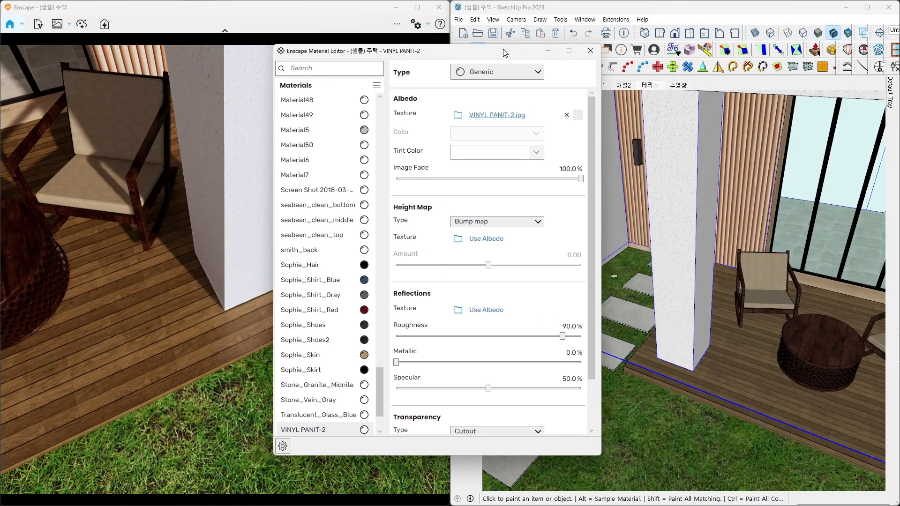
{"action": "mouse_move", "coordinate": [890, 98]}
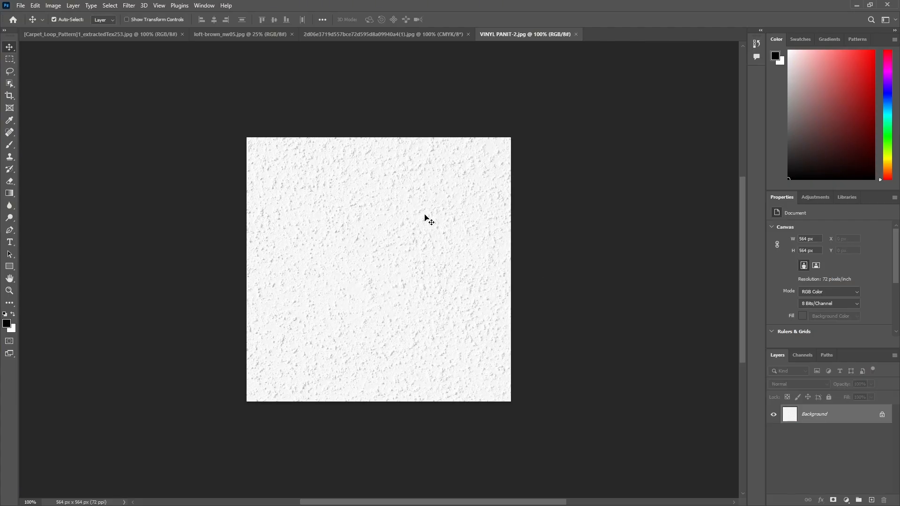
{"action": "left_click", "coordinate": [21, 6]}
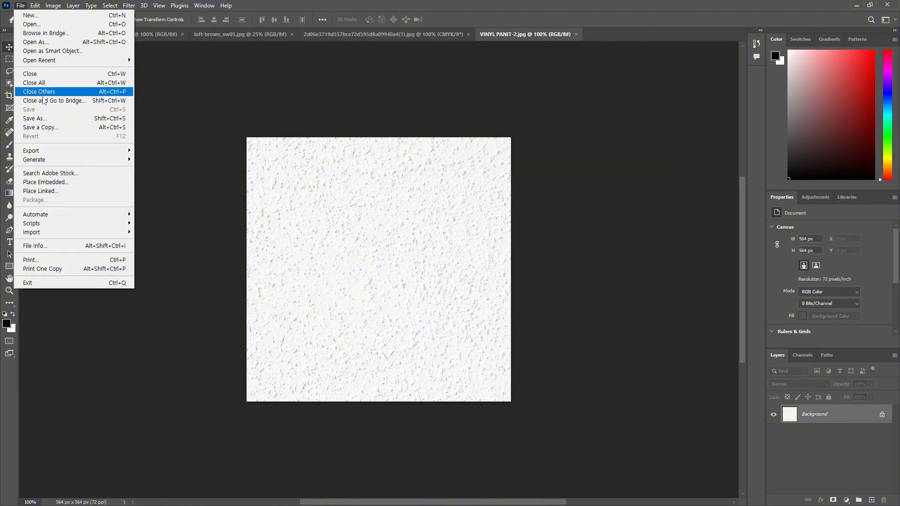
{"action": "left_click", "coordinate": [52, 119]}
{"action": "left_click", "coordinate": [197, 149]}
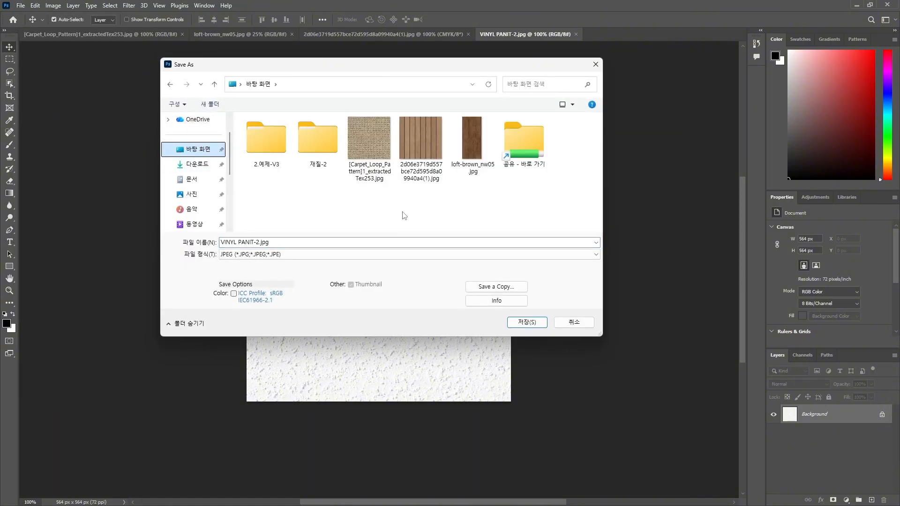
{"action": "left_click", "coordinate": [527, 322]}
{"action": "left_click", "coordinate": [447, 101]}
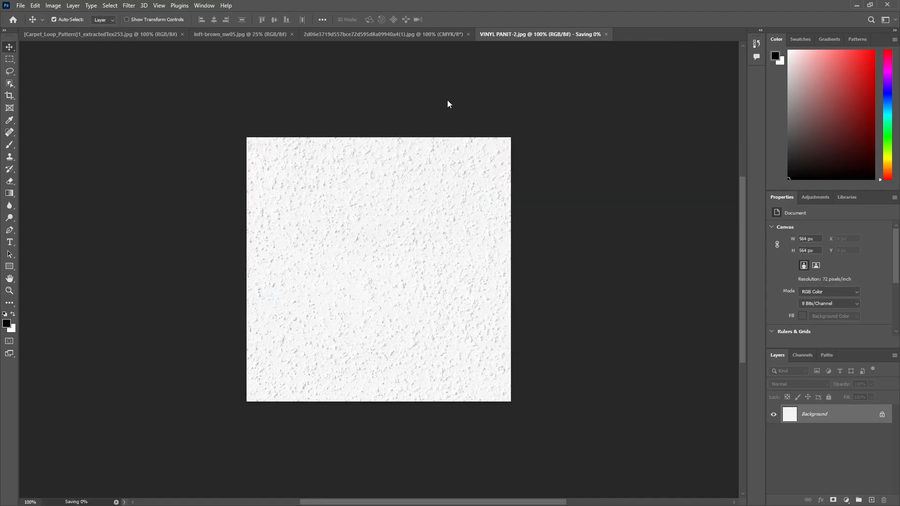
{"action": "left_click", "coordinate": [855, 5]}
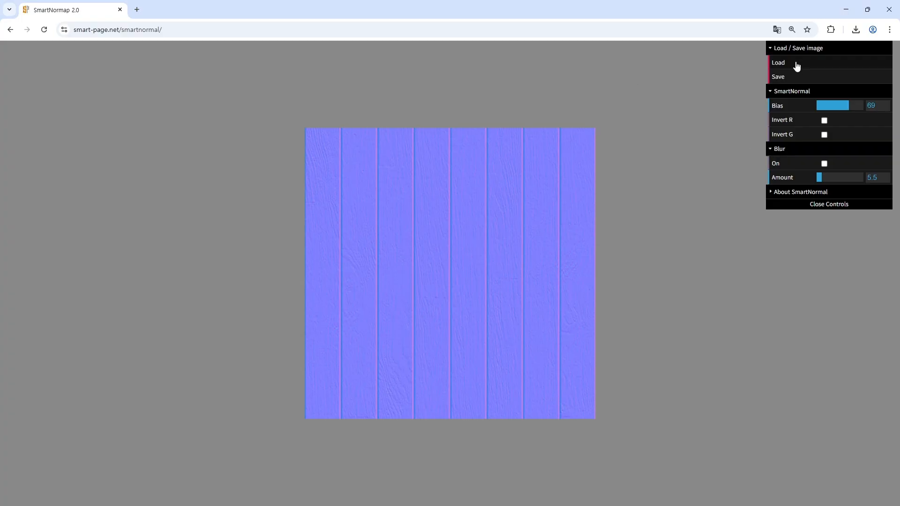
- Load VINYL PANIT-2.jpg from the desktop into SmartNormal to generate its normal map
{"action": "left_click", "coordinate": [796, 64]}
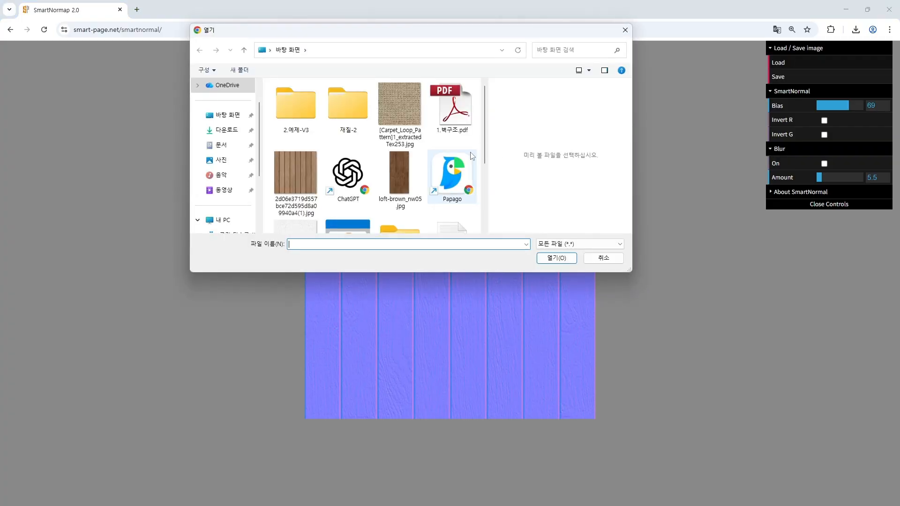
{"action": "scroll", "coordinate": [472, 156], "scroll_direction": "down", "scroll_amount": 3}
{"action": "left_click", "coordinate": [306, 142]}
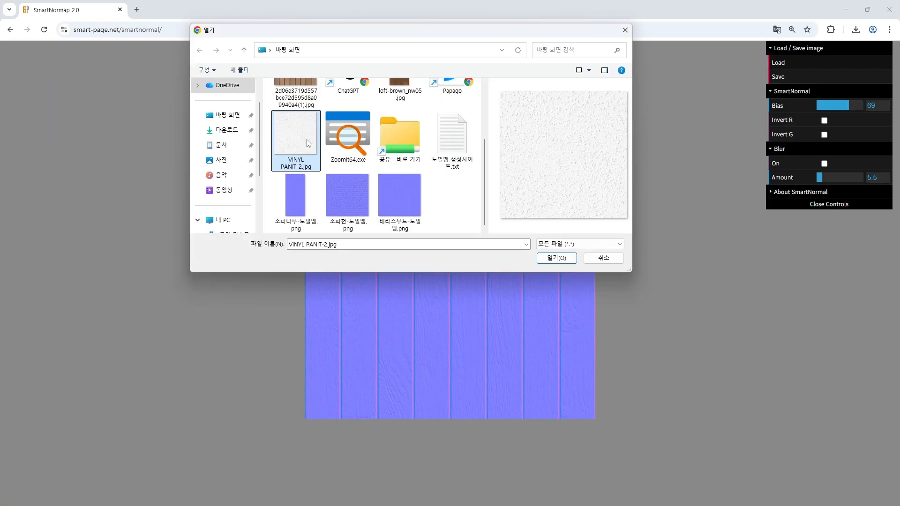
{"action": "double_click", "coordinate": [306, 139]}
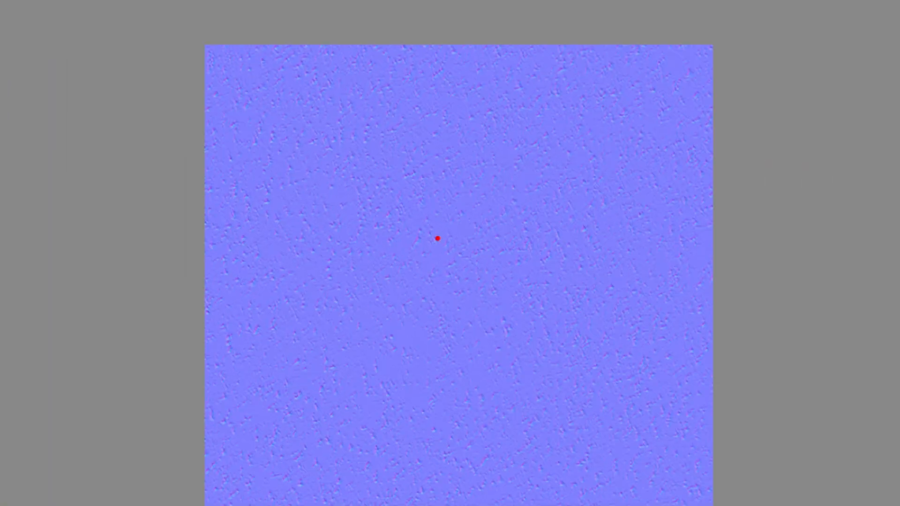
- Examine the bump detail across the normal map generated for the column finish
{"action": "left_click_drag", "start_coordinate": [442, 158], "coordinate": [481, 132]}
{"action": "left_click_drag", "start_coordinate": [526, 111], "coordinate": [652, 90]}
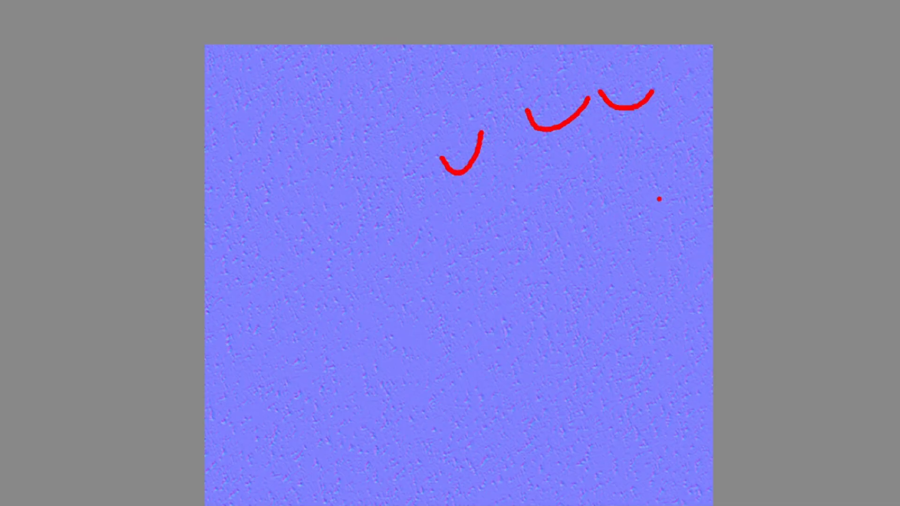
{"action": "left_click_drag", "start_coordinate": [658, 200], "coordinate": [714, 207]}
{"action": "left_click_drag", "start_coordinate": [463, 243], "coordinate": [474, 266]}
{"action": "mouse_move", "coordinate": [273, 257]}
{"action": "left_mouse_down"}
{"action": "mouse_move", "coordinate": [321, 287]}
{"action": "mouse_move", "coordinate": [336, 257]}
{"action": "left_mouse_up"}
{"action": "left_click_drag", "start_coordinate": [350, 191], "coordinate": [375, 215]}
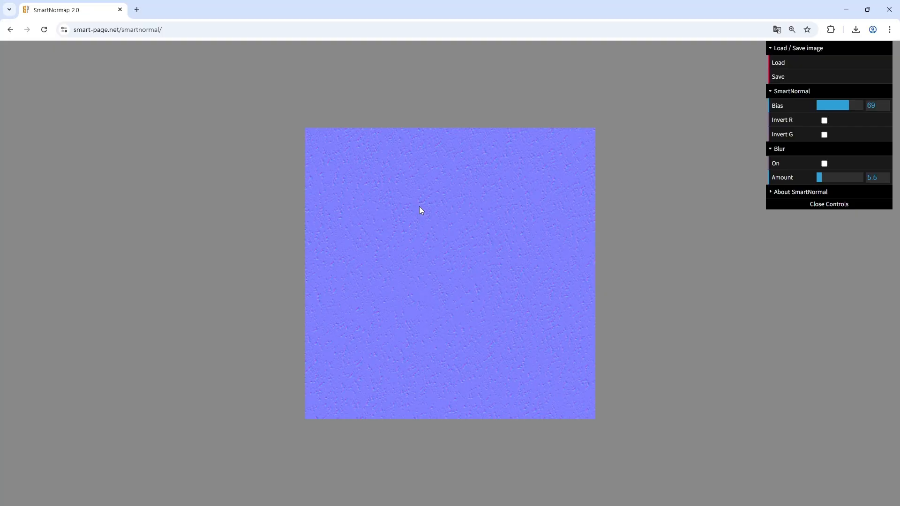
- Save the generated normal map to the desktop as 기둥마감-노멀맵.png and return to the Enscape Material Editor
{"action": "right_click", "coordinate": [419, 207]}
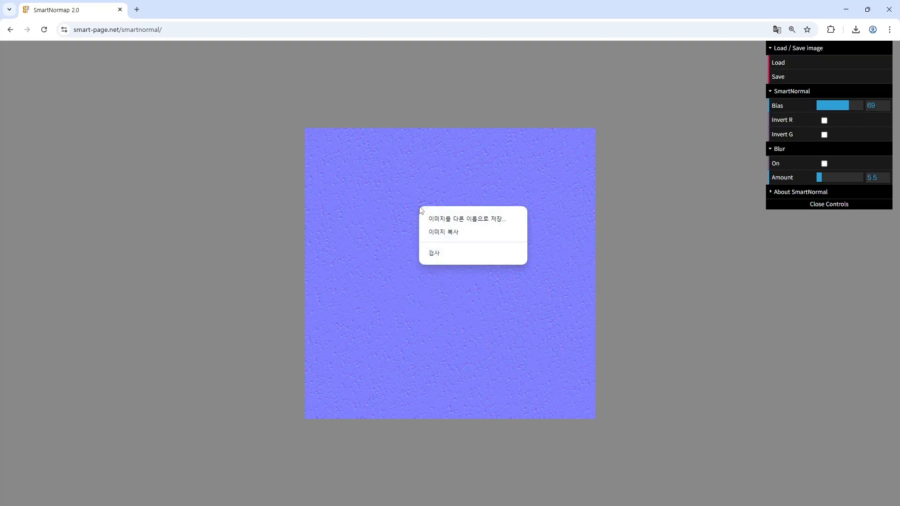
{"action": "left_click", "coordinate": [444, 219]}
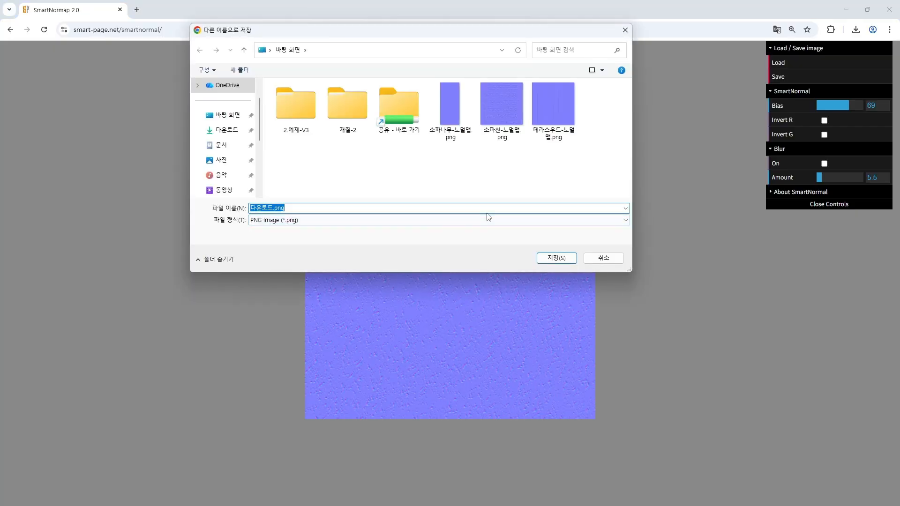
{"action": "type", "text": "qu"}
{"action": "key", "text": "Return"}
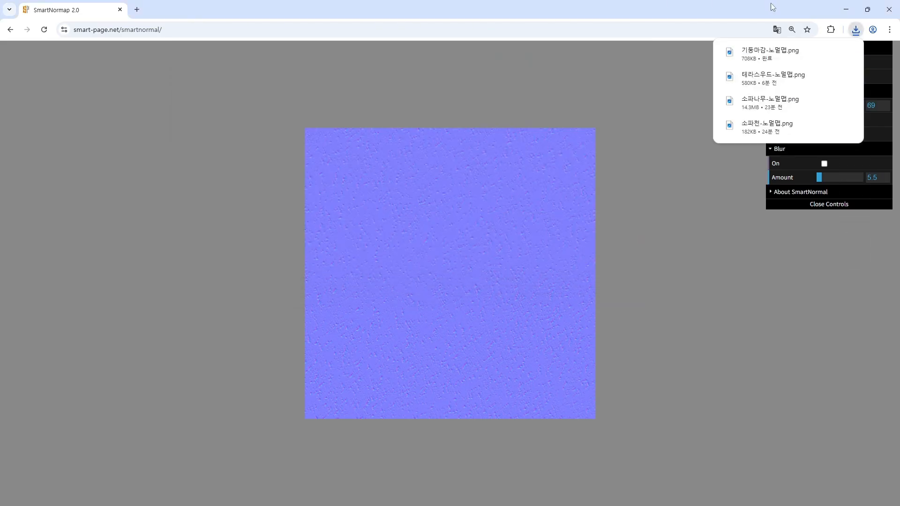
{"action": "left_click", "coordinate": [846, 10]}
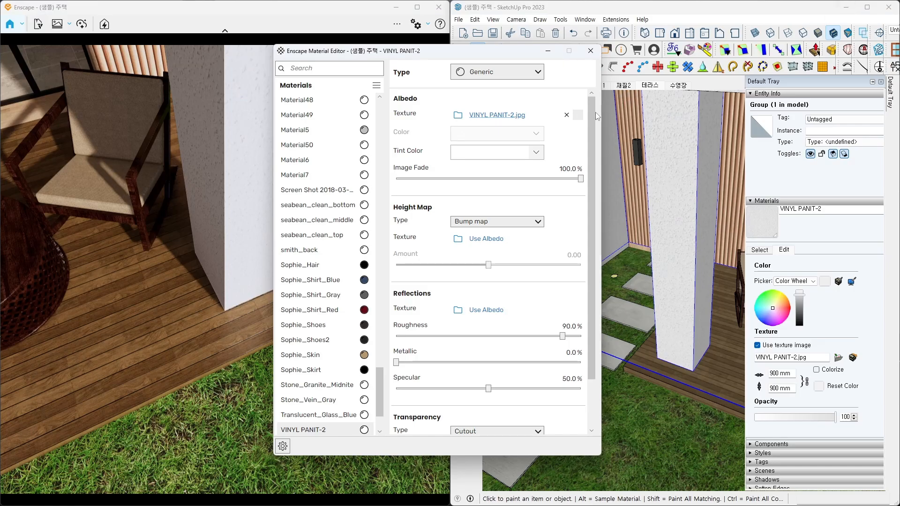
- Inspect the white terrace columns in the Enscape render from several distances and angles, checking their surface and brightness
{"action": "mouse_move", "coordinate": [512, 61]}
{"action": "left_mouse_down"}
{"action": "mouse_move", "coordinate": [455, 64]}
{"action": "mouse_move", "coordinate": [648, 100]}
{"action": "mouse_move", "coordinate": [710, 69]}
{"action": "left_mouse_up"}
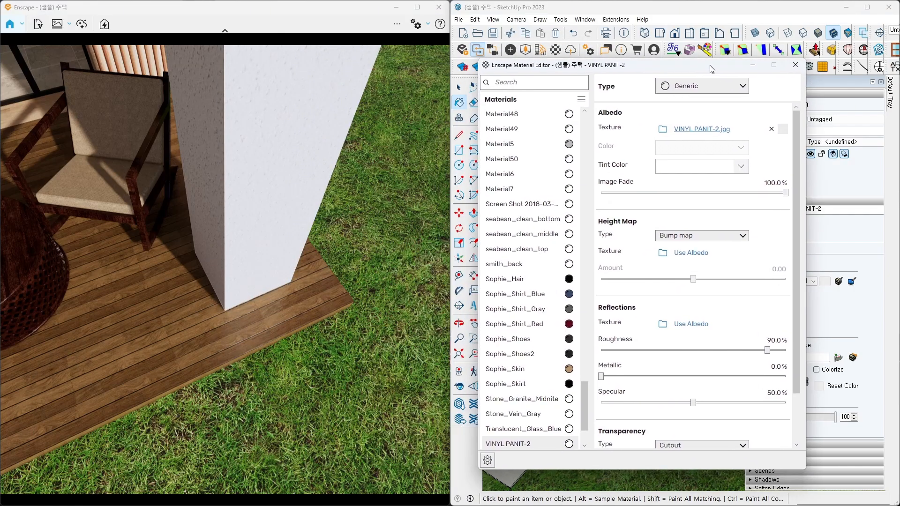
{"action": "right_click_drag", "start_coordinate": [243, 231], "coordinate": [202, 185]}
{"action": "right_click_drag", "start_coordinate": [234, 305], "coordinate": [218, 276]}
{"action": "scroll", "coordinate": [249, 305], "scroll_direction": "down", "scroll_amount": 3}
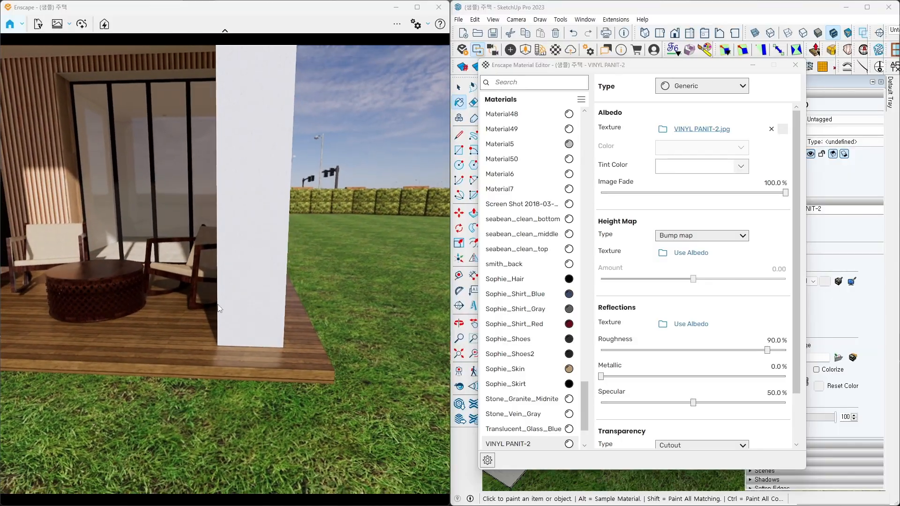
{"action": "middle_click_drag", "start_coordinate": [235, 304], "coordinate": [421, 292]}
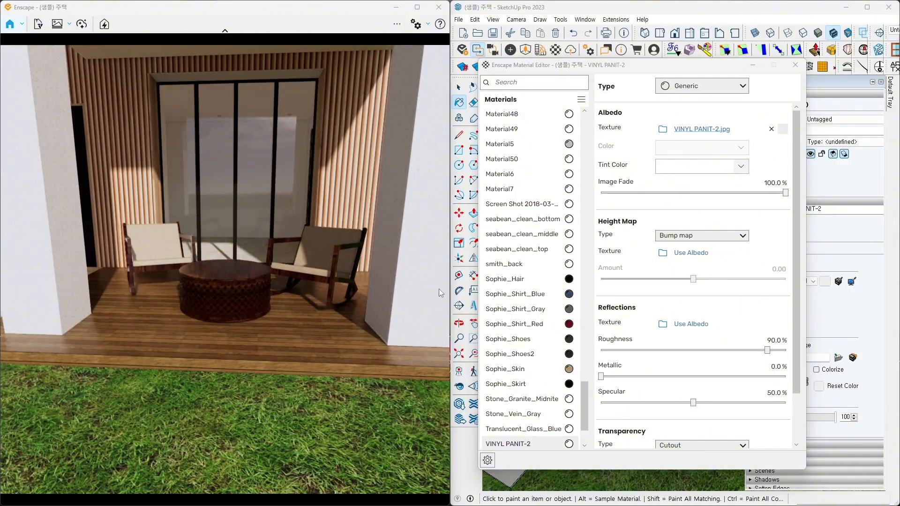
{"action": "scroll", "coordinate": [439, 289], "scroll_direction": "down", "scroll_amount": 2}
{"action": "right_click_drag", "start_coordinate": [244, 300], "coordinate": [202, 296]}
{"action": "left_click_drag", "start_coordinate": [244, 286], "coordinate": [276, 281]}
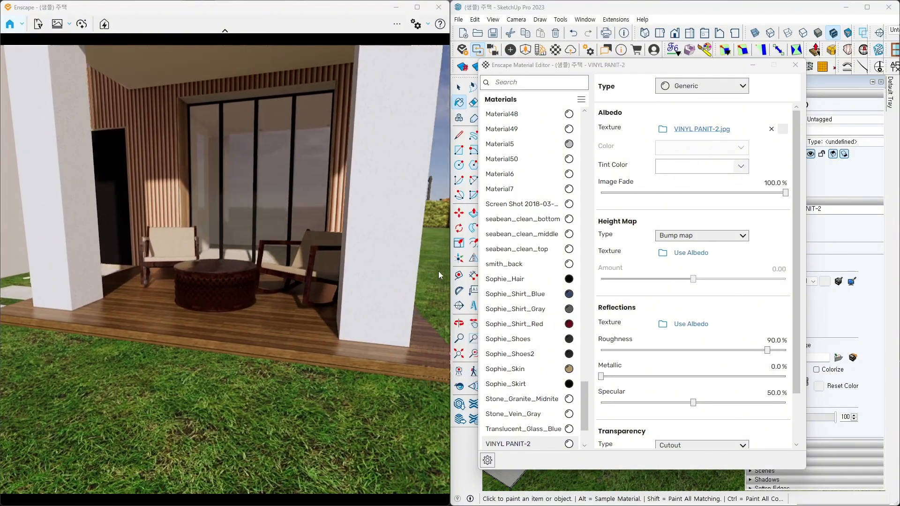
{"action": "right_click_drag", "start_coordinate": [262, 290], "coordinate": [287, 303]}
{"action": "right_click_drag", "start_coordinate": [302, 237], "coordinate": [319, 215]}
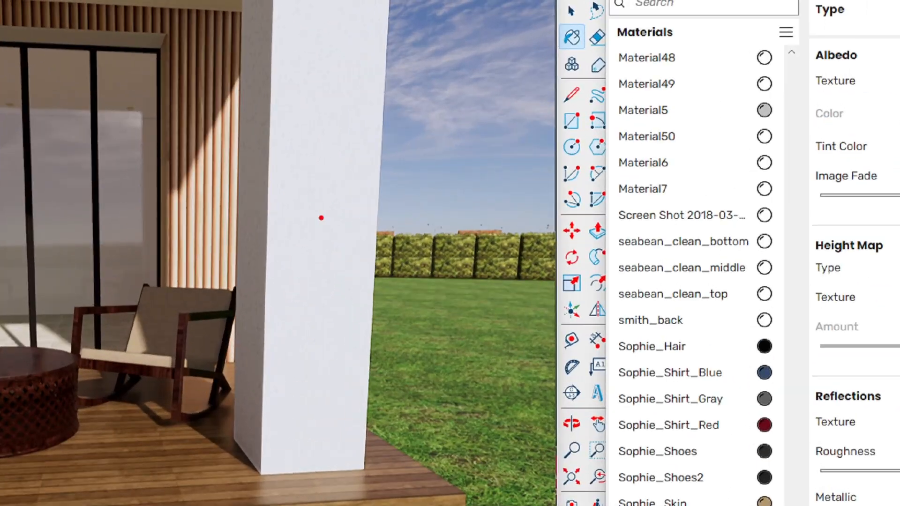
{"action": "left_click_drag", "start_coordinate": [311, 194], "coordinate": [336, 185]}
{"action": "key", "text": "Escape"}
{"action": "right_click_drag", "start_coordinate": [330, 254], "coordinate": [325, 238]}
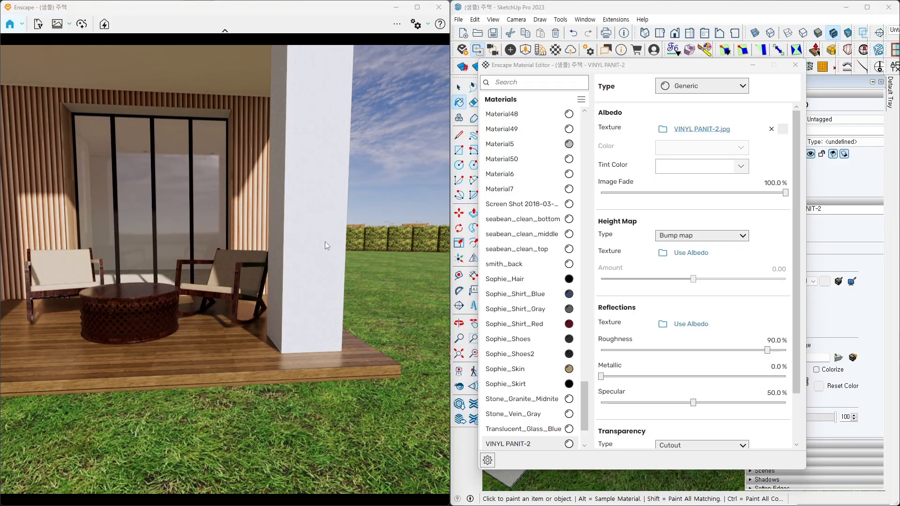
{"action": "key", "text": "e"}
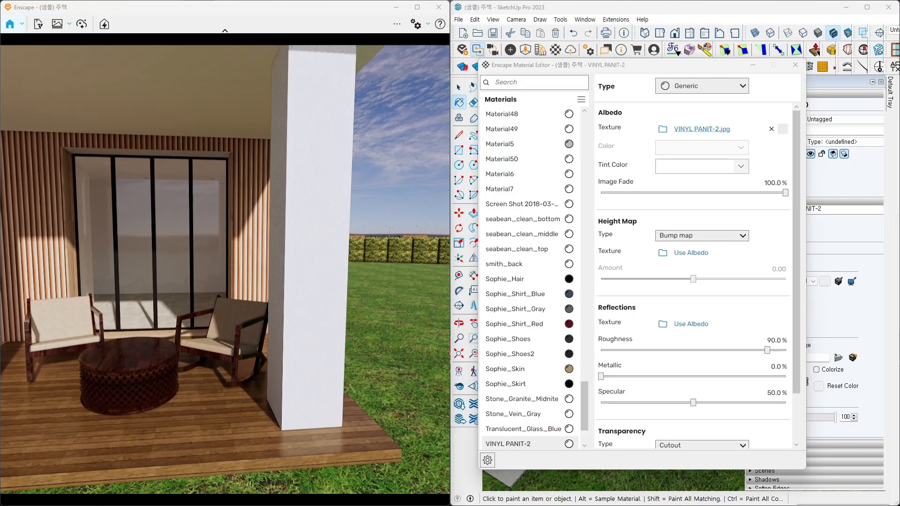
{"action": "right_click_drag", "start_coordinate": [325, 245], "coordinate": [324, 240]}
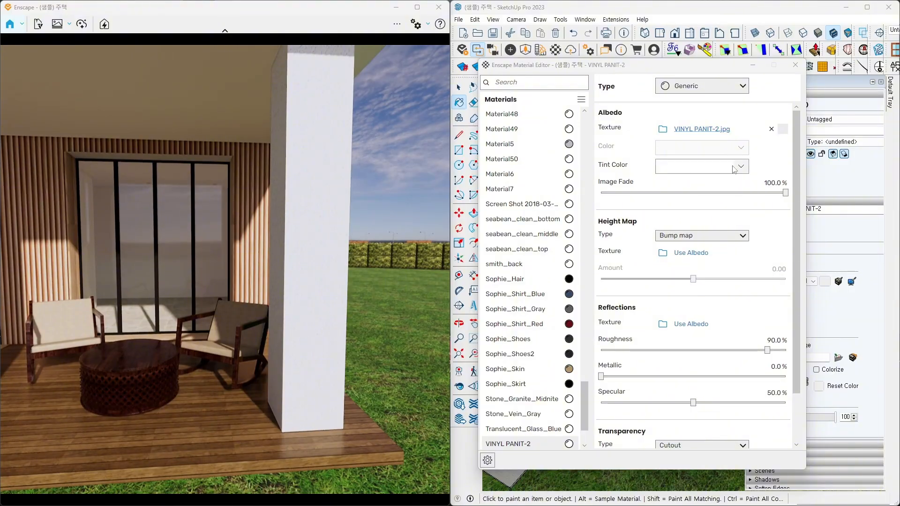
- Set the column material's albedo tint color to light grey and check the column from the side in the render
{"action": "left_click", "coordinate": [740, 166]}
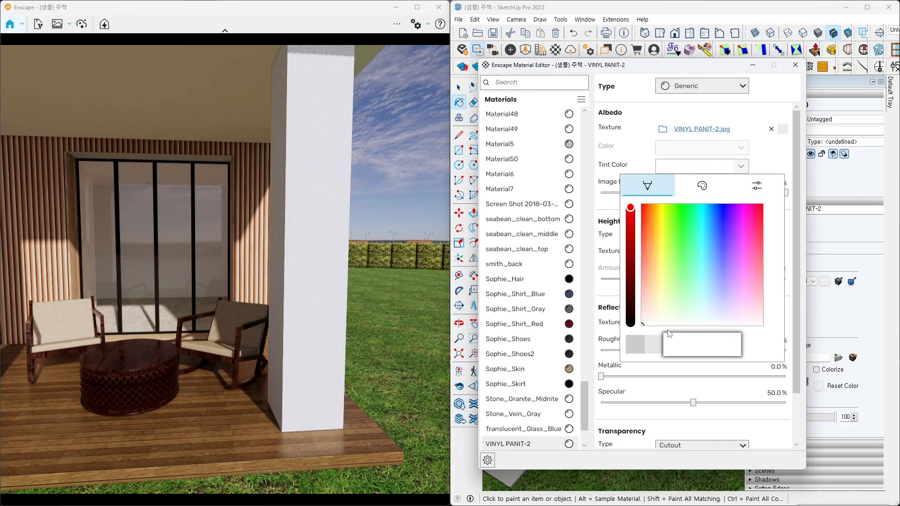
{"action": "left_click", "coordinate": [656, 344]}
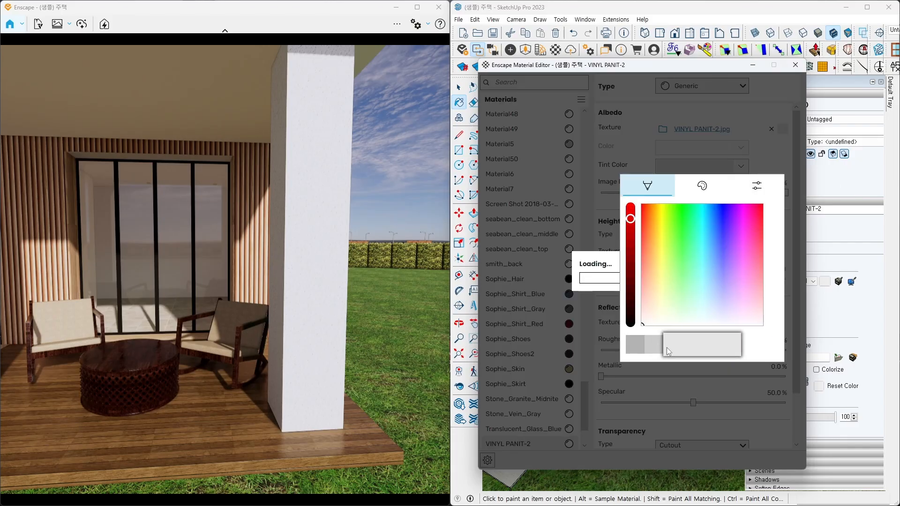
{"action": "right_click_drag", "start_coordinate": [343, 328], "coordinate": [311, 325]}
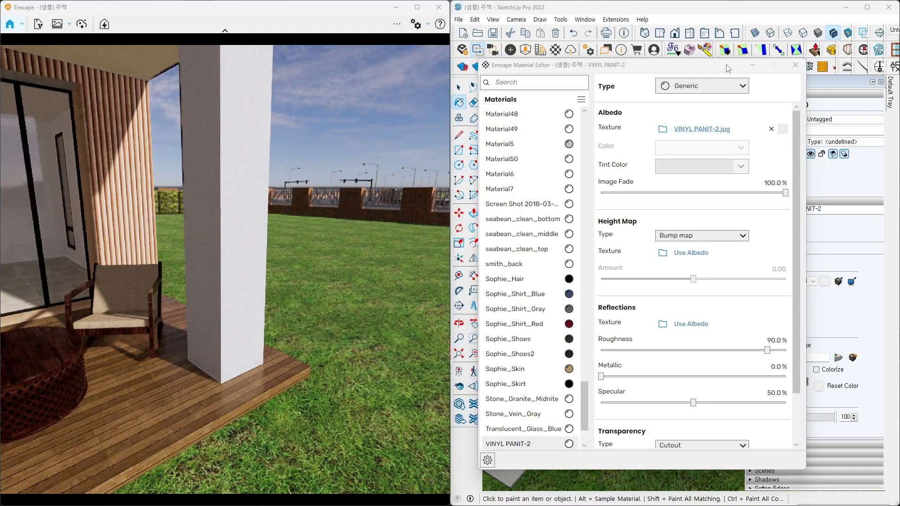
- Set the column material's height map type to Normal map and load 기둥마감-노멀맵.png as its texture
{"action": "left_click_drag", "start_coordinate": [725, 69], "coordinate": [678, 44]}
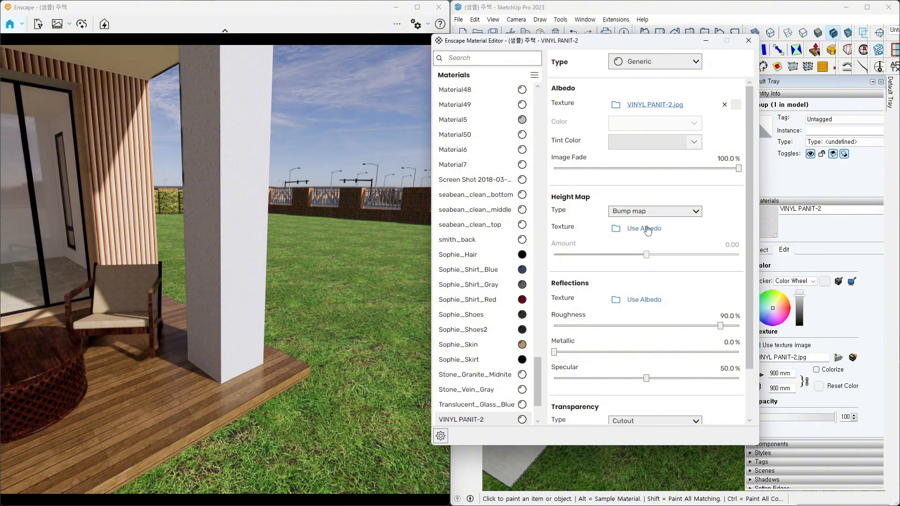
{"action": "left_click", "coordinate": [629, 217]}
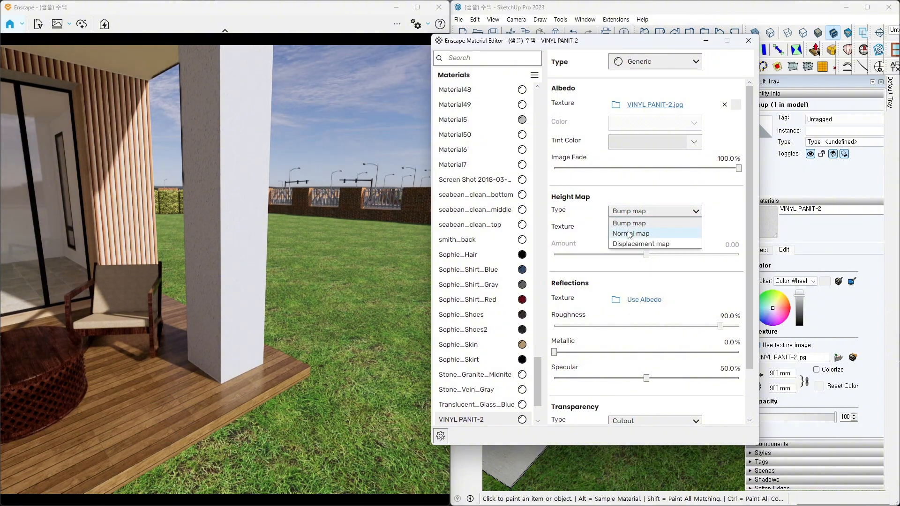
{"action": "left_click", "coordinate": [630, 234]}
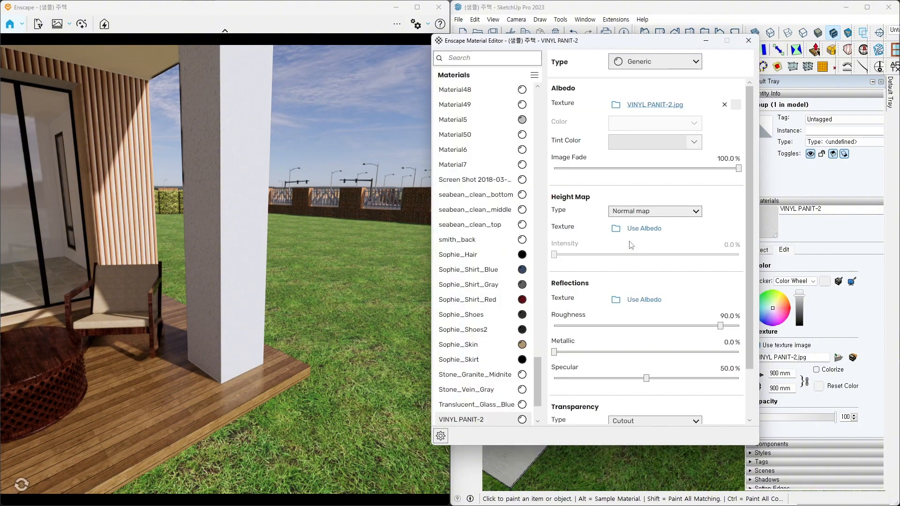
{"action": "mouse_move", "coordinate": [617, 239]}
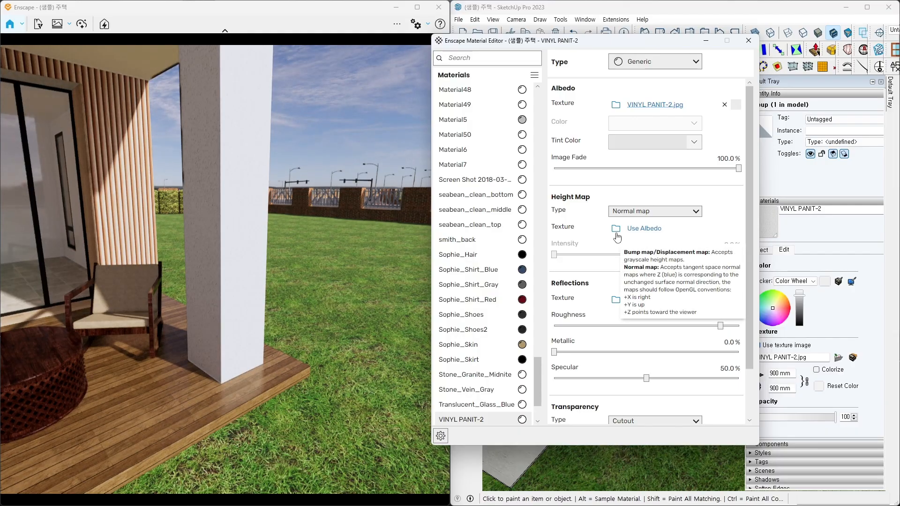
{"action": "left_click", "coordinate": [617, 233]}
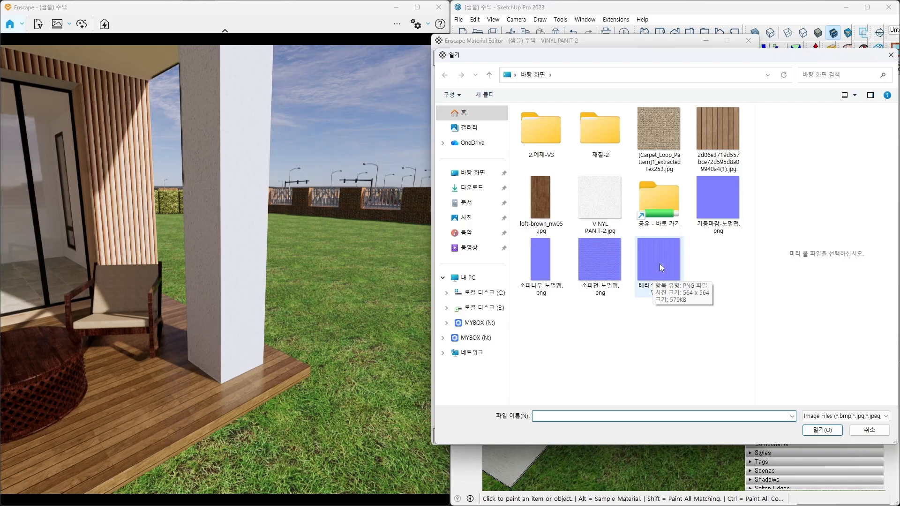
{"action": "left_click", "coordinate": [712, 212]}
{"action": "double_click", "coordinate": [729, 197]}
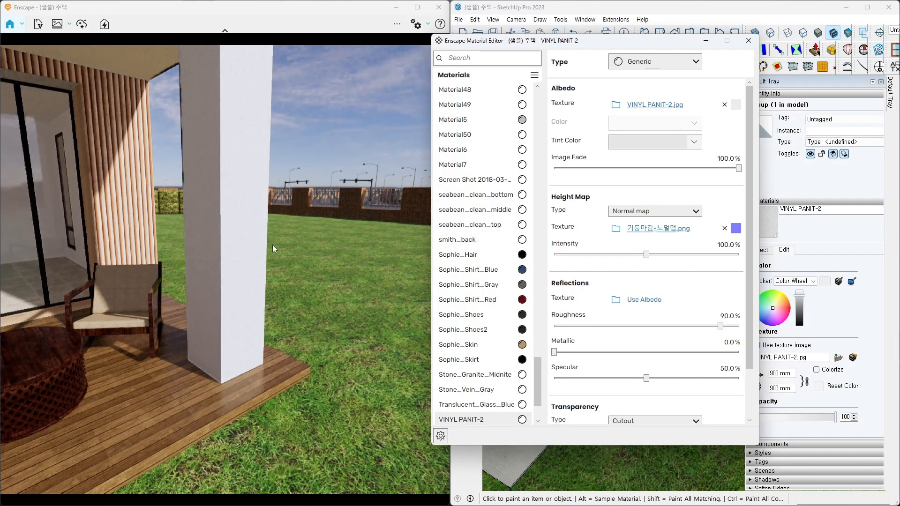
- Set the column material's normal map intensity to 60% and check the column's surface relief up close in the render
{"action": "right_click_drag", "start_coordinate": [272, 244], "coordinate": [307, 219]}
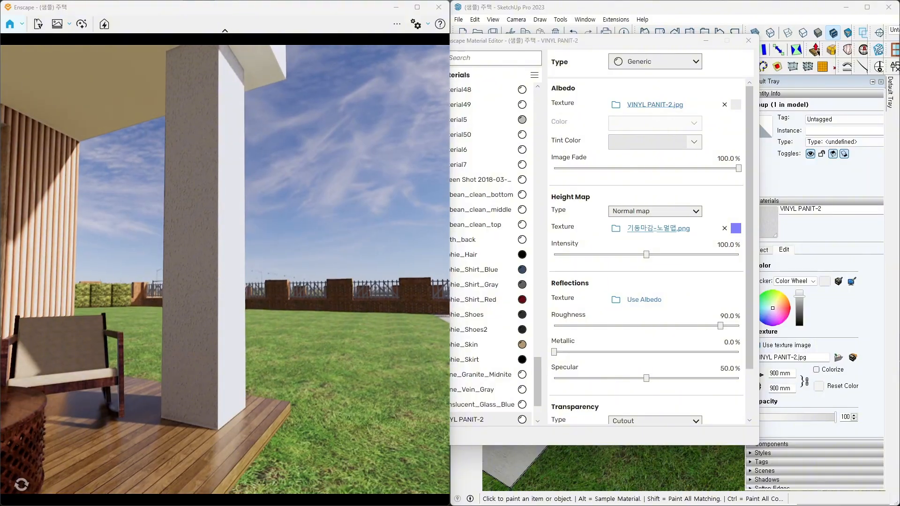
{"action": "scroll", "coordinate": [230, 262], "scroll_direction": "up", "scroll_amount": 2}
{"action": "scroll", "coordinate": [202, 274], "scroll_direction": "up", "scroll_amount": 3}
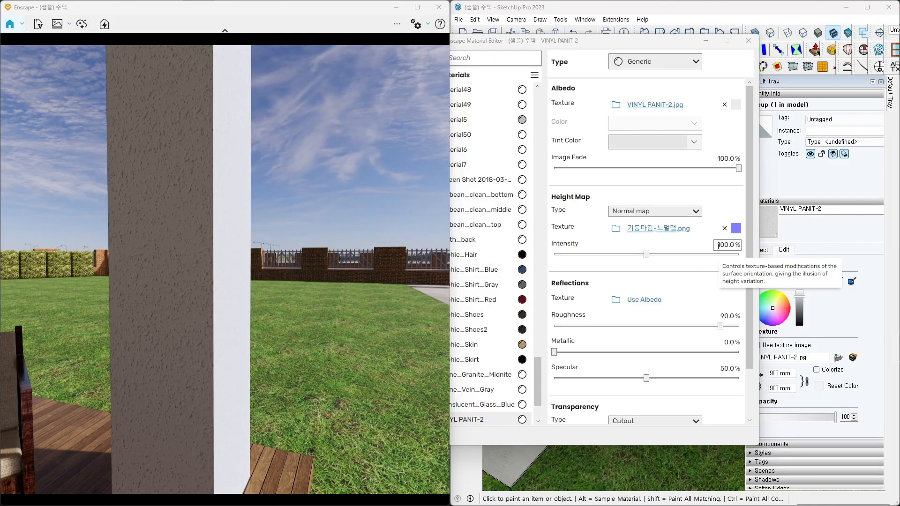
{"action": "left_click", "coordinate": [743, 244]}
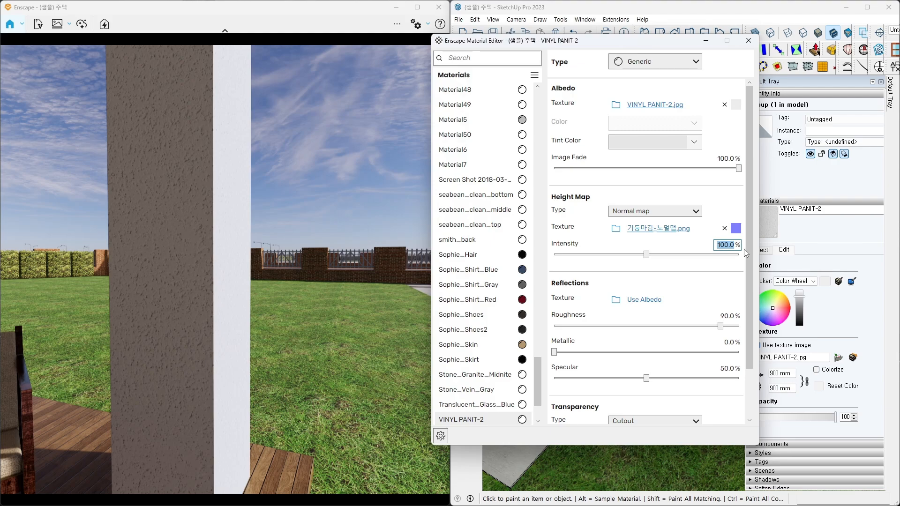
{"action": "type", "text": "60"}
{"action": "key", "text": "Return"}
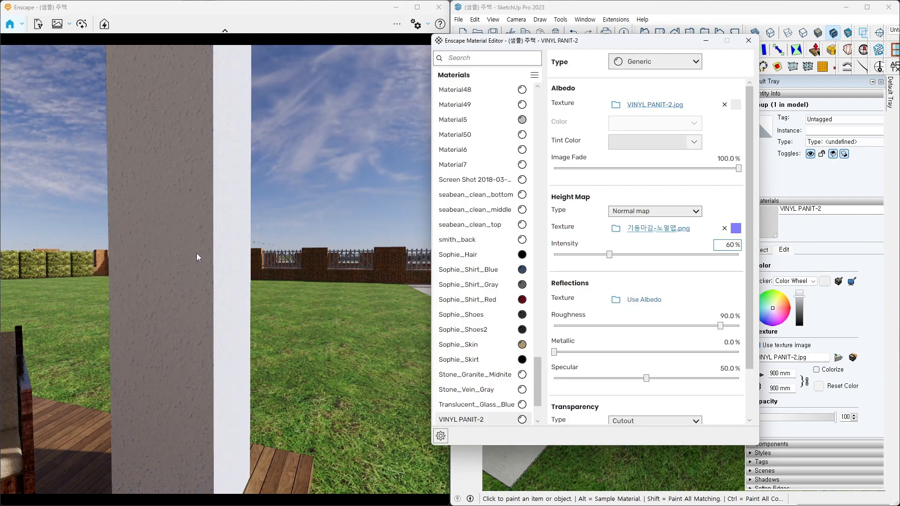
{"action": "left_click", "coordinate": [198, 254]}
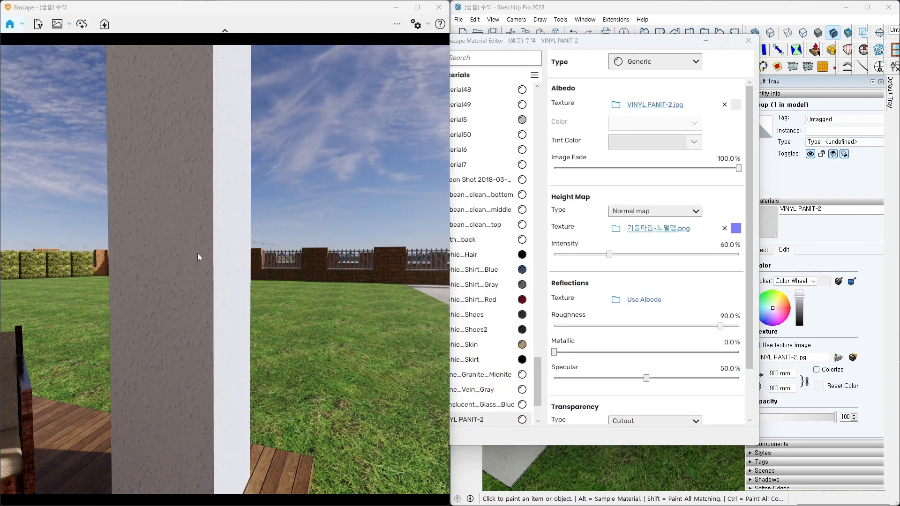
{"action": "right_click_drag", "start_coordinate": [198, 253], "coordinate": [117, 298]}
{"action": "right_click_drag", "start_coordinate": [189, 280], "coordinate": [194, 251]}
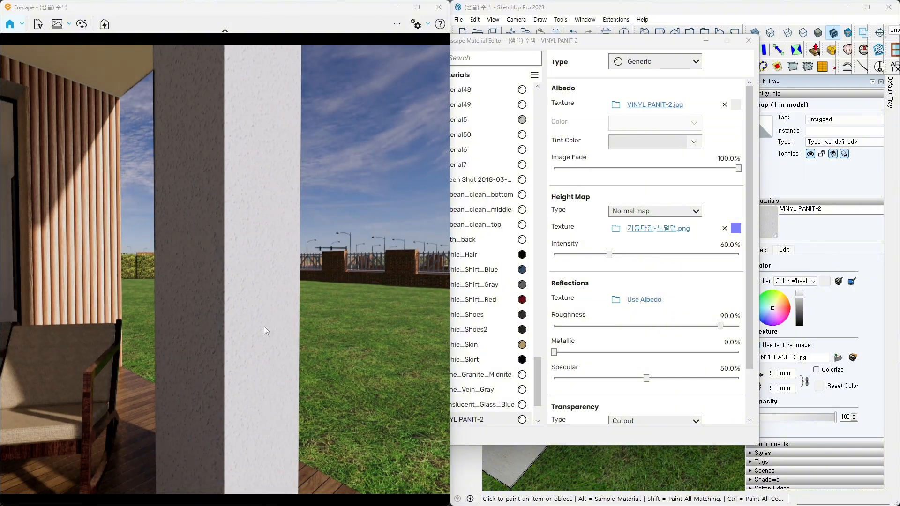
{"action": "right_click_drag", "start_coordinate": [262, 327], "coordinate": [271, 327]}
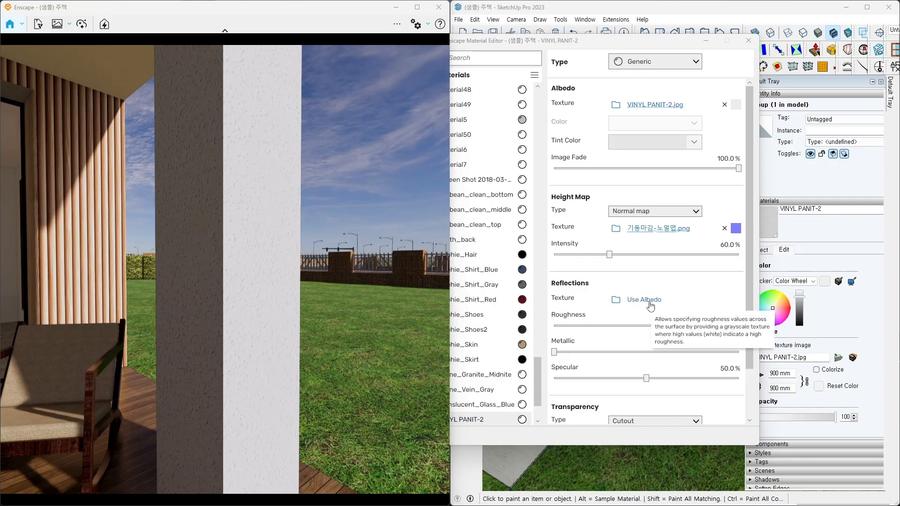
- Use the albedo texture for the column material's reflections, invert it and set its brightness to 66%
{"action": "left_click", "coordinate": [650, 303]}
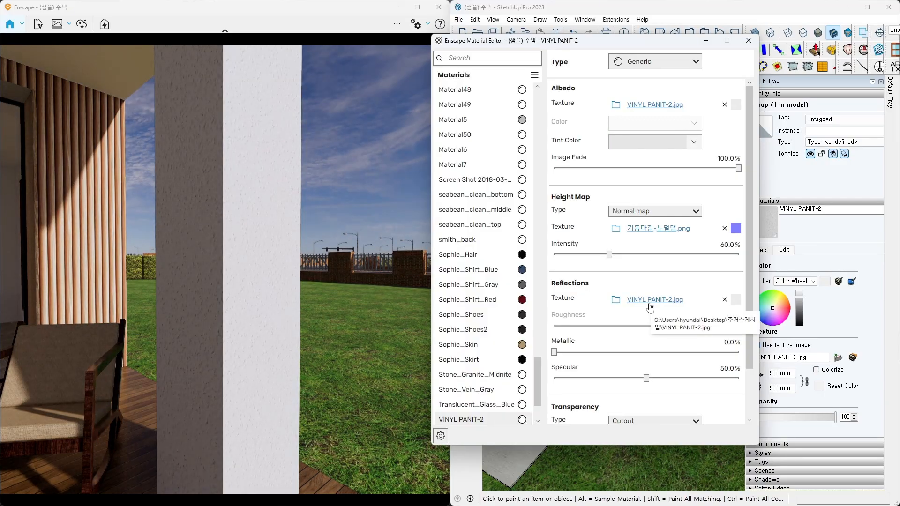
{"action": "left_click", "coordinate": [650, 304]}
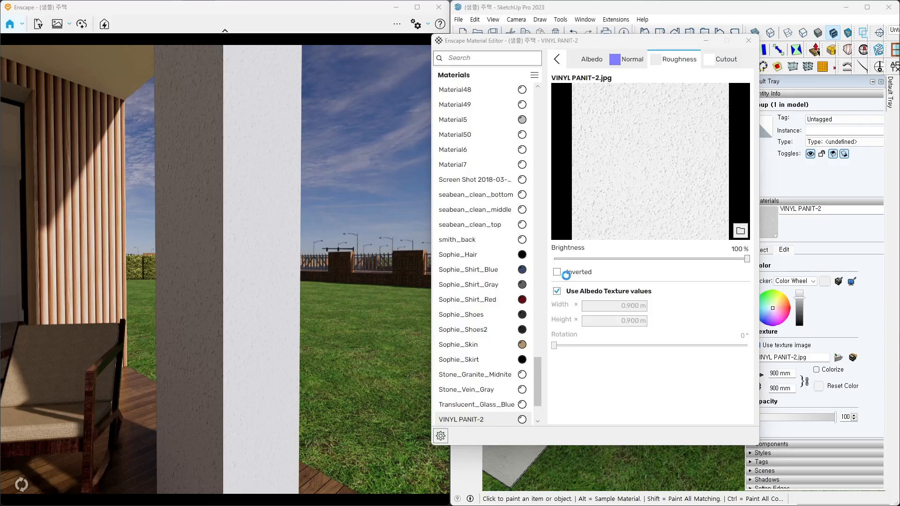
{"action": "left_click", "coordinate": [551, 267]}
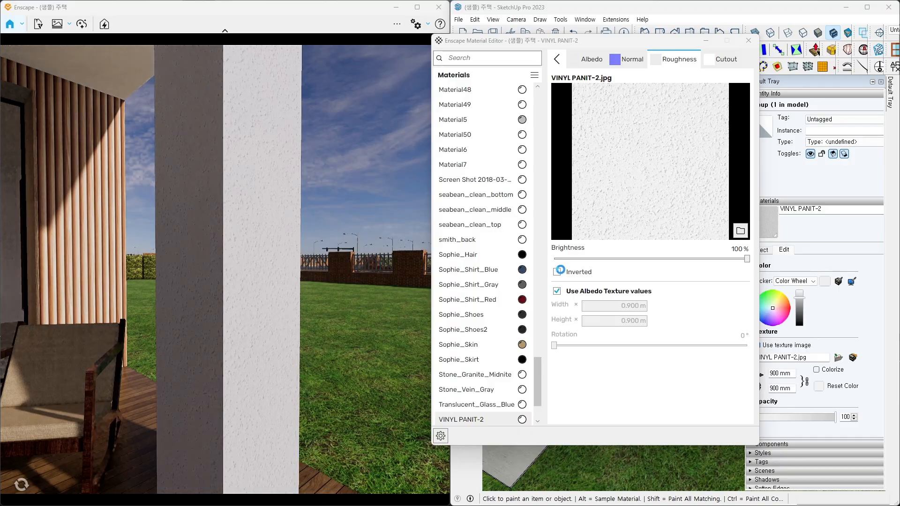
{"action": "left_click", "coordinate": [558, 272]}
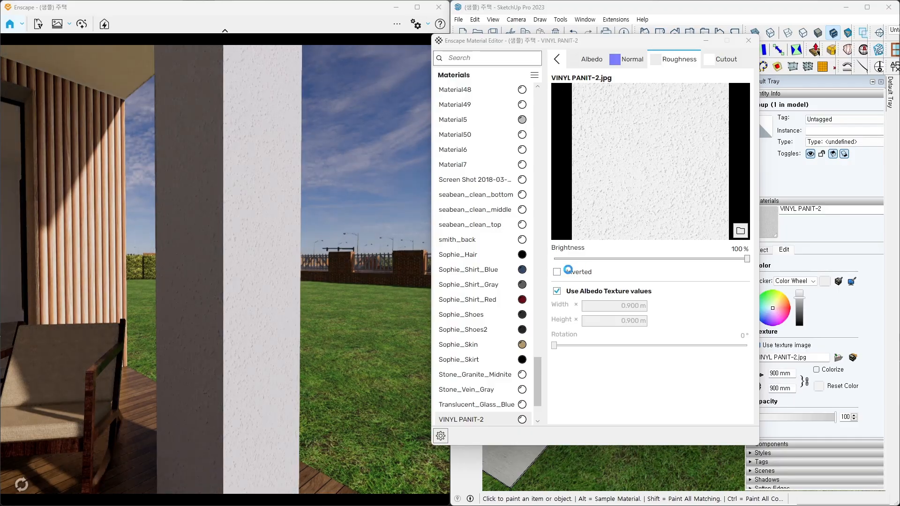
{"action": "left_click", "coordinate": [557, 272]}
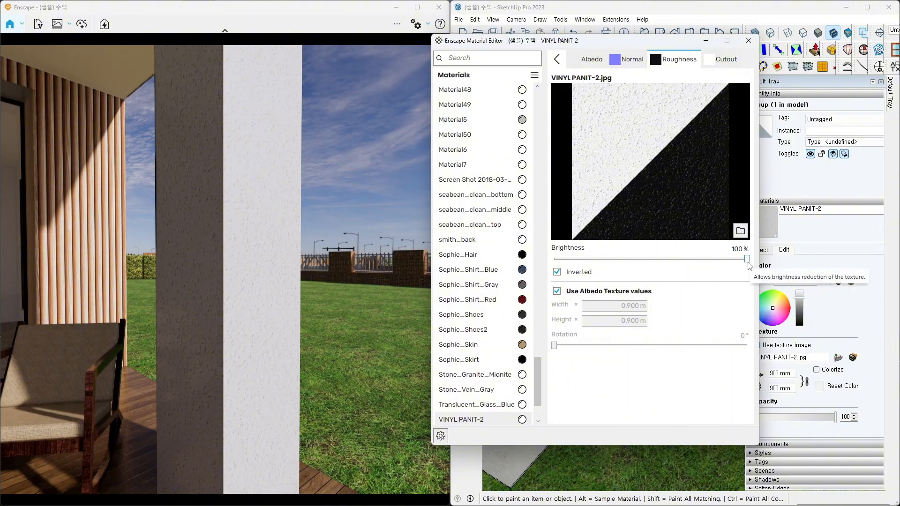
{"action": "left_click_drag", "start_coordinate": [747, 263], "coordinate": [682, 265]}
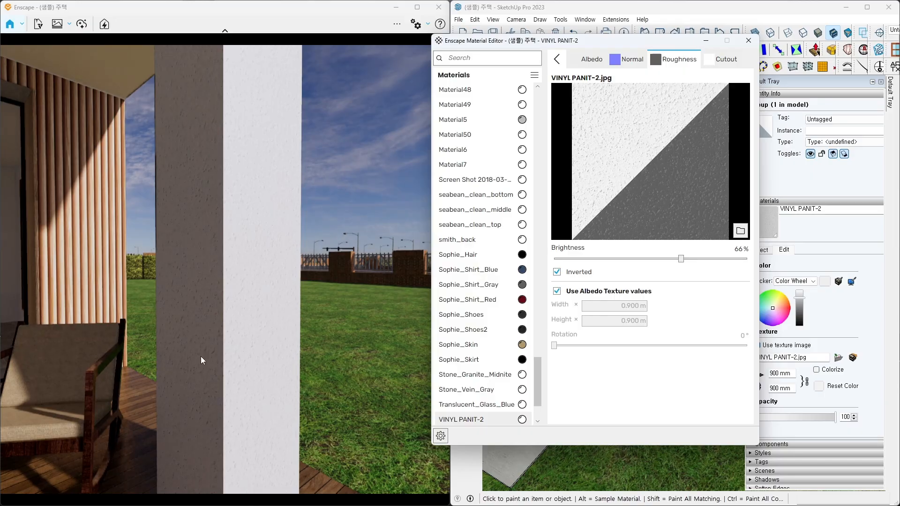
- Inspect the columns' surface in the Enscape render, close up and from the front of the terrace
{"action": "left_click_drag", "start_coordinate": [201, 356], "coordinate": [211, 356]}
{"action": "right_click_drag", "start_coordinate": [211, 355], "coordinate": [191, 359]}
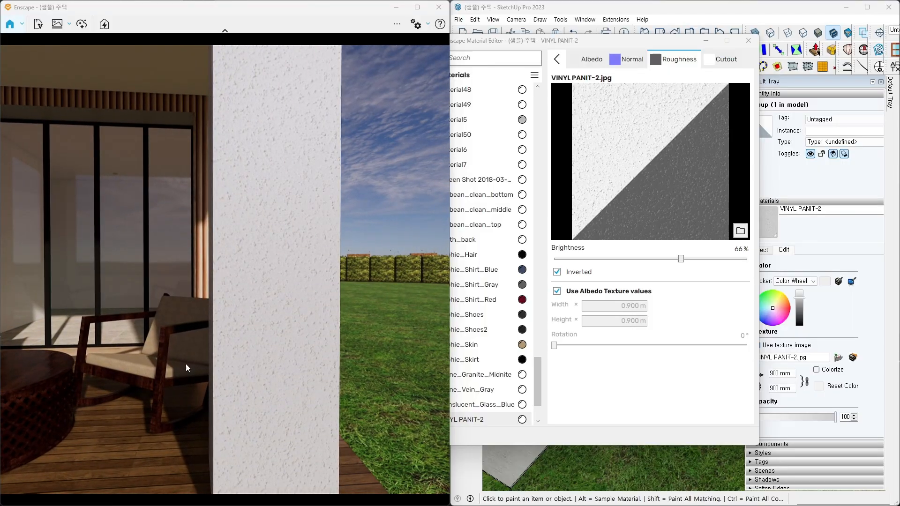
{"action": "scroll", "coordinate": [184, 365], "scroll_direction": "down", "scroll_amount": 3}
{"action": "key", "text": "a"}
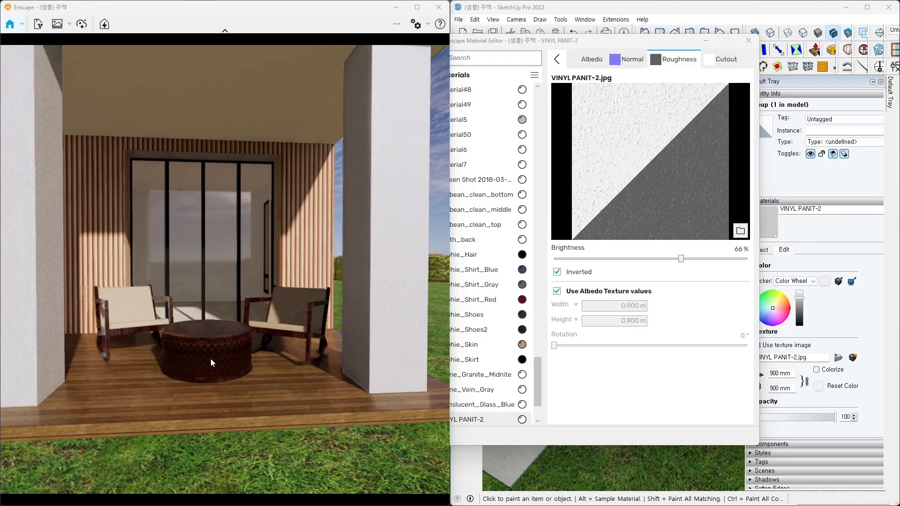
{"action": "mouse_move", "coordinate": [210, 361]}
{"action": "right_mouse_down"}
{"action": "mouse_move", "coordinate": [169, 360]}
{"action": "mouse_move", "coordinate": [226, 365]}
{"action": "mouse_move", "coordinate": [209, 350]}
{"action": "right_mouse_up"}
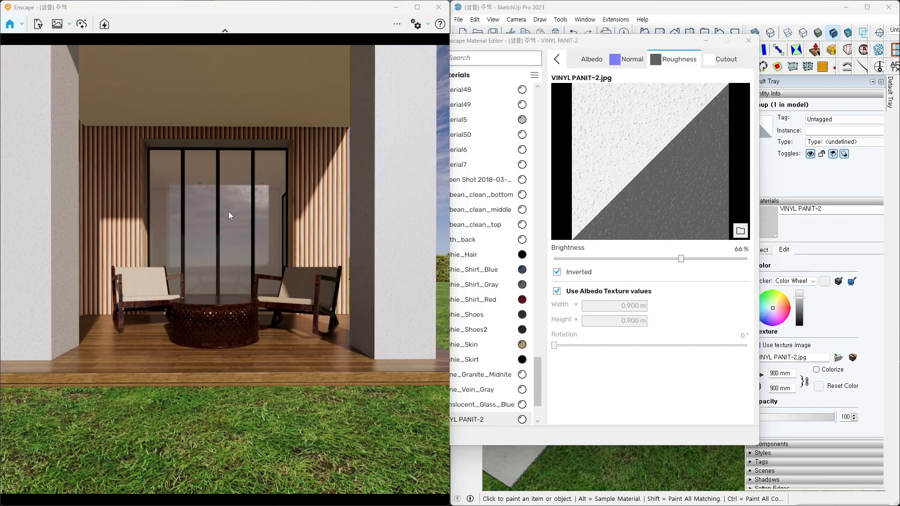
- Examine the black terrace window frame and its glass up close and at an angle in the Enscape render
{"action": "scroll", "coordinate": [227, 212], "scroll_direction": "up", "scroll_amount": 5}
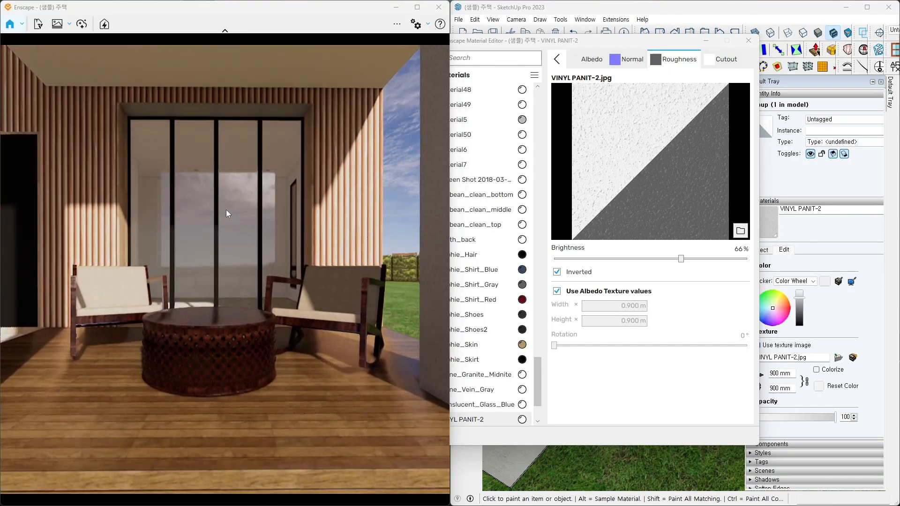
{"action": "scroll", "coordinate": [223, 221], "scroll_direction": "up", "scroll_amount": 3}
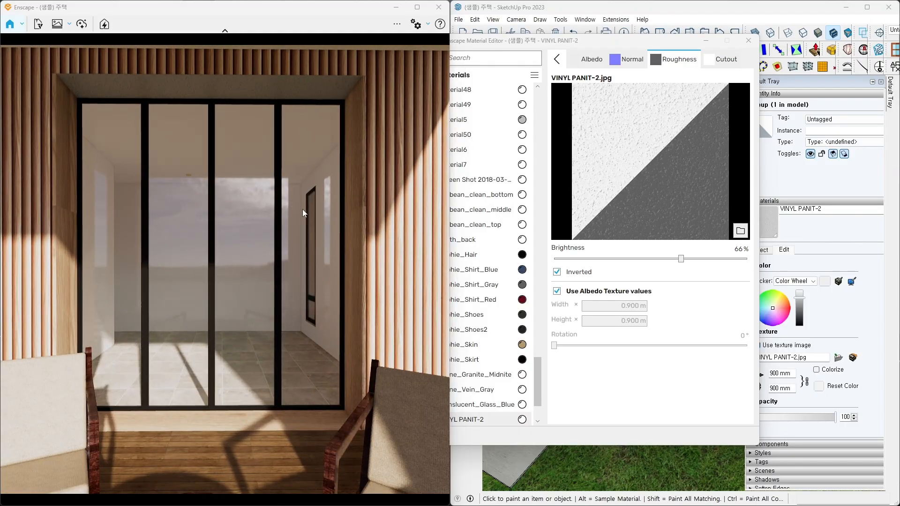
{"action": "left_click", "coordinate": [629, 42]}
{"action": "left_click_drag", "start_coordinate": [628, 44], "coordinate": [655, 67]}
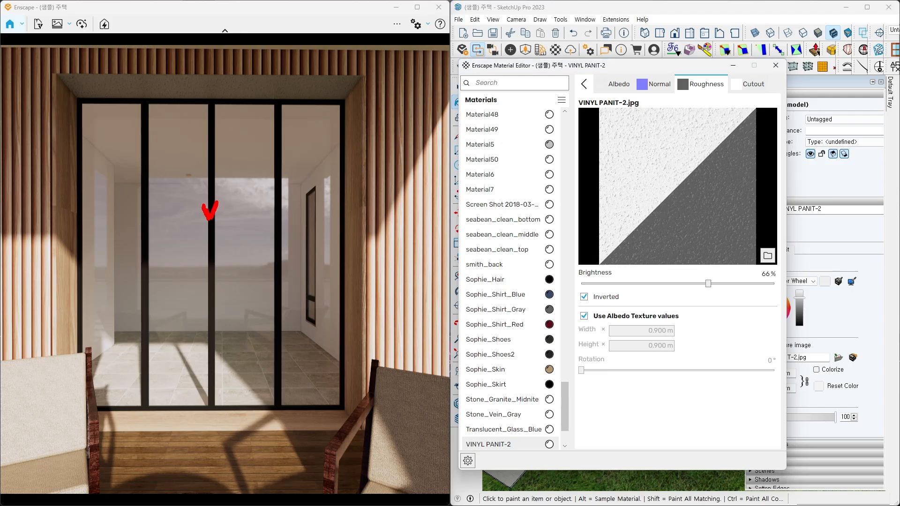
{"action": "key", "text": "Escape"}
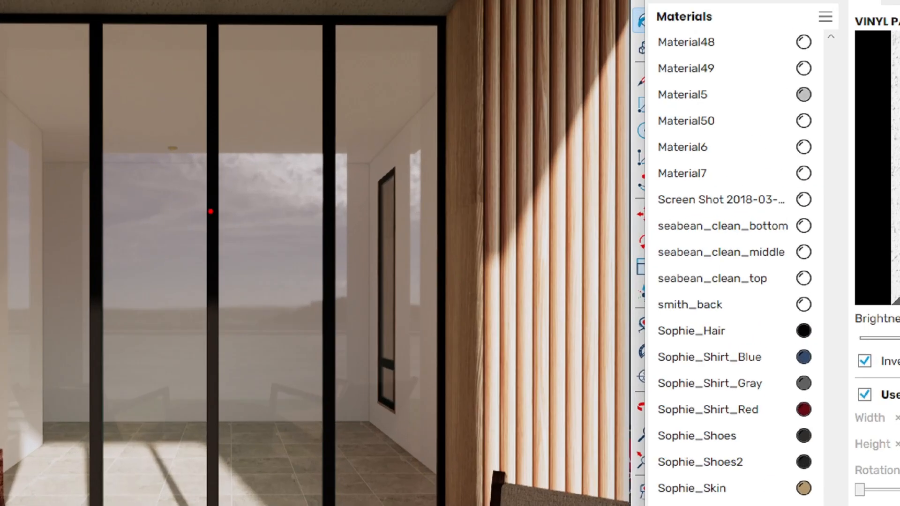
{"action": "mouse_move", "coordinate": [206, 200]}
{"action": "left_mouse_down"}
{"action": "mouse_move", "coordinate": [214, 212]}
{"action": "mouse_move", "coordinate": [219, 195]}
{"action": "left_mouse_up"}
{"action": "key", "text": "Escape"}
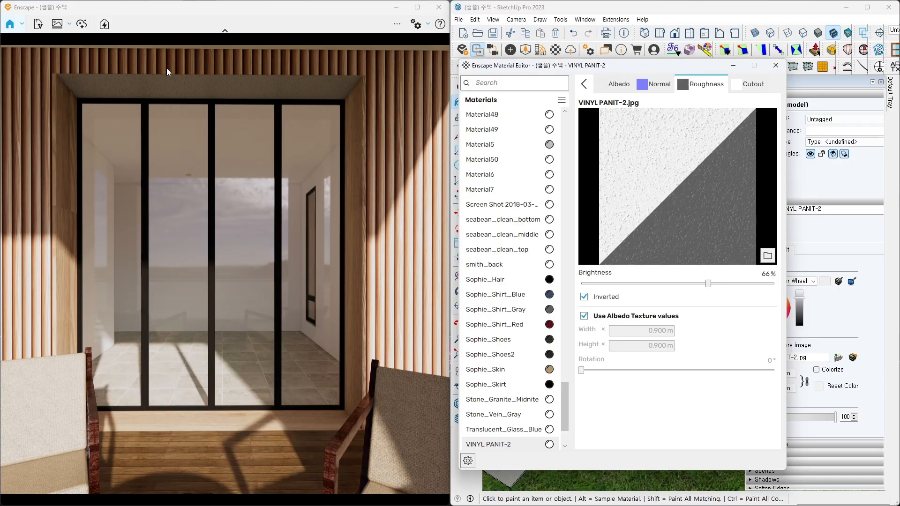
{"action": "right_click_drag", "start_coordinate": [183, 151], "coordinate": [242, 213]}
{"action": "left_click_drag", "start_coordinate": [646, 65], "coordinate": [648, 48]}
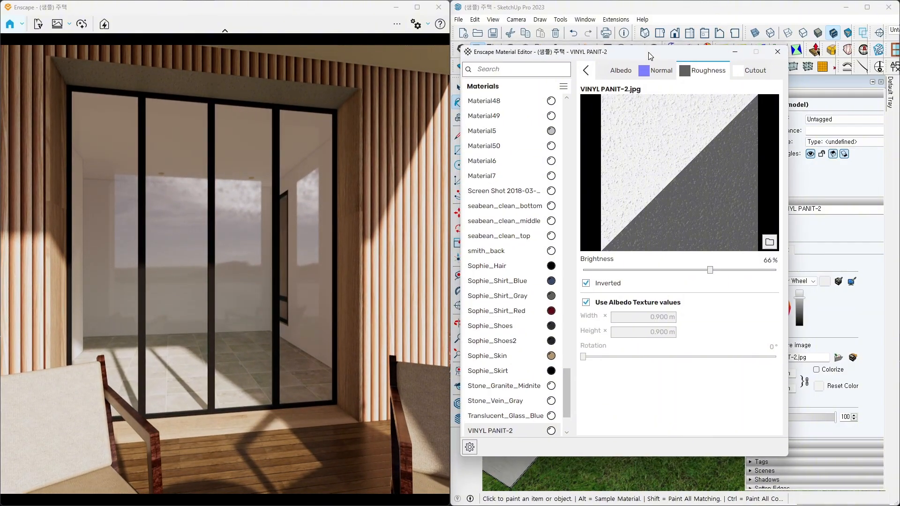
{"action": "left_click", "coordinate": [229, 194]}
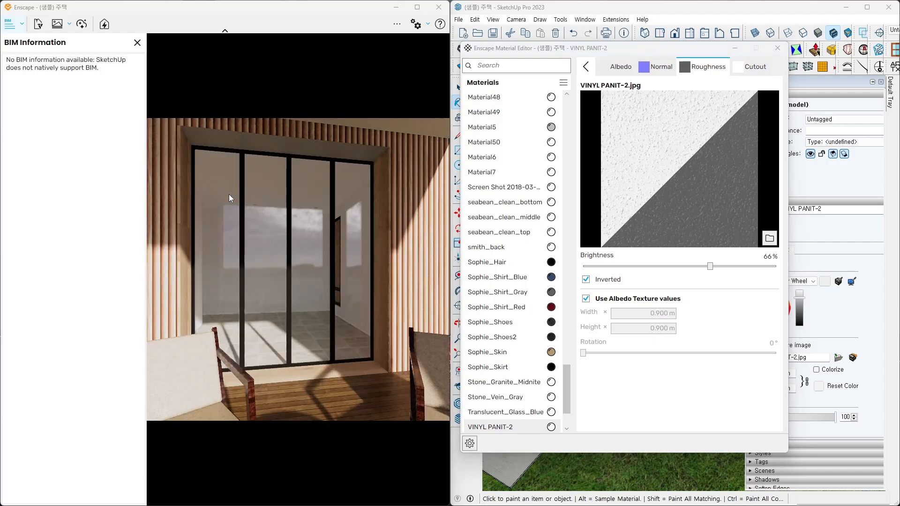
{"action": "left_click", "coordinate": [138, 46]}
- Sample the black terrace window frame's material in SketchUp to open 0137_Black in the Enscape Material Editor
{"action": "left_click_drag", "start_coordinate": [415, 51], "coordinate": [399, 77]}
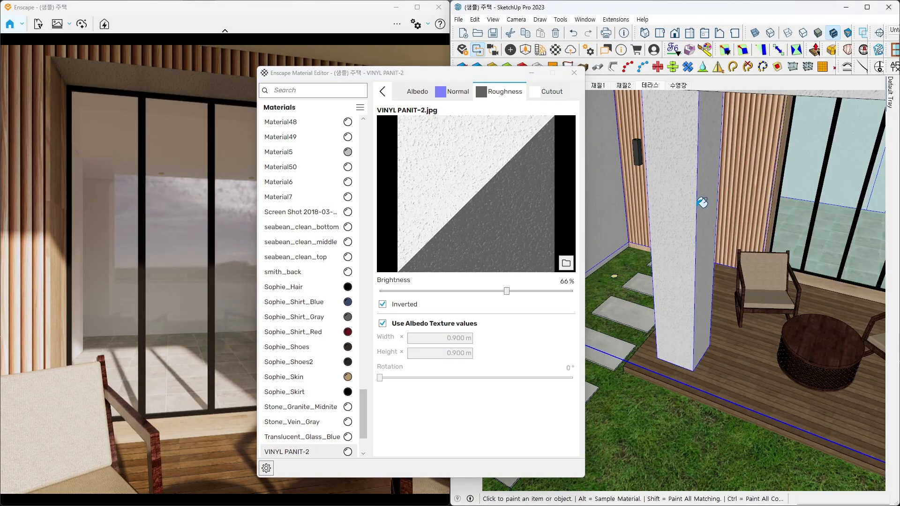
{"action": "mouse_move", "coordinate": [684, 224]}
{"action": "middle_mouse_down"}
{"action": "mouse_move", "coordinate": [776, 208]}
{"action": "mouse_move", "coordinate": [685, 261]}
{"action": "middle_mouse_up"}
{"action": "scroll", "coordinate": [685, 260], "scroll_direction": "up", "scroll_amount": 4}
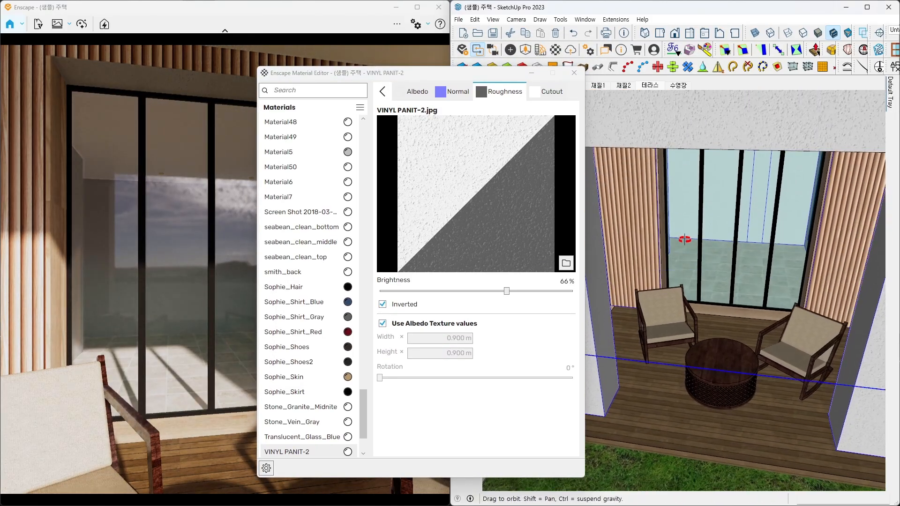
{"action": "scroll", "coordinate": [707, 211], "scroll_direction": "up", "scroll_amount": 3}
{"action": "scroll", "coordinate": [704, 197], "scroll_direction": "up", "scroll_amount": 4}
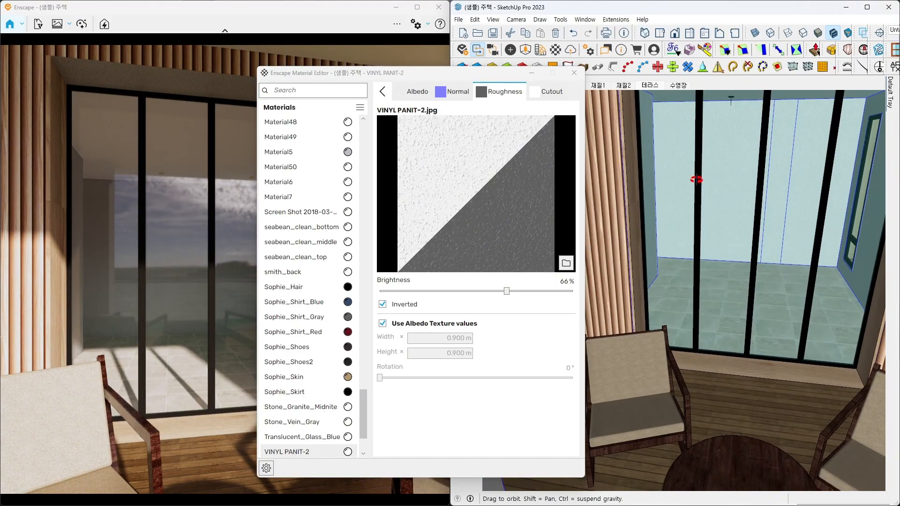
{"action": "left_click", "coordinate": [701, 171]}
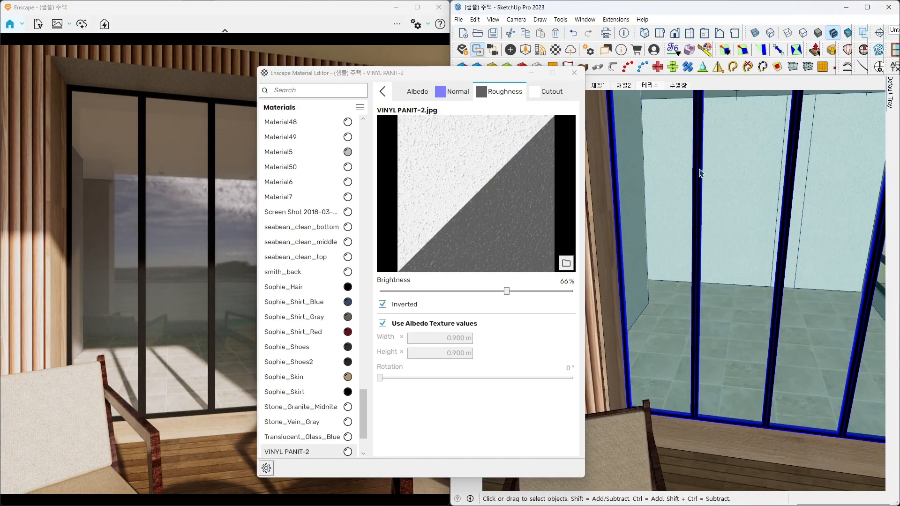
{"action": "key", "text": "b"}
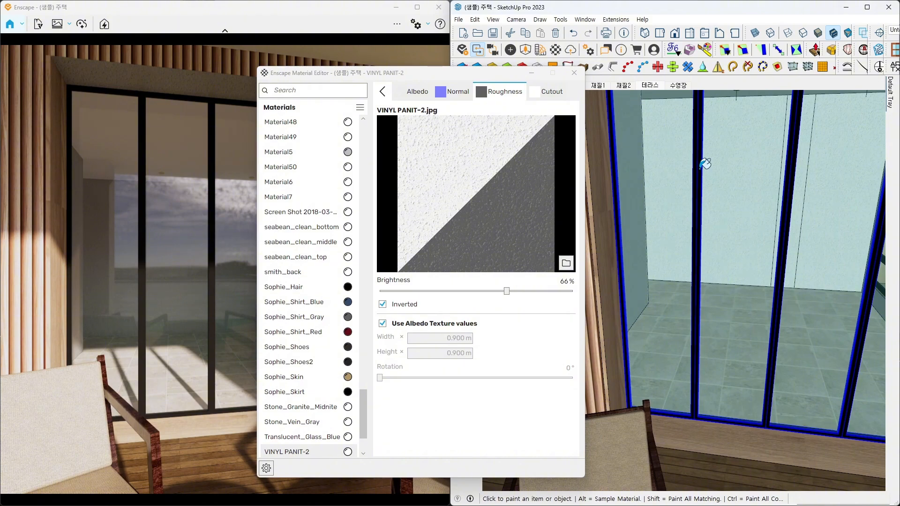
{"action": "key", "text": "alt"}
{"action": "left_click", "coordinate": [700, 169], "text": "alt"}
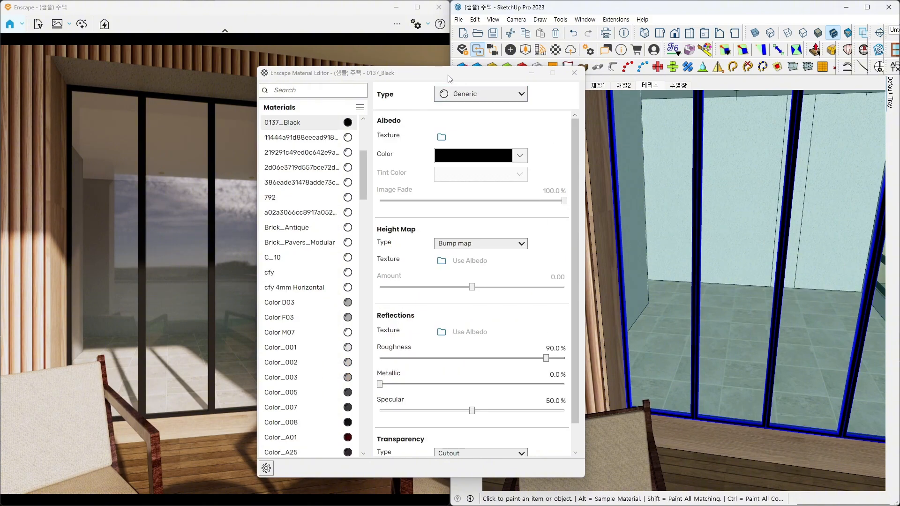
{"action": "left_click_drag", "start_coordinate": [449, 78], "coordinate": [633, 46]}
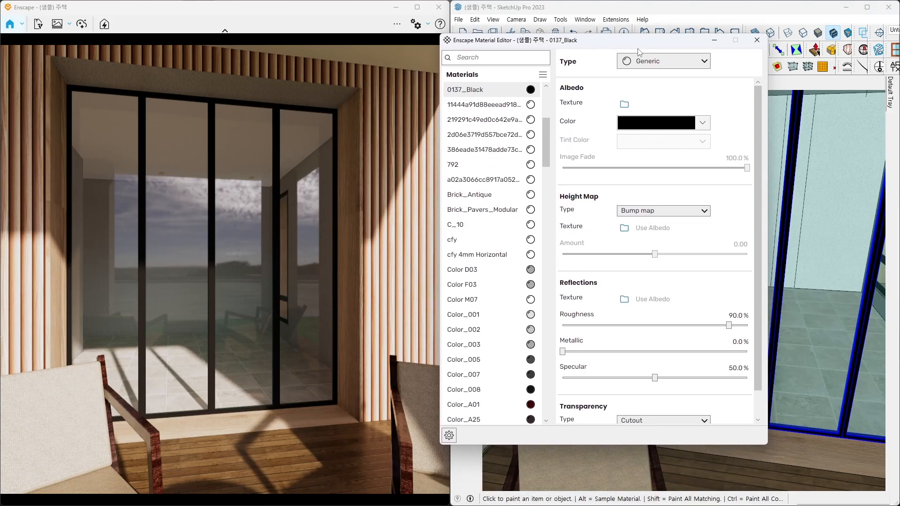
- Review the color reflection note in 0324-엔스케이프.txt and set the 0137_Black frame material's roughness to 10.4%
{"action": "mouse_move", "coordinate": [674, 122]}
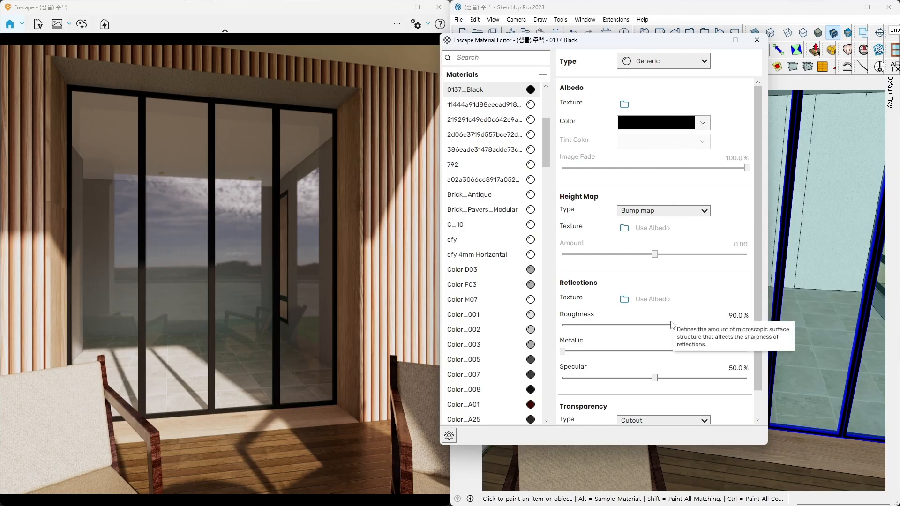
{"action": "mouse_move", "coordinate": [728, 328]}
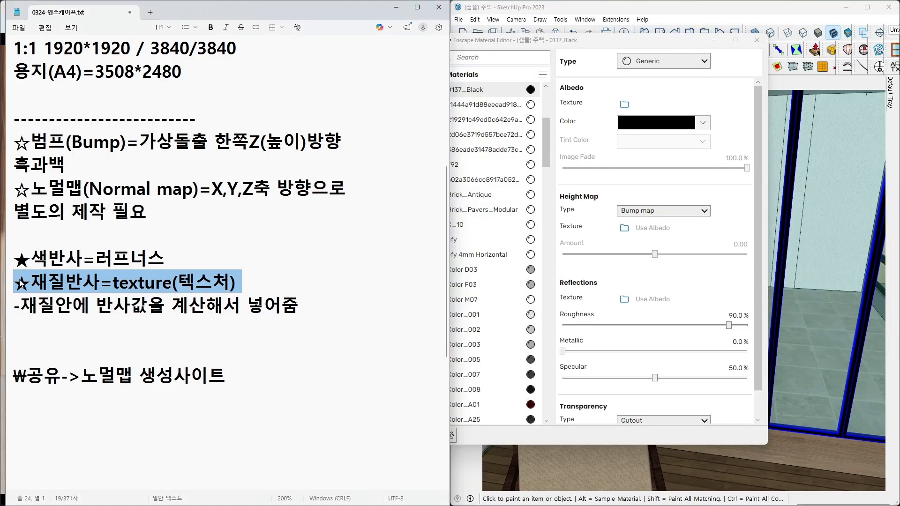
{"action": "left_click_drag", "start_coordinate": [30, 260], "coordinate": [1, 255]}
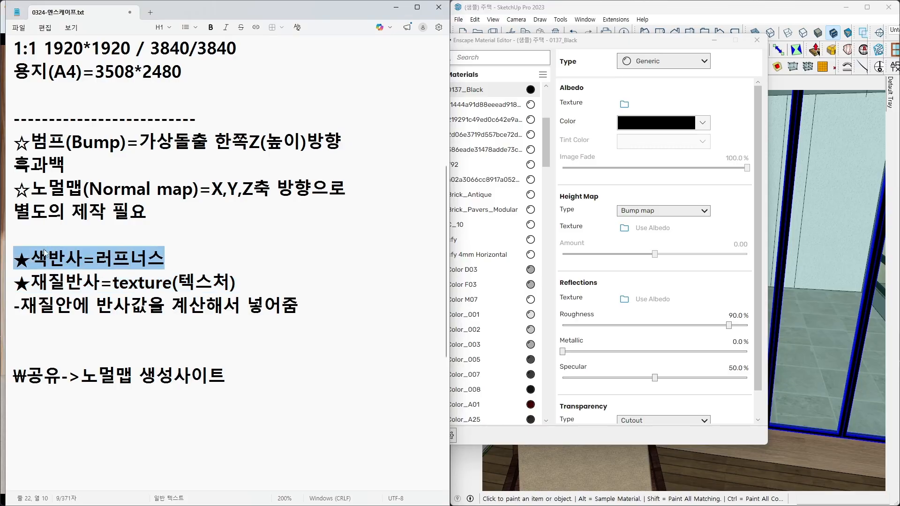
{"action": "left_click", "coordinate": [397, 9]}
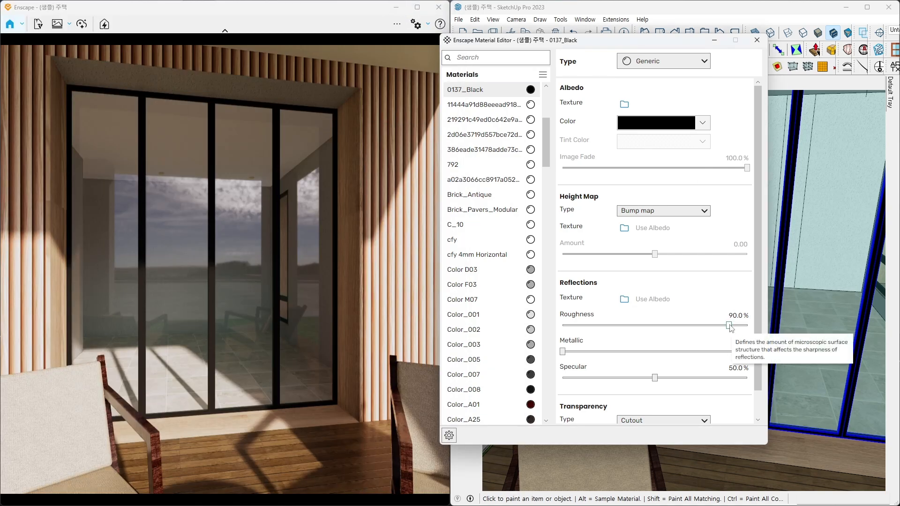
{"action": "left_click_drag", "start_coordinate": [730, 327], "coordinate": [581, 327]}
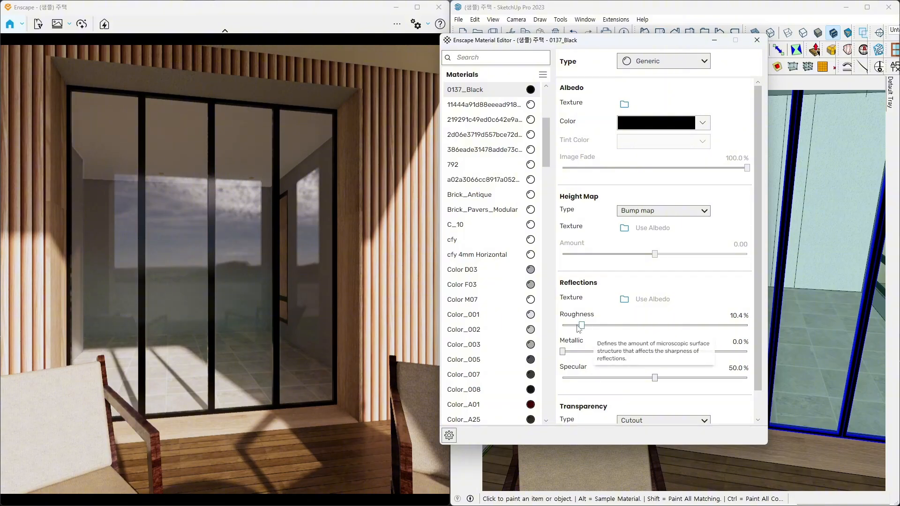
- Set the 0137_Black frame material's roughness to 20.3% and metallic to 80%, and check the window frame in the Enscape render
{"action": "left_click_drag", "start_coordinate": [583, 327], "coordinate": [556, 334]}
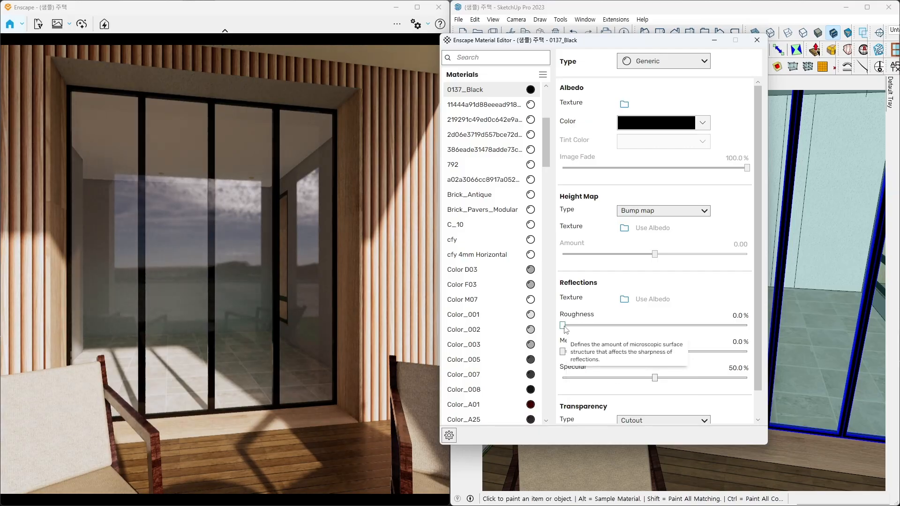
{"action": "left_click_drag", "start_coordinate": [563, 326], "coordinate": [600, 328]}
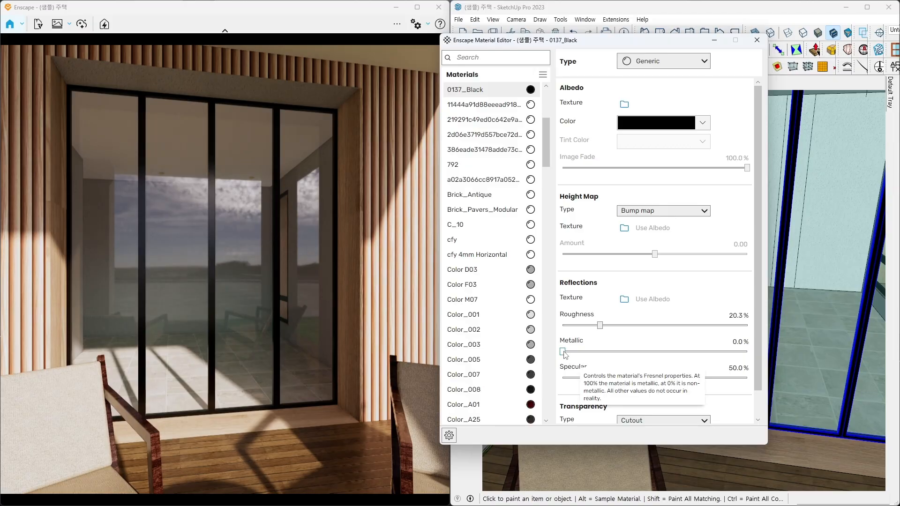
{"action": "left_click_drag", "start_coordinate": [563, 352], "coordinate": [759, 350]}
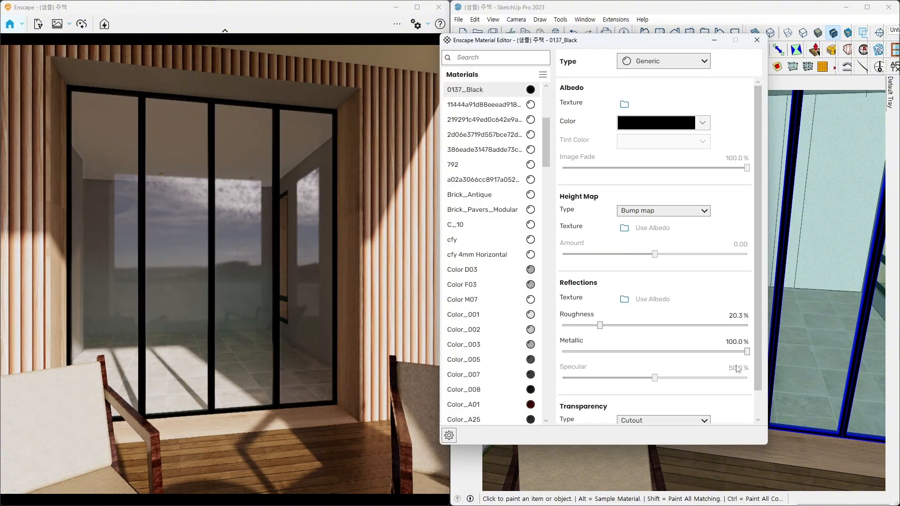
{"action": "left_click_drag", "start_coordinate": [747, 352], "coordinate": [705, 355]}
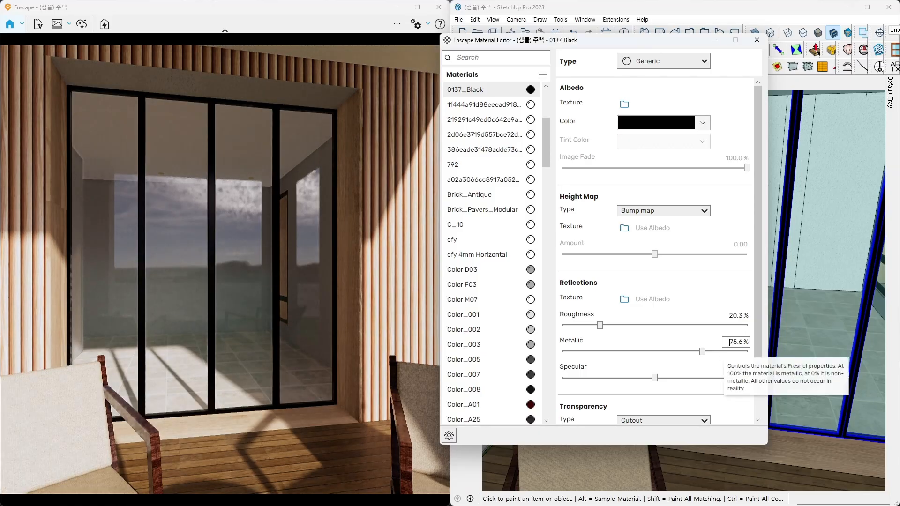
{"action": "left_click", "coordinate": [736, 342]}
{"action": "type", "text": "80"}
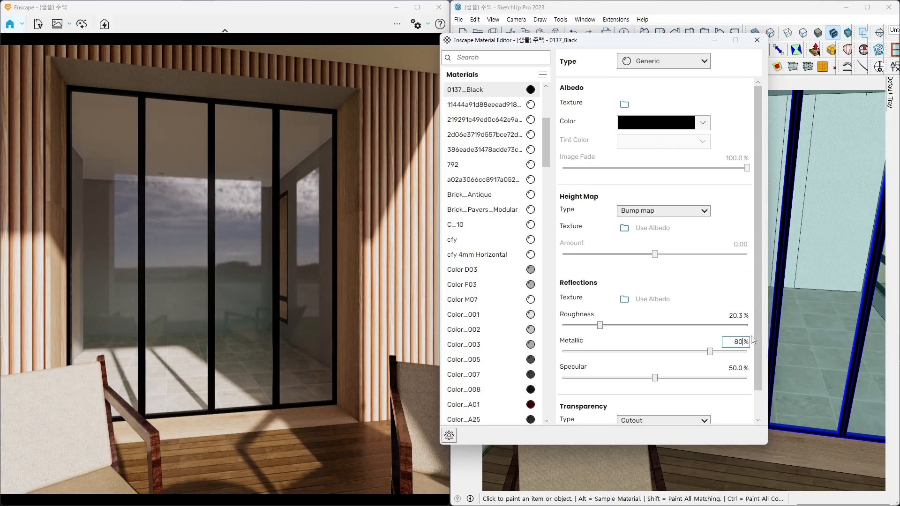
{"action": "key", "text": "Return"}
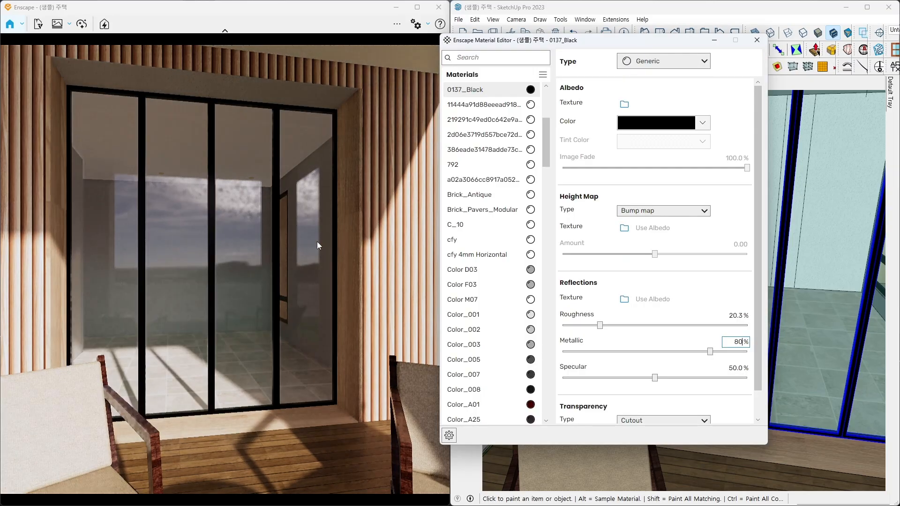
{"action": "left_click", "coordinate": [202, 242]}
{"action": "right_click_drag", "start_coordinate": [201, 241], "coordinate": [151, 242]}
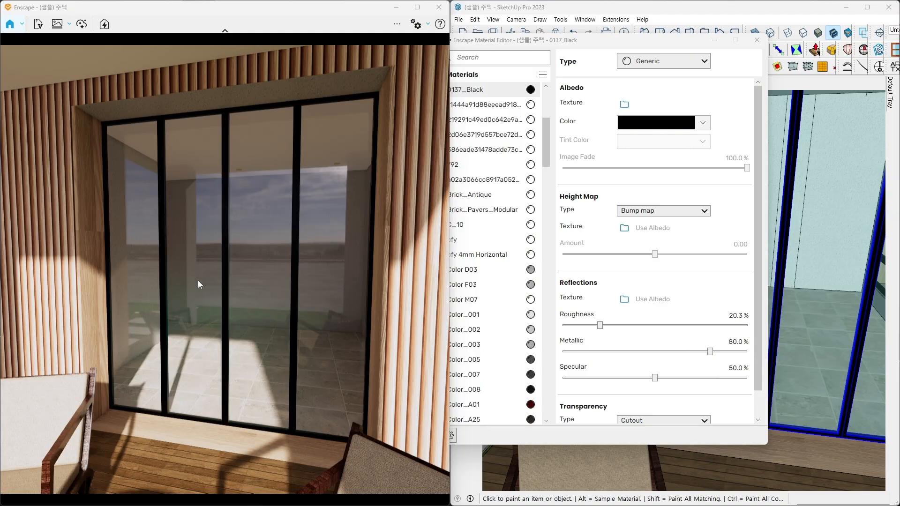
{"action": "left_click_drag", "start_coordinate": [201, 241], "coordinate": [180, 242]}
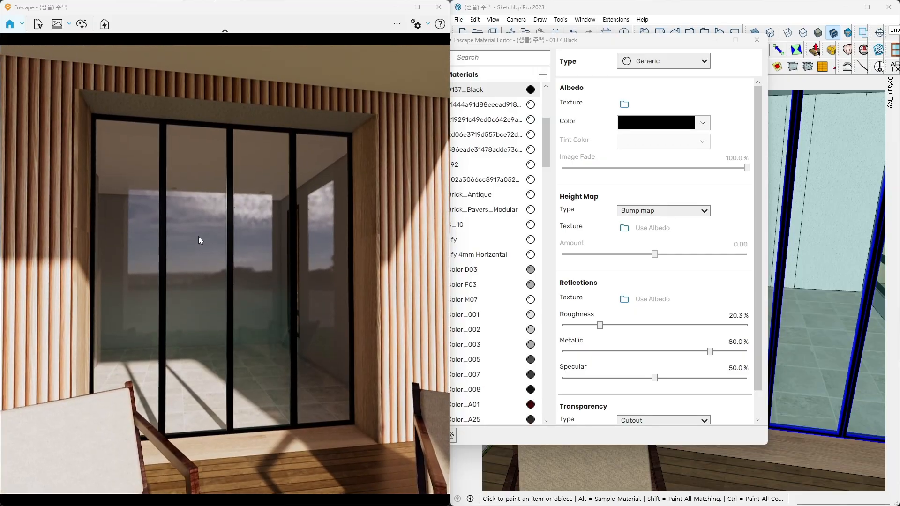
- Sample the terrace window glass in SketchUp to open its 유리 material in the Enscape Material Editor
{"action": "key", "text": "b"}
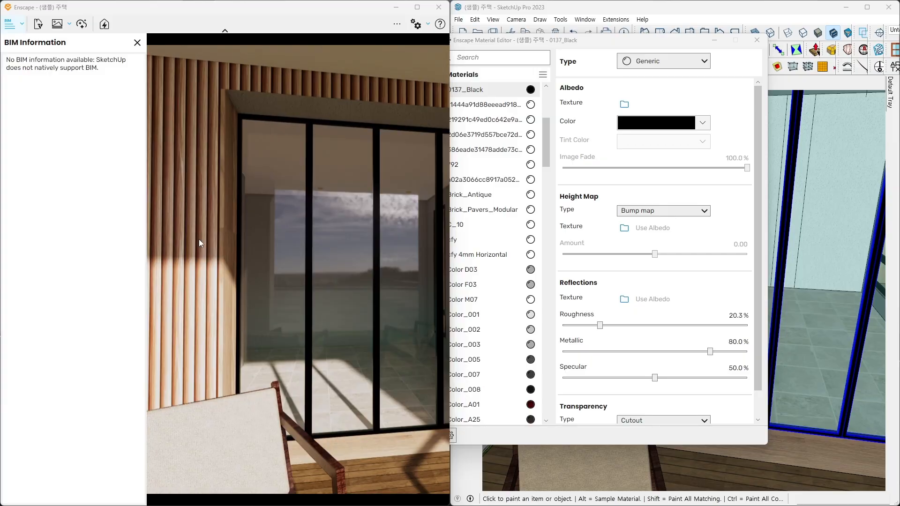
{"action": "left_click", "coordinate": [138, 43]}
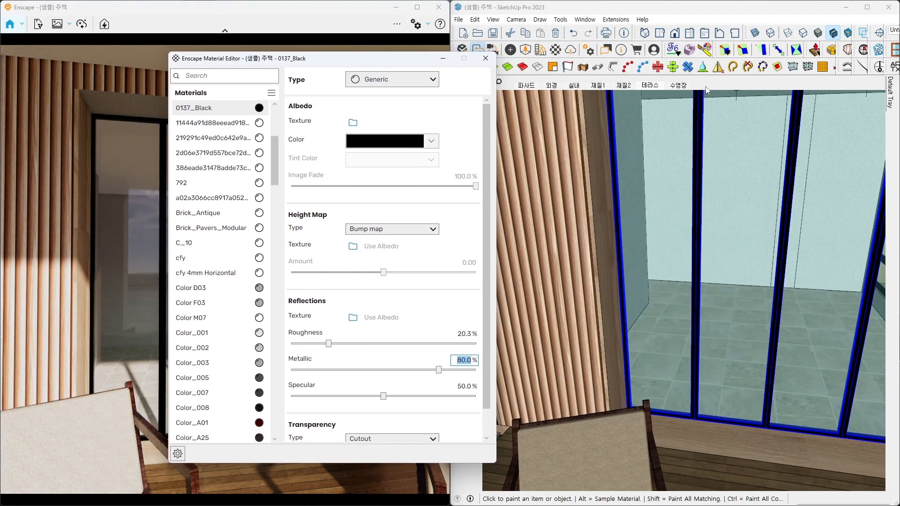
{"action": "left_click", "coordinate": [740, 84]}
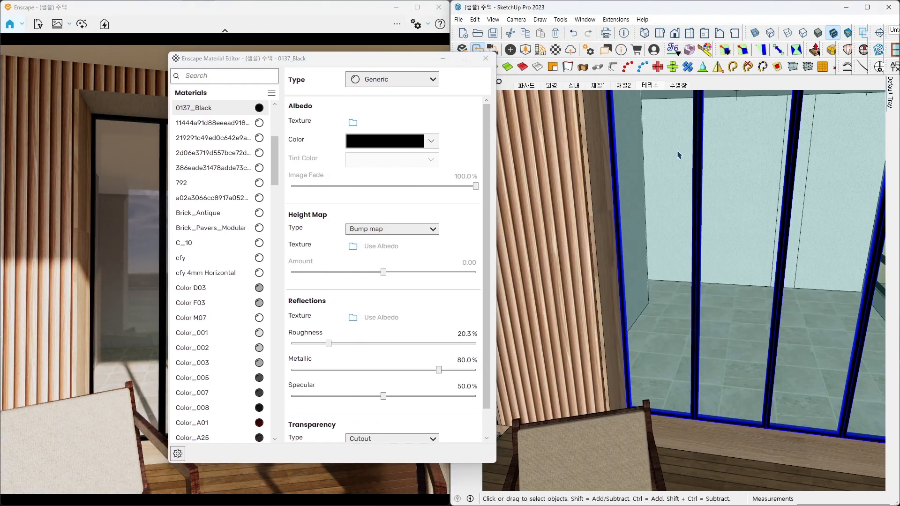
{"action": "key", "text": "space"}
{"action": "key", "text": "b"}
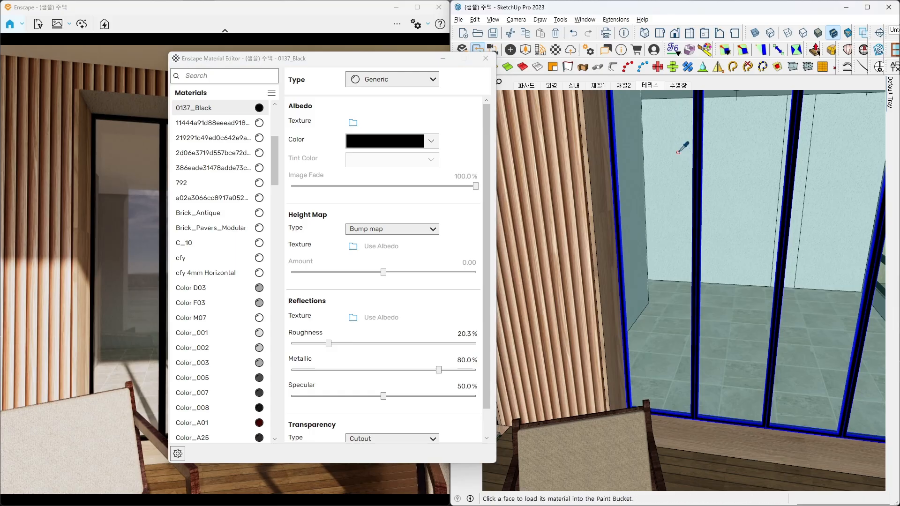
{"action": "left_click", "coordinate": [679, 146], "text": "alt"}
{"action": "left_click_drag", "start_coordinate": [417, 64], "coordinate": [697, 54]}
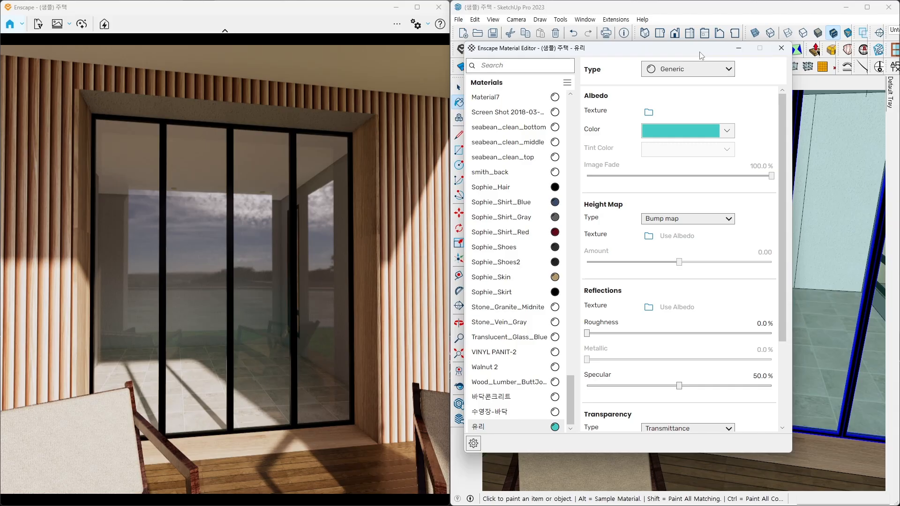
- Change the 유리 glass material's albedo color from turquoise to a neutral light gray
{"action": "left_click", "coordinate": [724, 136]}
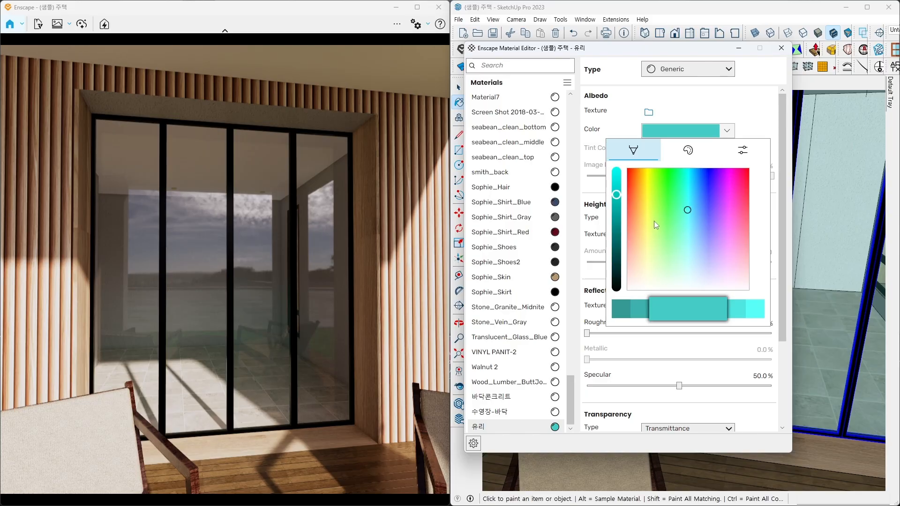
{"action": "left_click_drag", "start_coordinate": [687, 227], "coordinate": [686, 289]}
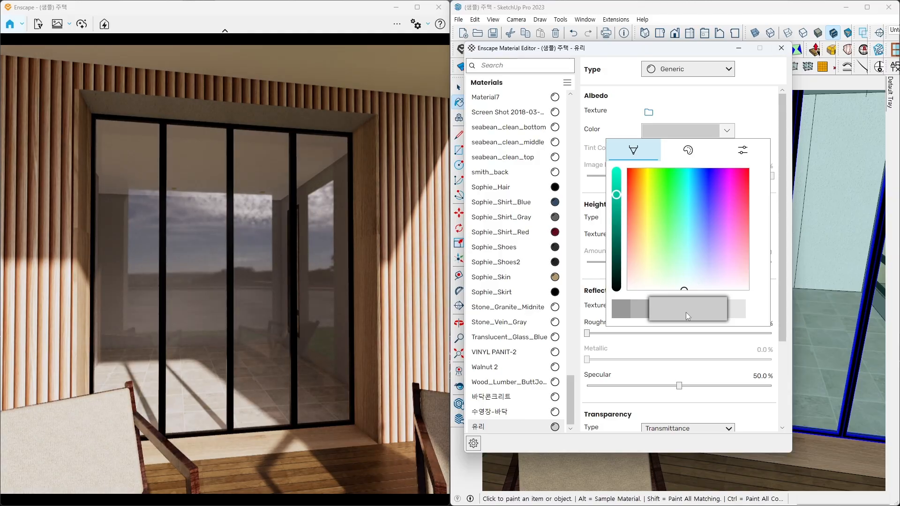
{"action": "left_click", "coordinate": [761, 113]}
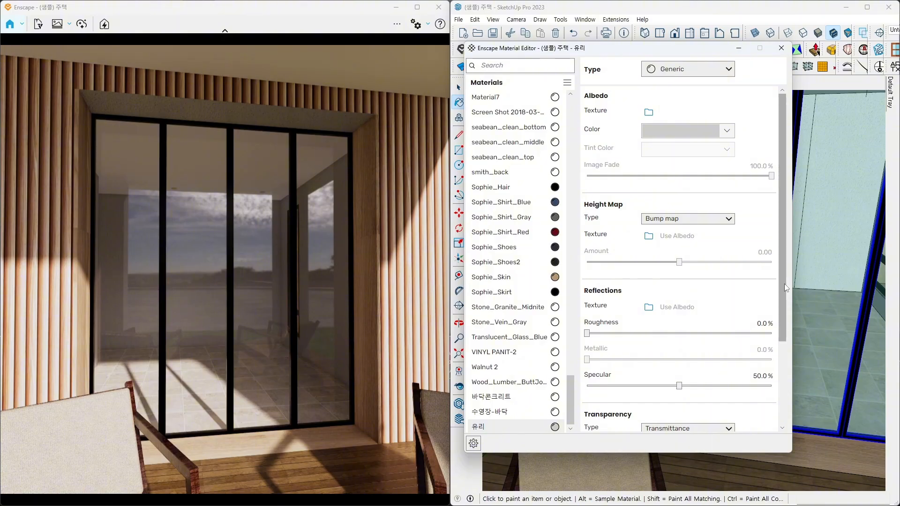
- Try the glass material's specular at 100% and 17.8% to compare the window reflections in the Enscape render
{"action": "left_click_drag", "start_coordinate": [783, 283], "coordinate": [781, 363]}
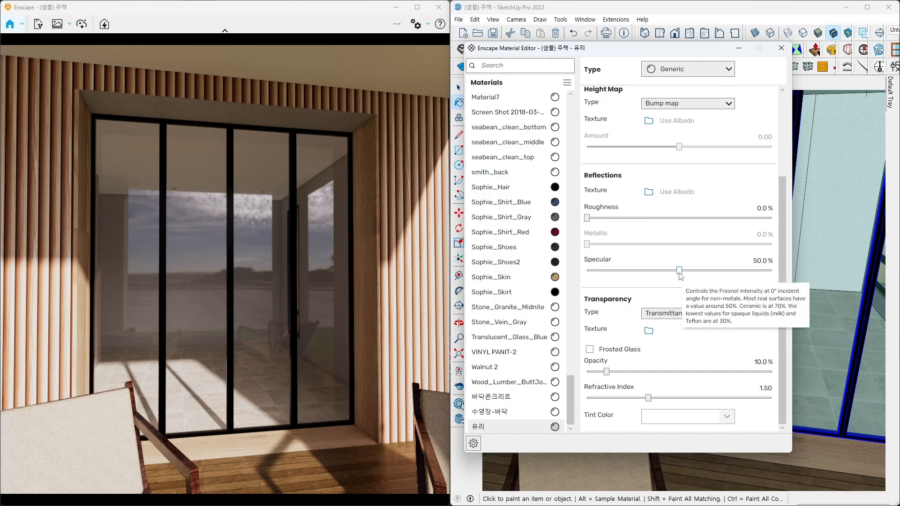
{"action": "left_click_drag", "start_coordinate": [680, 272], "coordinate": [788, 282]}
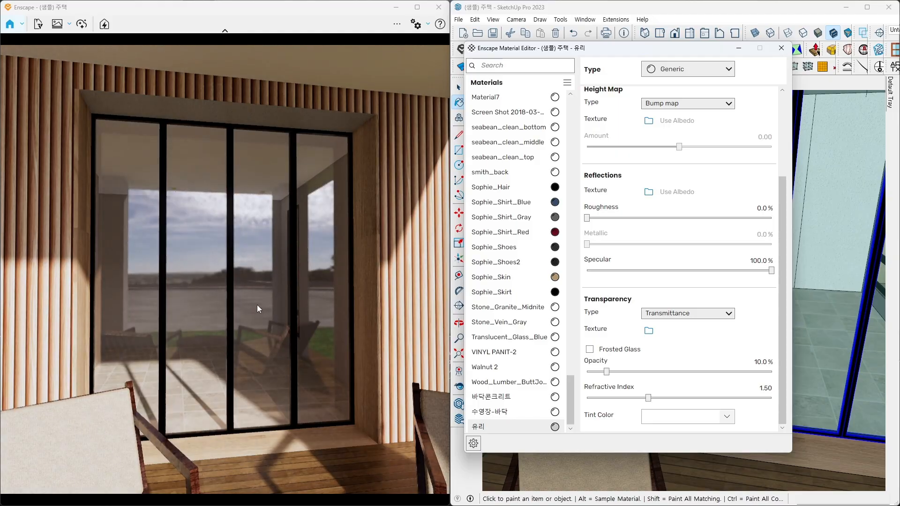
{"action": "right_click_drag", "start_coordinate": [250, 299], "coordinate": [230, 297]}
{"action": "left_click_drag", "start_coordinate": [772, 272], "coordinate": [619, 272]}
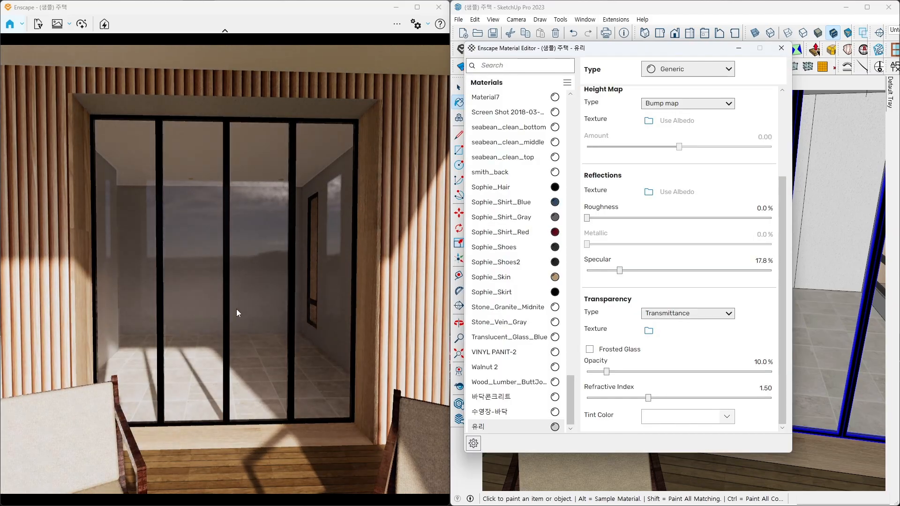
{"action": "mouse_move", "coordinate": [237, 308]}
{"action": "right_mouse_down"}
{"action": "mouse_move", "coordinate": [276, 308]}
{"action": "mouse_move", "coordinate": [254, 309]}
{"action": "right_mouse_up"}
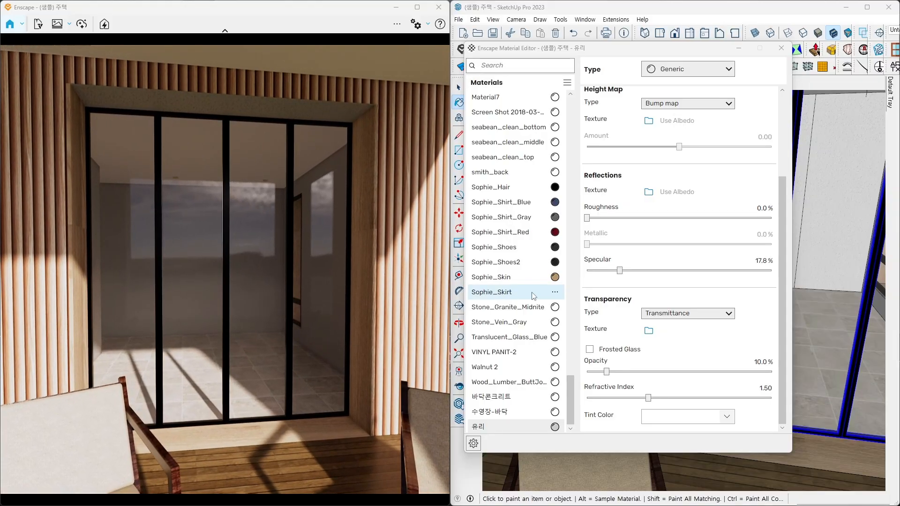
{"action": "left_click_drag", "start_coordinate": [620, 271], "coordinate": [784, 276]}
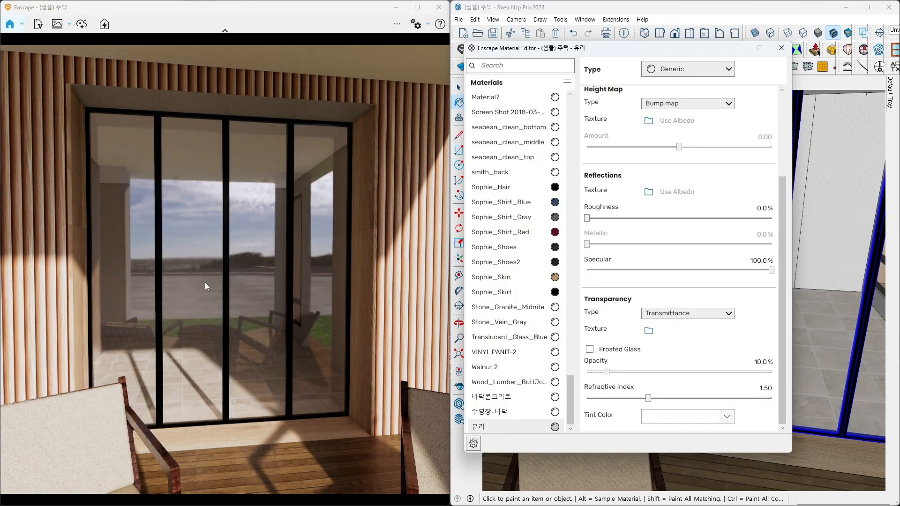
{"action": "mouse_move", "coordinate": [205, 283]}
{"action": "right_mouse_down"}
{"action": "mouse_move", "coordinate": [112, 284]}
{"action": "mouse_move", "coordinate": [204, 283]}
{"action": "right_mouse_up"}
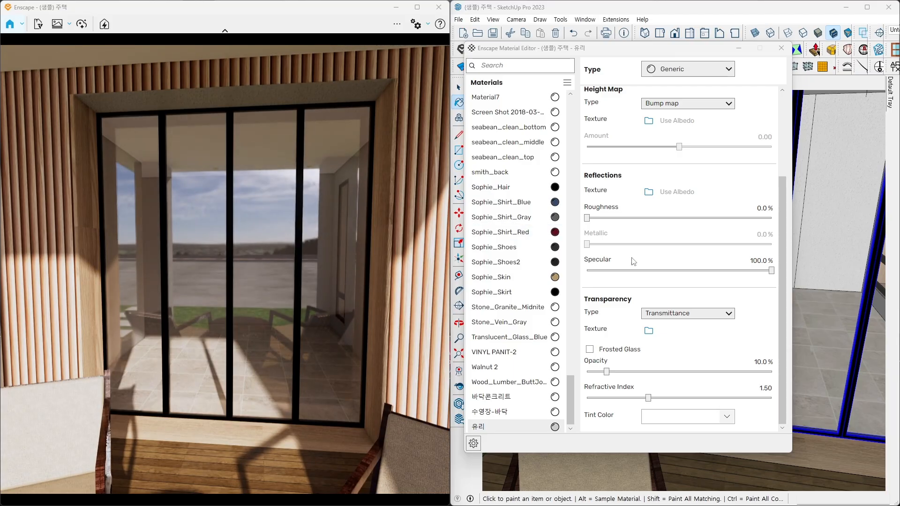
- Set the 유리 glass material's specular to 60%
{"action": "left_click_drag", "start_coordinate": [745, 275], "coordinate": [700, 272]}
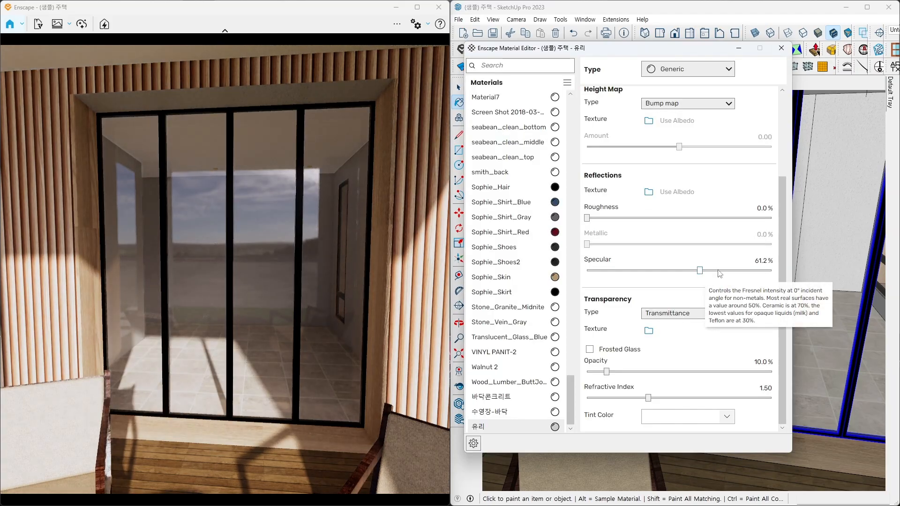
{"action": "left_click", "coordinate": [769, 259]}
{"action": "type", "text": "60"}
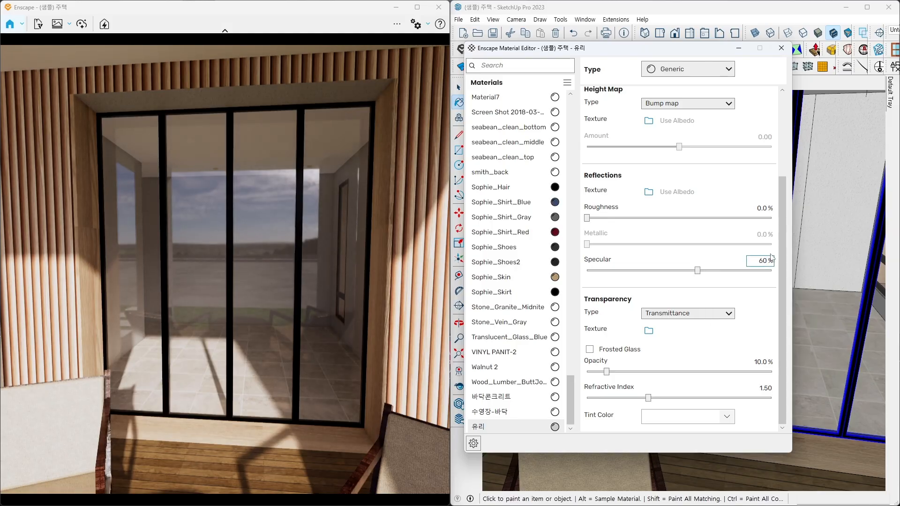
{"action": "key", "text": "Return"}
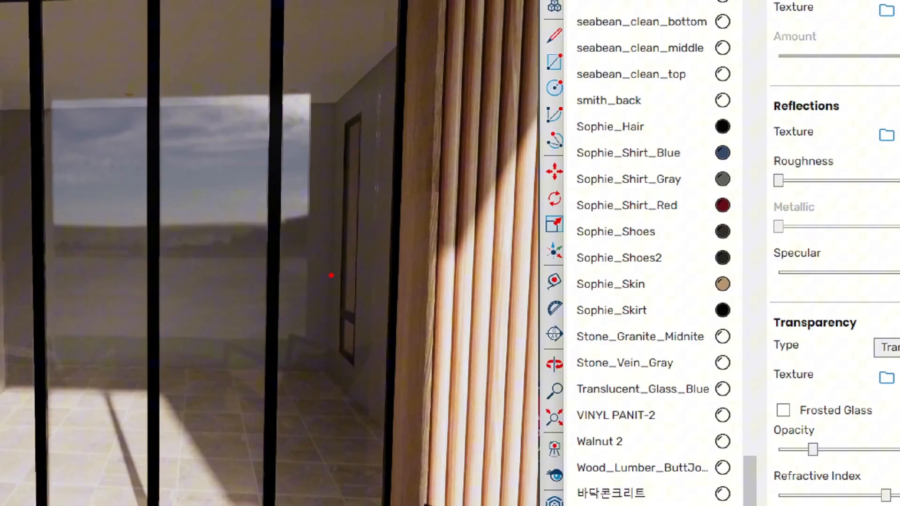
{"action": "left_click_drag", "start_coordinate": [331, 271], "coordinate": [333, 264]}
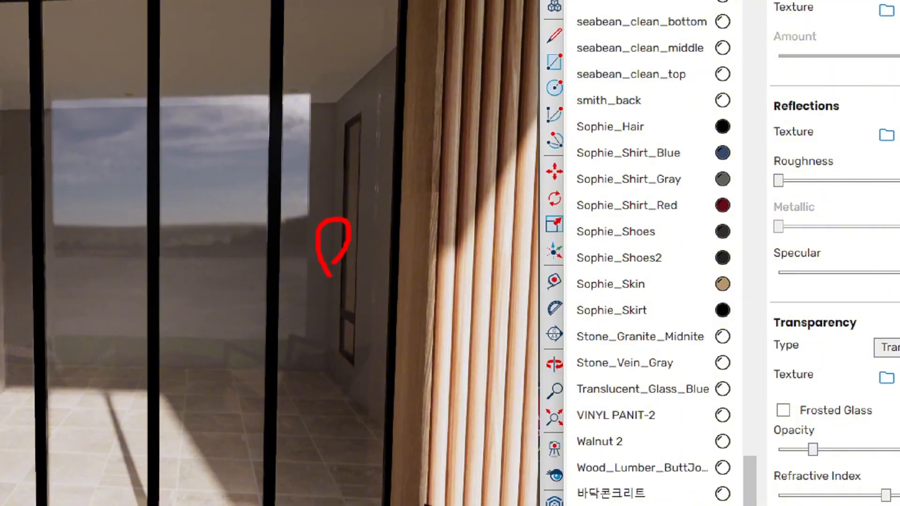
{"action": "mouse_move", "coordinate": [217, 298]}
{"action": "left_mouse_down"}
{"action": "mouse_move", "coordinate": [256, 250]}
{"action": "mouse_move", "coordinate": [247, 291]}
{"action": "left_mouse_up"}
{"action": "key", "text": "Escape"}
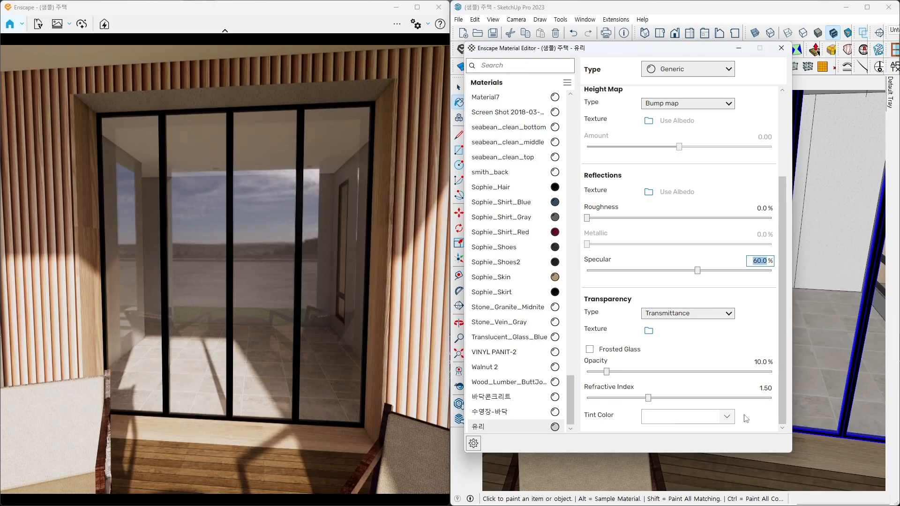
{"action": "key", "text": "ctrl+1"}
{"action": "left_click", "coordinate": [698, 399]}
{"action": "mouse_move", "coordinate": [599, 352]}
{"action": "left_mouse_down"}
{"action": "mouse_move", "coordinate": [555, 361]}
{"action": "mouse_move", "coordinate": [486, 335]}
{"action": "mouse_move", "coordinate": [569, 330]}
{"action": "mouse_move", "coordinate": [558, 368]}
{"action": "left_mouse_up"}
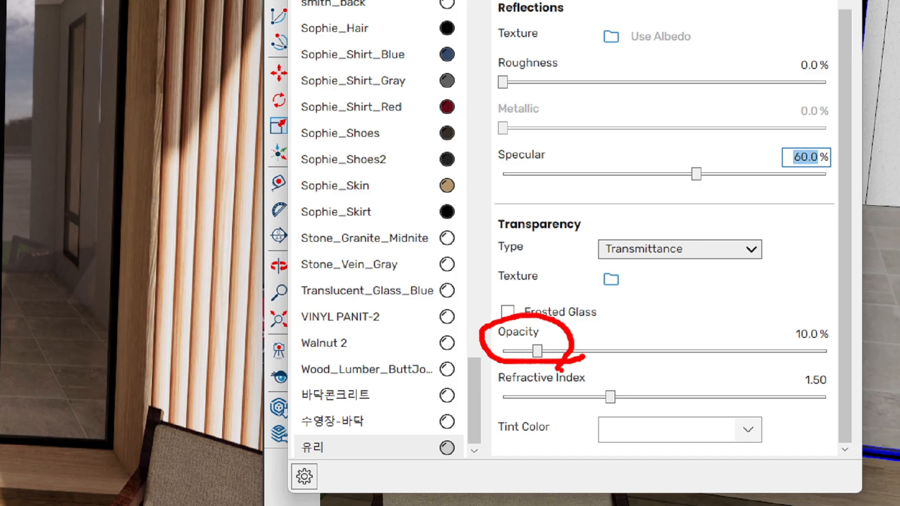
{"action": "key", "text": "Escape"}
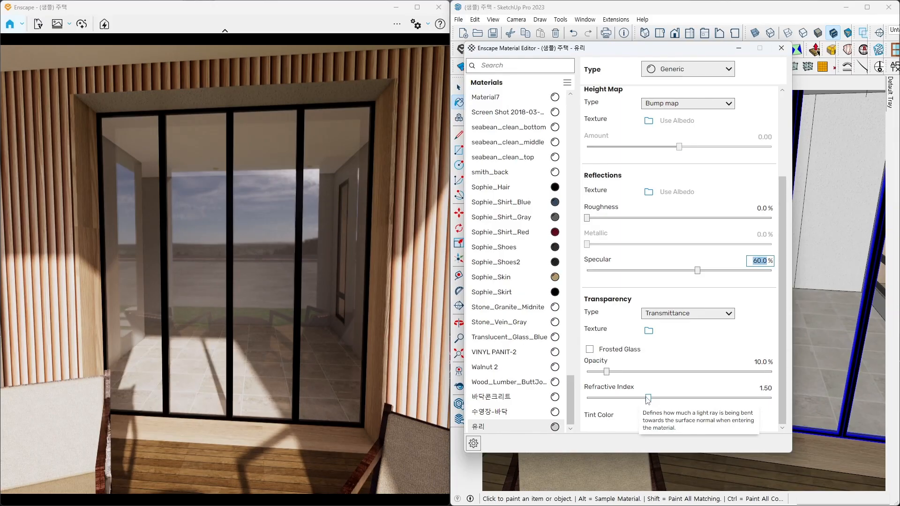
{"action": "key", "text": "ctrl+1"}
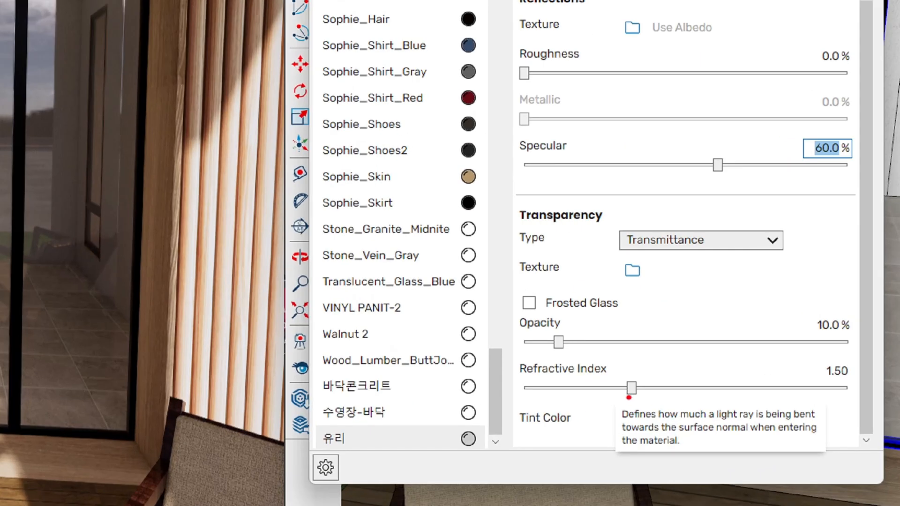
{"action": "mouse_move", "coordinate": [613, 375]}
{"action": "left_mouse_down"}
{"action": "mouse_move", "coordinate": [545, 382]}
{"action": "mouse_move", "coordinate": [506, 367]}
{"action": "mouse_move", "coordinate": [565, 350]}
{"action": "mouse_move", "coordinate": [616, 362]}
{"action": "mouse_move", "coordinate": [589, 382]}
{"action": "left_mouse_up"}
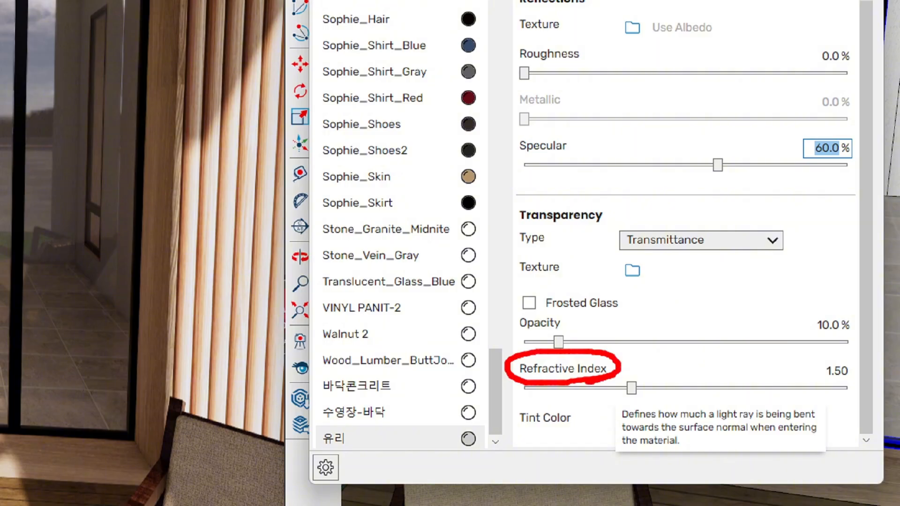
{"action": "key", "text": "Escape"}
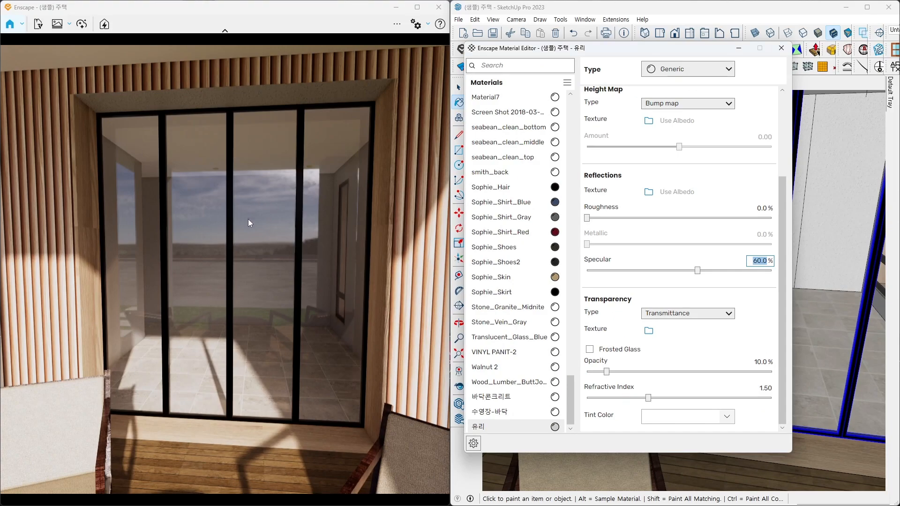
{"action": "key", "text": "ctrl+2"}
{"action": "mouse_move", "coordinate": [253, 208]}
{"action": "left_mouse_down"}
{"action": "mouse_move", "coordinate": [260, 227]}
{"action": "mouse_move", "coordinate": [279, 205]}
{"action": "left_mouse_up"}
{"action": "key", "text": "Escape"}
- Sample the terrace's wood slat wall in SketchUp to open its material in the Enscape Material Editor
{"action": "mouse_move", "coordinate": [68, 234]}
{"action": "right_mouse_down"}
{"action": "mouse_move", "coordinate": [38, 233]}
{"action": "mouse_move", "coordinate": [88, 252]}
{"action": "mouse_move", "coordinate": [114, 247]}
{"action": "mouse_move", "coordinate": [126, 204]}
{"action": "mouse_move", "coordinate": [139, 197]}
{"action": "right_mouse_up"}
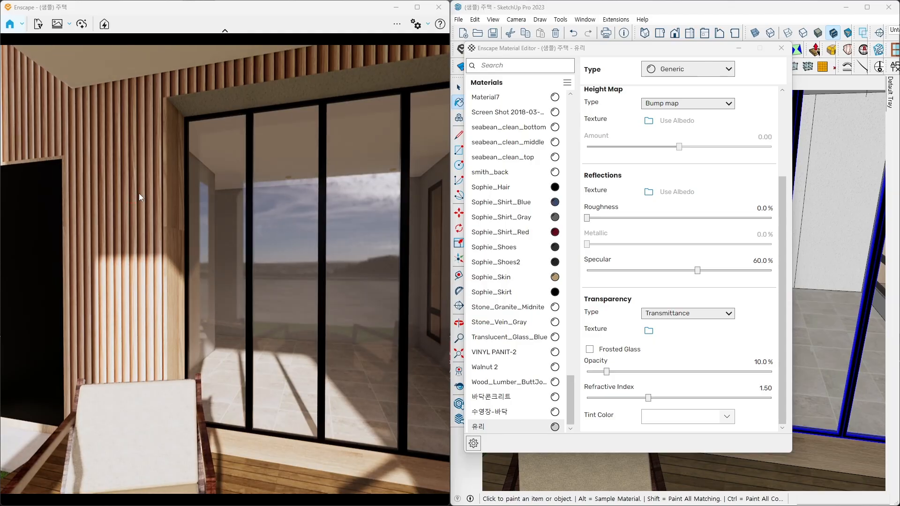
{"action": "mouse_move", "coordinate": [666, 48]}
{"action": "left_mouse_down"}
{"action": "mouse_move", "coordinate": [667, 62]}
{"action": "mouse_move", "coordinate": [899, 55]}
{"action": "mouse_move", "coordinate": [899, 74]}
{"action": "left_mouse_up"}
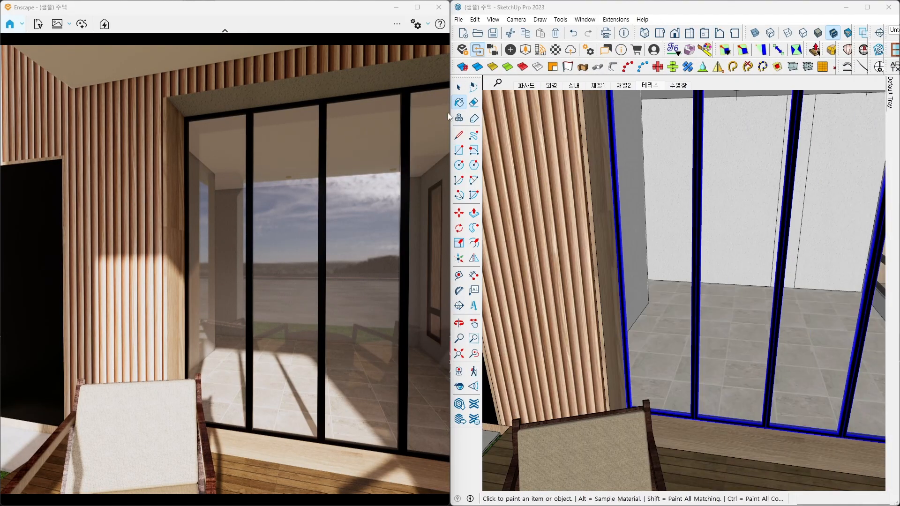
{"action": "left_click", "coordinate": [459, 88]}
{"action": "left_click", "coordinate": [463, 90]}
{"action": "left_click", "coordinate": [556, 192]}
{"action": "key", "text": "b"}
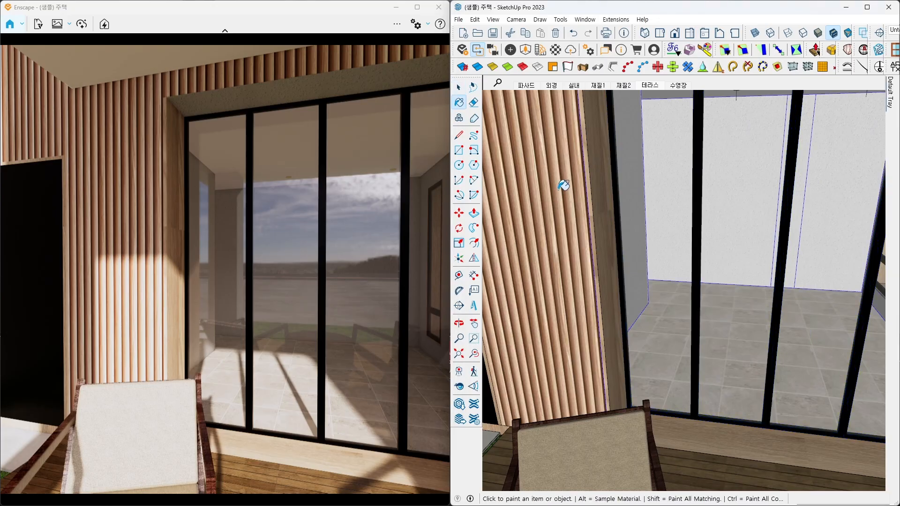
{"action": "key", "text": "alt"}
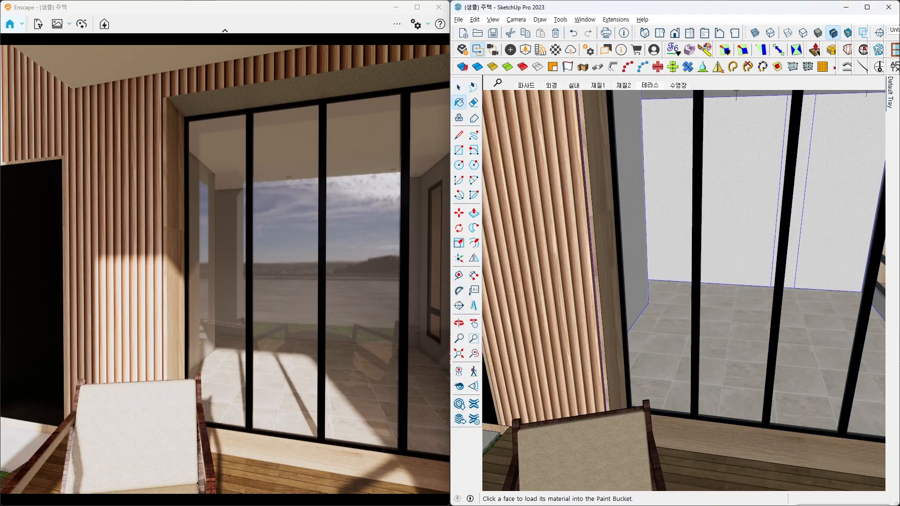
{"action": "left_click", "coordinate": [563, 186], "text": "alt"}
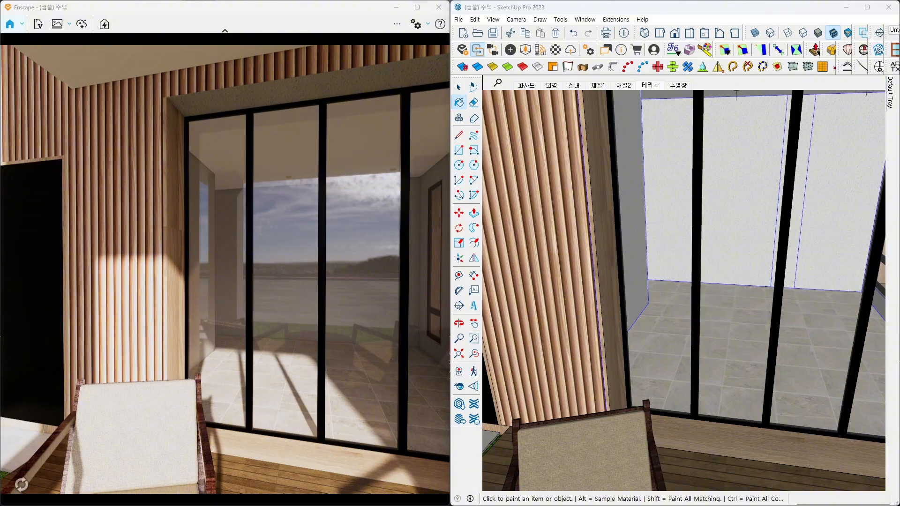
{"action": "mouse_move", "coordinate": [899, 105]}
{"action": "left_mouse_down"}
{"action": "mouse_move", "coordinate": [704, 65]}
{"action": "mouse_move", "coordinate": [625, 64]}
{"action": "left_mouse_up"}
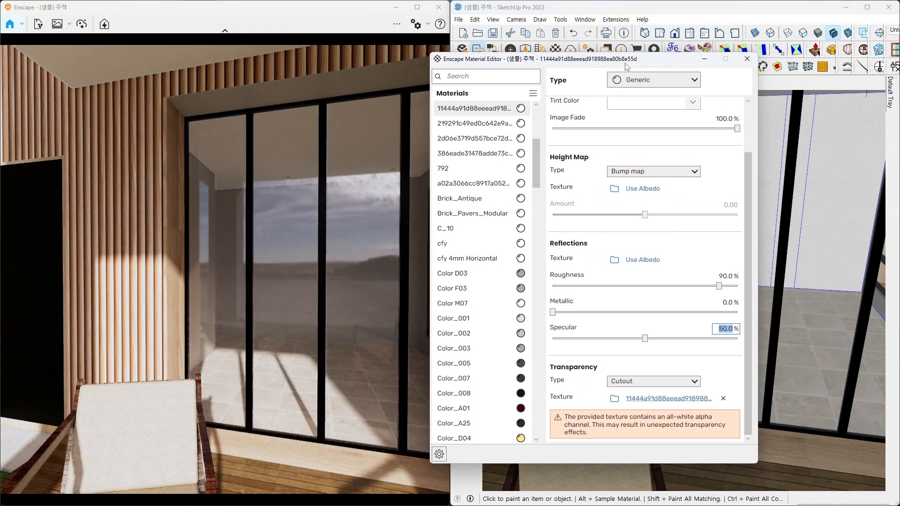
- Use the slat wall material's albedo texture as its bump map and inspect the relief up close in the render
{"action": "scroll", "coordinate": [650, 157], "scroll_direction": "up", "scroll_amount": 2}
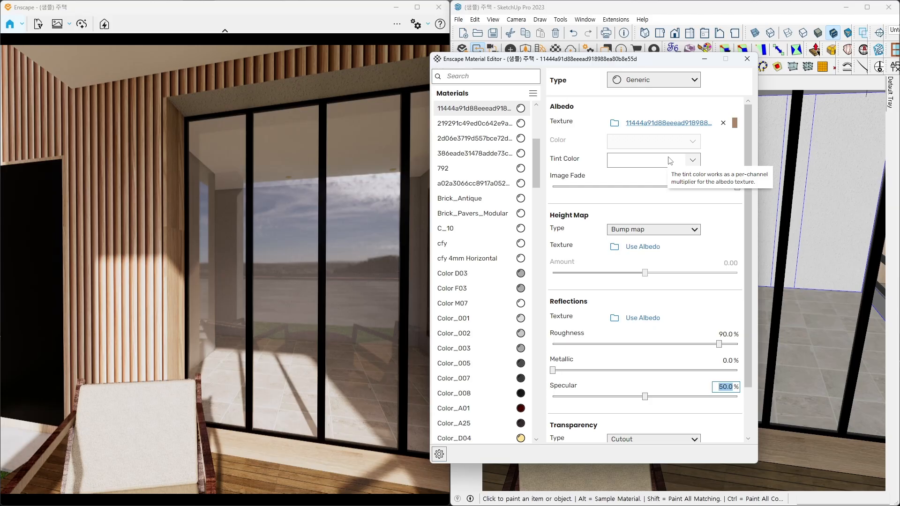
{"action": "left_click", "coordinate": [643, 248]}
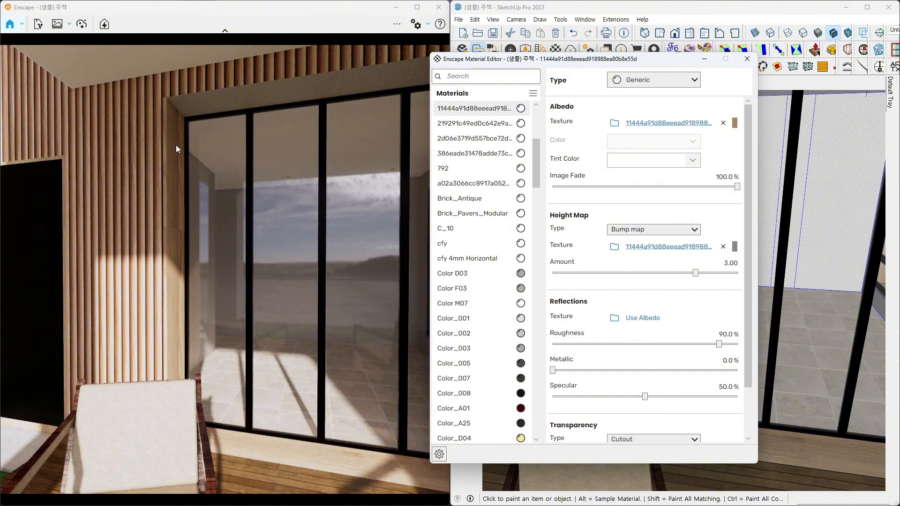
{"action": "right_click_drag", "start_coordinate": [139, 139], "coordinate": [254, 140]}
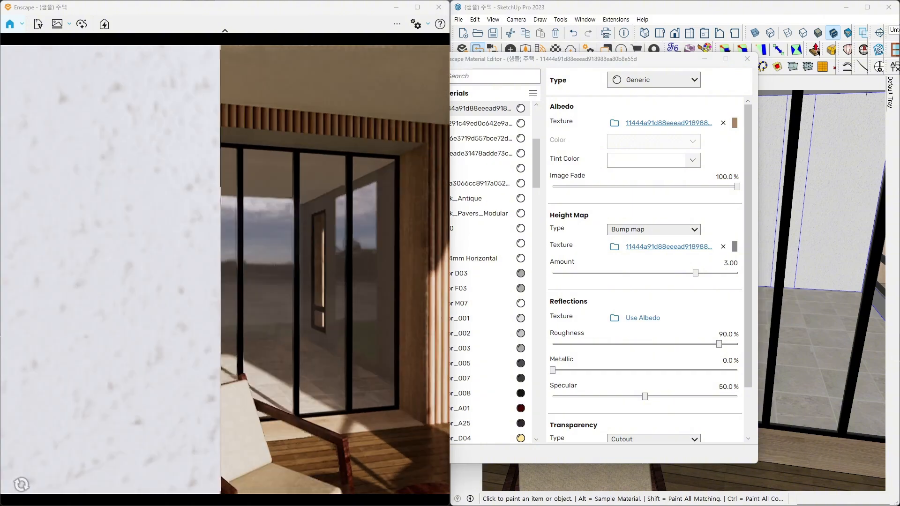
{"action": "right_click_drag", "start_coordinate": [144, 139], "coordinate": [160, 140]}
{"action": "right_click_drag", "start_coordinate": [148, 210], "coordinate": [188, 233]}
{"action": "scroll", "coordinate": [202, 256], "scroll_direction": "up", "scroll_amount": 1}
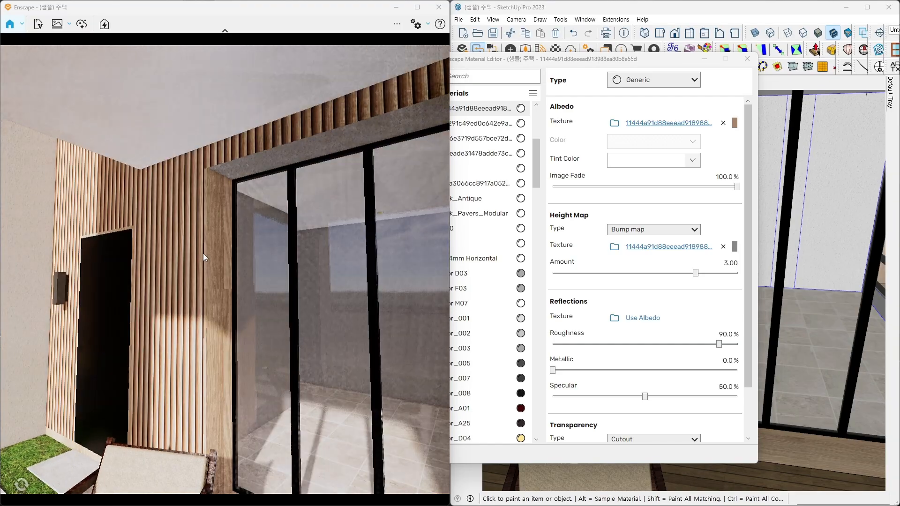
{"action": "scroll", "coordinate": [198, 247], "scroll_direction": "up", "scroll_amount": 5}
{"action": "scroll", "coordinate": [199, 244], "scroll_direction": "down", "scroll_amount": 2}
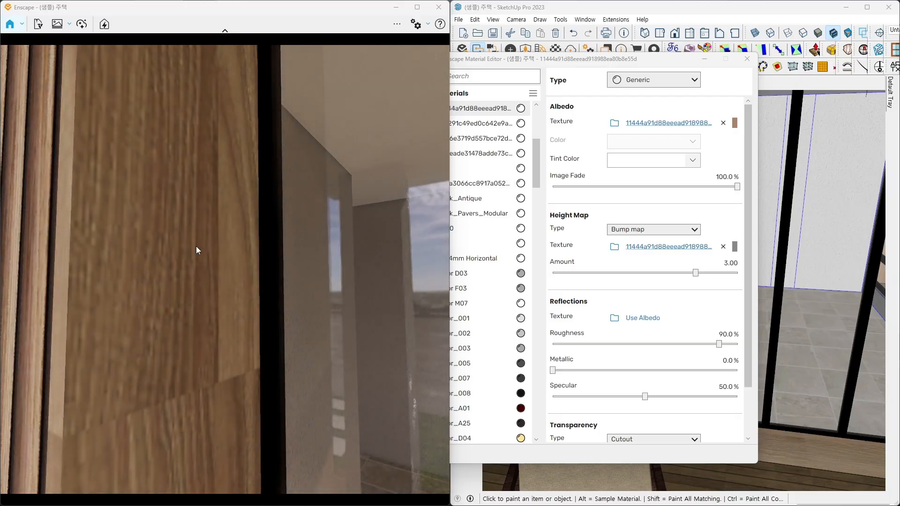
{"action": "scroll", "coordinate": [131, 251], "scroll_direction": "down", "scroll_amount": 3}
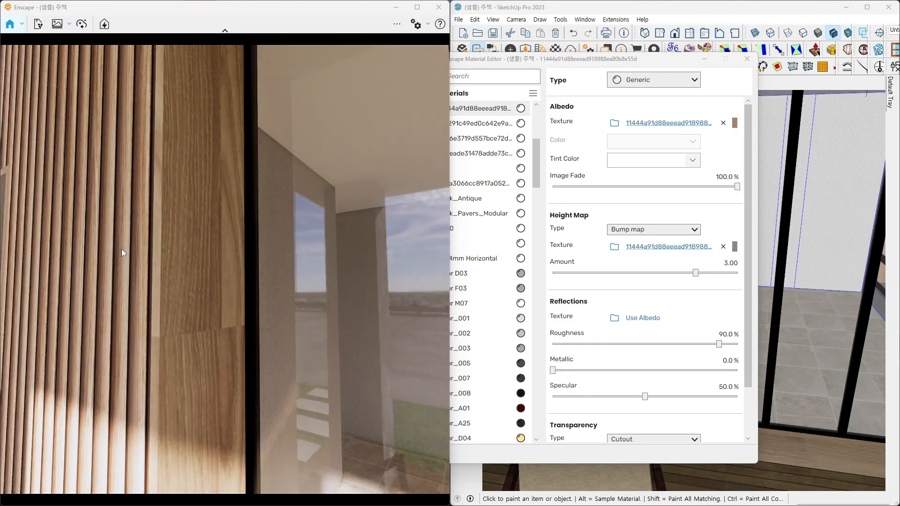
{"action": "right_click_drag", "start_coordinate": [122, 249], "coordinate": [58, 277]}
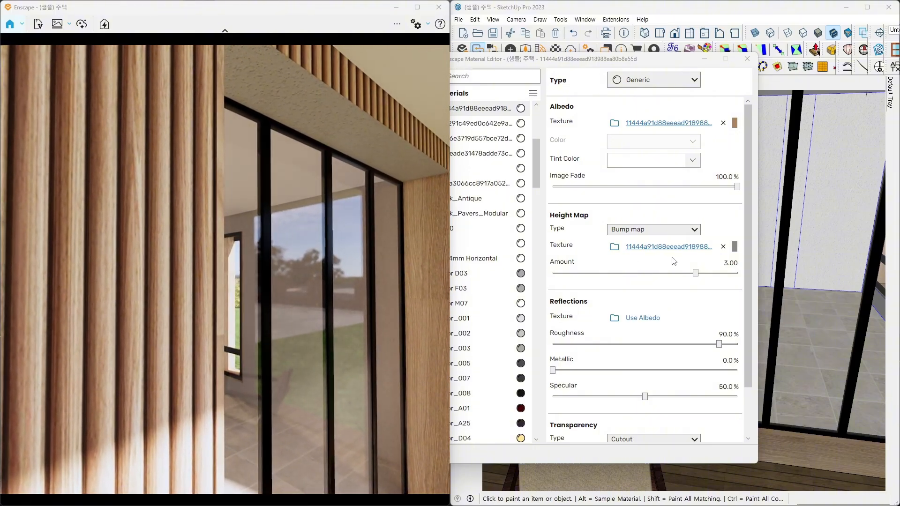
- Try a bump amount of 10.00 on the slat wall material and set it back to 3
{"action": "left_click_drag", "start_coordinate": [698, 274], "coordinate": [744, 274]}
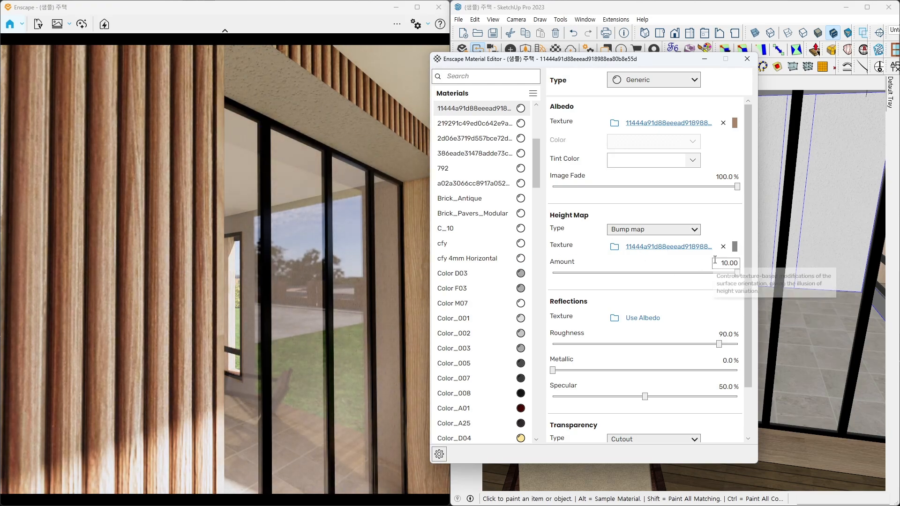
{"action": "left_click", "coordinate": [729, 263]}
{"action": "type", "text": "3"}
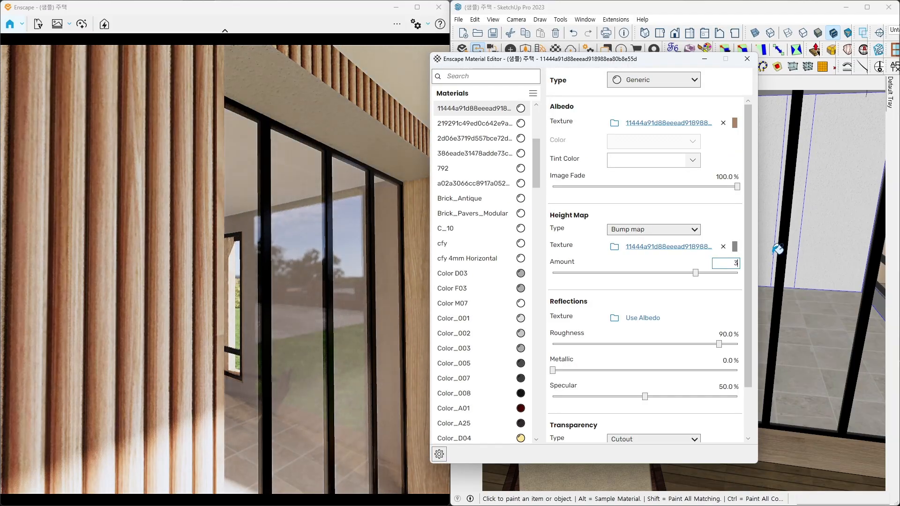
{"action": "left_click_drag", "start_coordinate": [159, 295], "coordinate": [136, 296]}
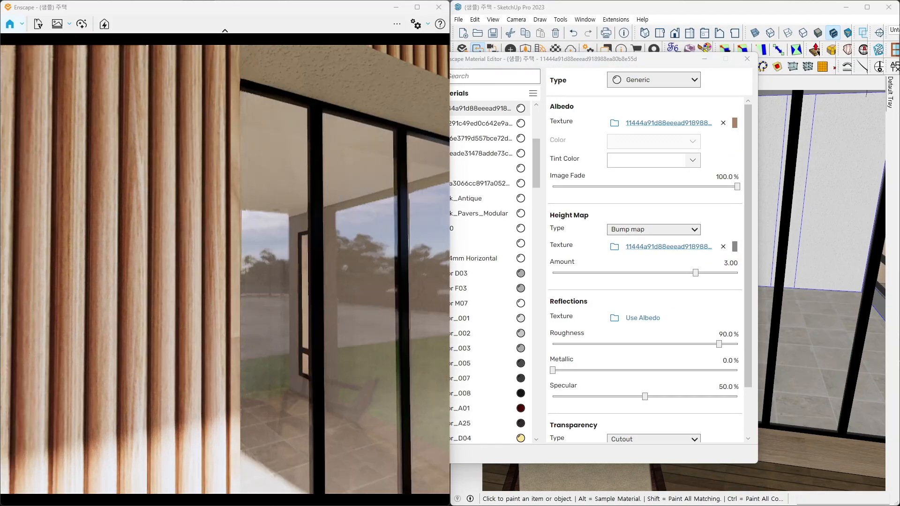
{"action": "mouse_move", "coordinate": [136, 295]}
{"action": "right_mouse_down"}
{"action": "mouse_move", "coordinate": [51, 298]}
{"action": "mouse_move", "coordinate": [148, 293]}
{"action": "right_mouse_up"}
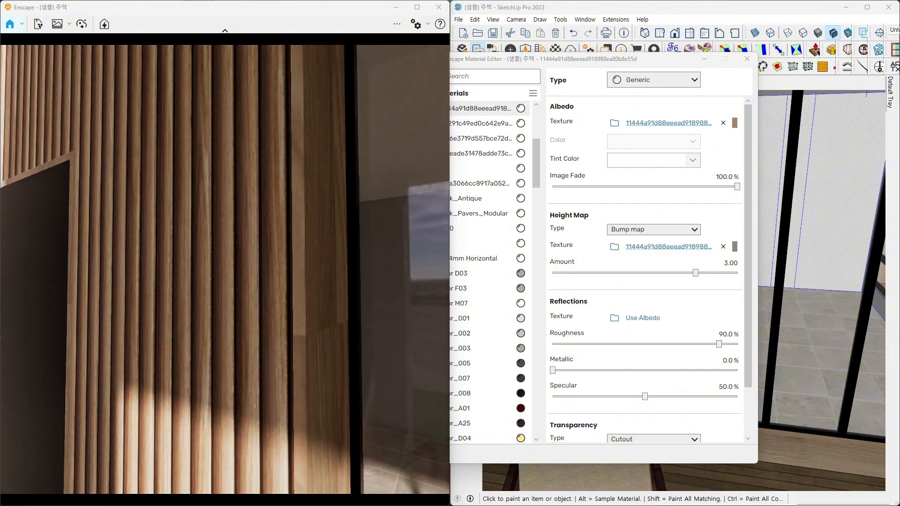
- Save the SketchUp model and use the slat wall material's albedo as its reflections texture
{"action": "left_click", "coordinate": [493, 33]}
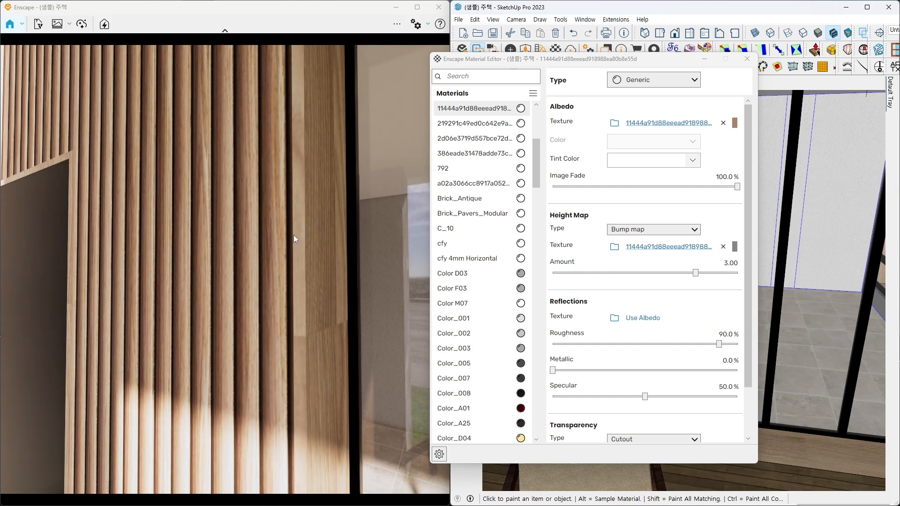
{"action": "left_click", "coordinate": [265, 259]}
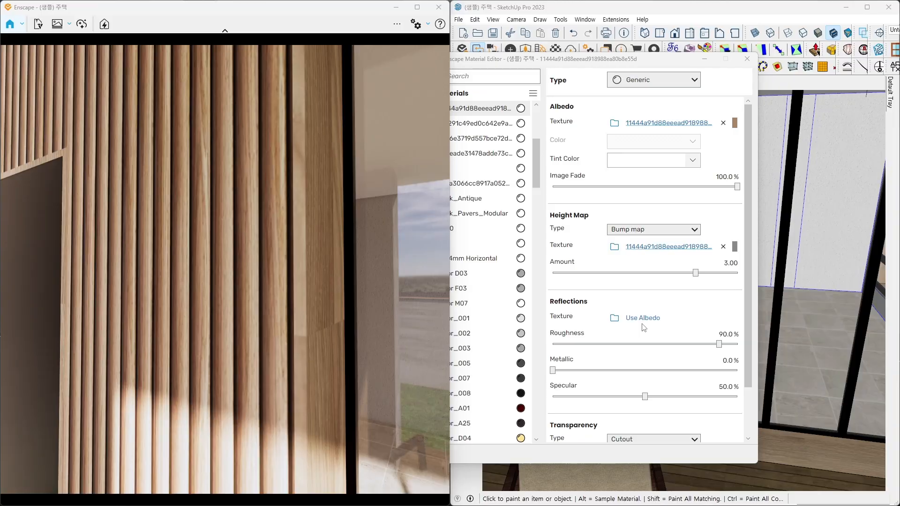
{"action": "left_click", "coordinate": [646, 316]}
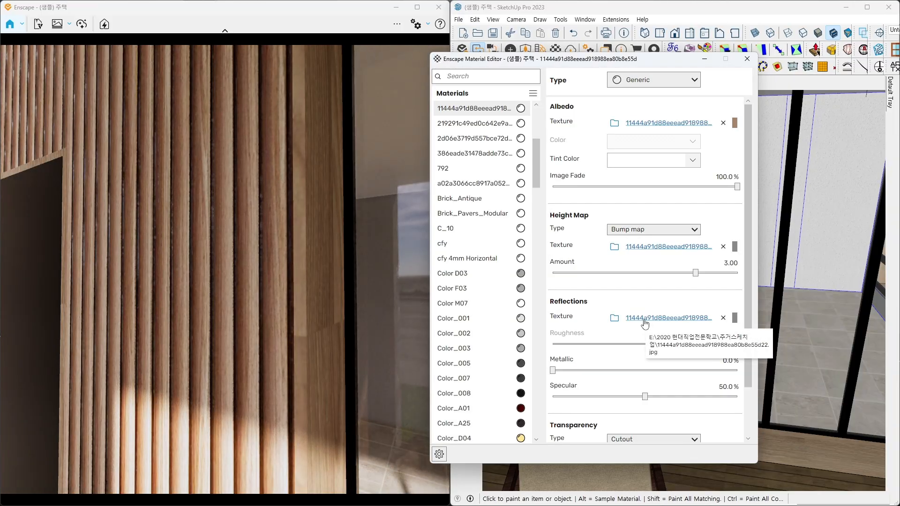
- Try inverting the slat wall material's roughness texture, turn the inversion off and return to the material settings
{"action": "left_click", "coordinate": [646, 318]}
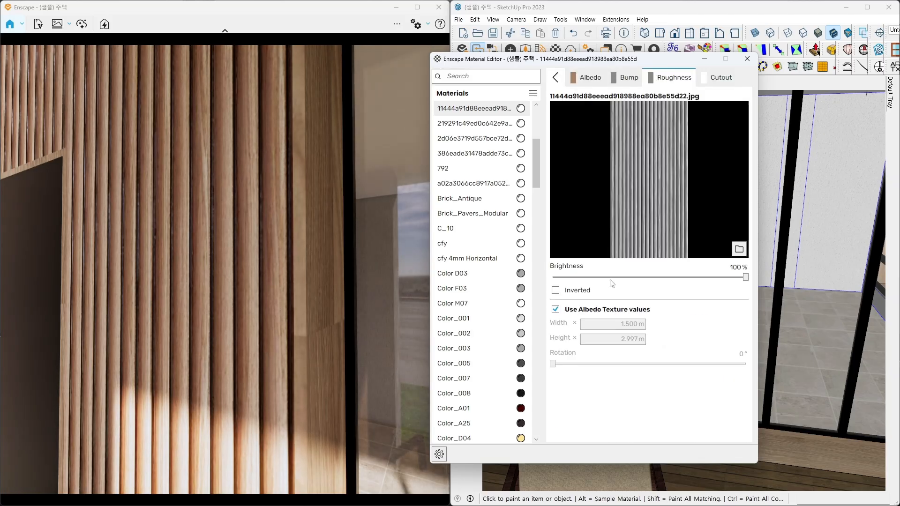
{"action": "left_click", "coordinate": [557, 292]}
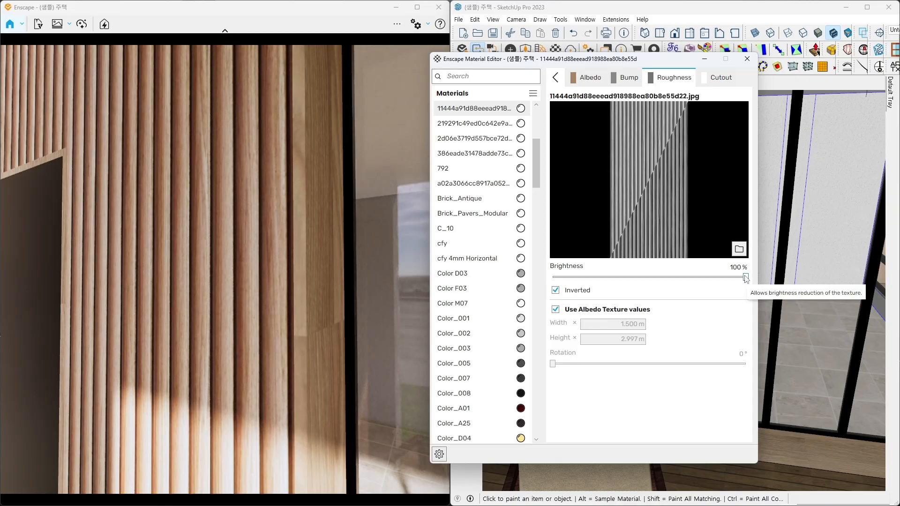
{"action": "mouse_move", "coordinate": [746, 278]}
{"action": "left_mouse_down"}
{"action": "mouse_move", "coordinate": [678, 283]}
{"action": "mouse_move", "coordinate": [747, 278]}
{"action": "left_mouse_up"}
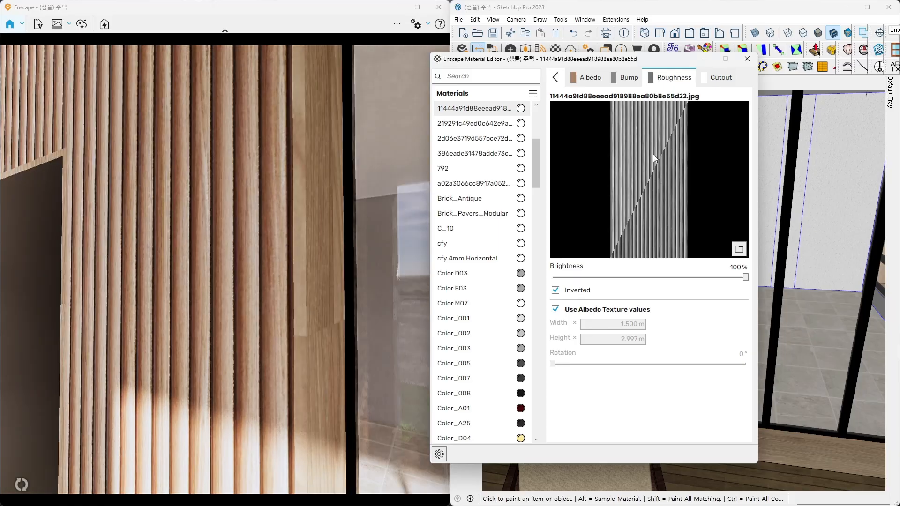
{"action": "left_click", "coordinate": [481, 389]}
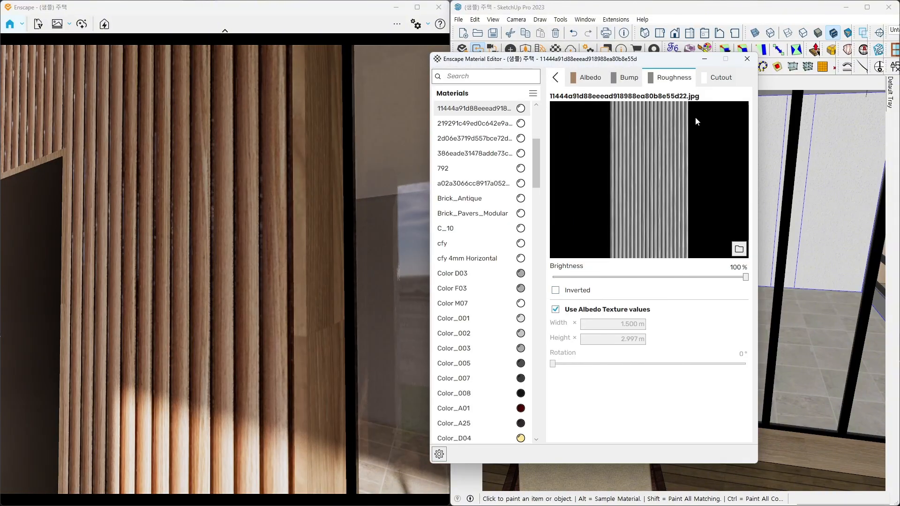
{"action": "left_click", "coordinate": [556, 78]}
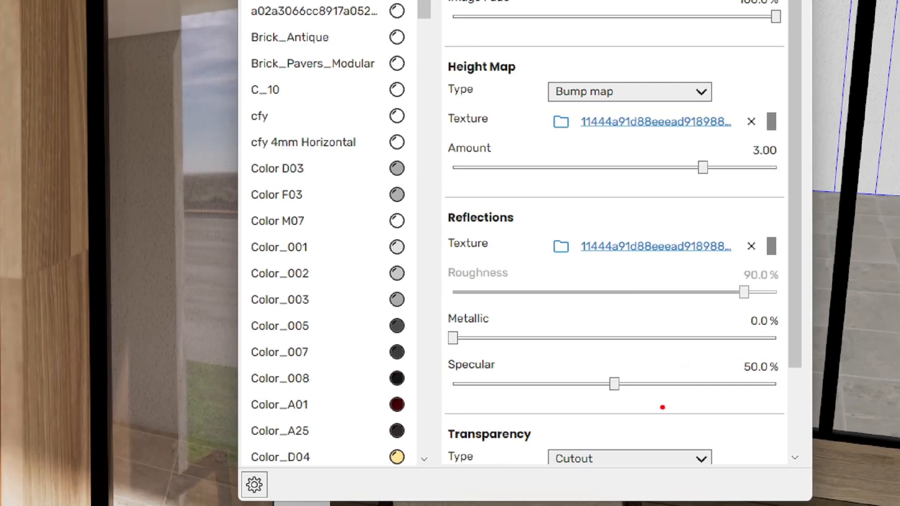
- Set the slat wall material's specular to 66.5% and move the Material Editor off the model view
{"action": "mouse_move", "coordinate": [663, 407]}
{"action": "left_mouse_down"}
{"action": "mouse_move", "coordinate": [604, 365]}
{"action": "mouse_move", "coordinate": [643, 430]}
{"action": "mouse_move", "coordinate": [611, 436]}
{"action": "left_mouse_up"}
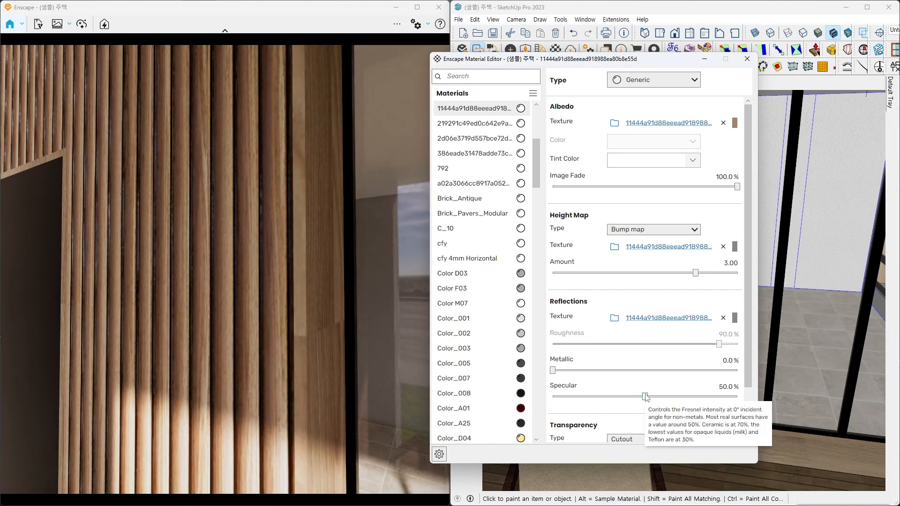
{"action": "left_click_drag", "start_coordinate": [645, 396], "coordinate": [676, 402]}
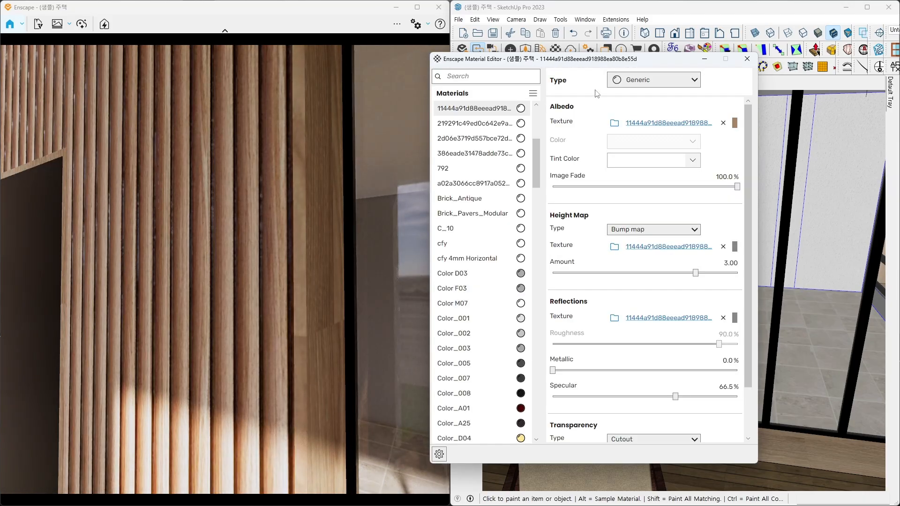
{"action": "left_click_drag", "start_coordinate": [637, 55], "coordinate": [899, 55]}
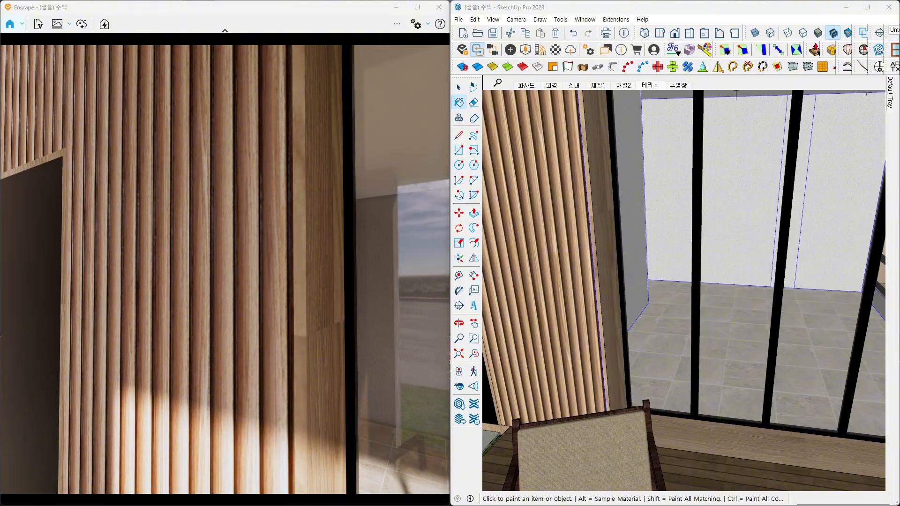
- Bring the black door in the slat wall into view in both Enscape and SketchUp, and select its panel in SketchUp
{"action": "left_click", "coordinate": [459, 88]}
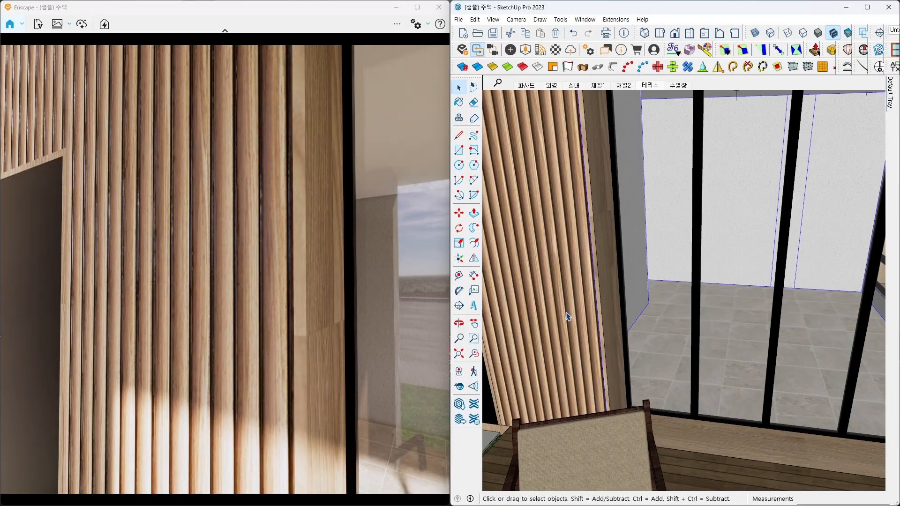
{"action": "key", "text": "c"}
{"action": "key", "text": "space"}
{"action": "left_click", "coordinate": [143, 277]}
{"action": "key", "text": "a"}
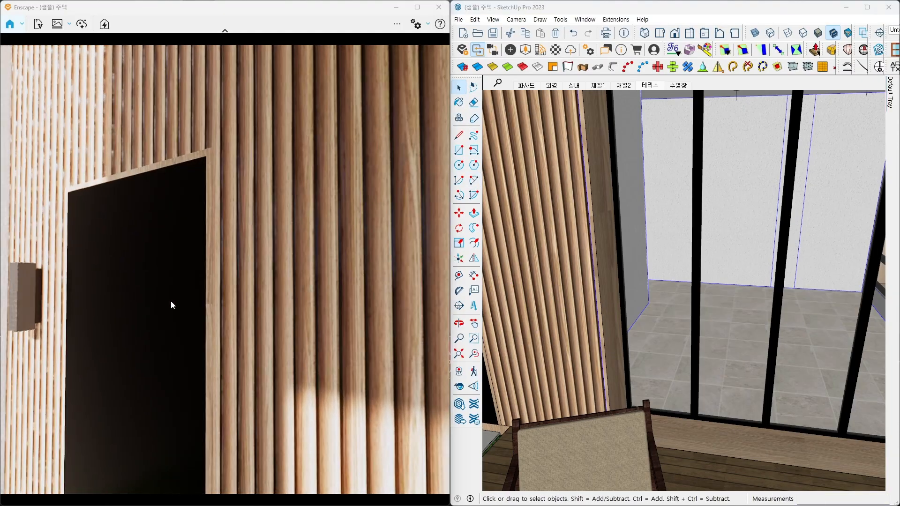
{"action": "key", "text": "a"}
{"action": "right_click_drag", "start_coordinate": [173, 303], "coordinate": [333, 303]}
{"action": "right_click_drag", "start_coordinate": [253, 310], "coordinate": [262, 309]}
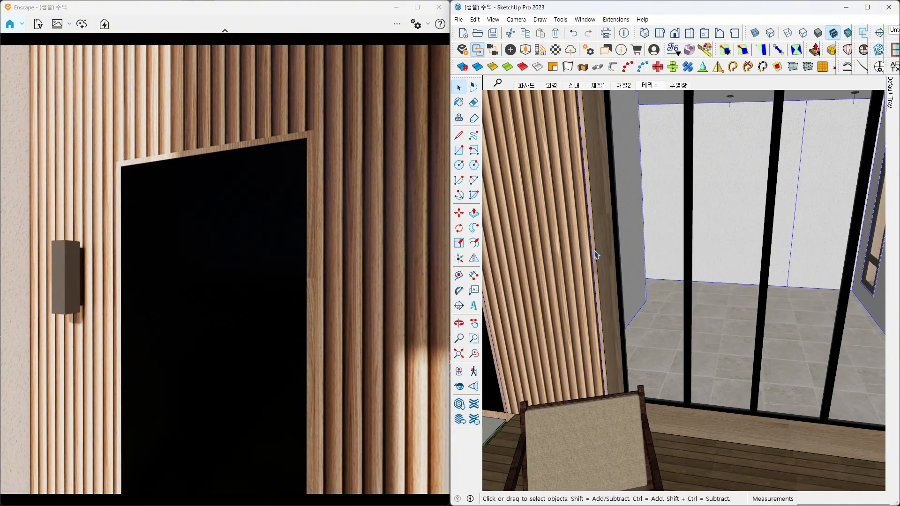
{"action": "mouse_move", "coordinate": [594, 251]}
{"action": "middle_mouse_down"}
{"action": "mouse_move", "coordinate": [769, 249]}
{"action": "mouse_move", "coordinate": [663, 269]}
{"action": "mouse_move", "coordinate": [683, 225]}
{"action": "mouse_move", "coordinate": [822, 260]}
{"action": "mouse_move", "coordinate": [802, 302]}
{"action": "mouse_move", "coordinate": [634, 303]}
{"action": "mouse_move", "coordinate": [649, 315]}
{"action": "middle_mouse_up"}
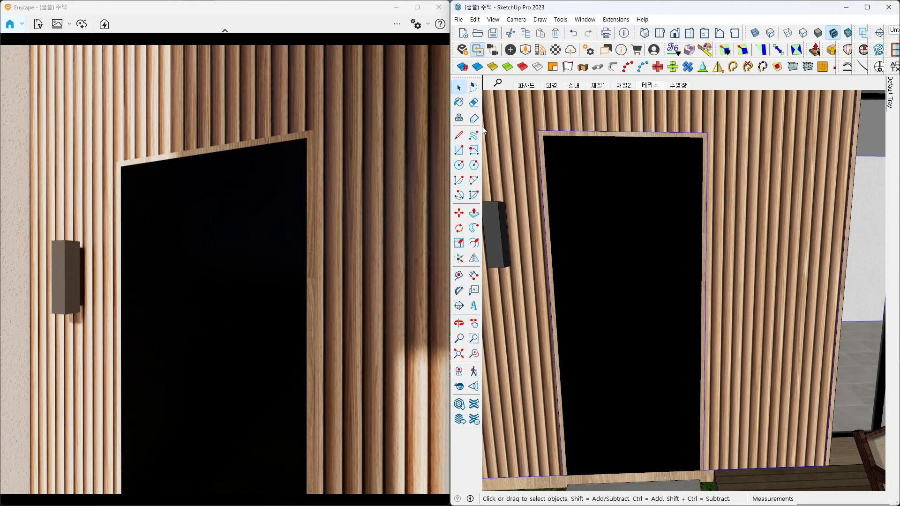
{"action": "left_click", "coordinate": [605, 257]}
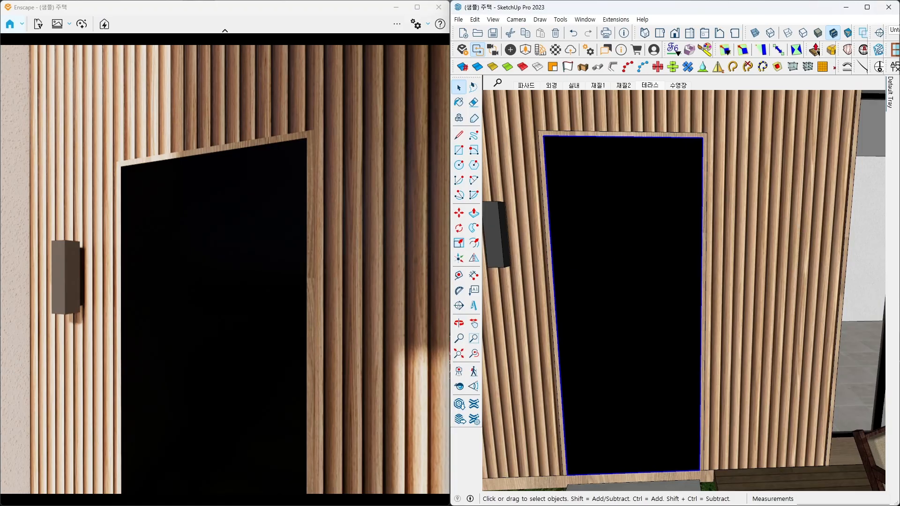
- Sample the black door panel's material to examine its Enscape settings, and move the Material Editor off both views
{"action": "mouse_move", "coordinate": [899, 78]}
{"action": "left_mouse_down"}
{"action": "mouse_move", "coordinate": [707, 45]}
{"action": "mouse_move", "coordinate": [420, 54]}
{"action": "mouse_move", "coordinate": [425, 136]}
{"action": "left_mouse_up"}
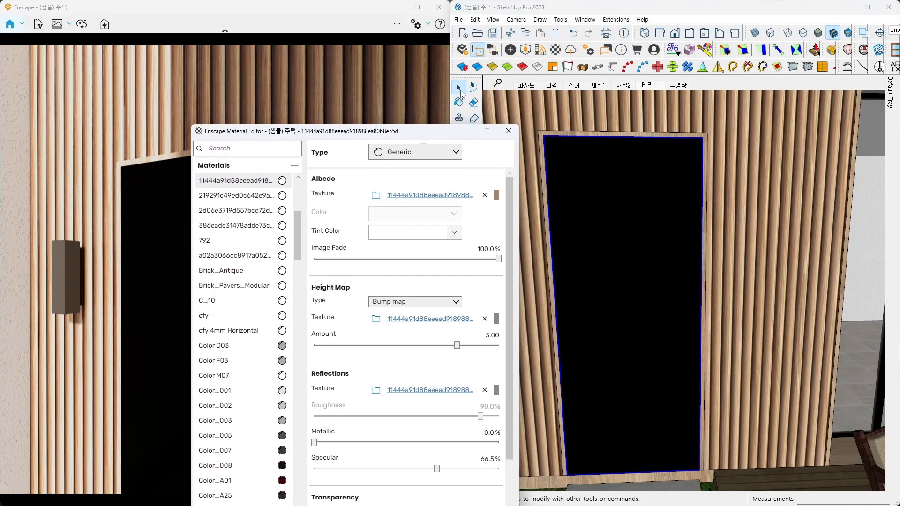
{"action": "left_click", "coordinate": [460, 91]}
{"action": "key", "text": "b"}
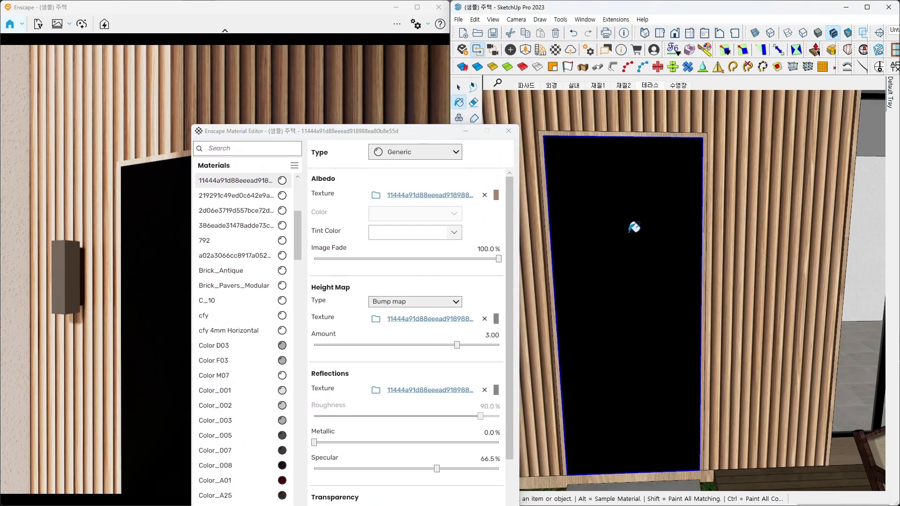
{"action": "left_click", "coordinate": [630, 227], "text": "alt"}
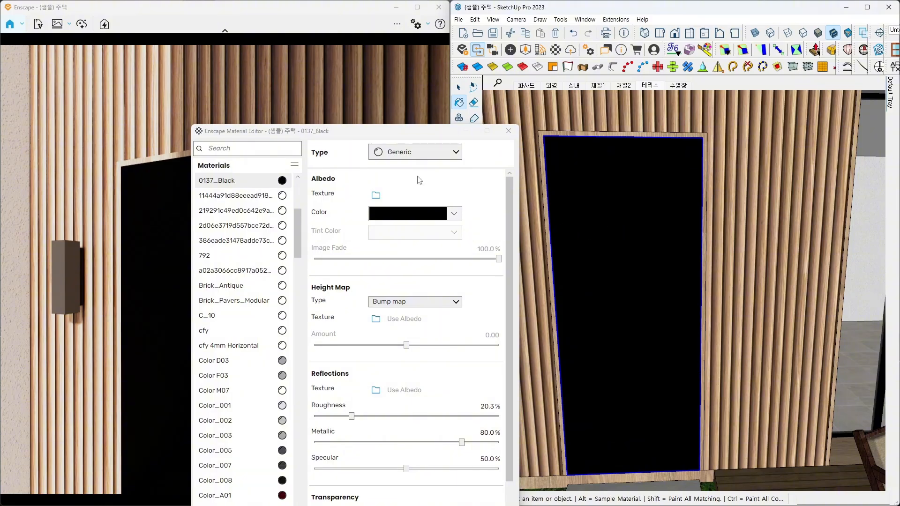
{"action": "mouse_move", "coordinate": [386, 132]}
{"action": "left_mouse_down"}
{"action": "mouse_move", "coordinate": [610, 74]}
{"action": "mouse_move", "coordinate": [660, 36]}
{"action": "mouse_move", "coordinate": [554, 32]}
{"action": "mouse_move", "coordinate": [548, 59]}
{"action": "left_mouse_up"}
{"action": "left_click", "coordinate": [629, 52]}
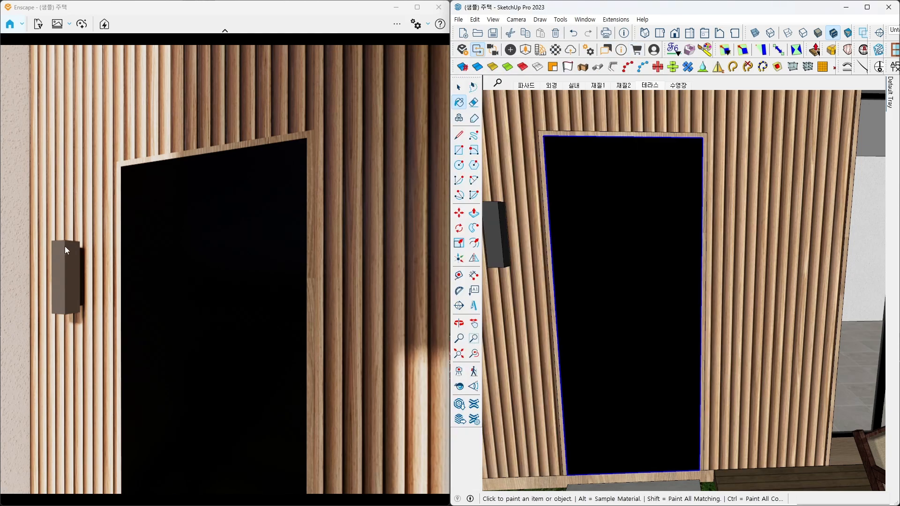
- Return to the 테라스 scene and frame the terrace frontally in Enscape, with both columns and the furniture between them
{"action": "mouse_move", "coordinate": [58, 324]}
{"action": "left_mouse_down"}
{"action": "mouse_move", "coordinate": [41, 319]}
{"action": "mouse_move", "coordinate": [88, 343]}
{"action": "left_mouse_up"}
{"action": "mouse_move", "coordinate": [187, 364]}
{"action": "left_mouse_down"}
{"action": "mouse_move", "coordinate": [137, 282]}
{"action": "mouse_move", "coordinate": [120, 392]}
{"action": "left_mouse_up"}
{"action": "key", "text": "Escape"}
{"action": "left_click", "coordinate": [651, 86]}
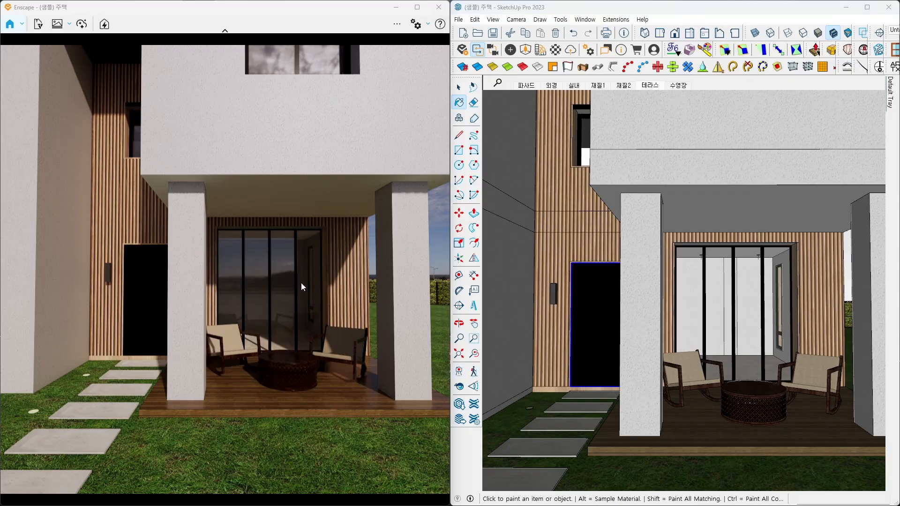
{"action": "key", "text": "d"}
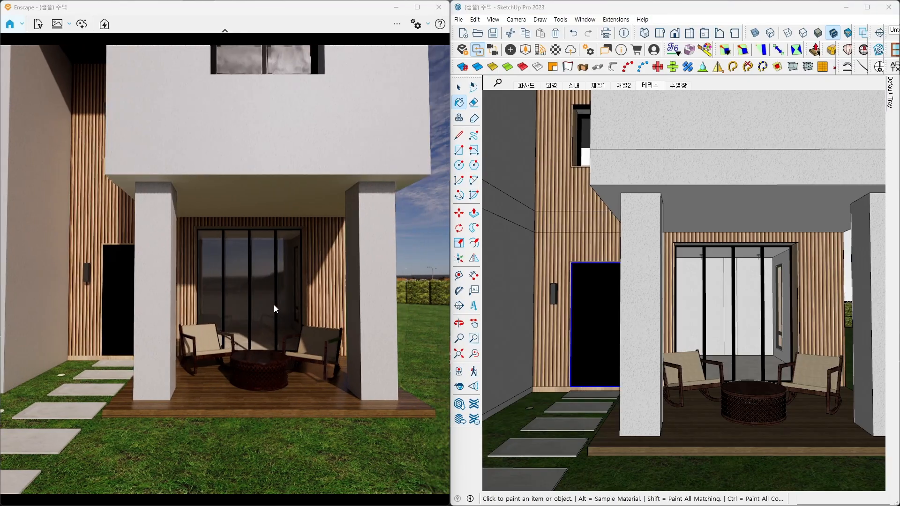
{"action": "key", "text": "d"}
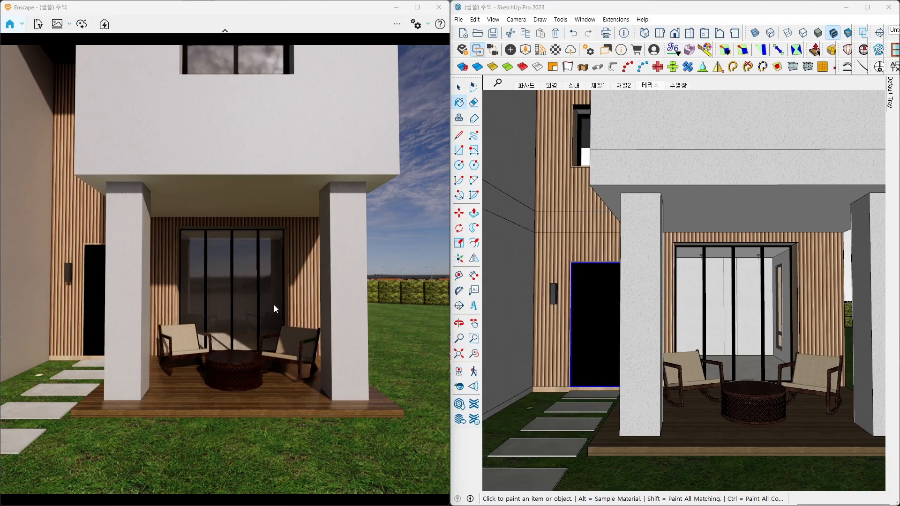
{"action": "key", "text": "w"}
{"action": "key", "text": "d"}
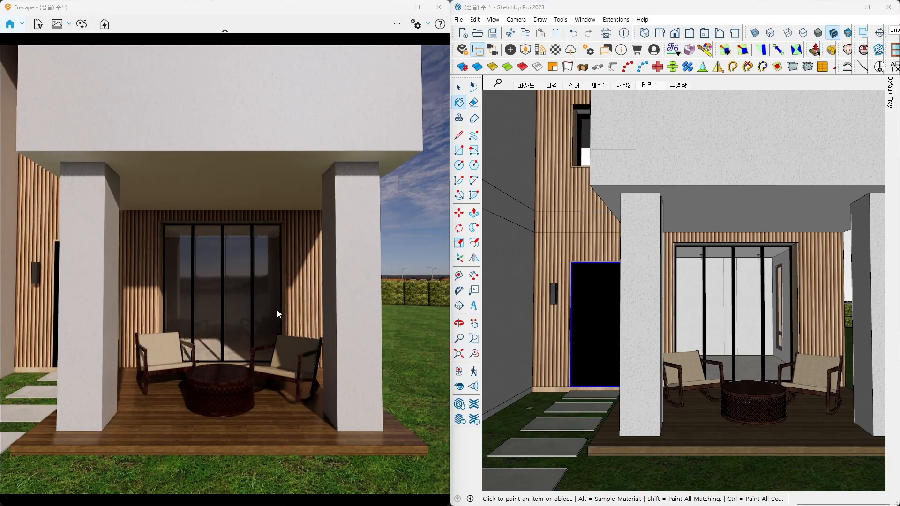
- Raise the camera exposure in Enscape's visual settings to 55%, fine-tune it slightly lower and close the settings
{"action": "left_click", "coordinate": [428, 27]}
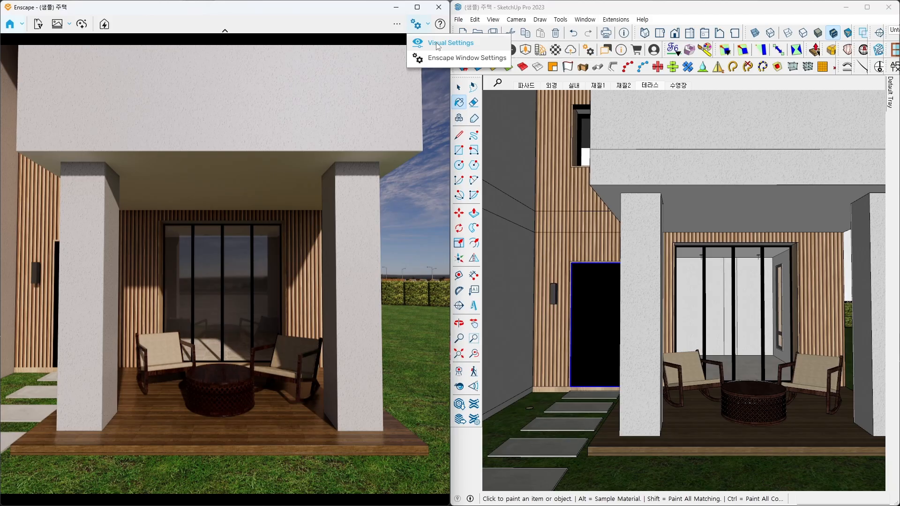
{"action": "left_click", "coordinate": [437, 44]}
{"action": "mouse_move", "coordinate": [235, 82]}
{"action": "left_mouse_down"}
{"action": "mouse_move", "coordinate": [224, 105]}
{"action": "mouse_move", "coordinate": [262, 85]}
{"action": "mouse_move", "coordinate": [555, 78]}
{"action": "mouse_move", "coordinate": [593, 57]}
{"action": "left_mouse_up"}
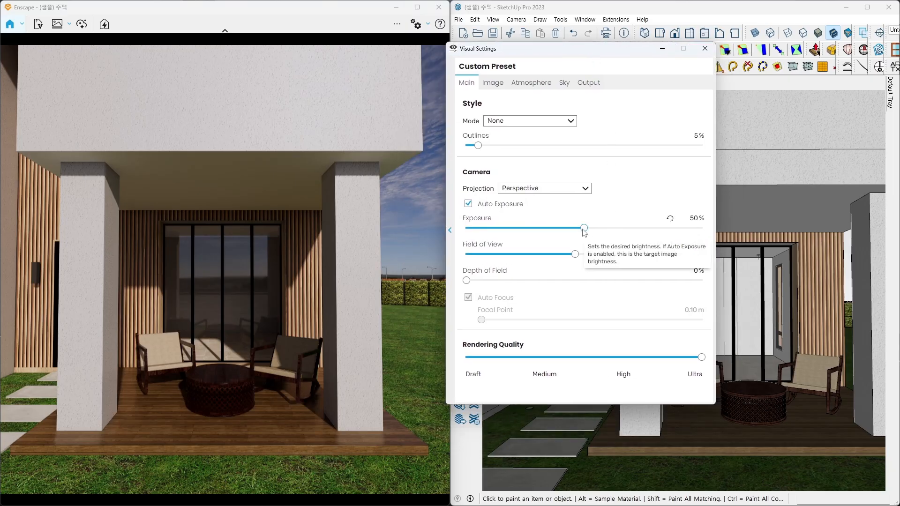
{"action": "left_click_drag", "start_coordinate": [584, 231], "coordinate": [597, 233]}
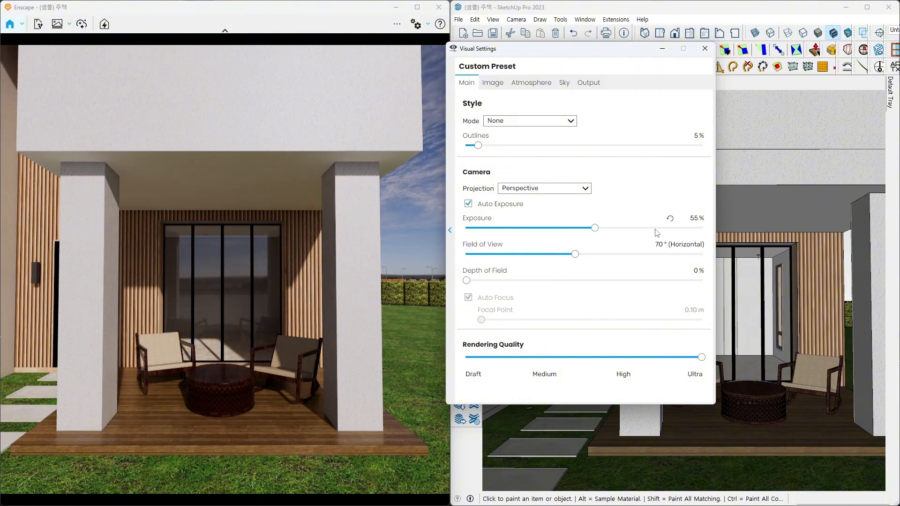
{"action": "left_click_drag", "start_coordinate": [599, 233], "coordinate": [592, 233]}
{"action": "left_click", "coordinate": [704, 49]}
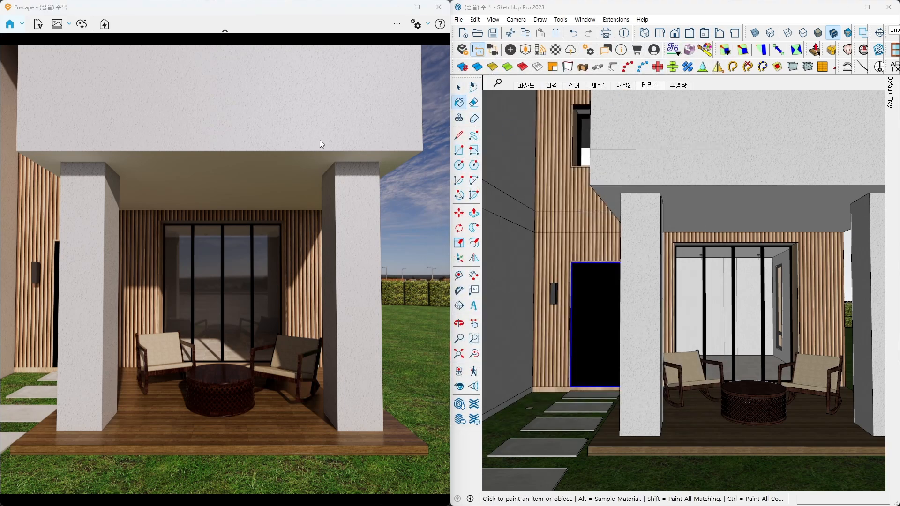
- Export the framed terrace view from Enscape as a PNG image under the suggested file name
{"action": "key", "text": "shift+F11"}
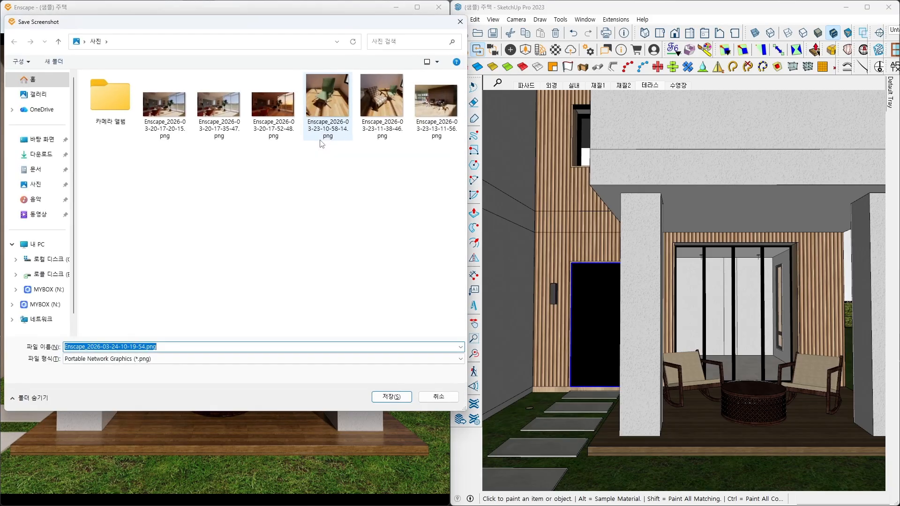
{"action": "key", "text": "Return"}
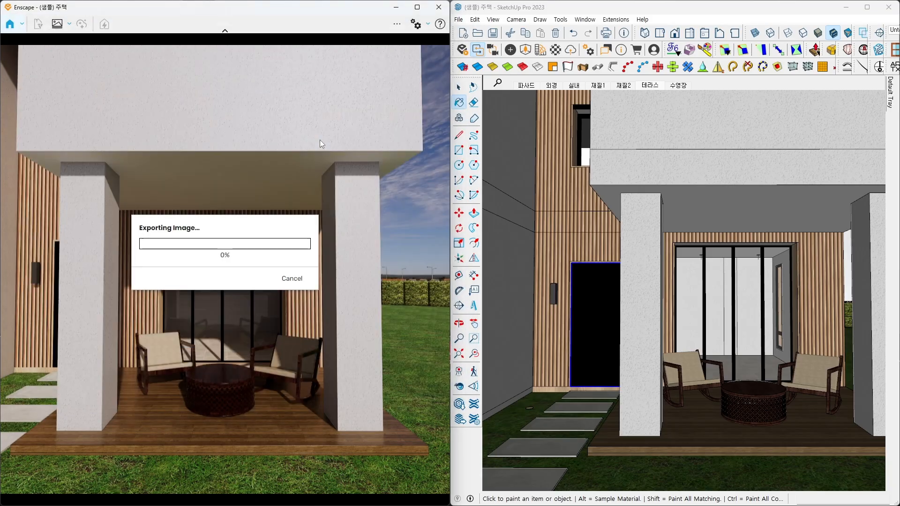